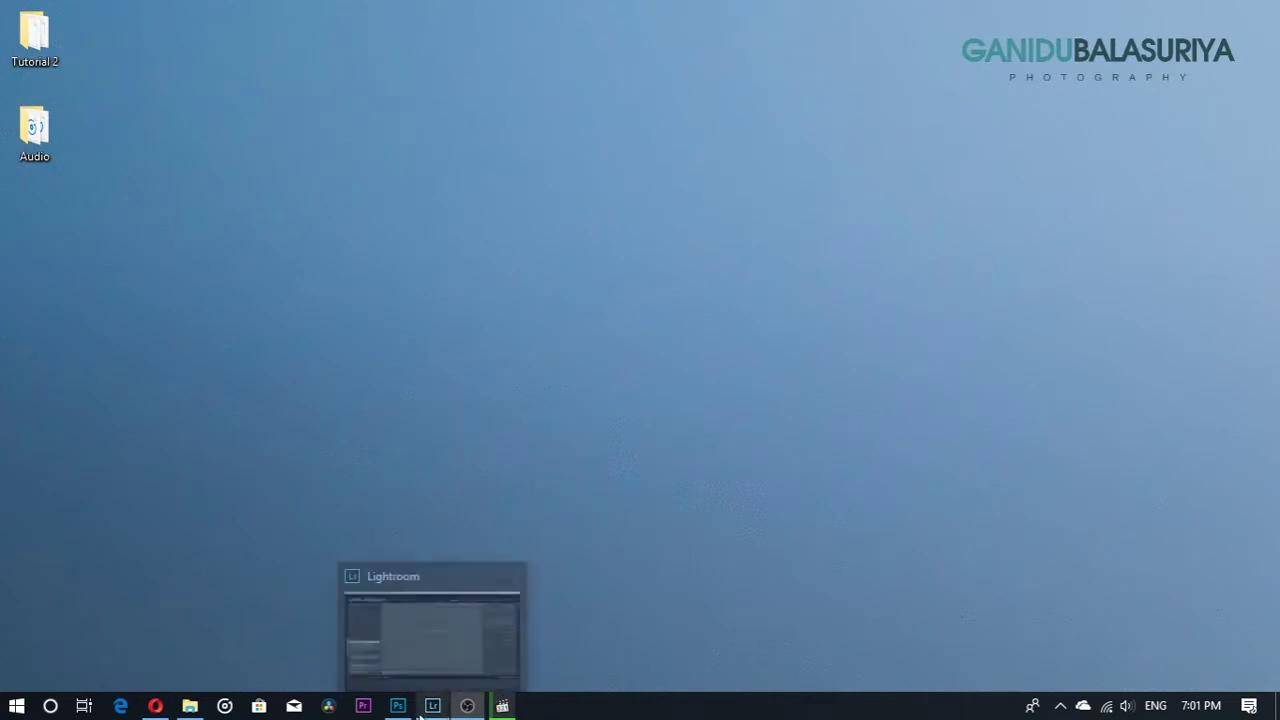
- Preview _DSC2944.JPG from the Tutorial 2 folder in Photos, then switch to Opera
double_click(15, 50)
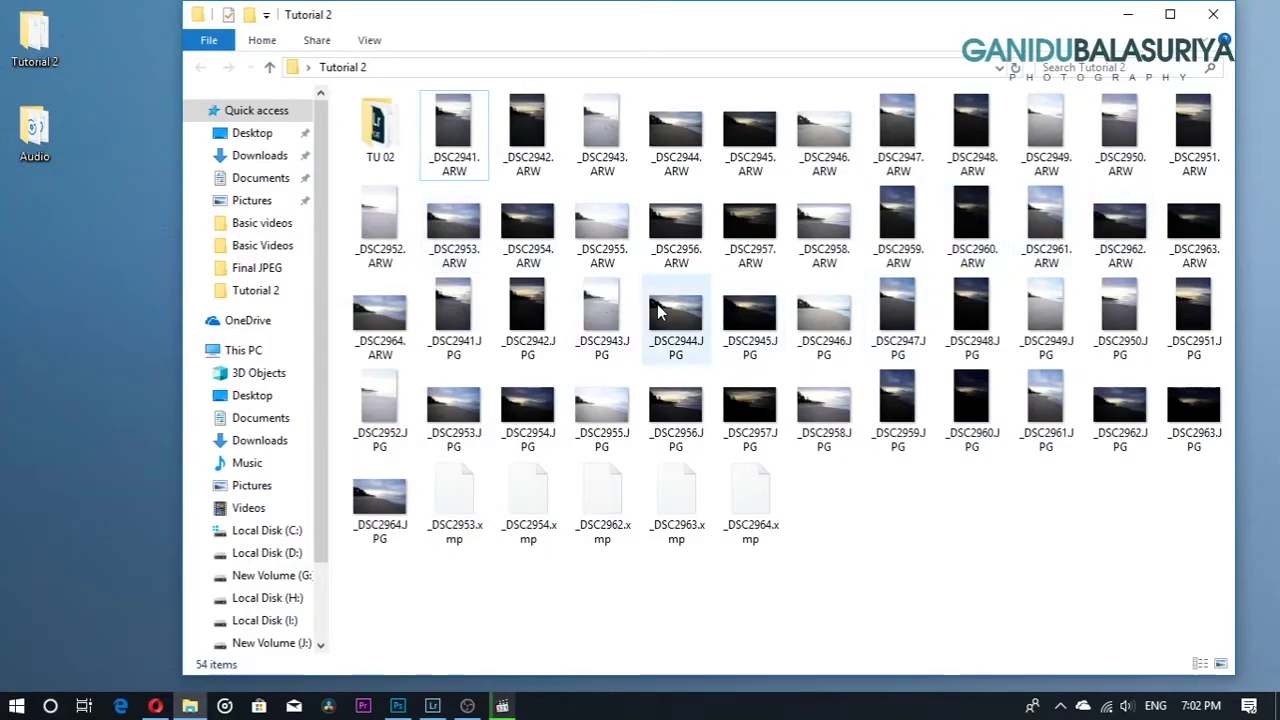
double_click(660, 312)
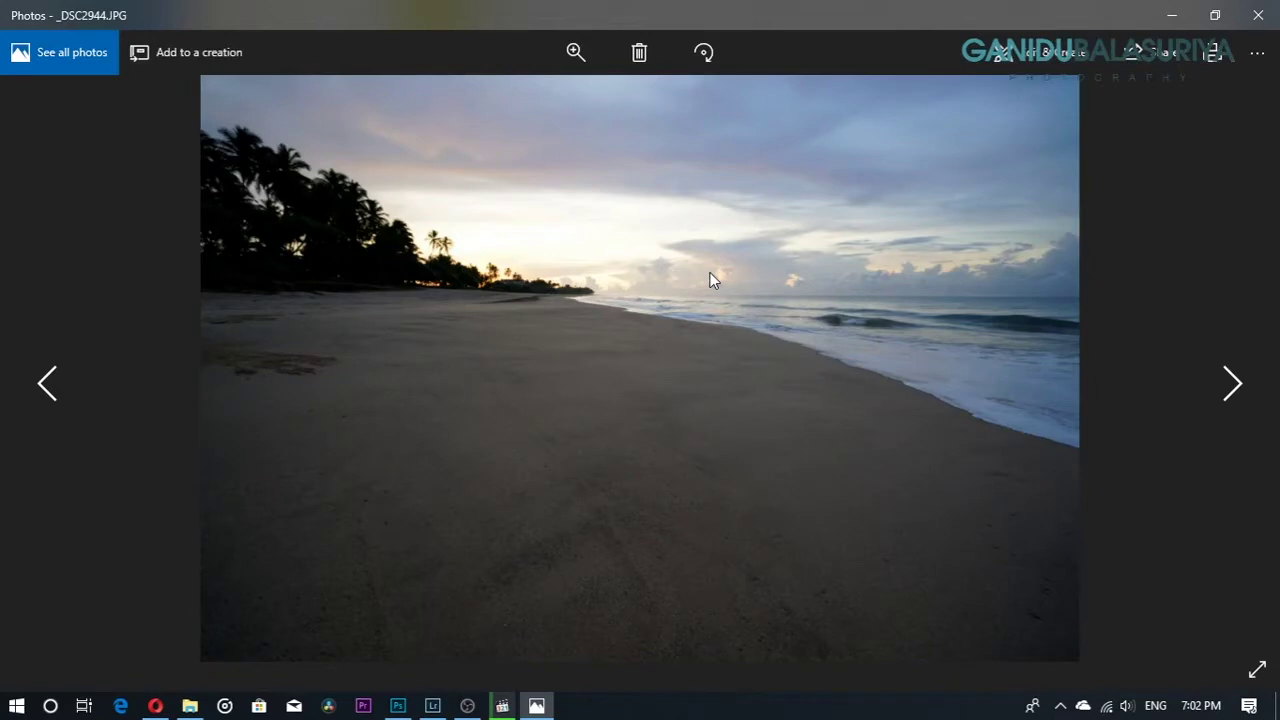
left_click(1250, 20)
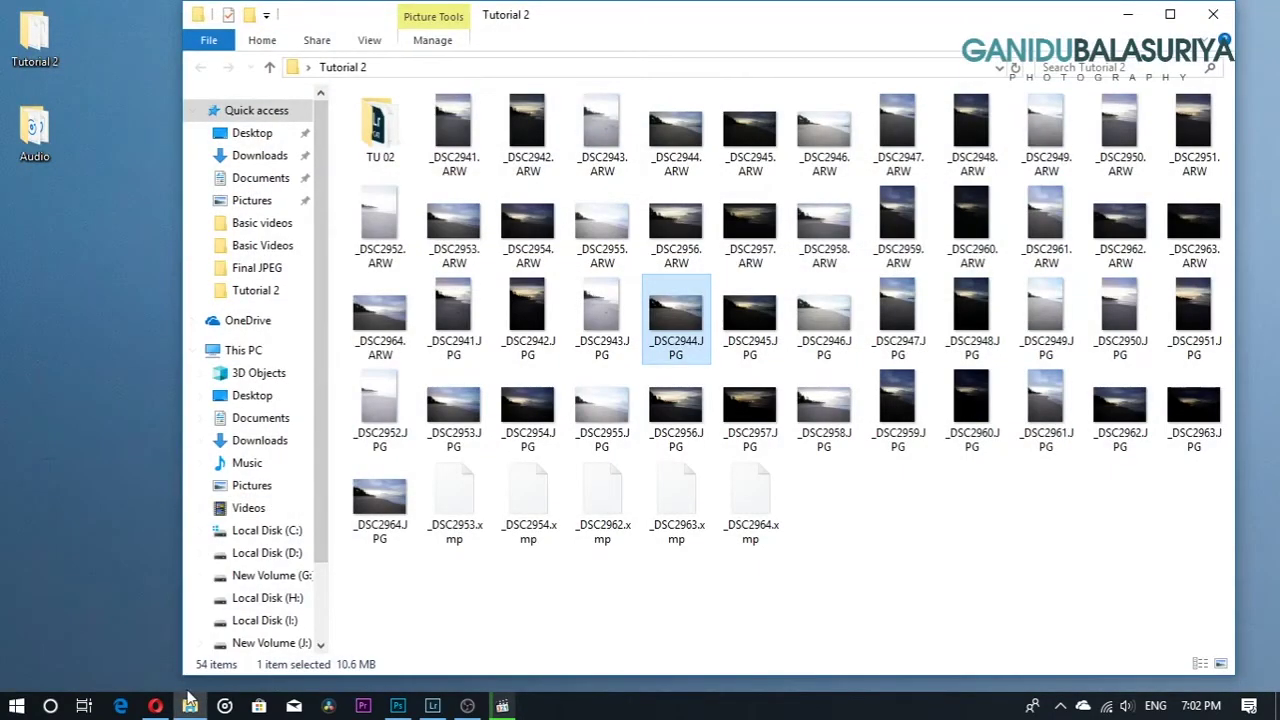
left_click(160, 706)
- On the Facebook profile, view the Episode 02 live post's beach sunrise image, then minimise Opera
left_click(243, 17)
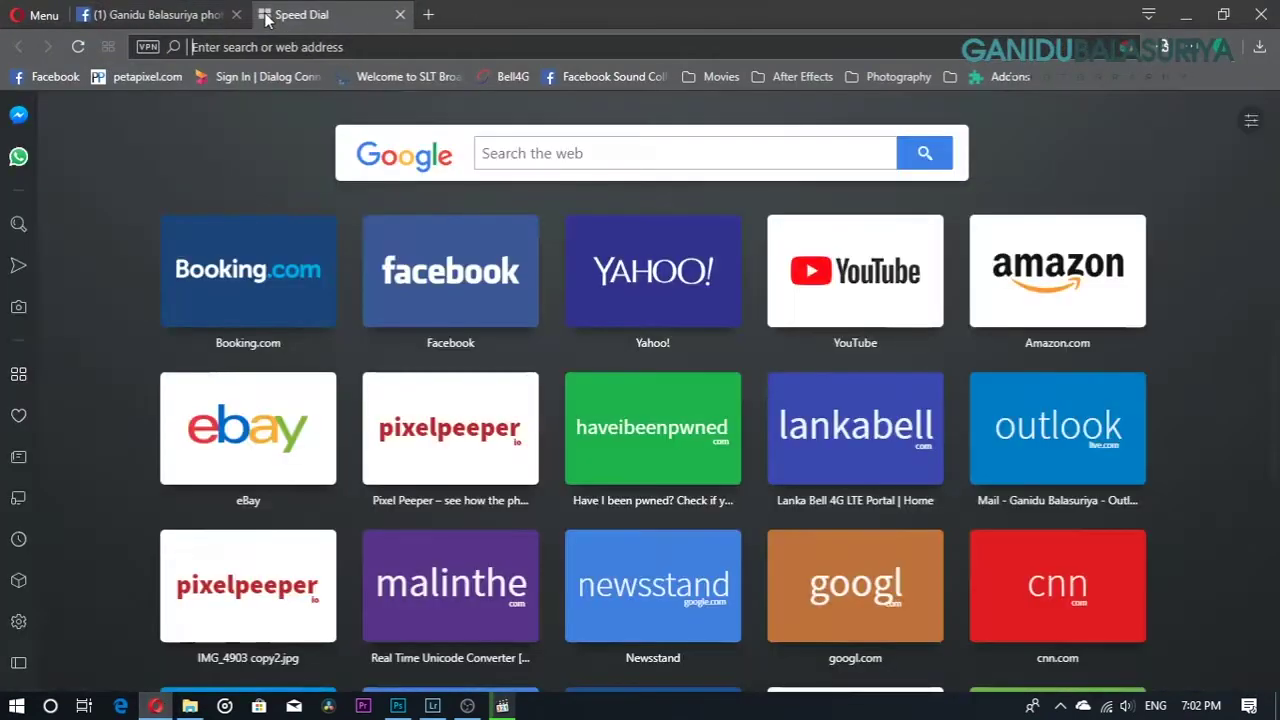
left_click(410, 255)
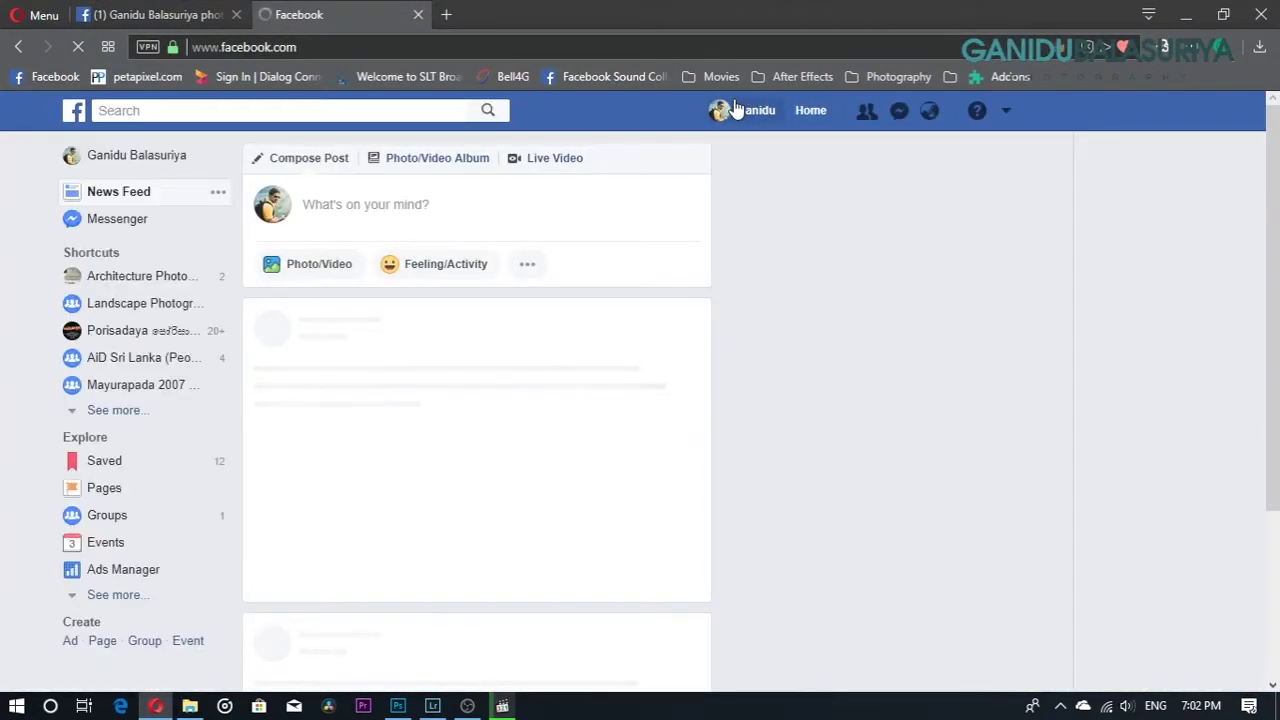
left_click(733, 109)
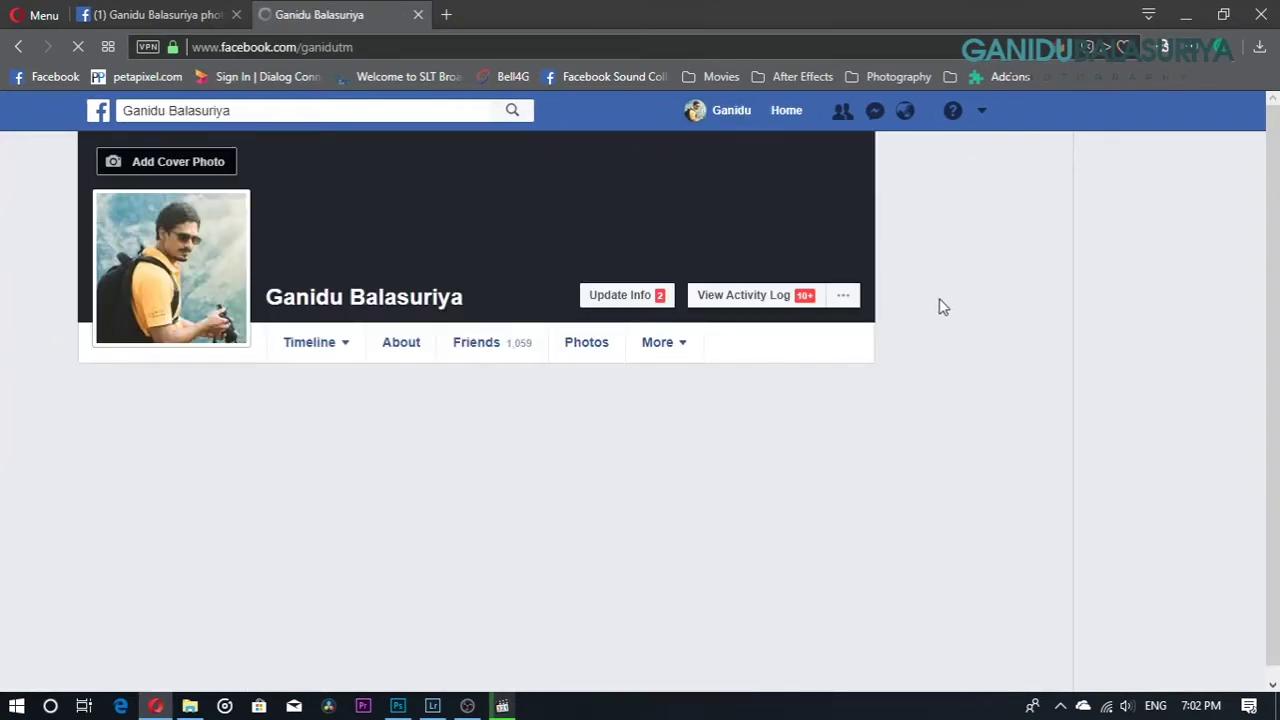
scroll(1008, 417, "down", 6)
scroll(943, 423, "down", 5)
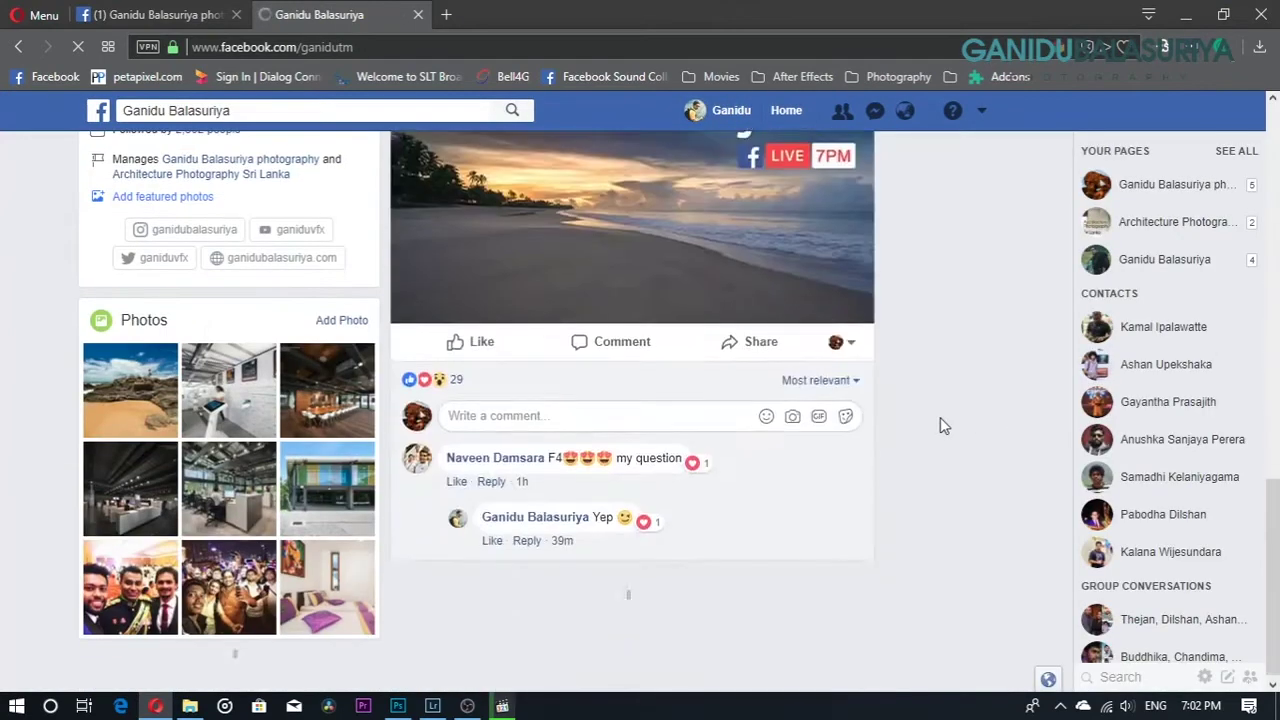
scroll(943, 423, "up", 3)
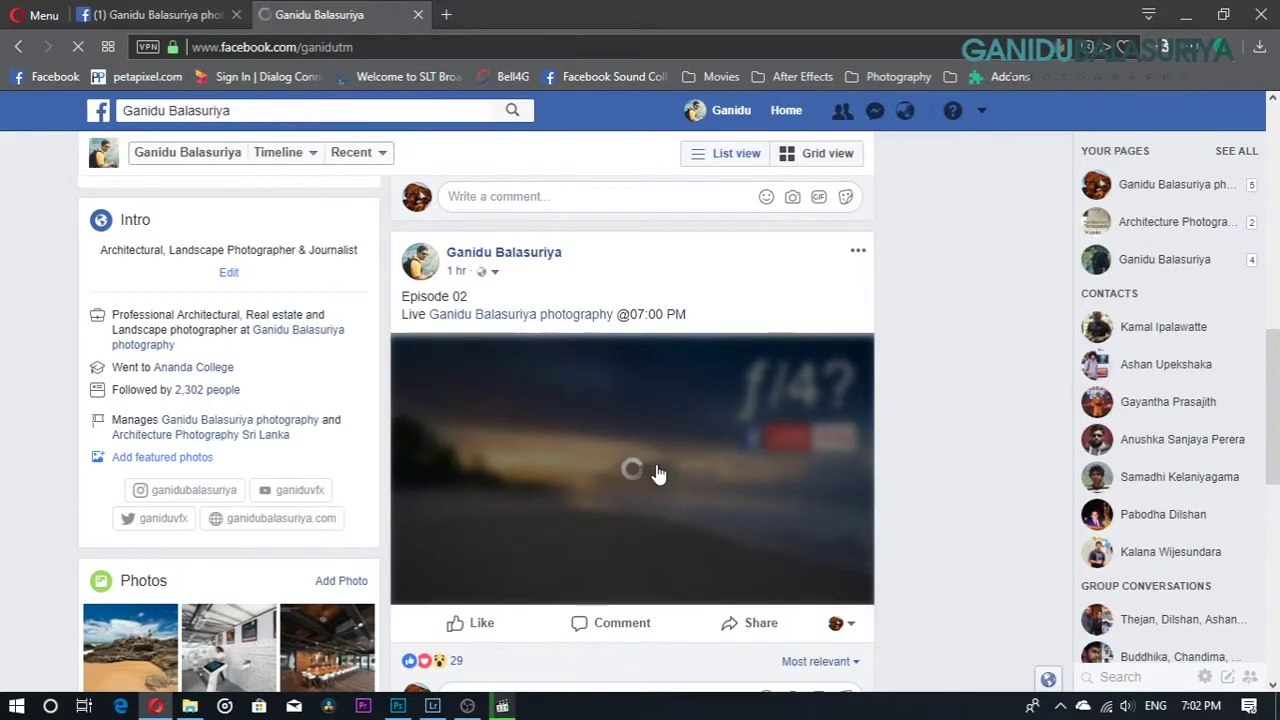
left_click(655, 473)
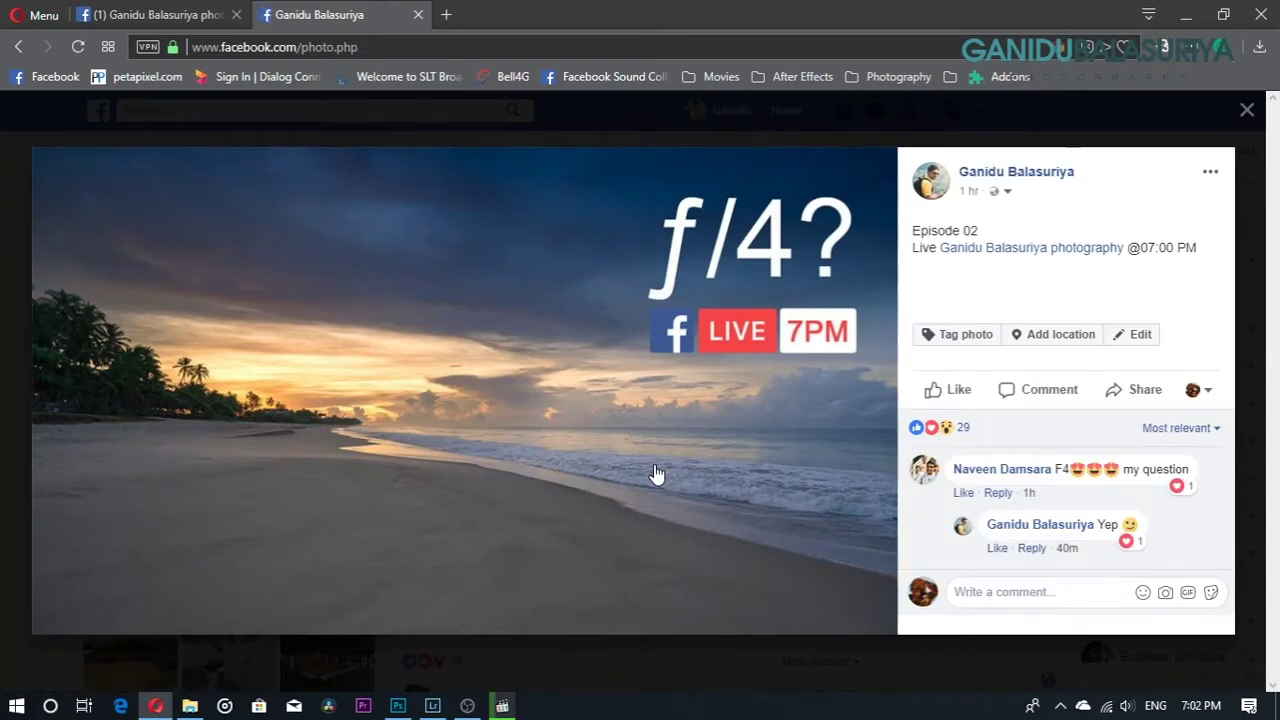
mouse_move(651, 473)
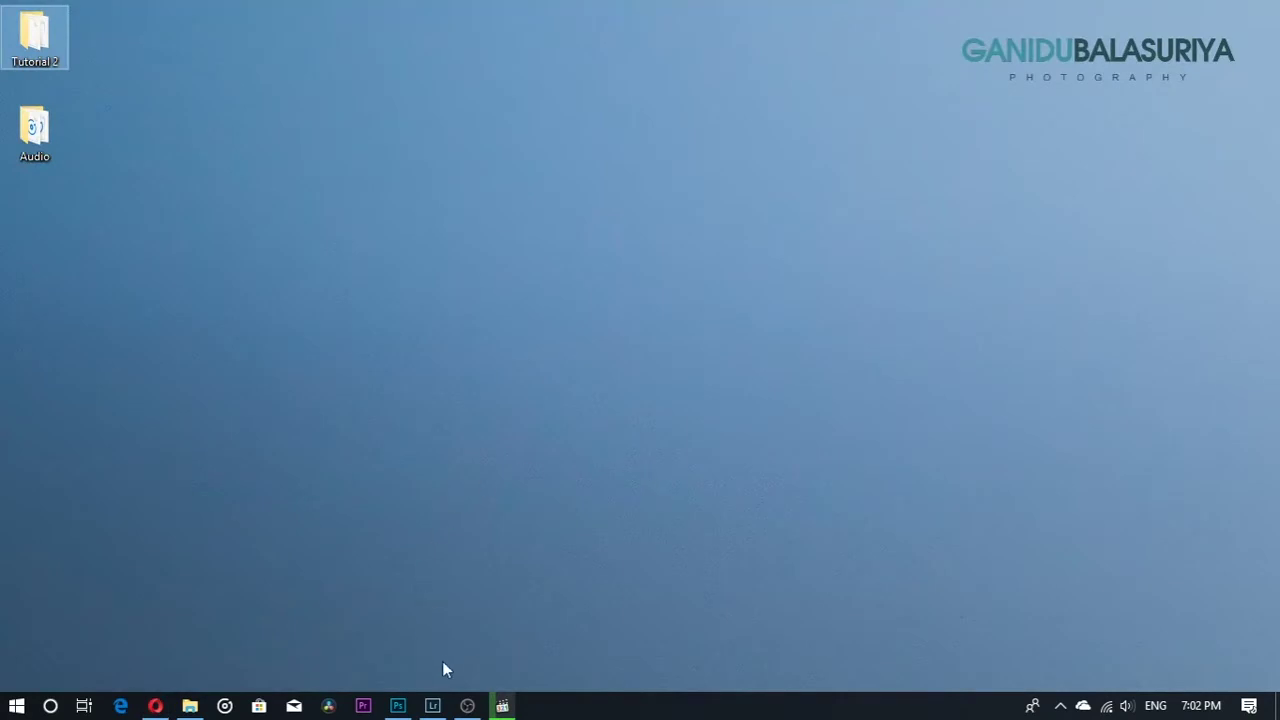
left_click(467, 705)
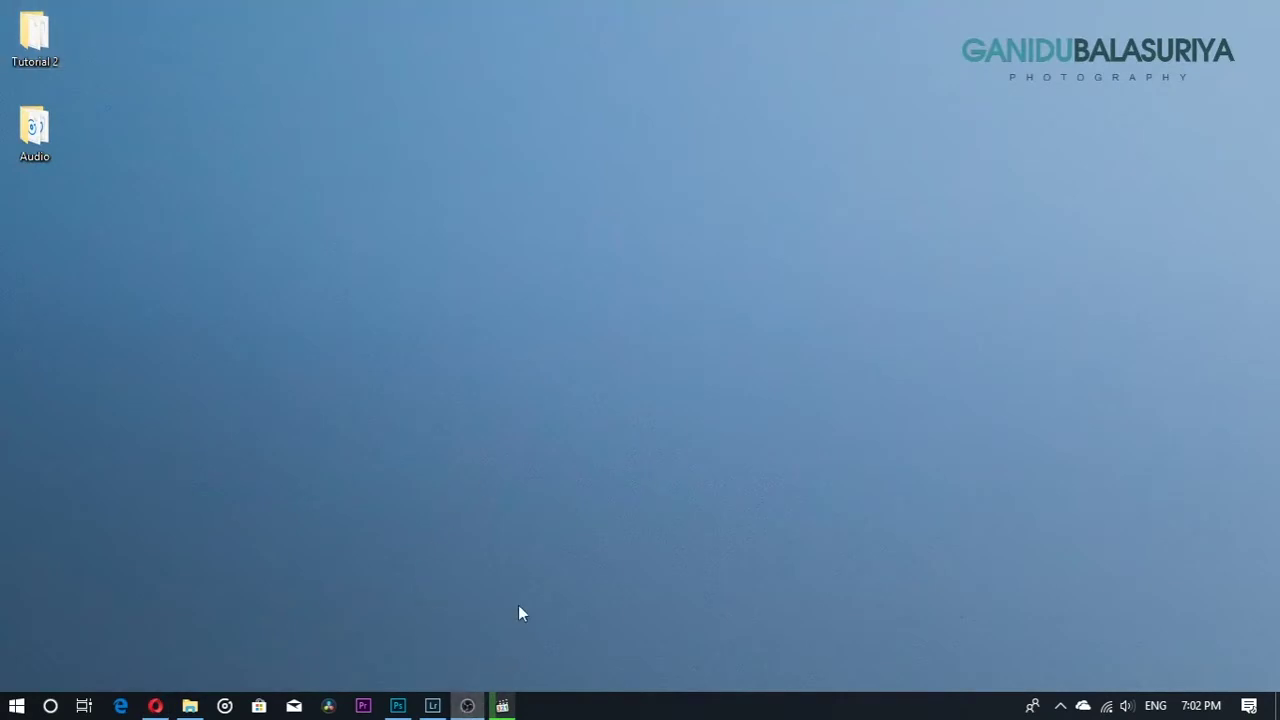
- Select the Tutorial 2 photos in File Explorer and drag them into Lightroom's Import dialog
double_click(40, 36)
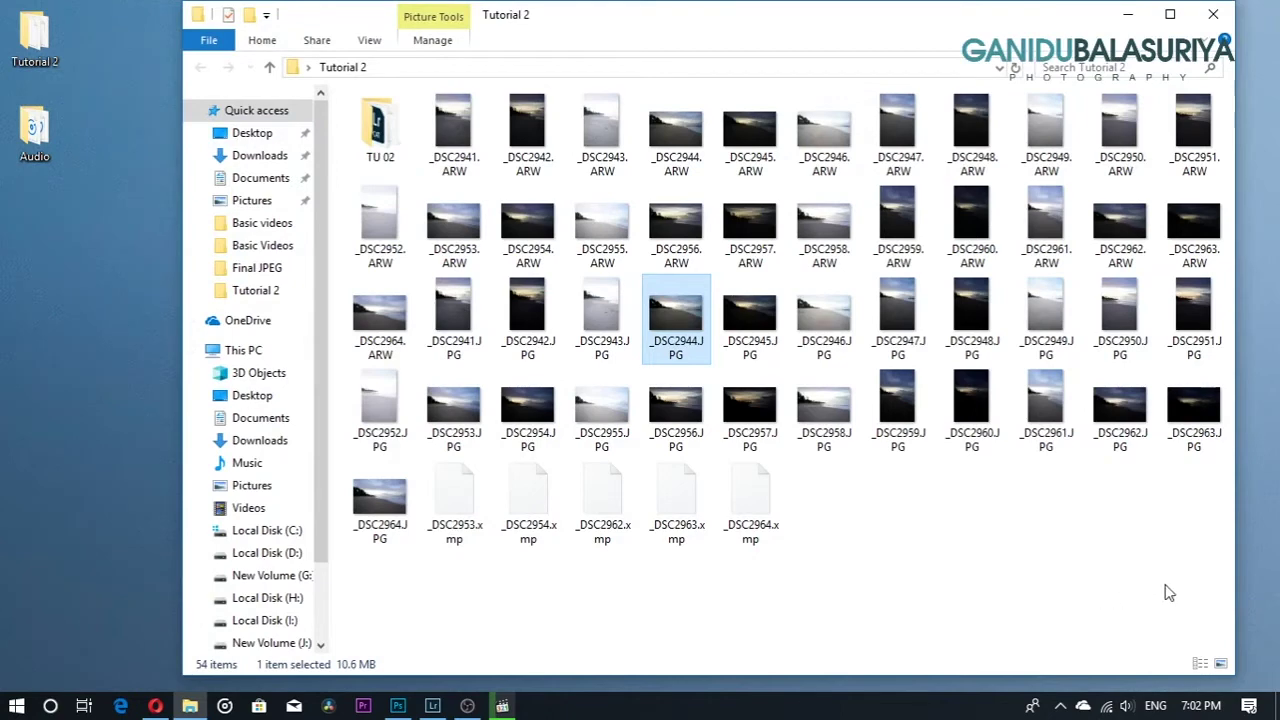
left_click_drag(1202, 606, 472, 133)
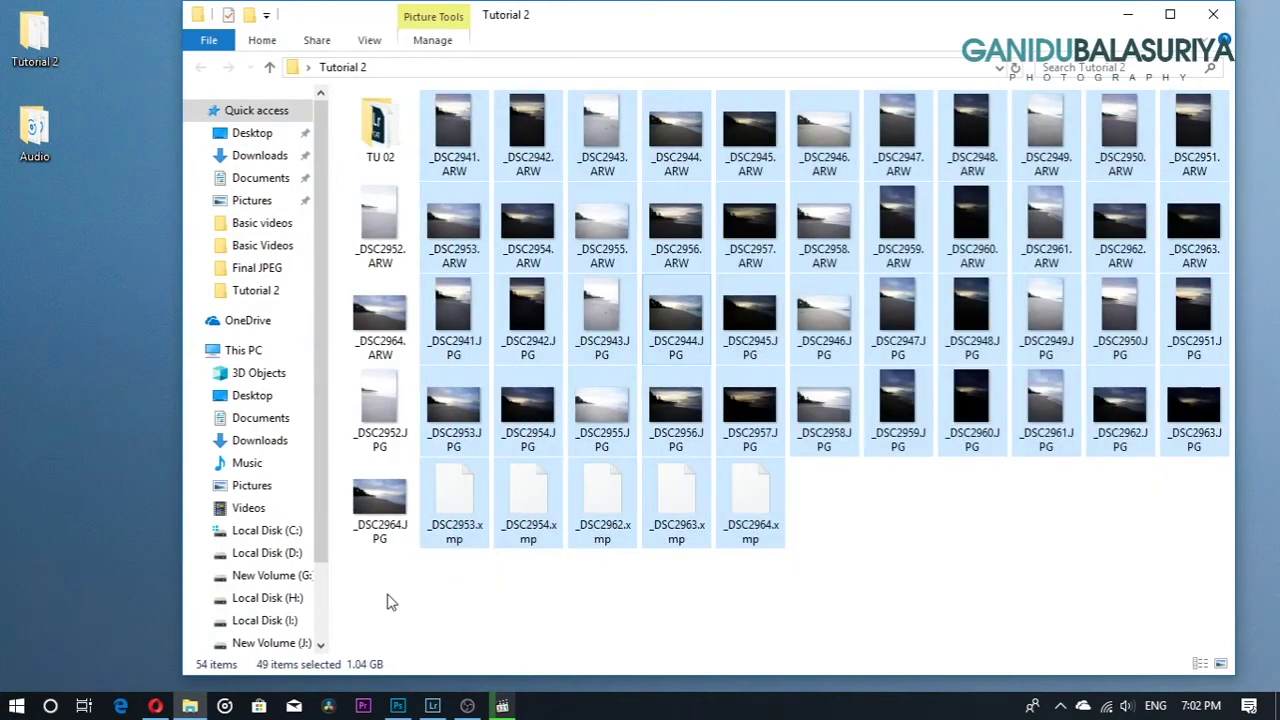
mouse_move(390, 602)
left_mouse_down()
mouse_move(375, 216)
mouse_move(477, 615)
mouse_move(430, 690)
left_mouse_up()
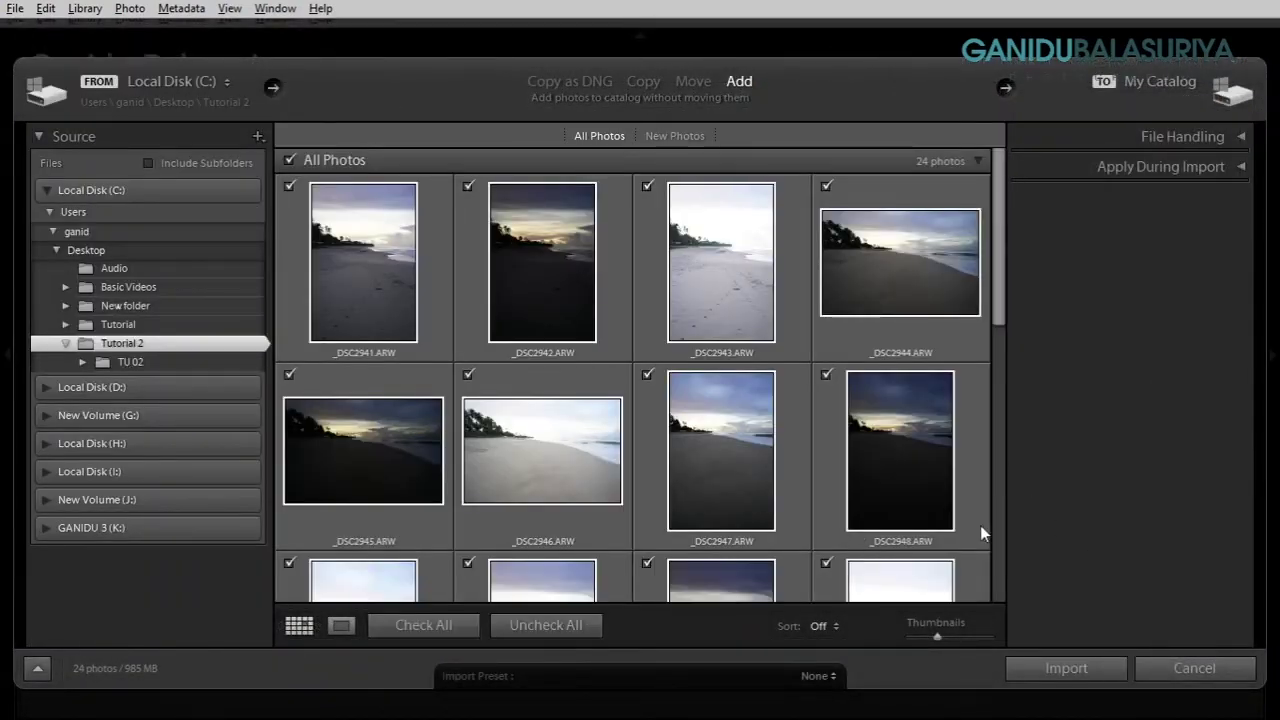
- Import all 24 checked ARW photos from Tutorial 2 using Add
scroll(891, 300, "down", 2)
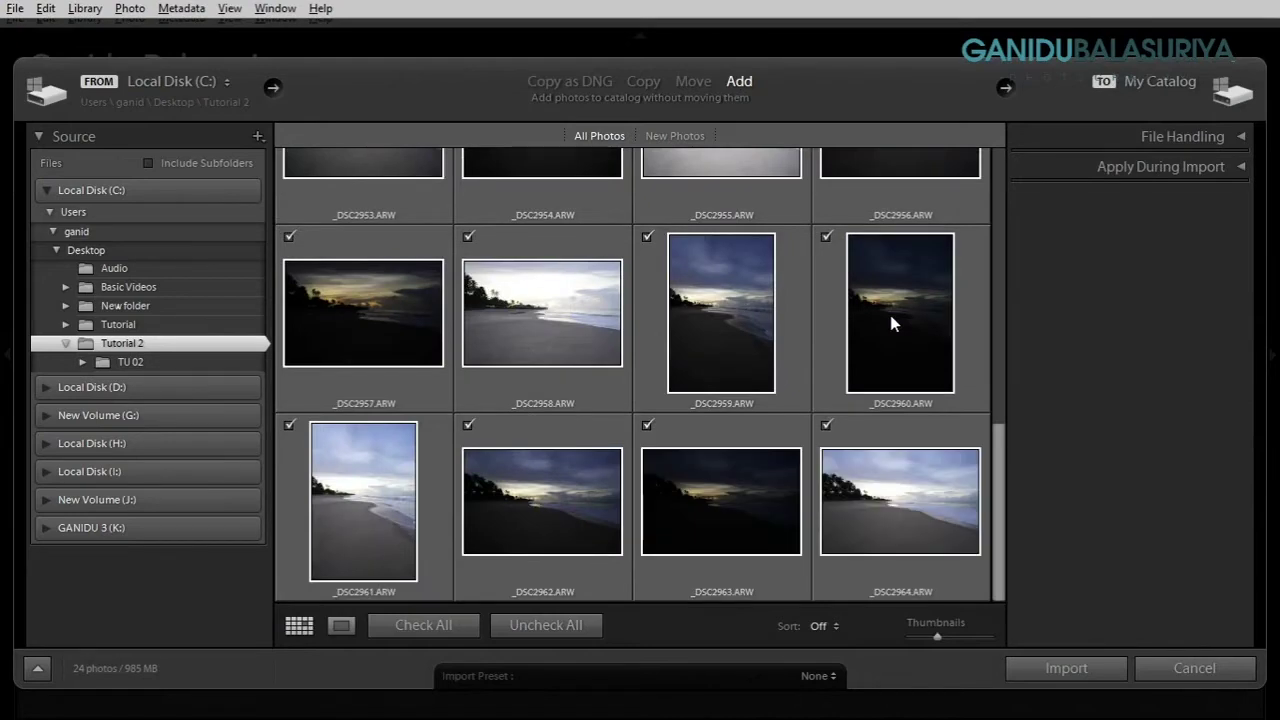
scroll(920, 420, "up", 2)
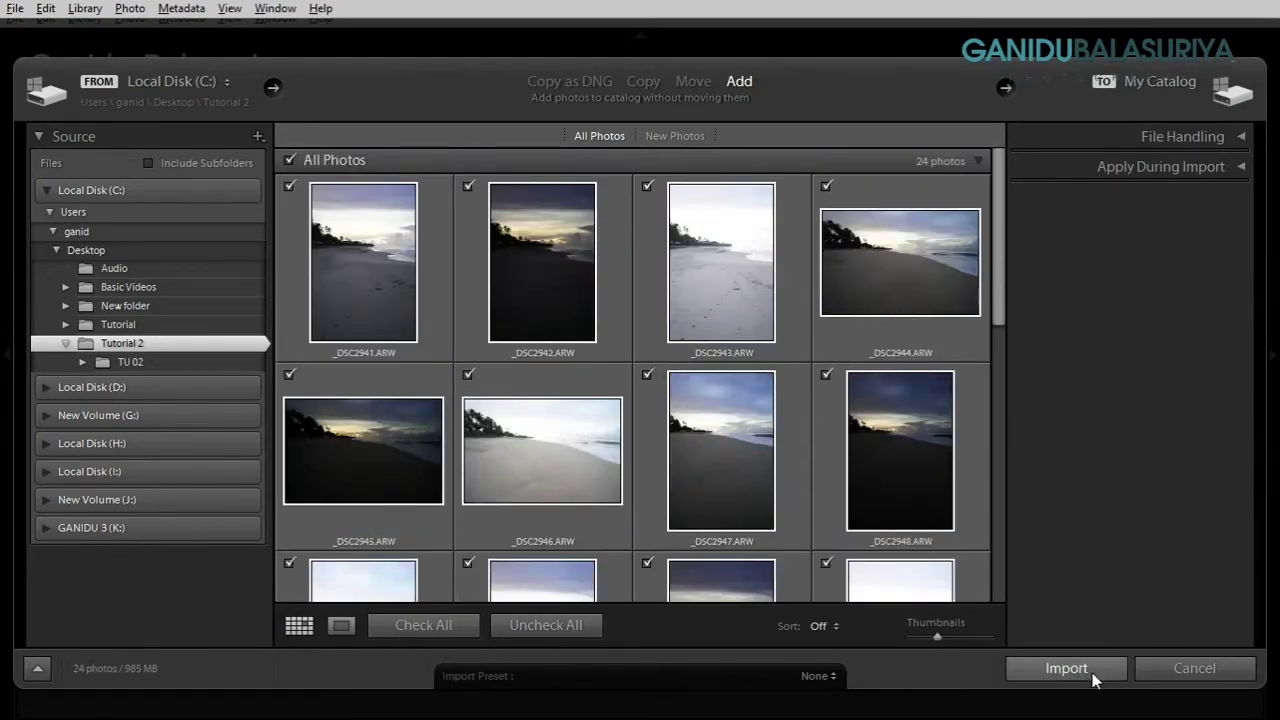
left_click(1066, 668)
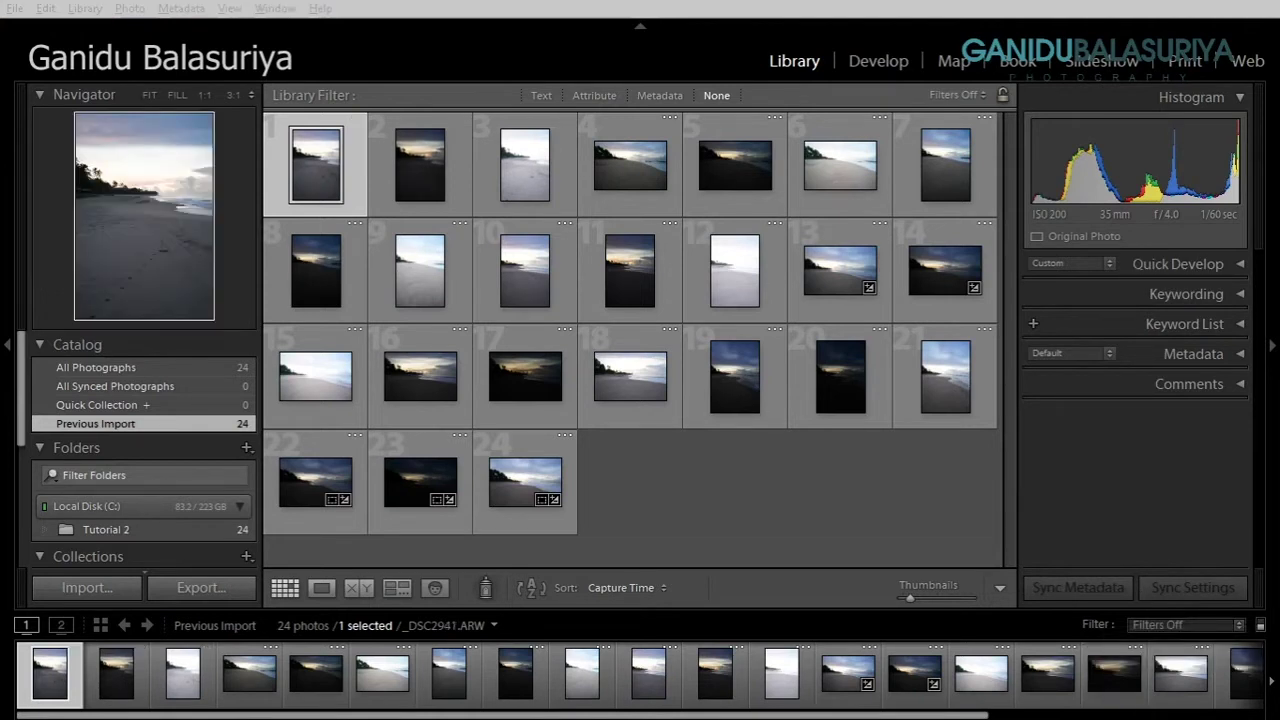
- Deselect photo 1 and open photo 16, _DSC2956.ARW, in Loupe view
left_click(726, 501)
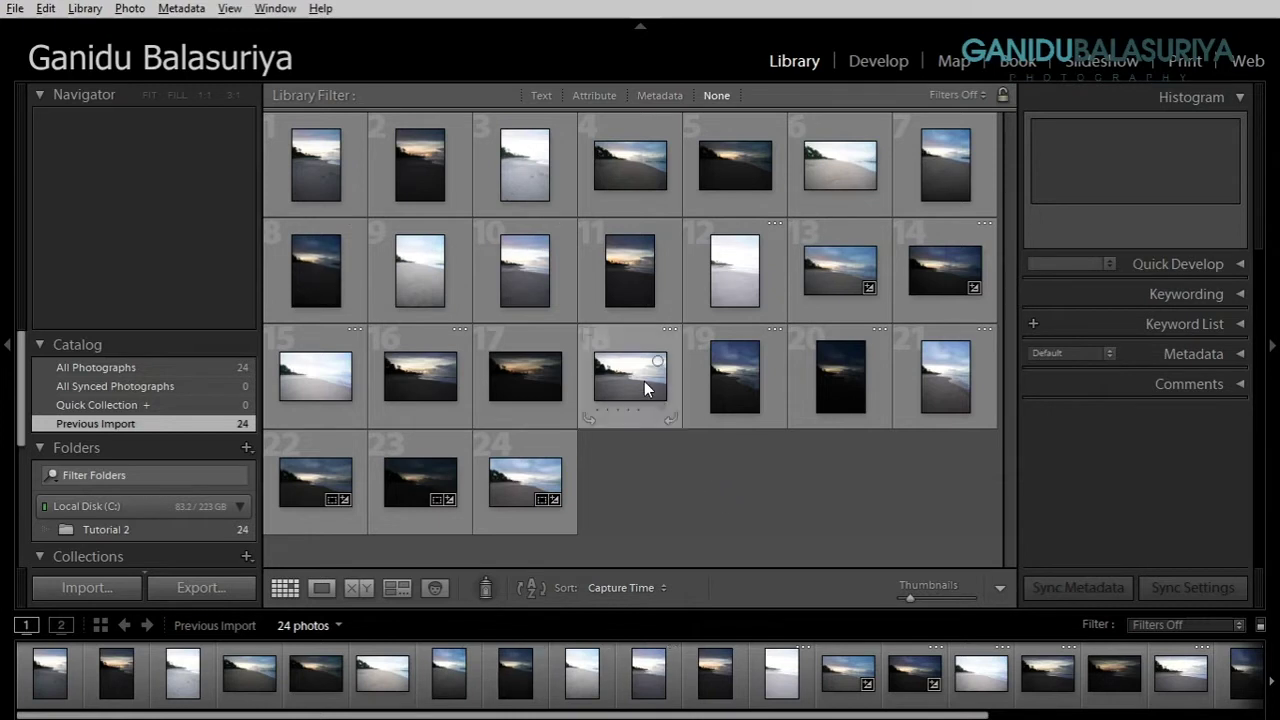
double_click(435, 379)
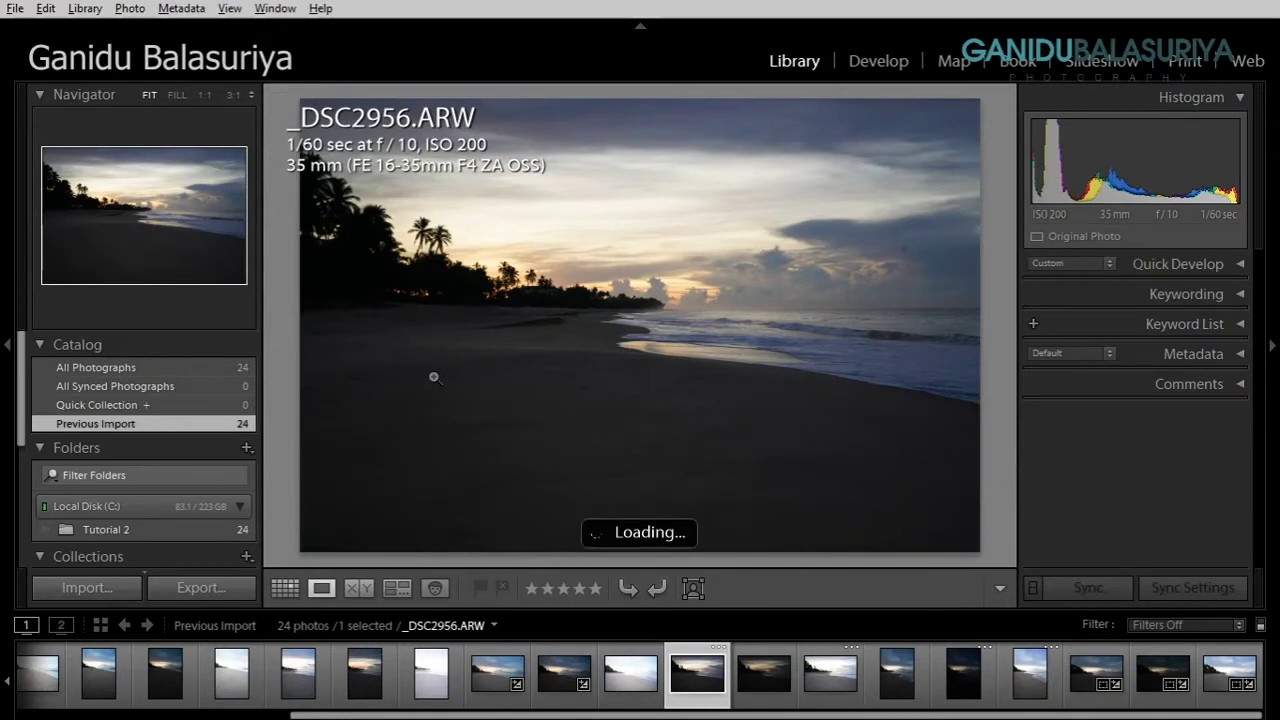
- Show the dark sunrise frame _DSC2954.ARW from the filmstrip in Loupe view
left_click(564, 672)
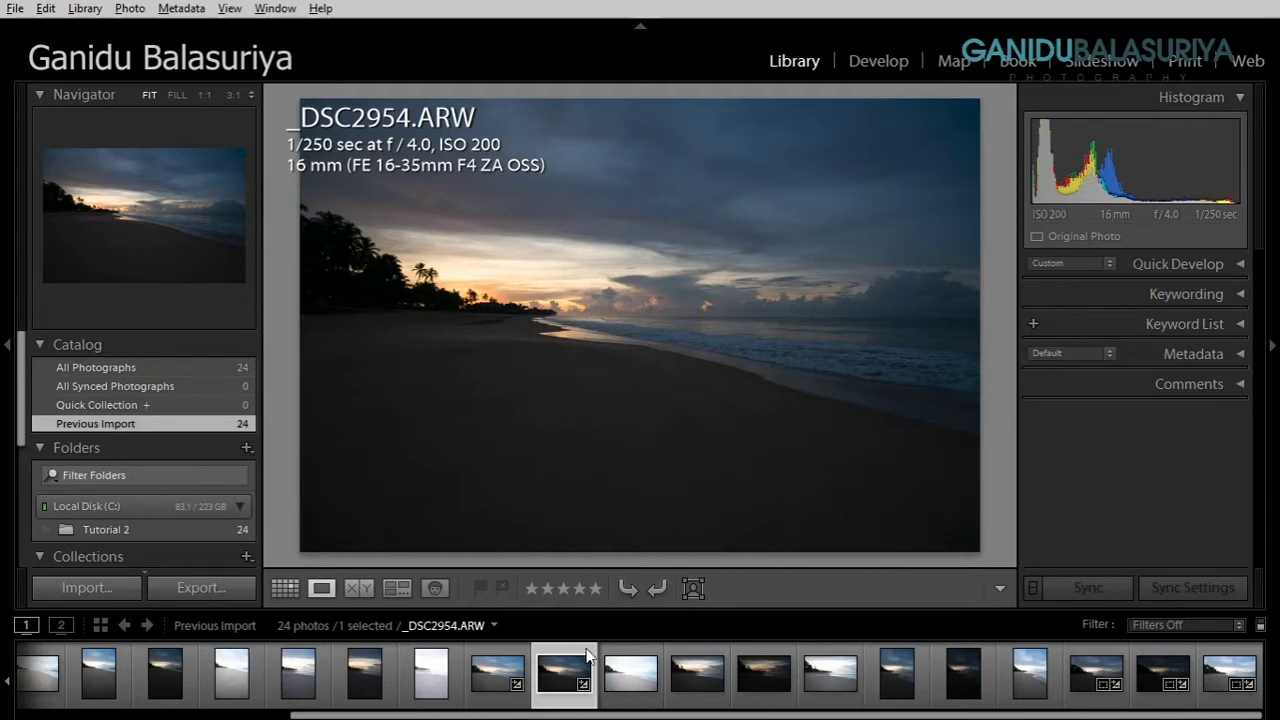
- Inspect _DSC2953's surf and clouds at 1:1, return to Fit, then show _DSC2954
left_click(508, 680)
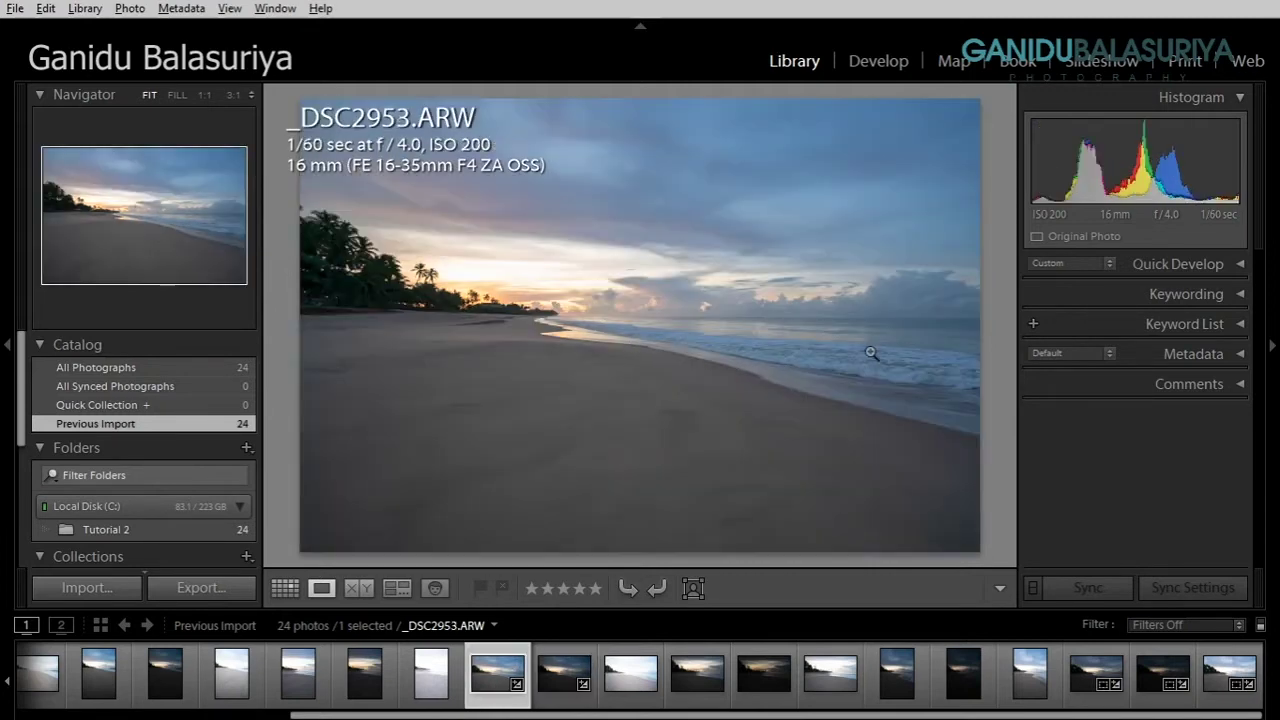
left_click(872, 354)
left_click_drag(623, 449, 722, 321)
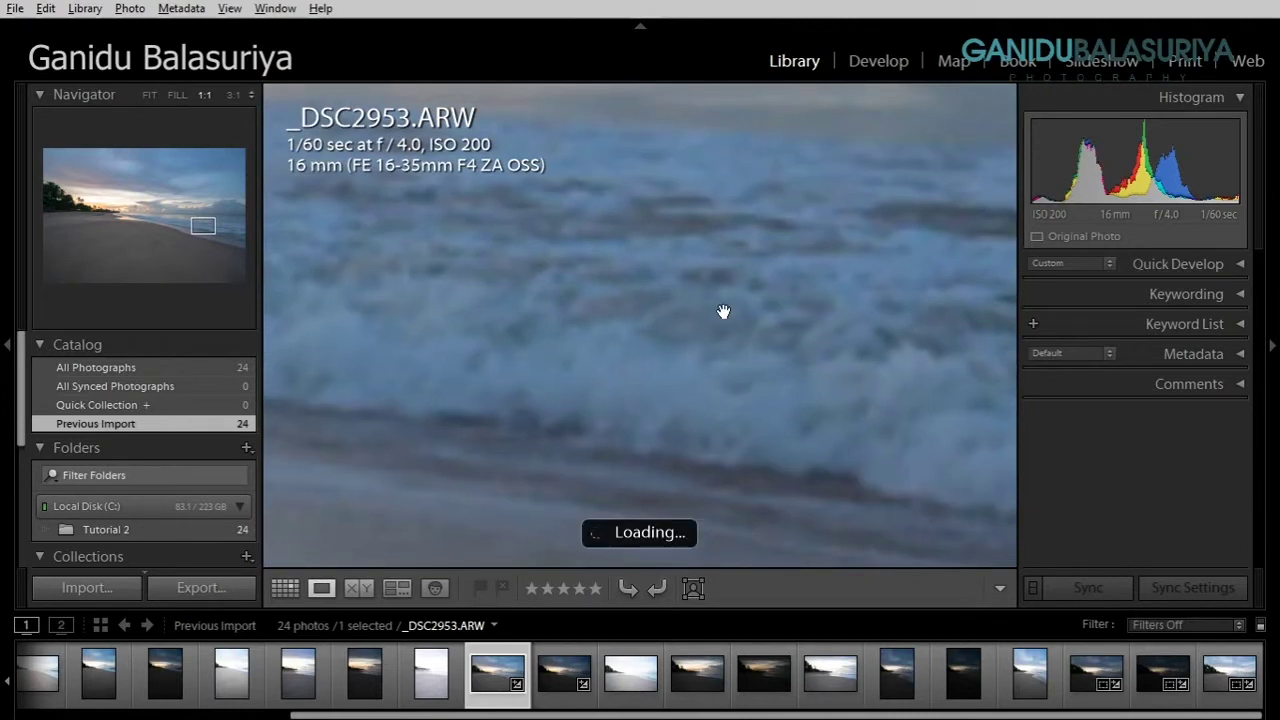
mouse_move(537, 263)
left_mouse_down()
mouse_move(820, 366)
mouse_move(789, 394)
mouse_move(851, 402)
left_mouse_up()
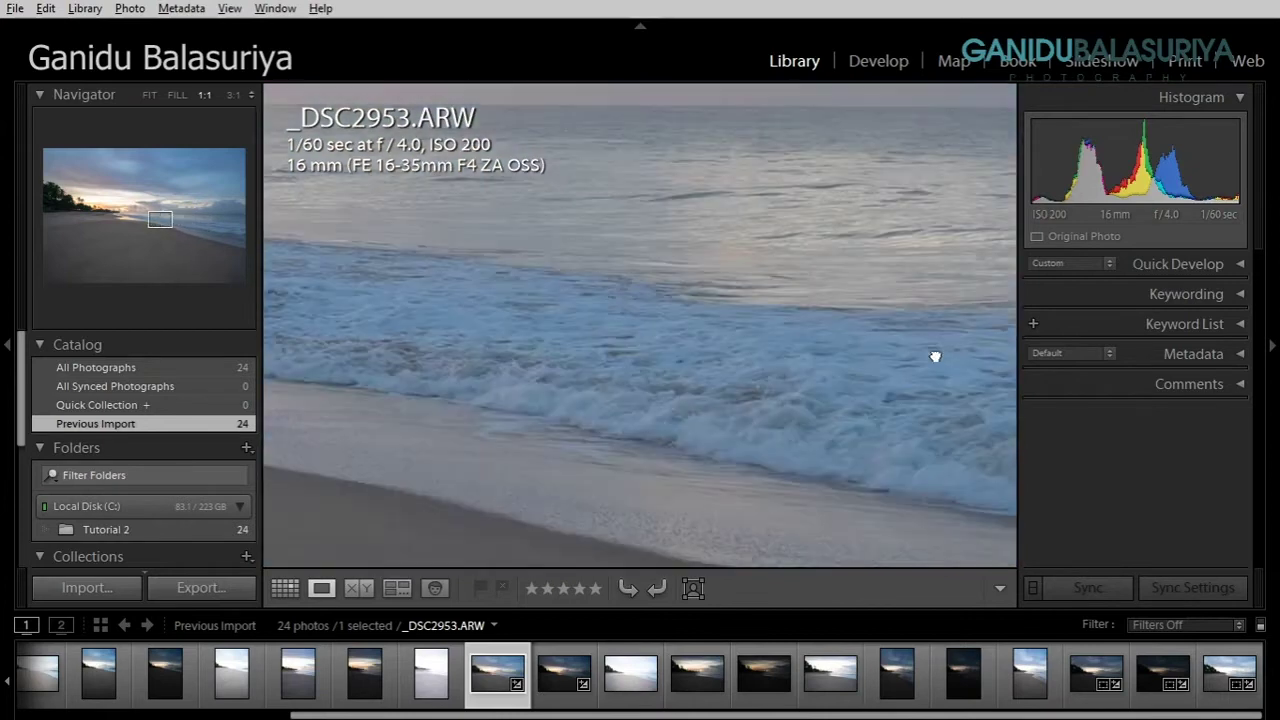
left_click_drag(586, 329, 906, 346)
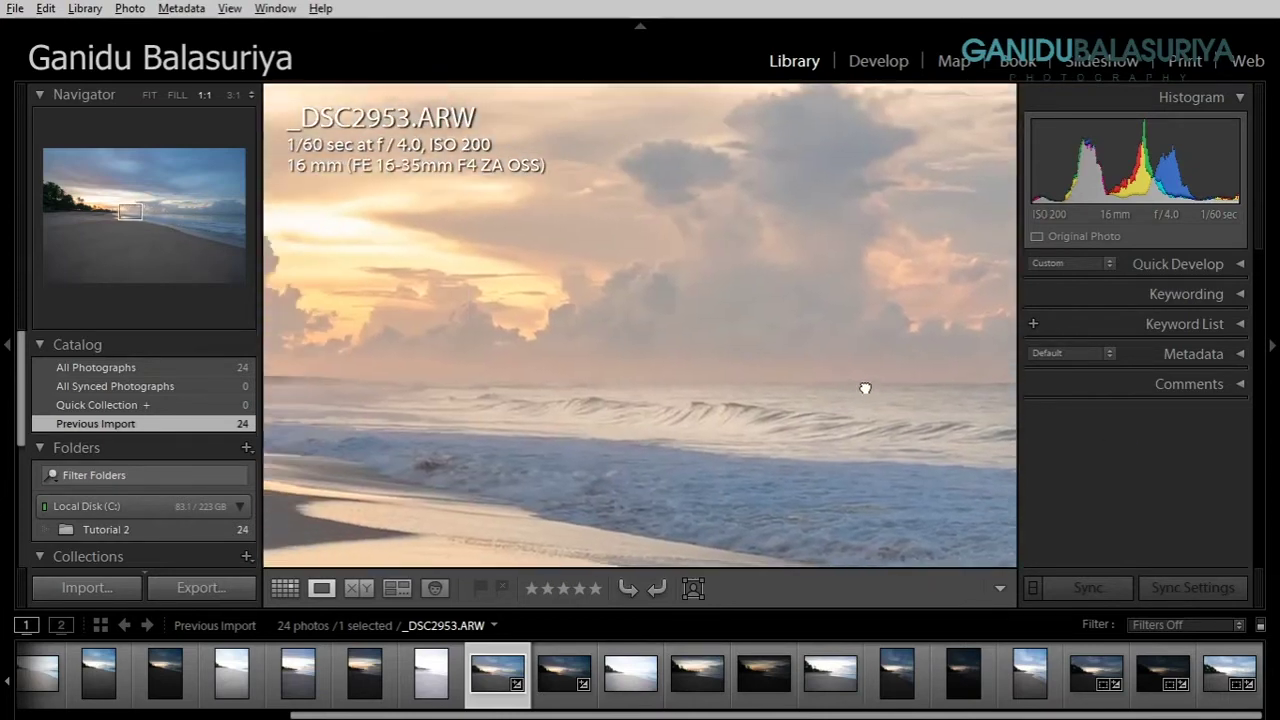
mouse_move(634, 366)
left_mouse_down()
mouse_move(880, 363)
mouse_move(660, 331)
left_mouse_up()
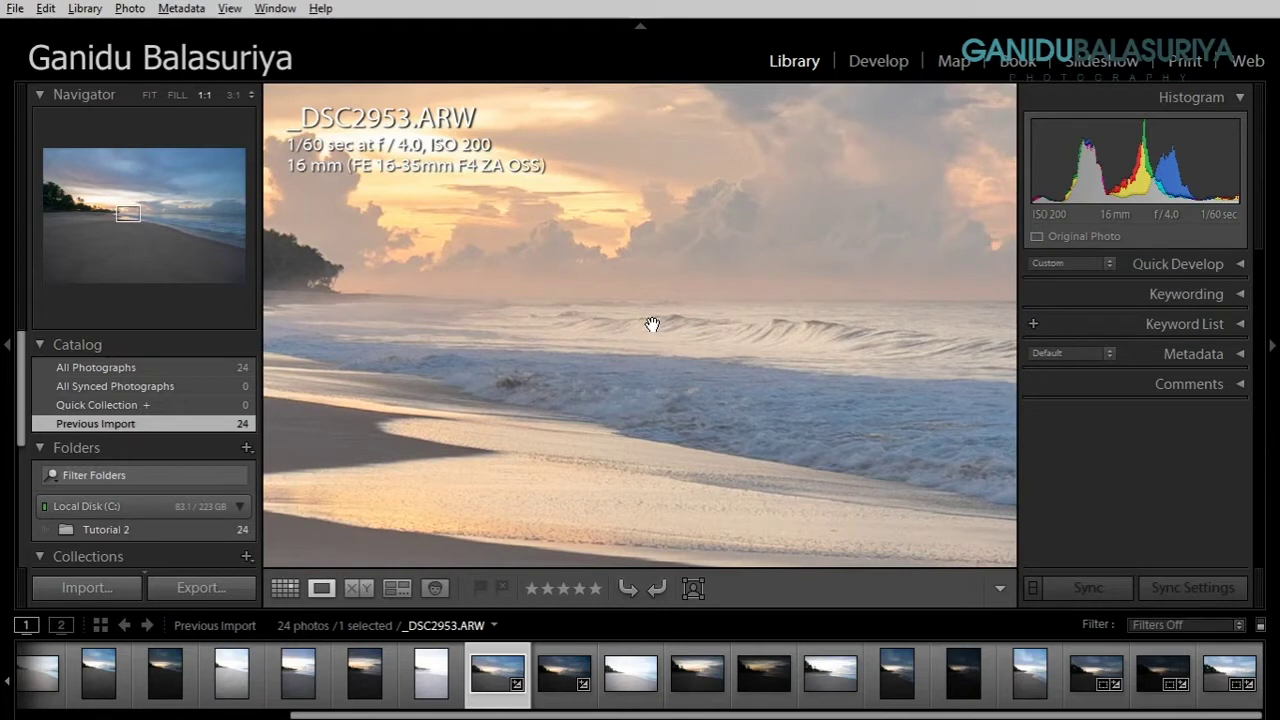
left_click_drag(734, 374, 558, 351)
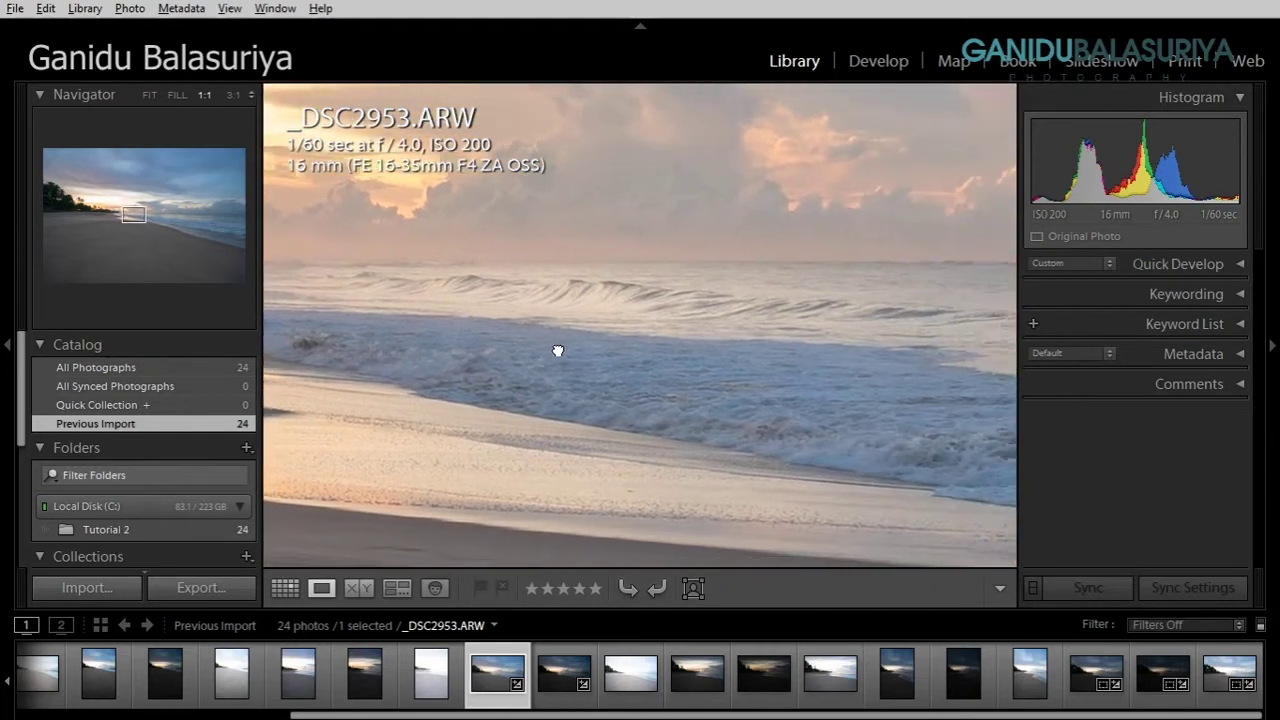
mouse_move(889, 371)
left_mouse_down()
mouse_move(826, 386)
mouse_move(780, 326)
mouse_move(814, 348)
mouse_move(723, 323)
left_mouse_up()
mouse_move(811, 323)
left_mouse_down()
mouse_move(431, 271)
mouse_move(660, 300)
mouse_move(743, 340)
mouse_move(952, 368)
left_mouse_up()
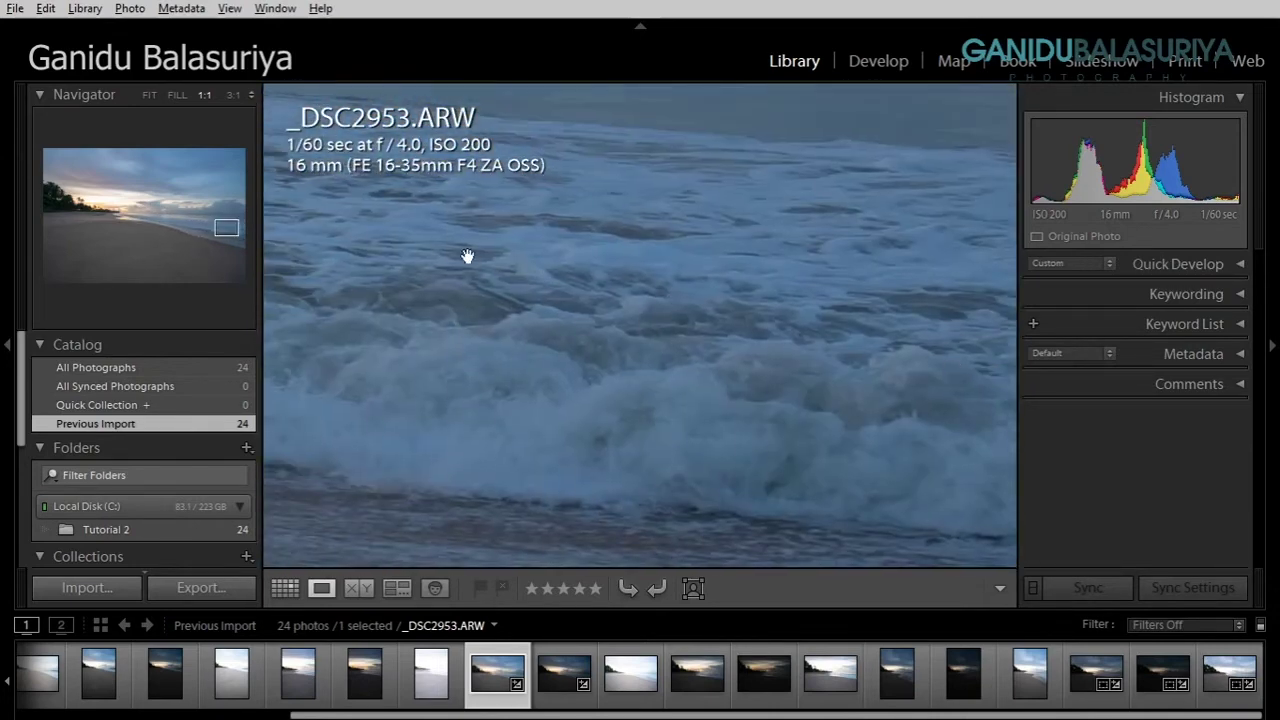
left_click(491, 237)
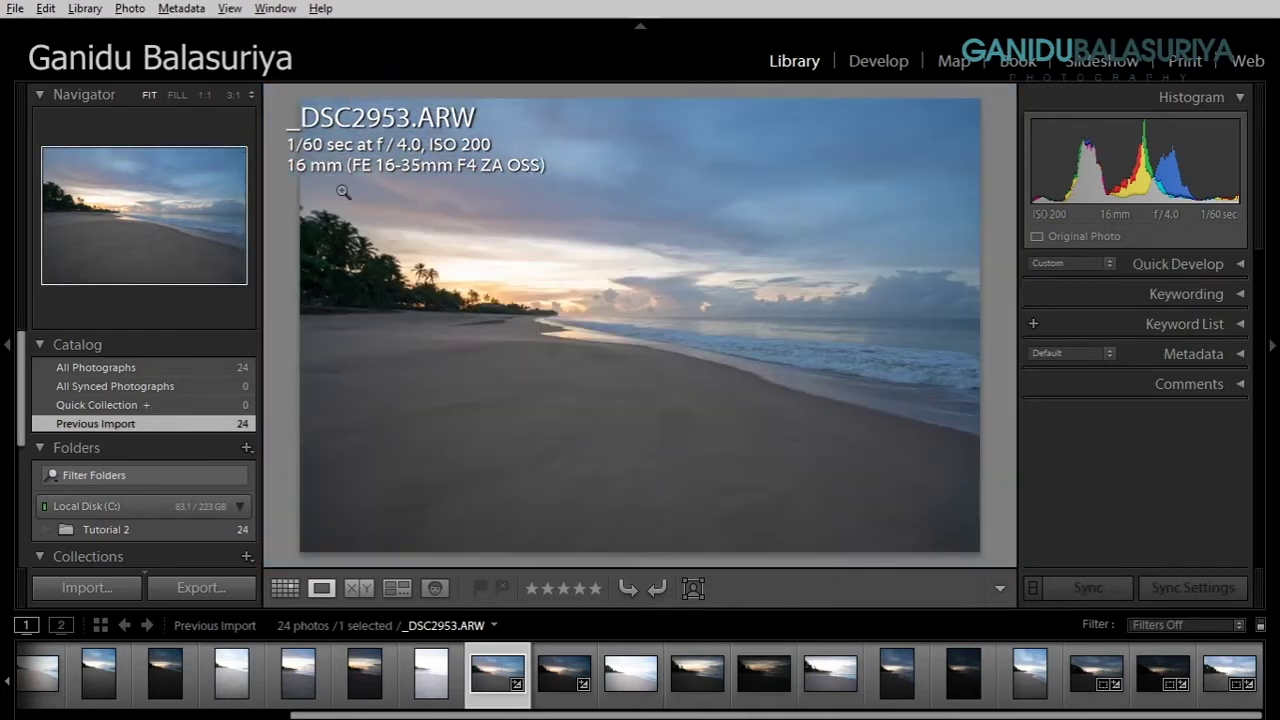
left_click(547, 690)
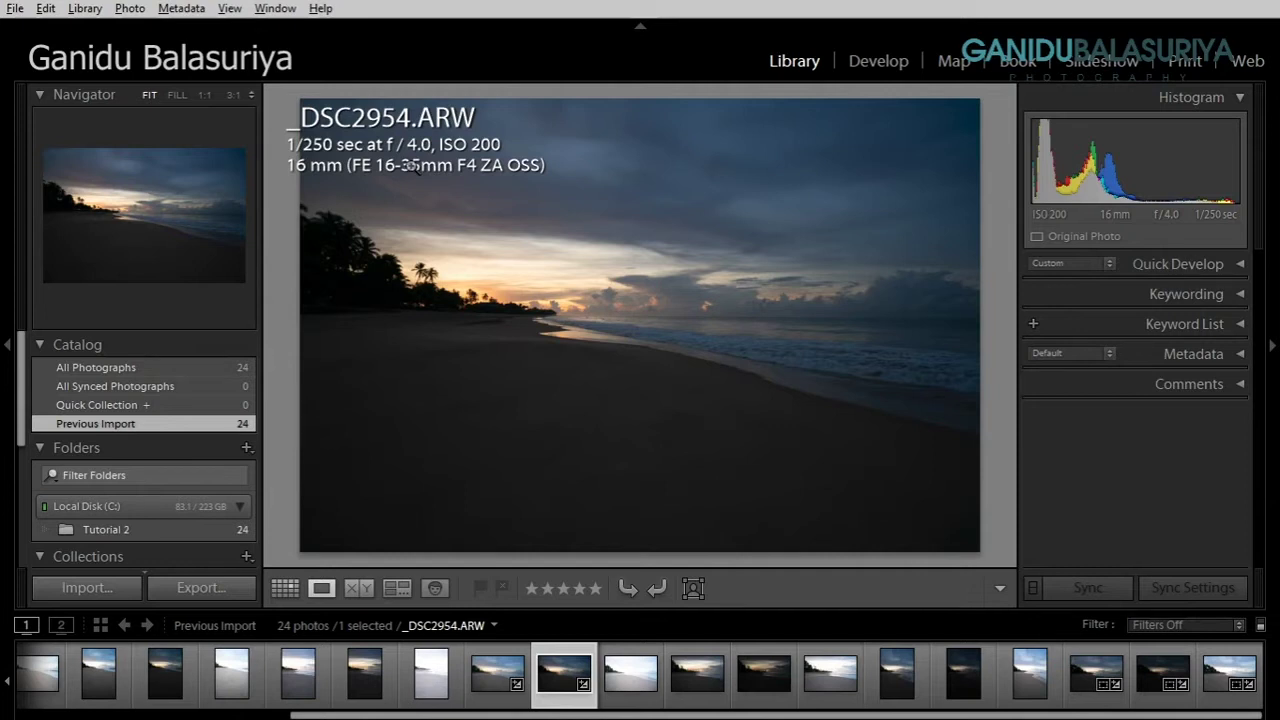
- Compare frames _DSC2953, _DSC2954 and _DSC2955, settling on the dark sunrise _DSC2954
left_click(490, 688)
left_click(633, 695)
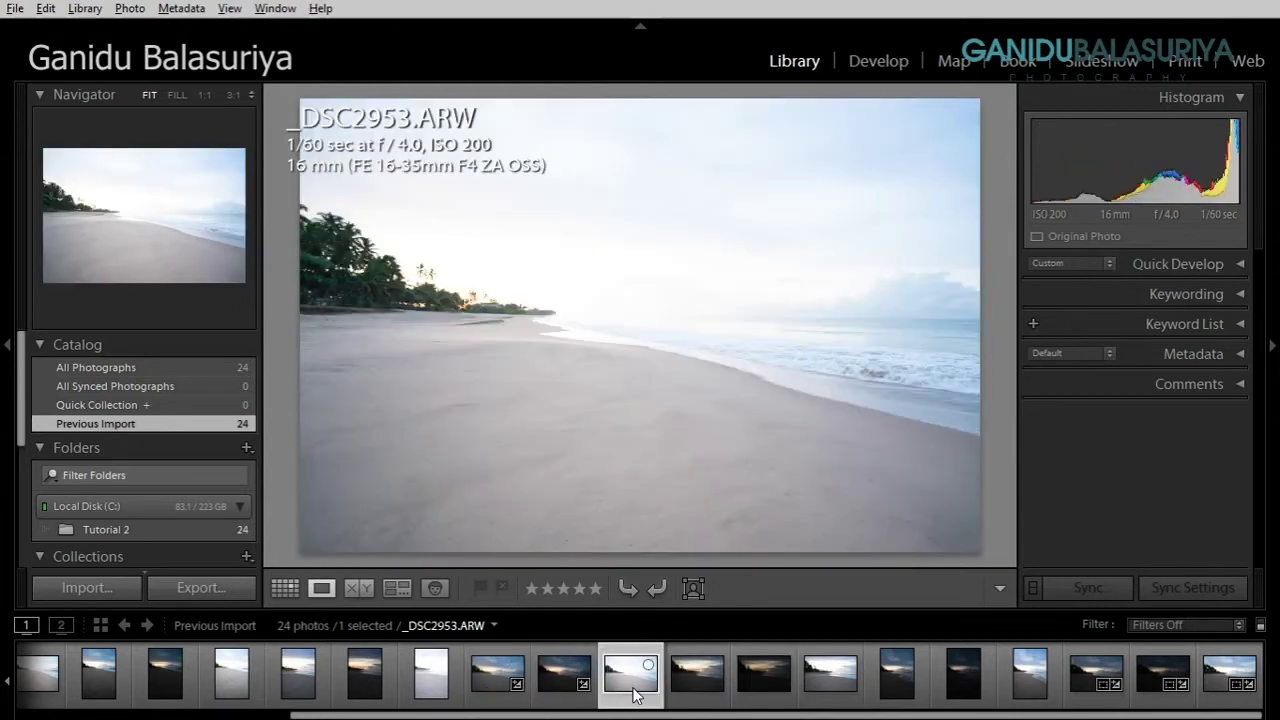
left_click(563, 698)
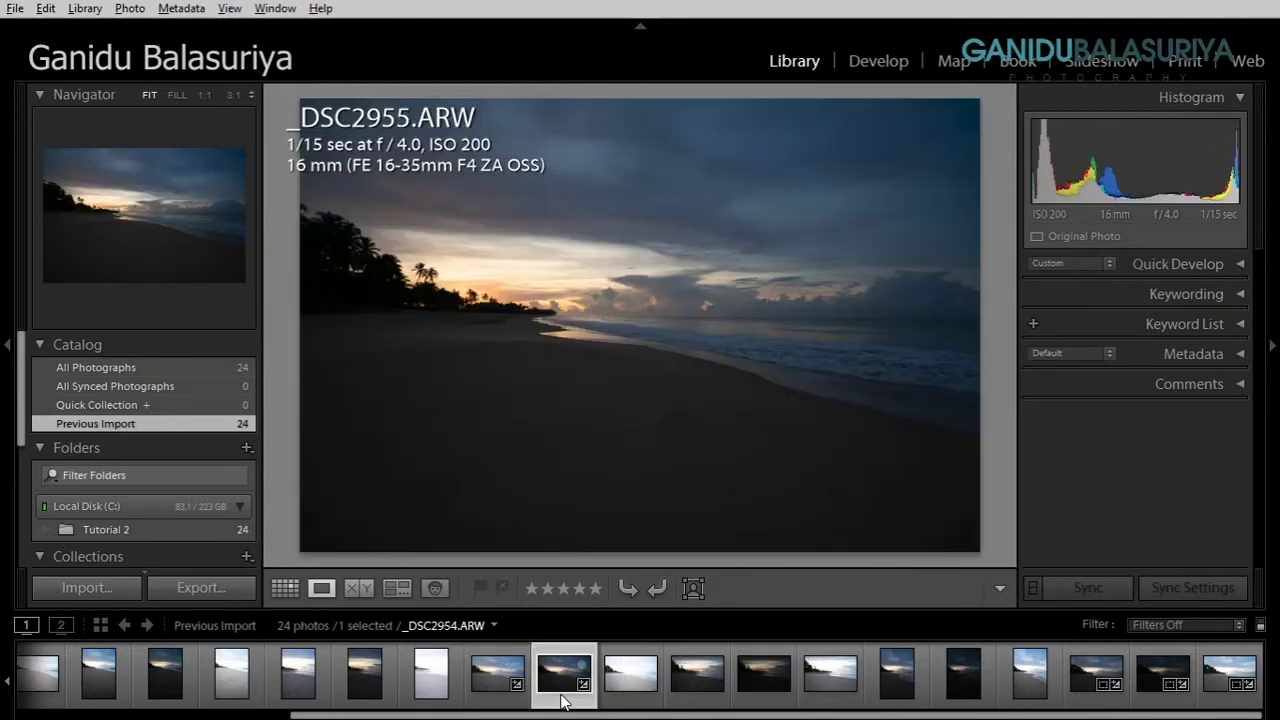
left_click(492, 696)
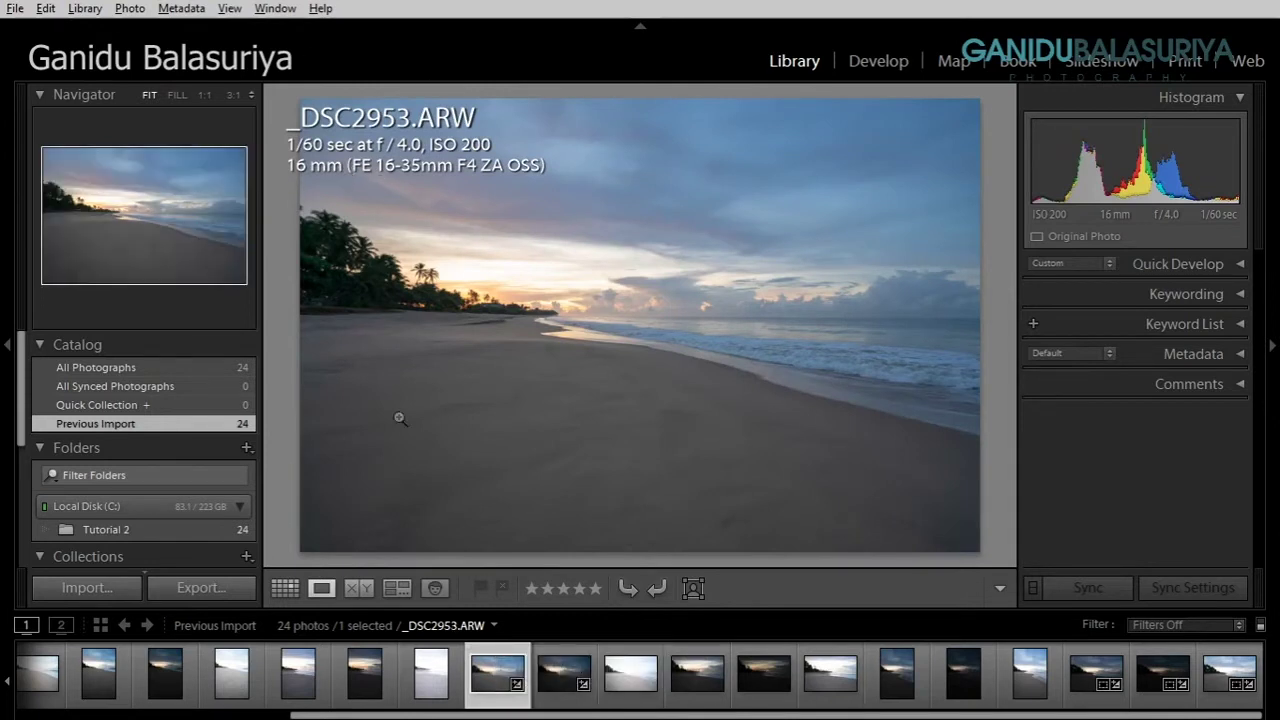
left_click(614, 693)
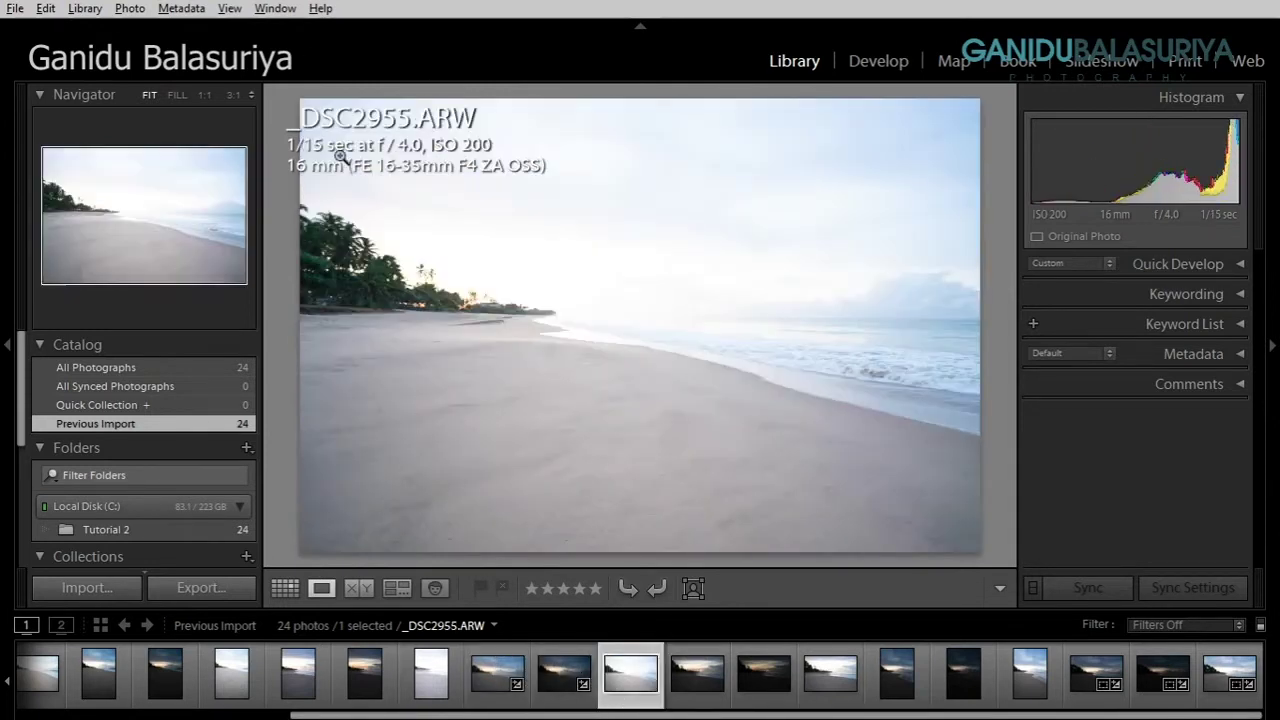
left_click(559, 688)
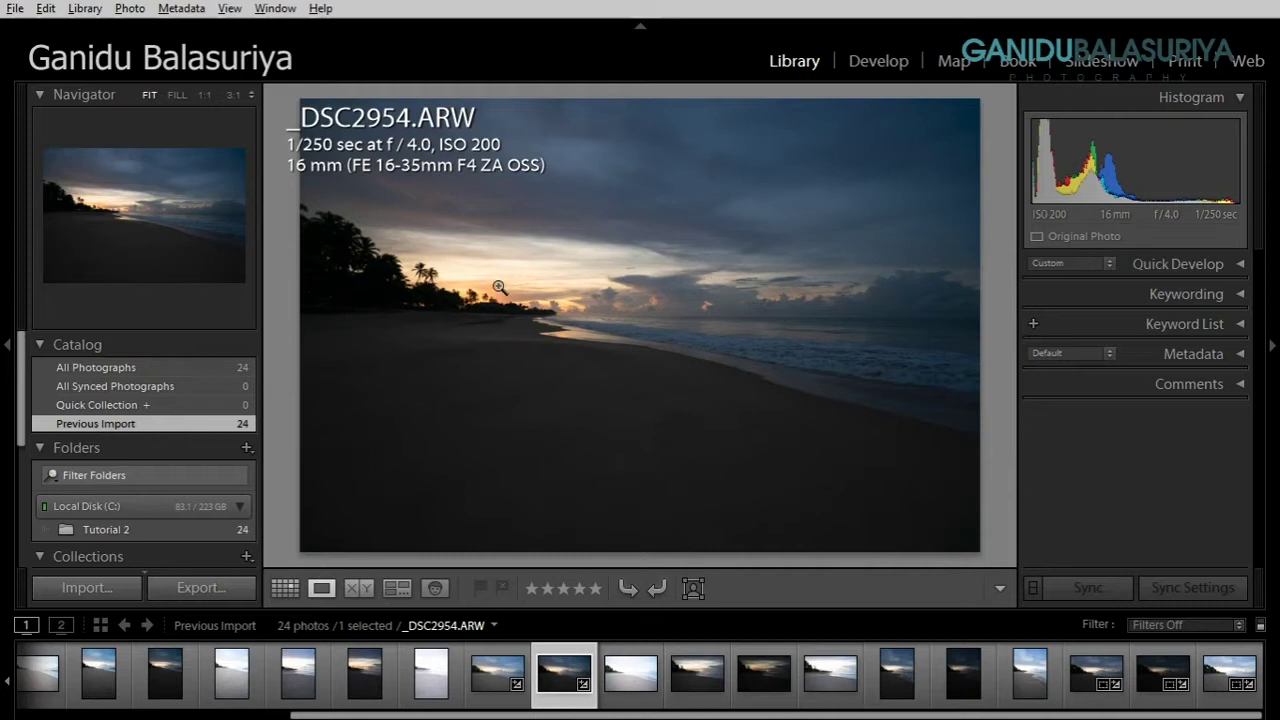
- Hide the left panels and cycle the Loupe info overlay through file and exposure details
left_click(6, 340)
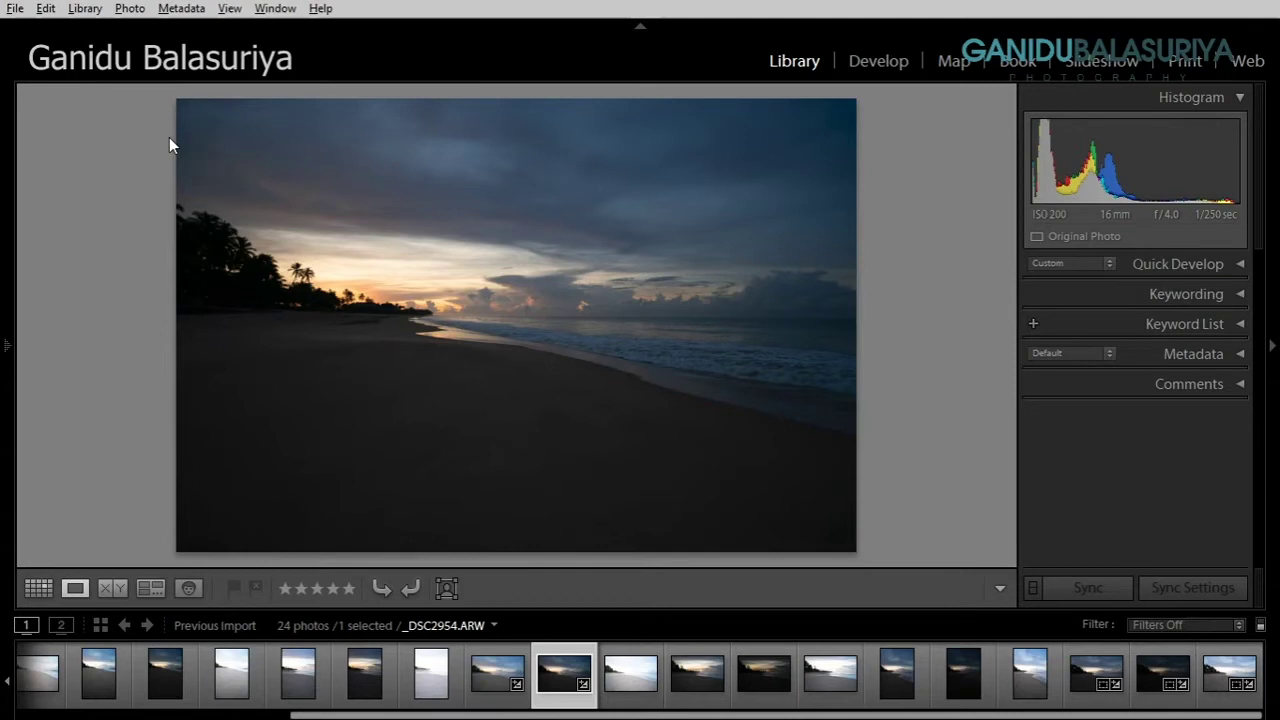
key("i")
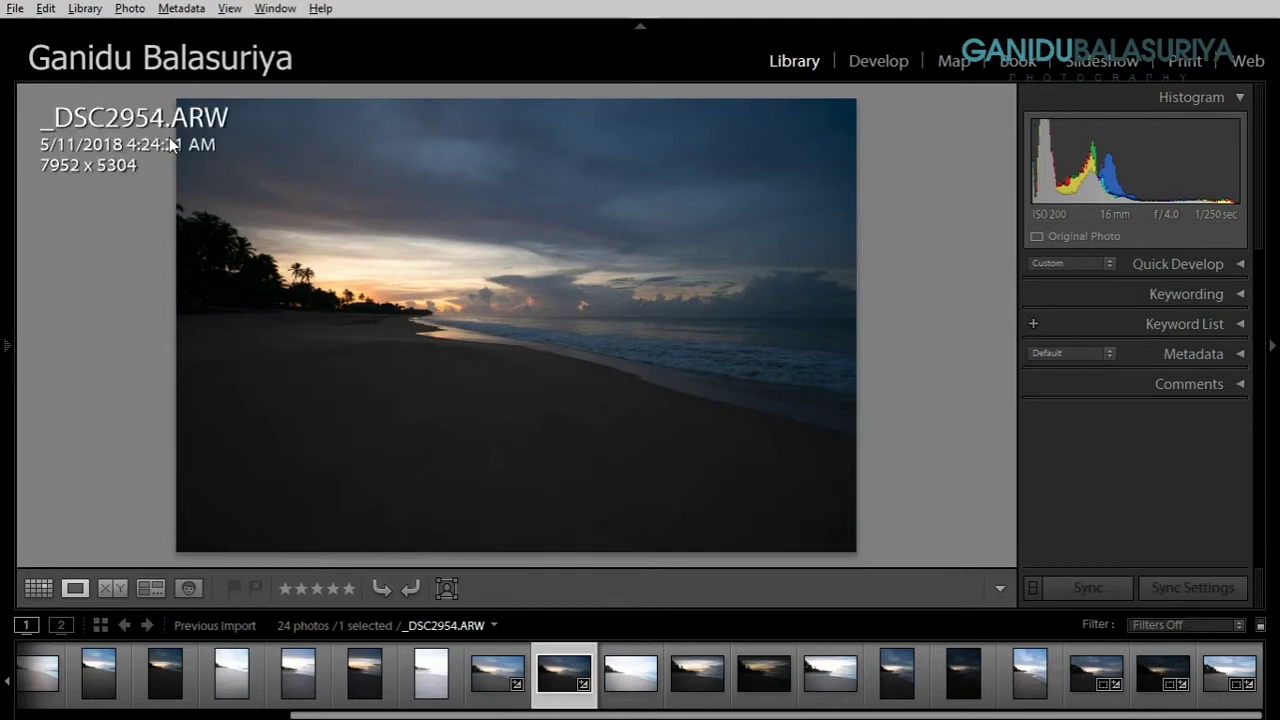
key("i")
key("i")
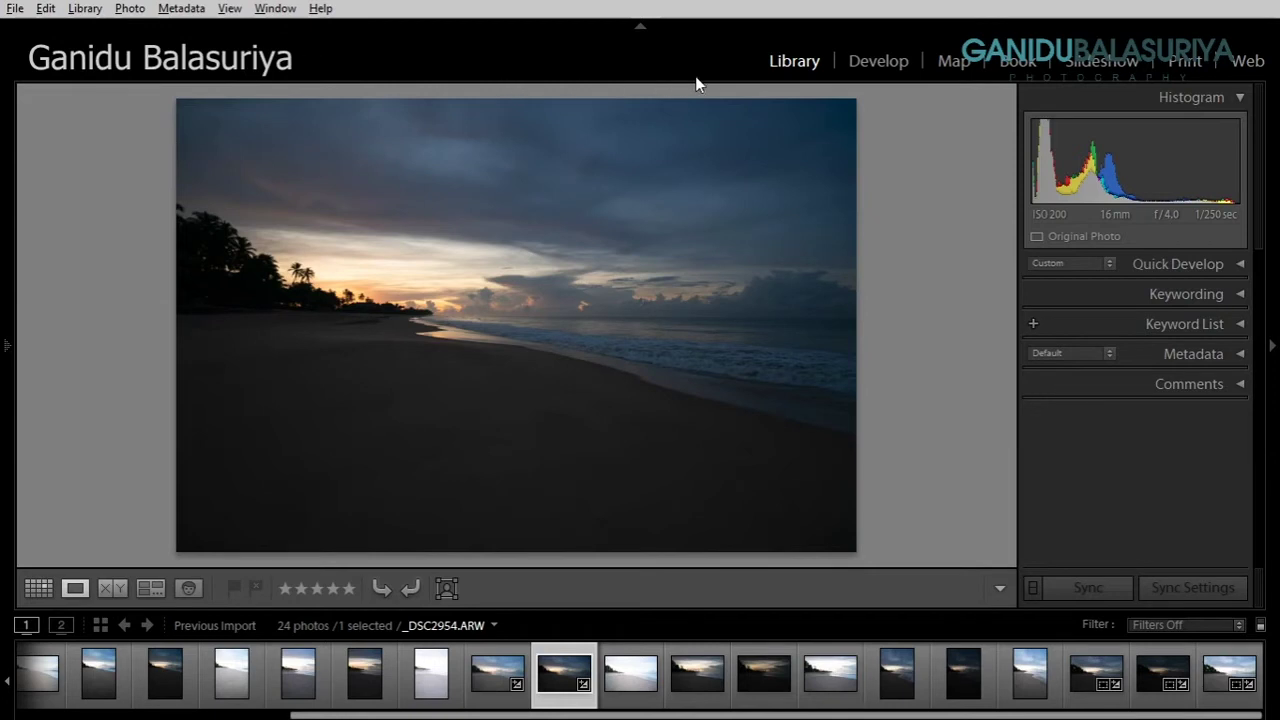
- In Develop, enable Remove Chromatic Aberration and Sony lens profile corrections, then reopen Basic
left_click(895, 64)
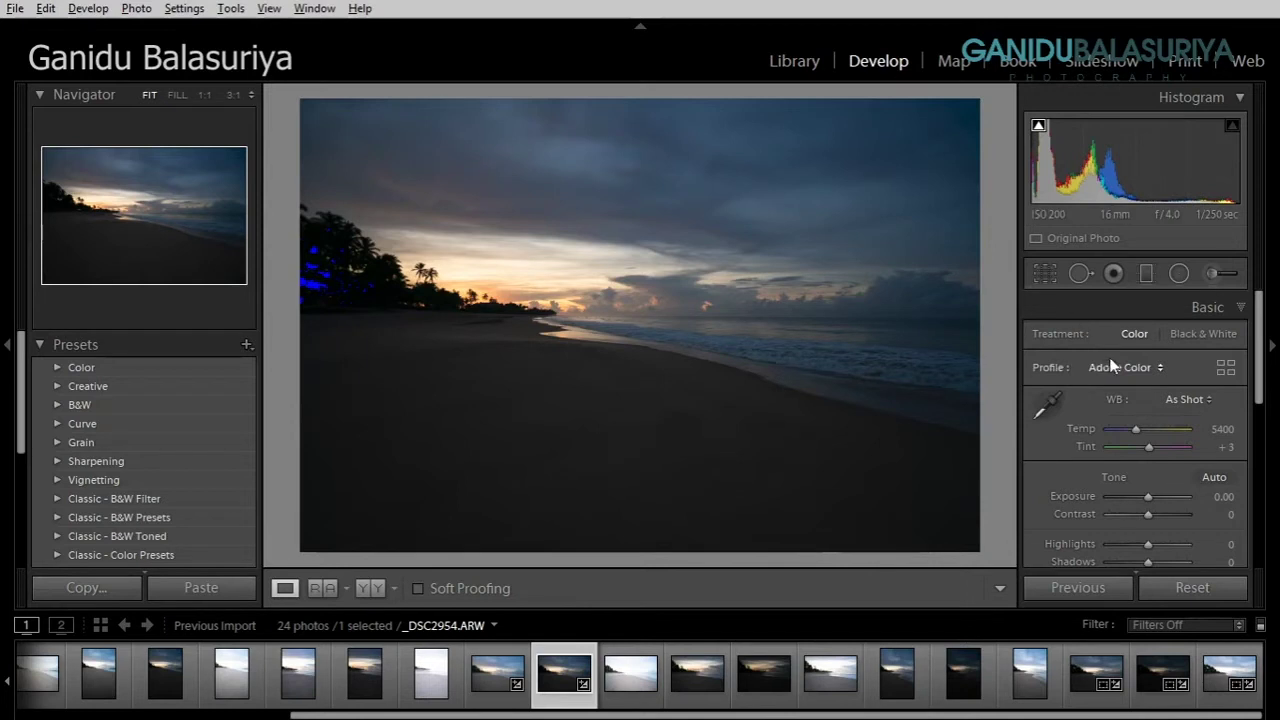
left_click(1165, 307)
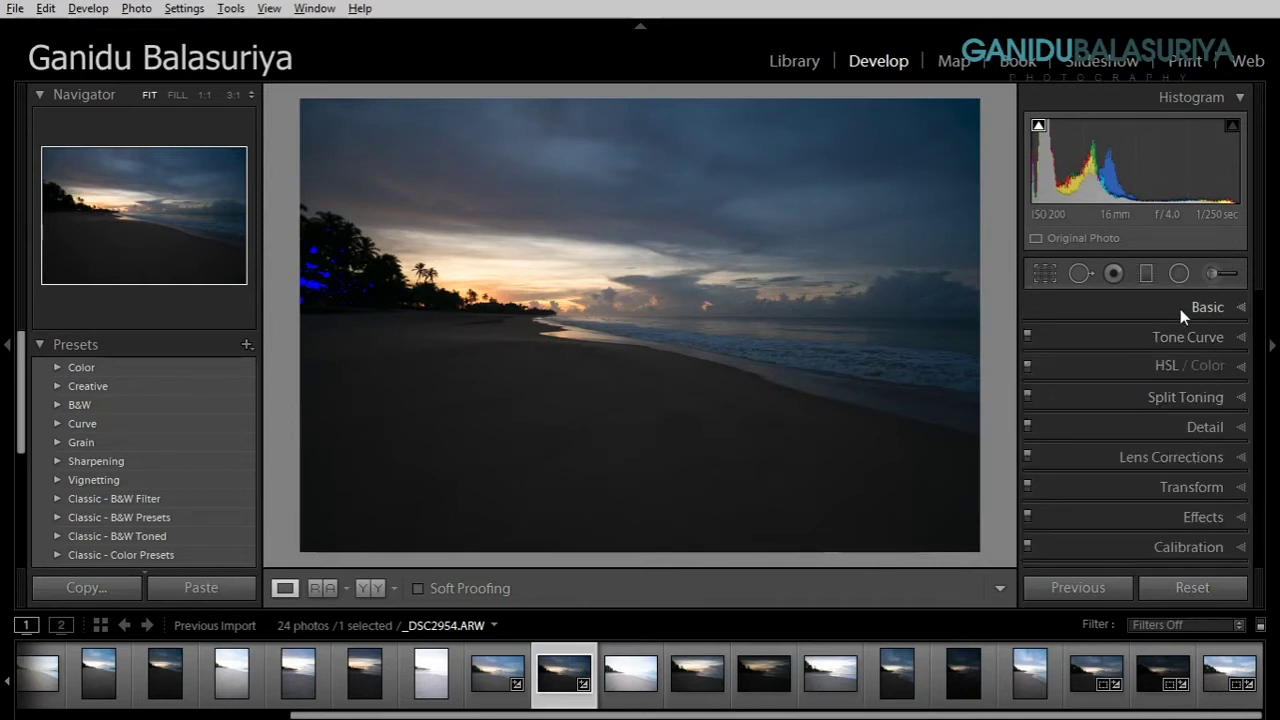
left_click(1161, 458)
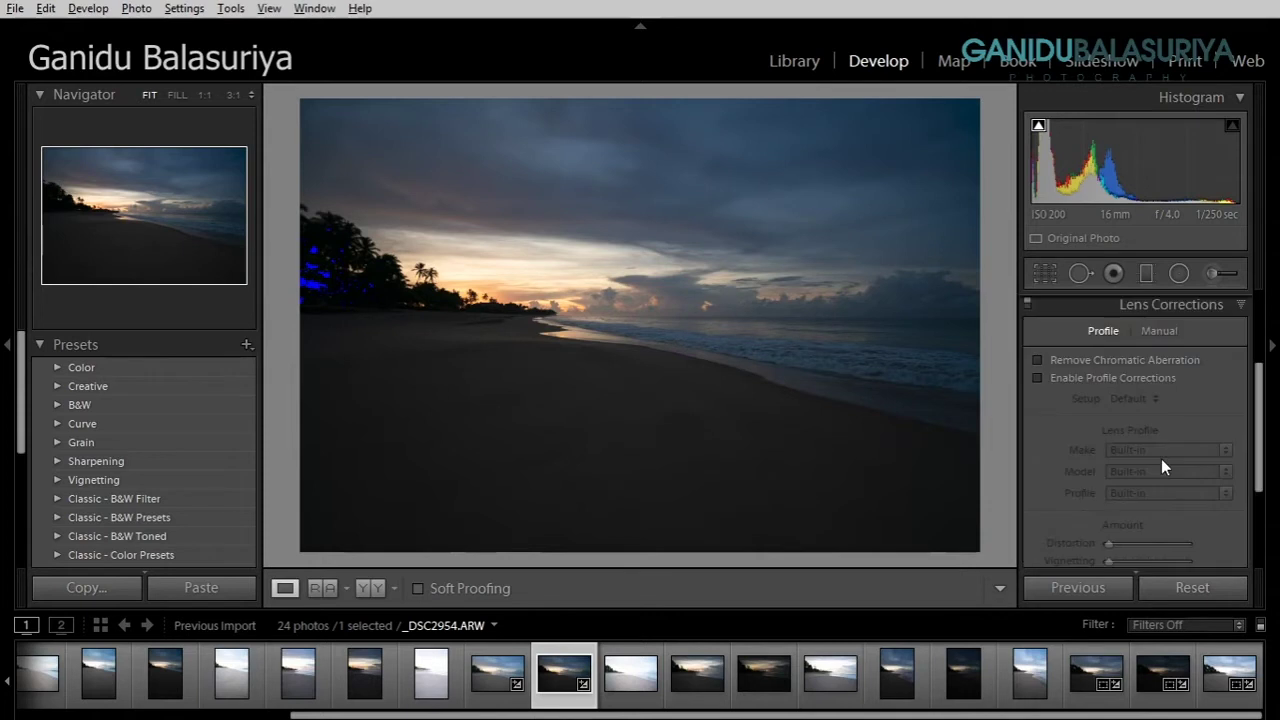
left_click(1038, 358)
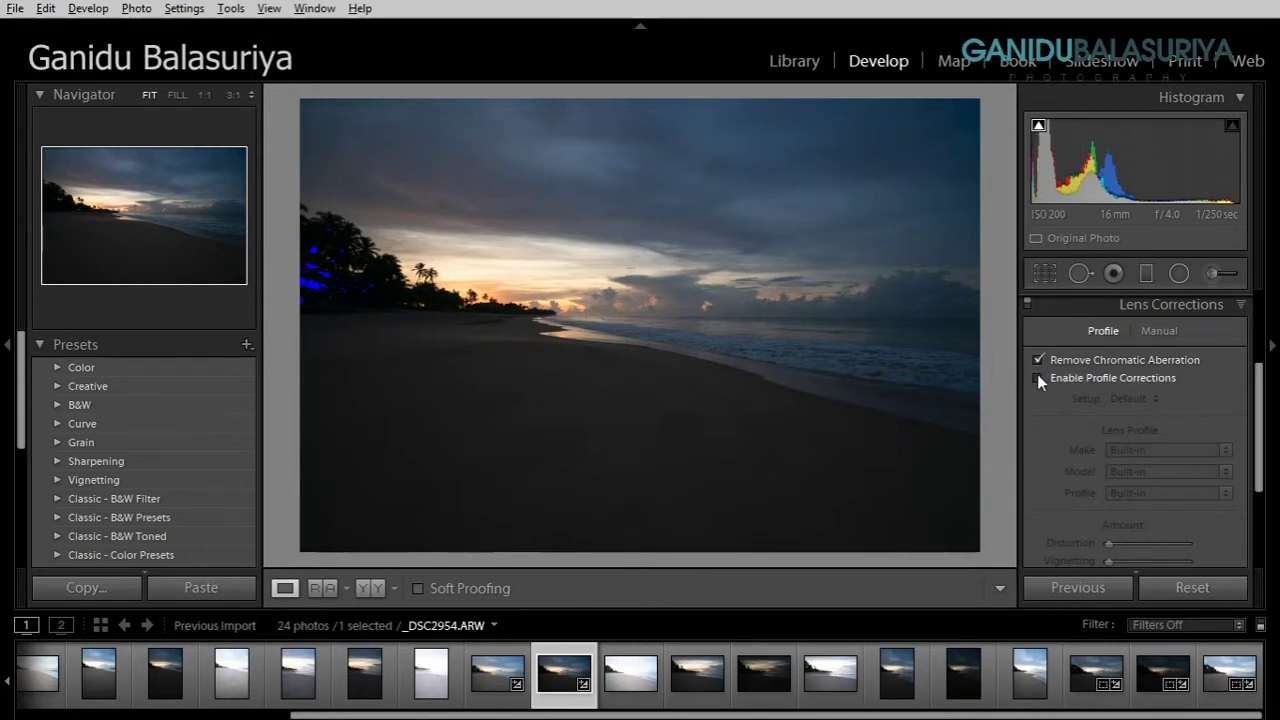
left_click(1037, 377)
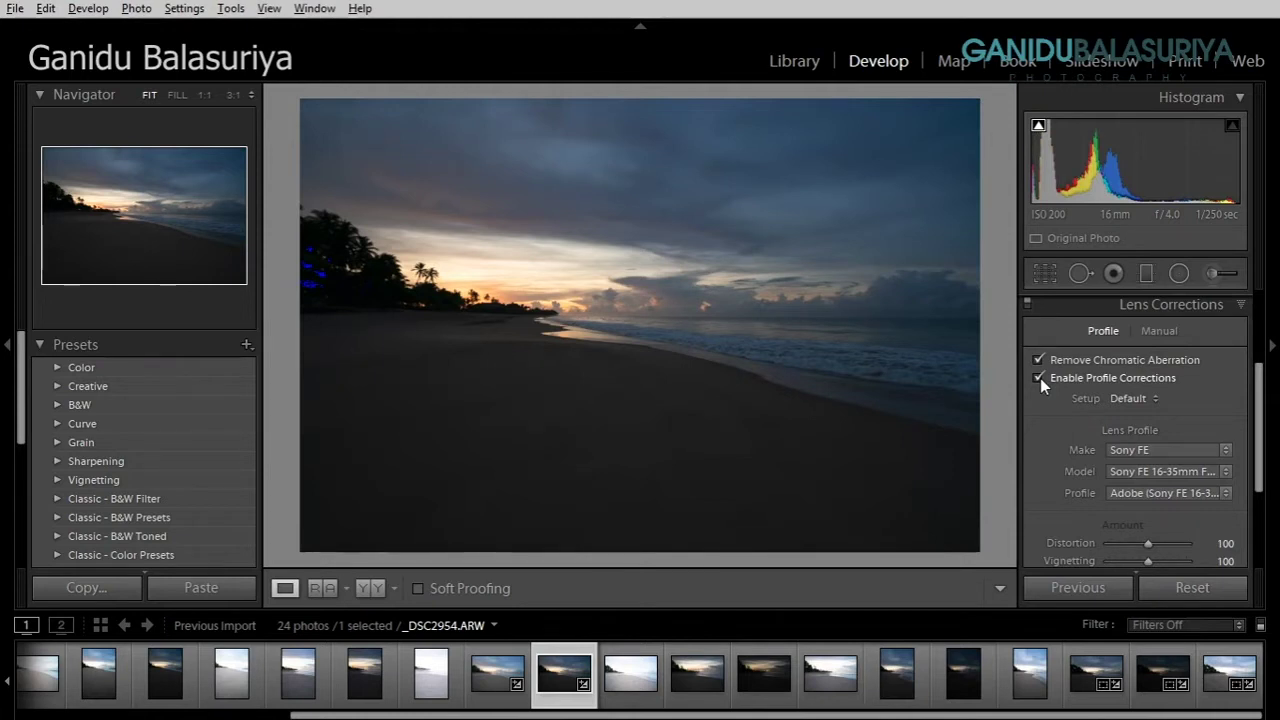
scroll(1046, 391, "up", 2)
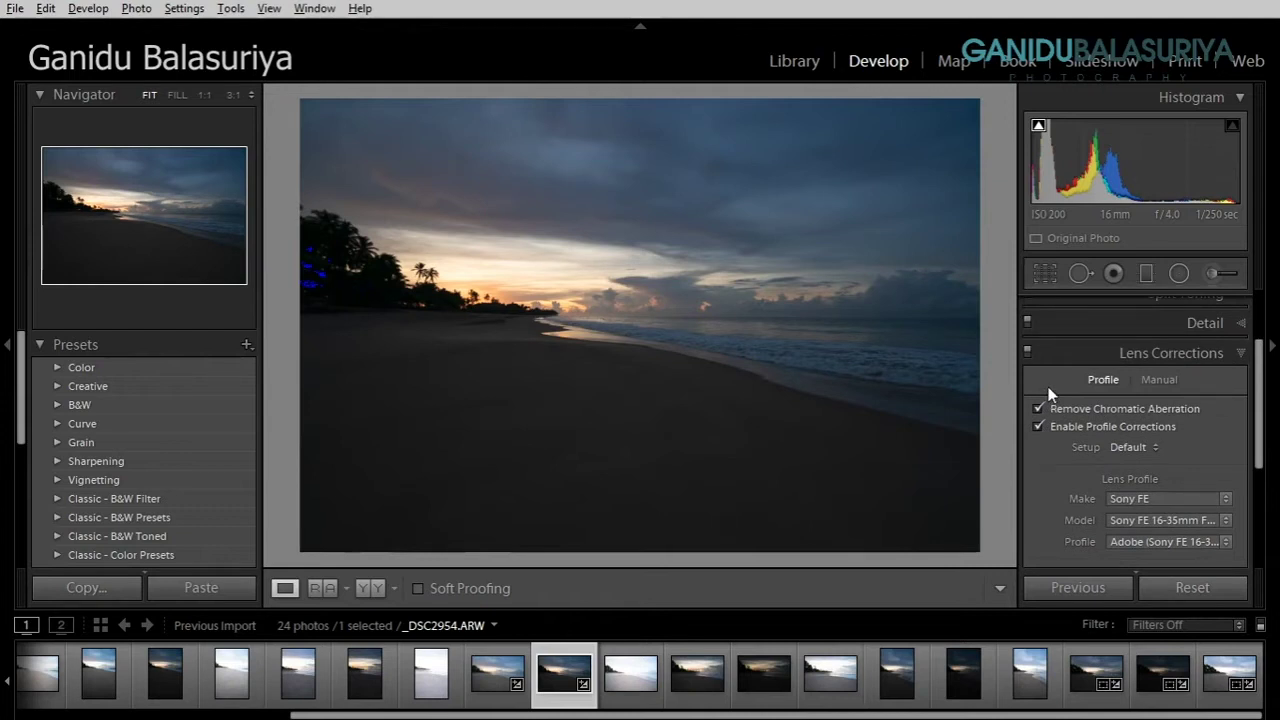
left_click(1088, 353)
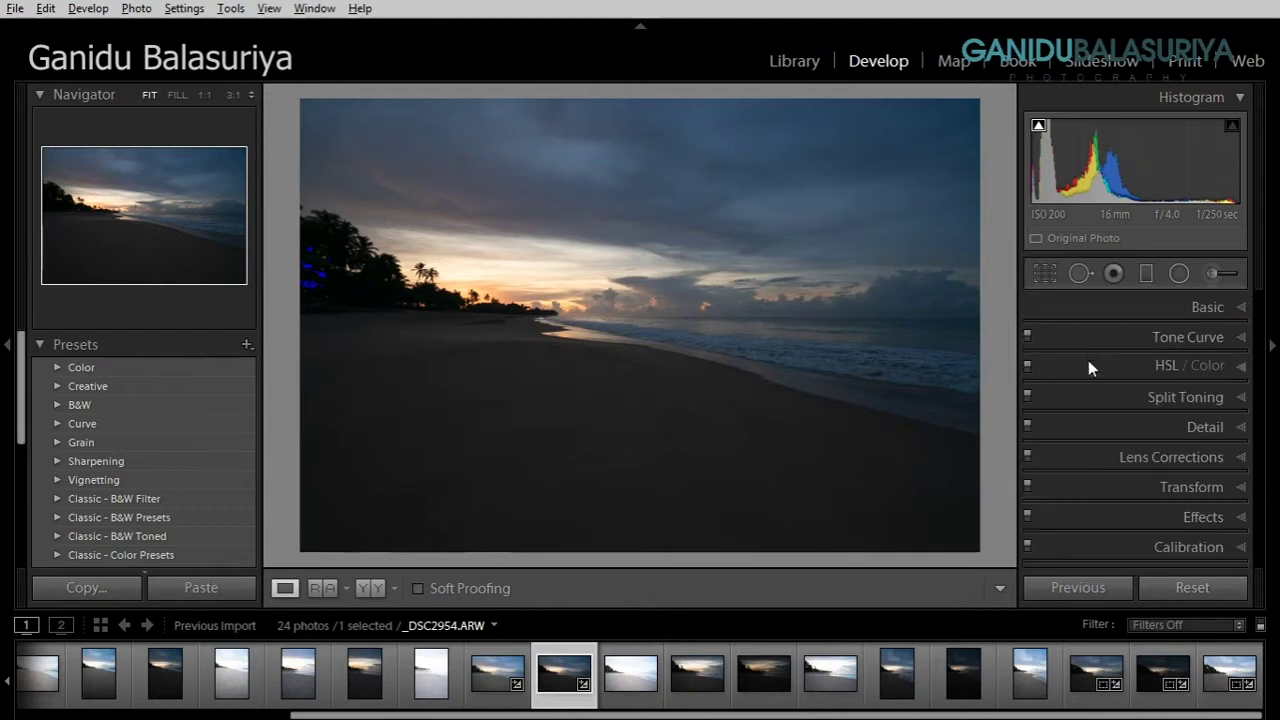
left_click(1205, 310)
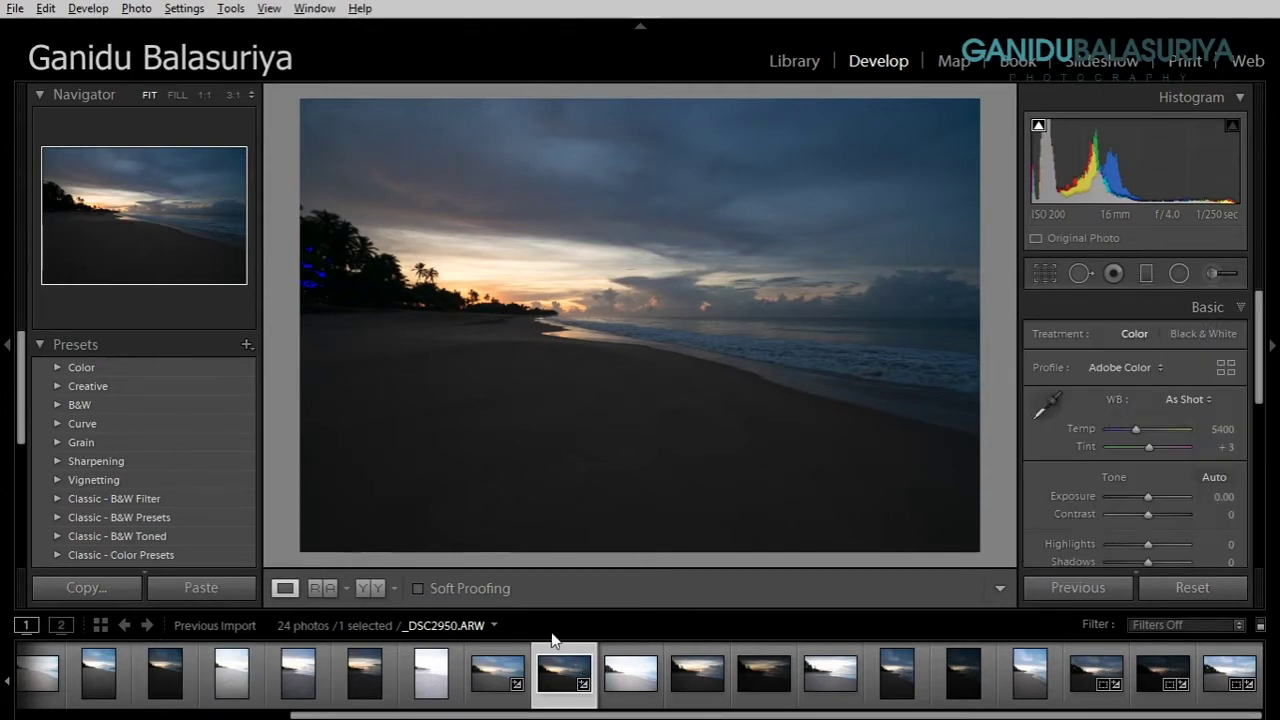
- Shrink the filmstrip and hide the left panels to enlarge the sunrise photo
left_click_drag(583, 604, 595, 647)
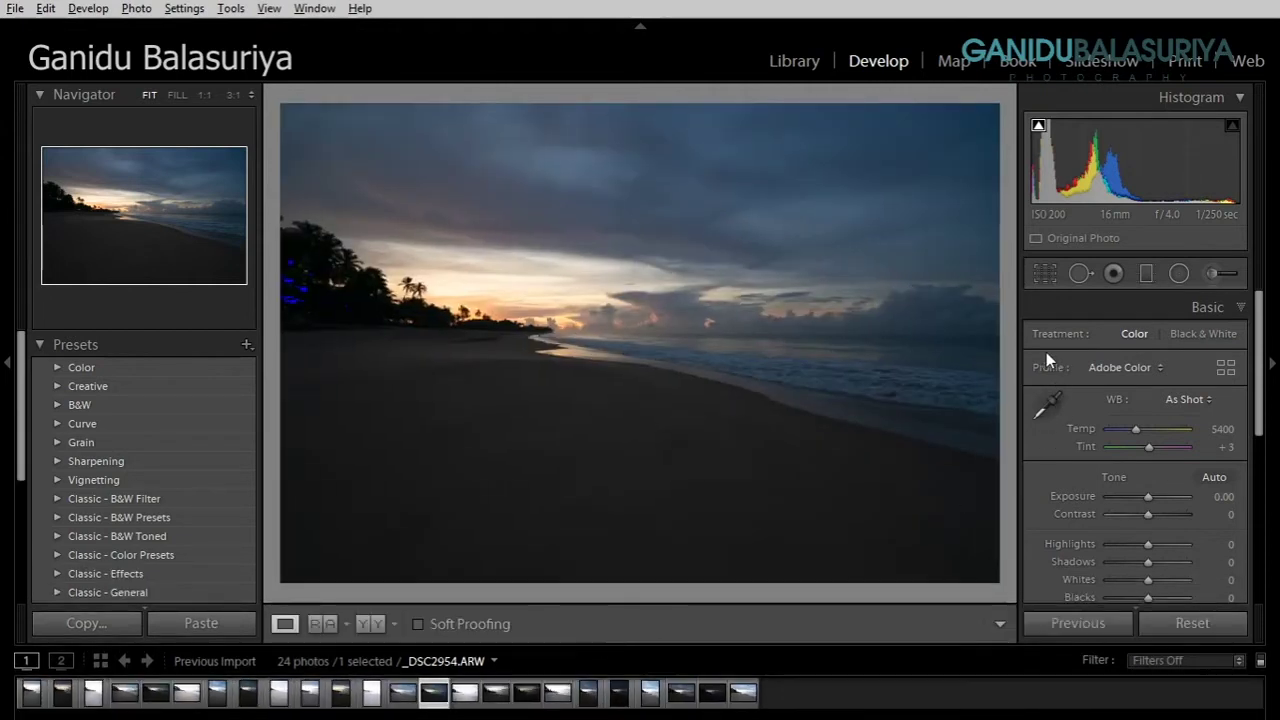
left_click(6, 248)
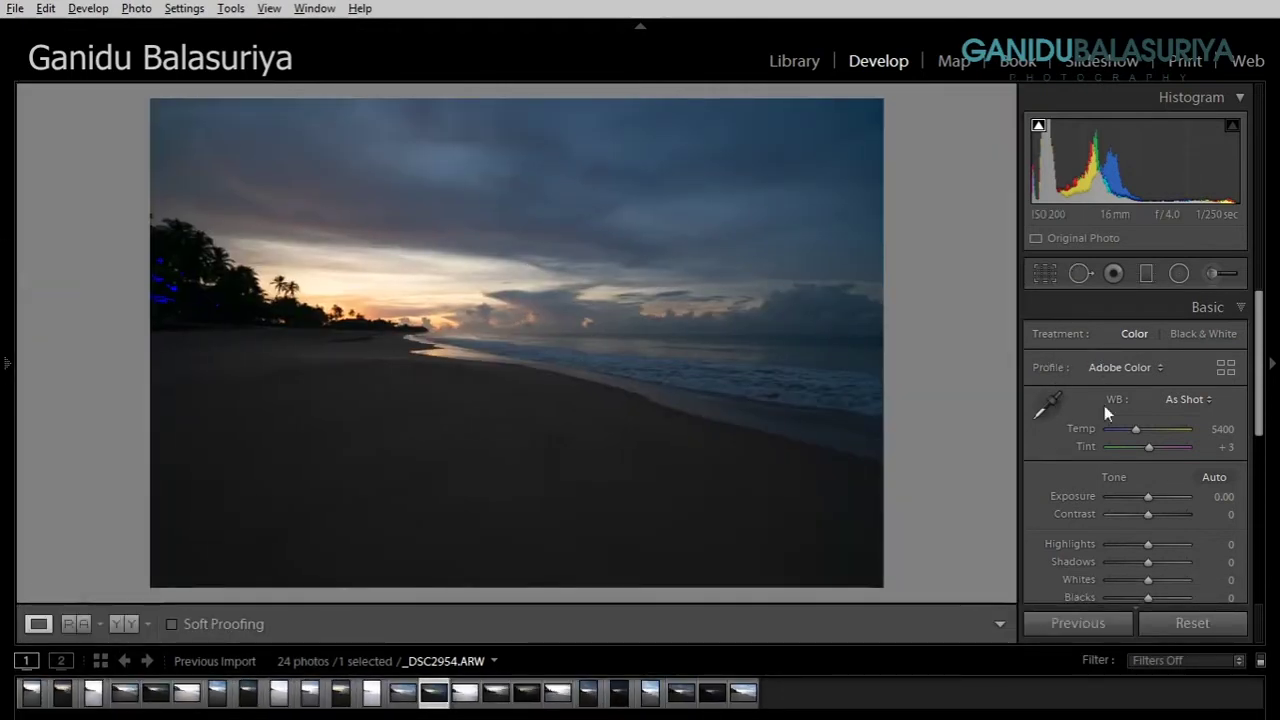
scroll(1117, 421, "down", 3)
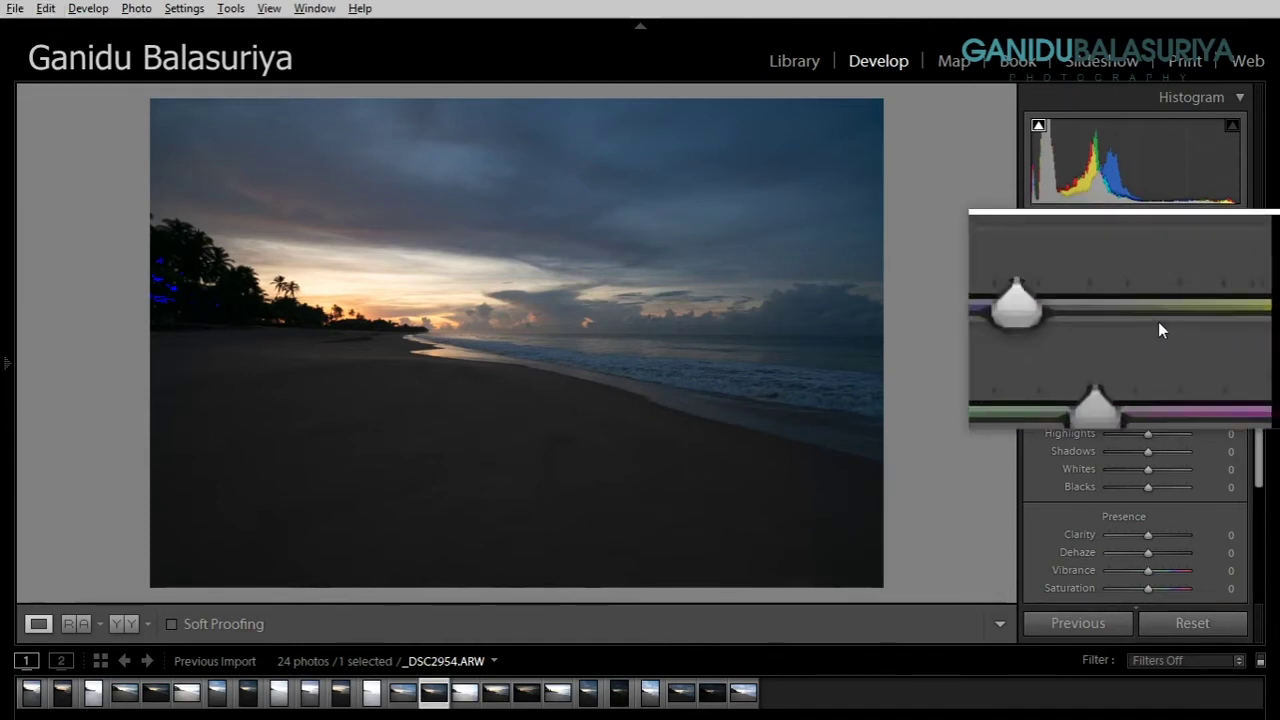
- Set the white balance Temp to 6000 and compare the Before/After views
left_click_drag(1135, 319, 1140, 321)
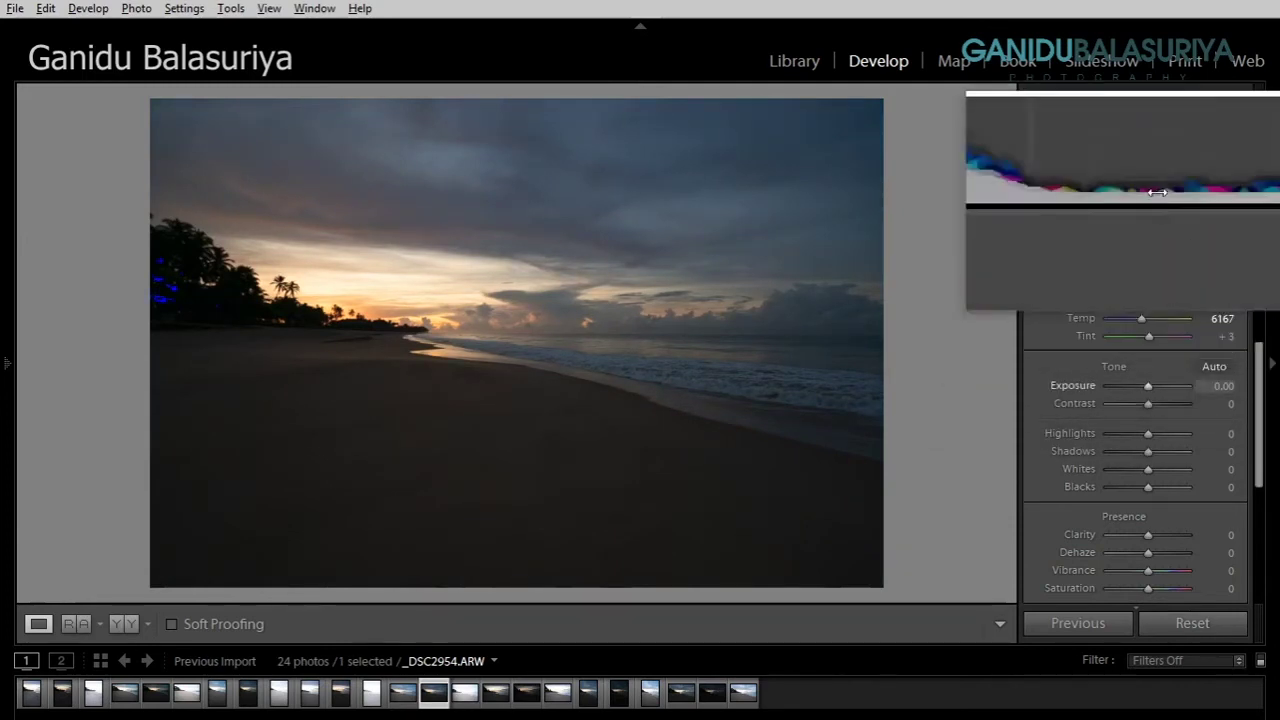
left_click(1230, 319)
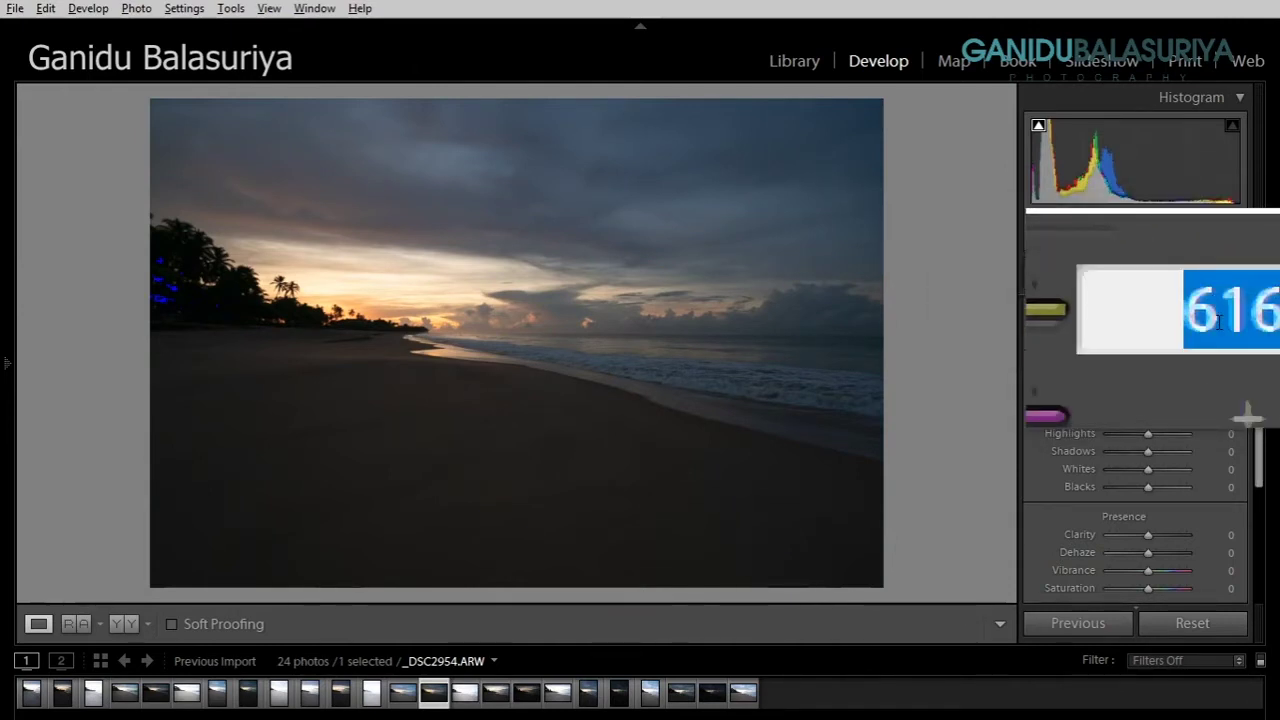
key("BackSpace")
type("6000")
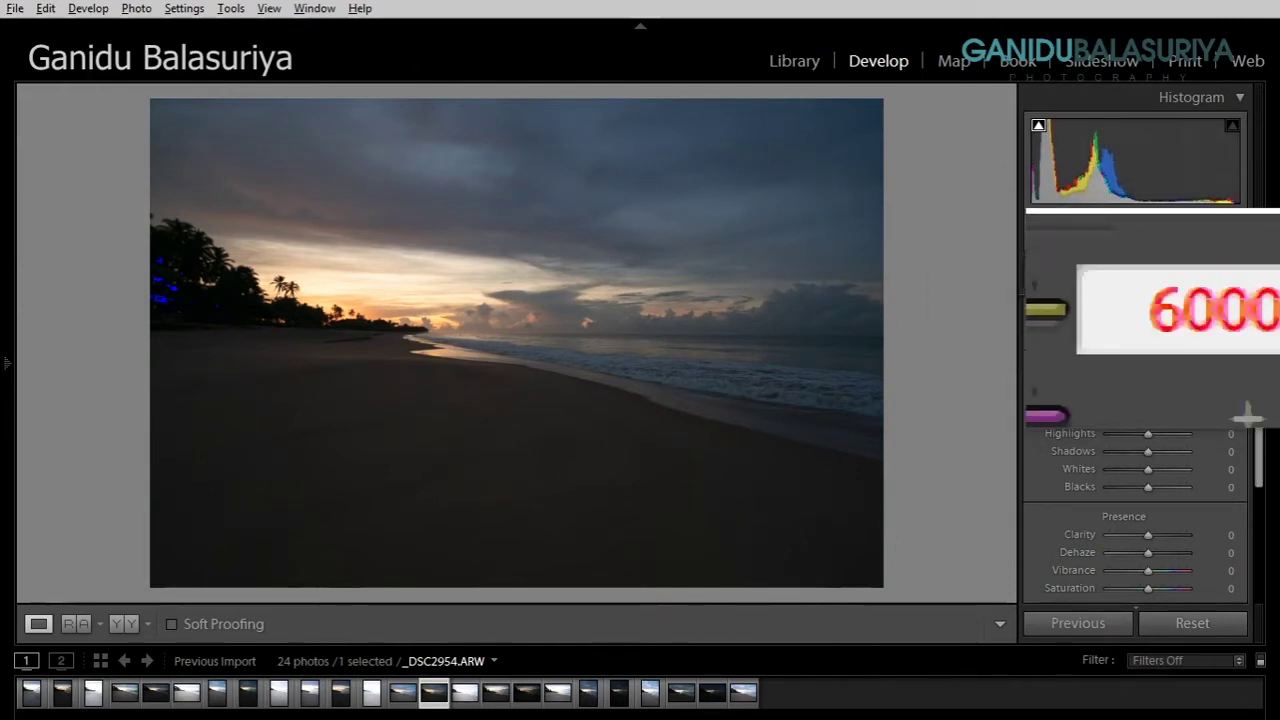
key("Return")
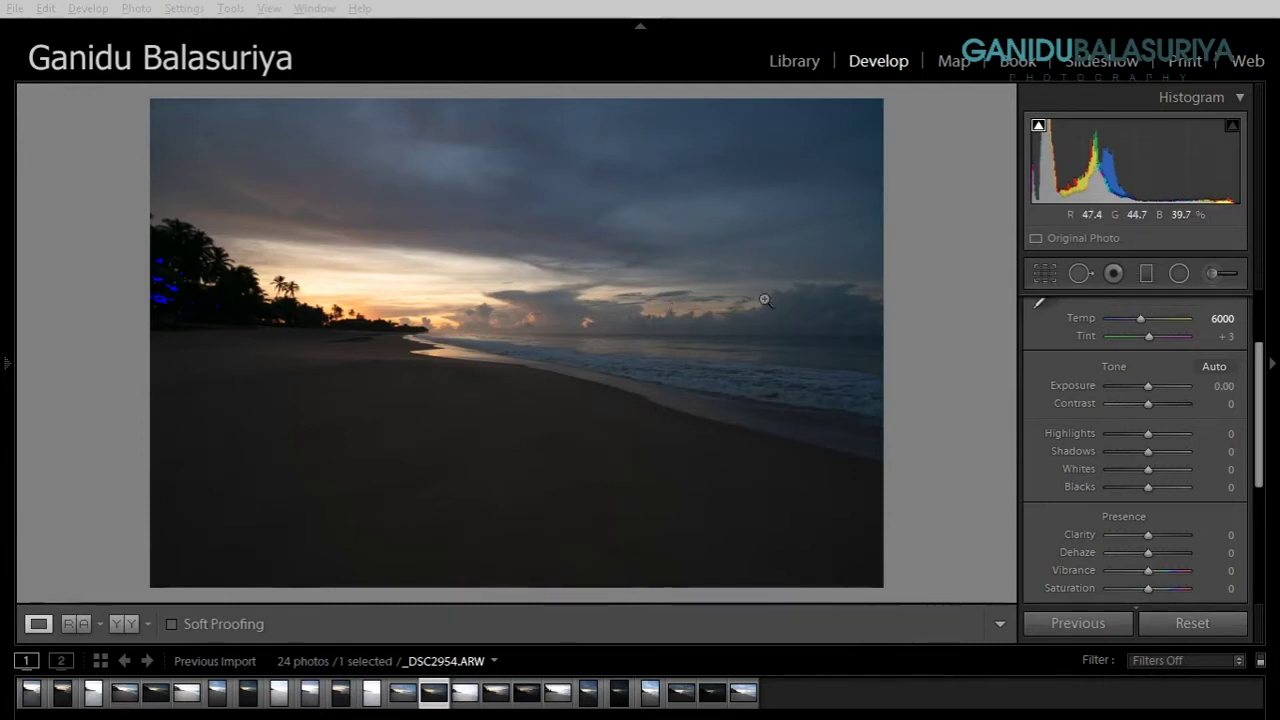
key("backslash")
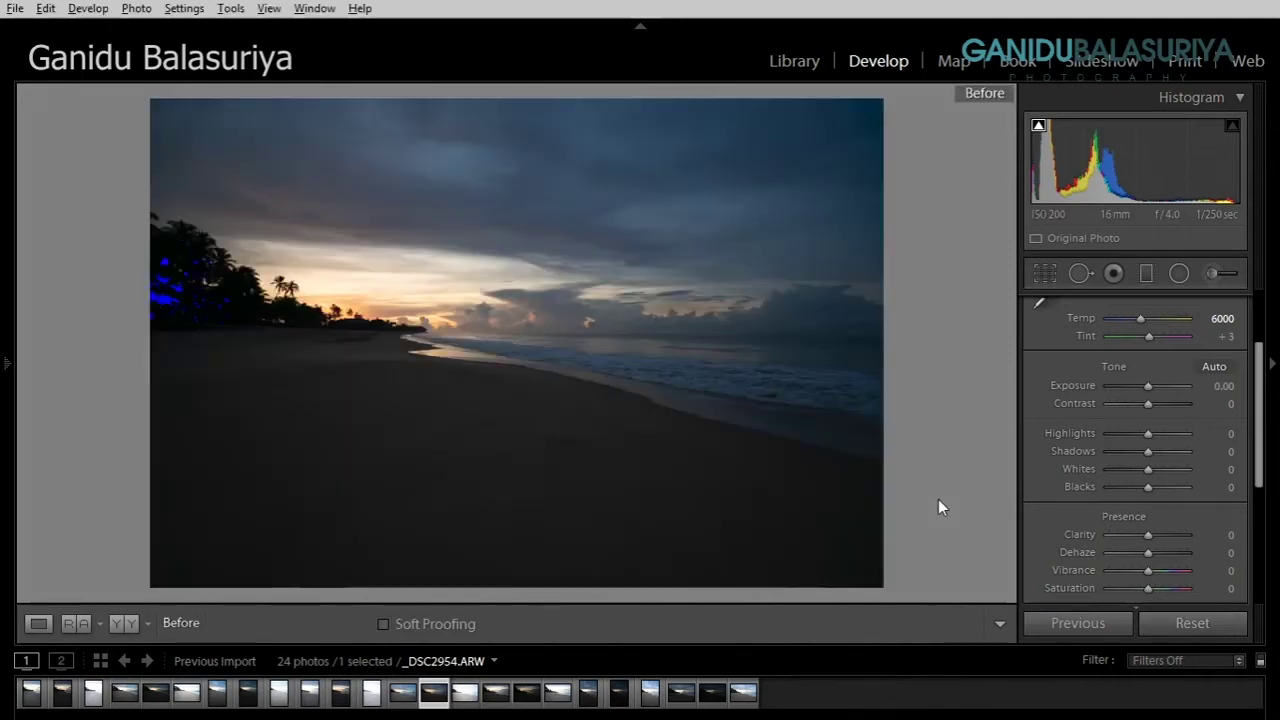
key("backslash")
key("backslash")
key("backslash")
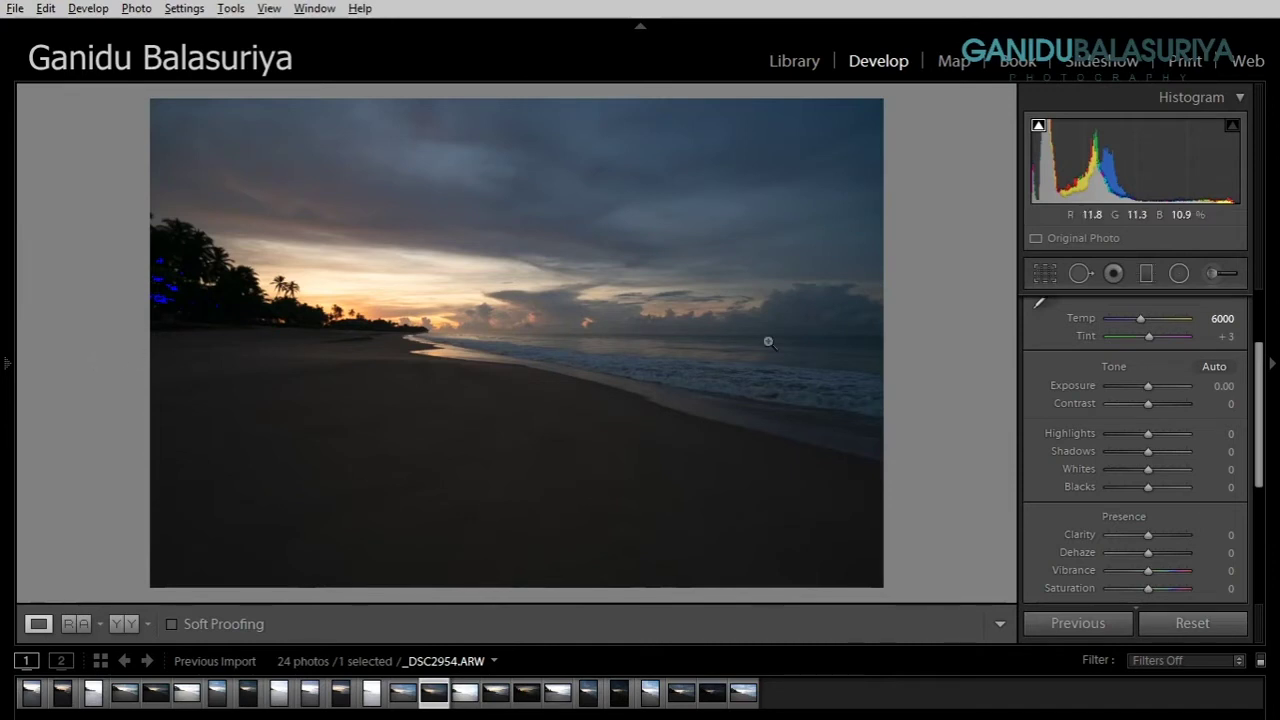
- Drag a graduated filter up from the sand along the shoreline, with Exposure 0.70 and Shadows 43
left_click(1145, 273)
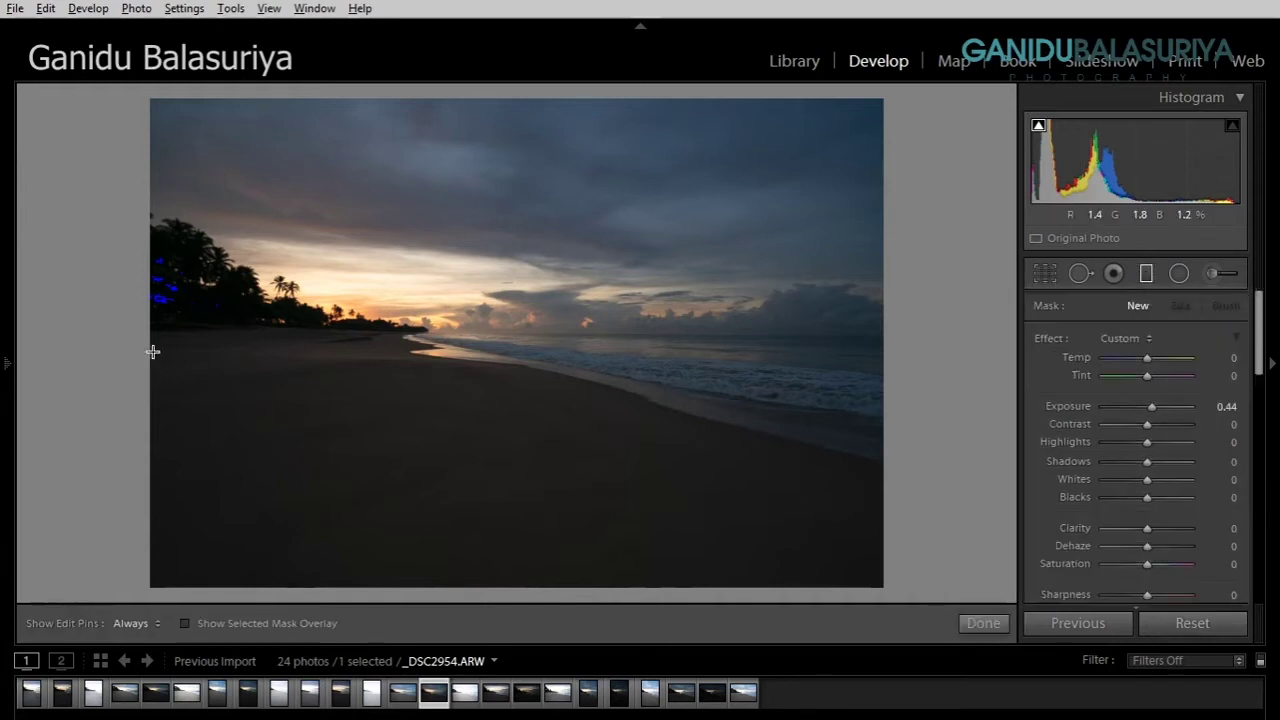
left_click_drag(471, 504, 495, 228)
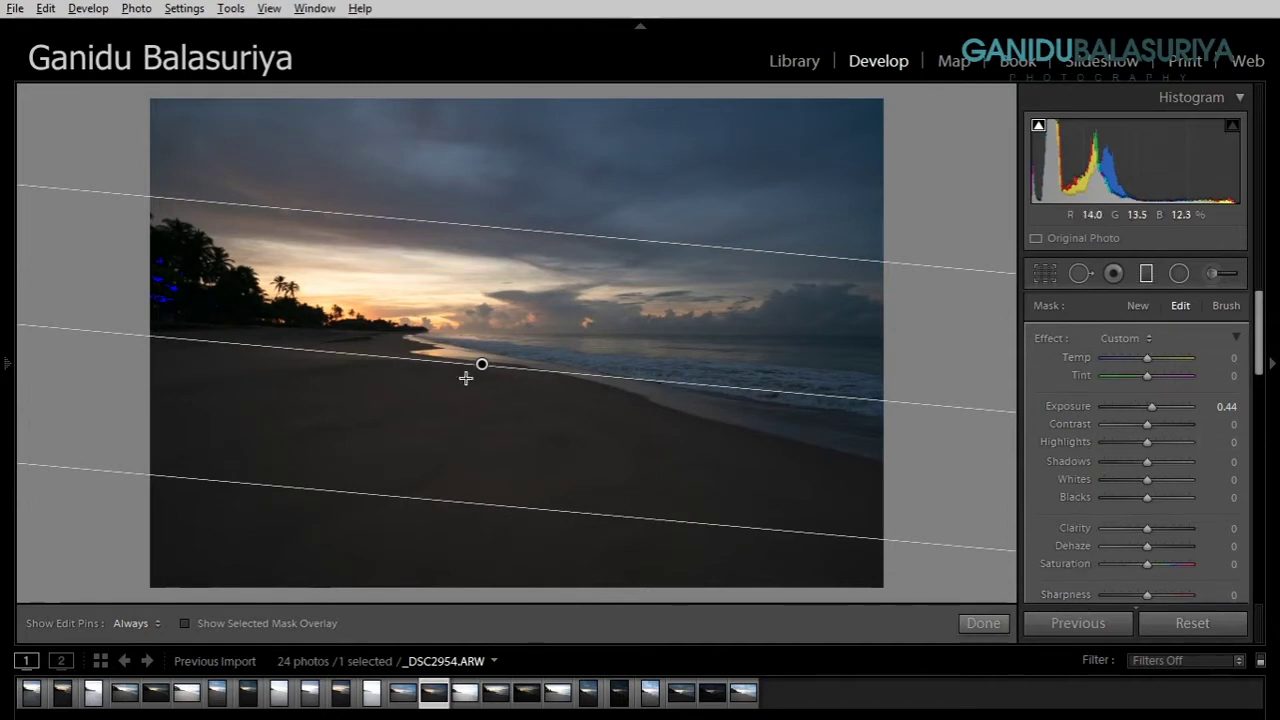
mouse_move(477, 366)
left_mouse_down()
mouse_move(477, 423)
mouse_move(485, 357)
left_mouse_up()
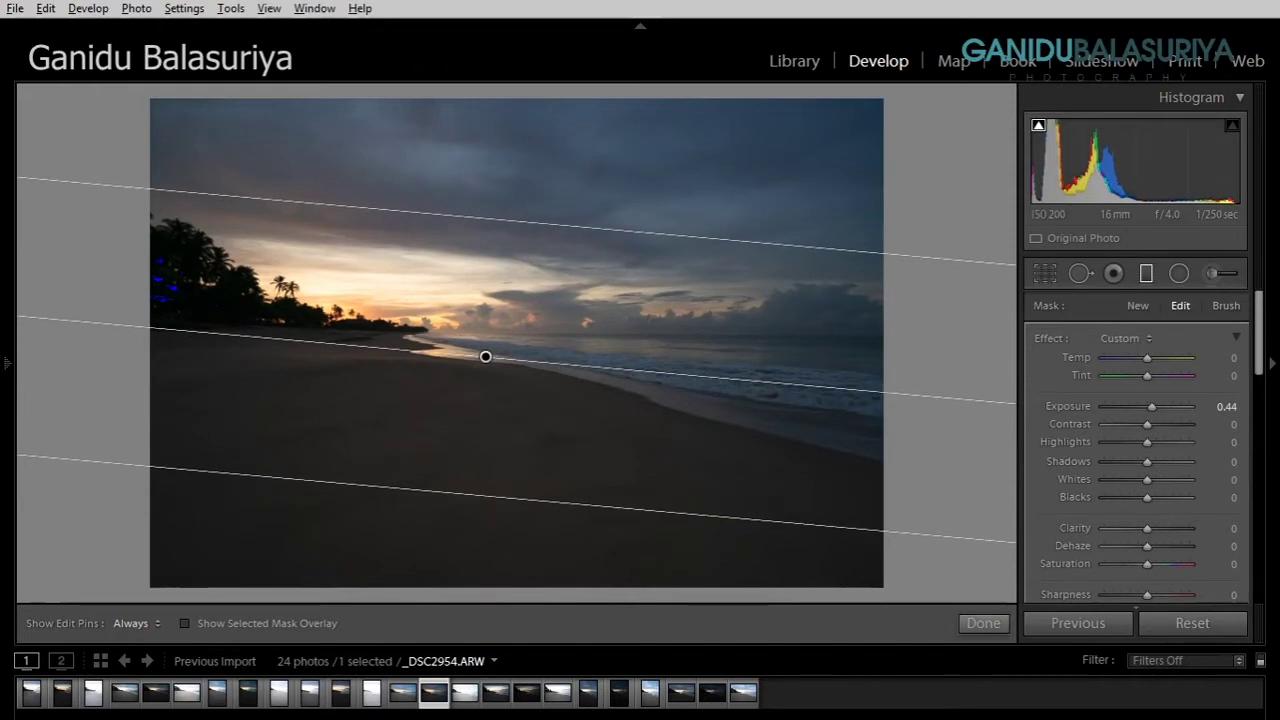
double_click(1076, 405)
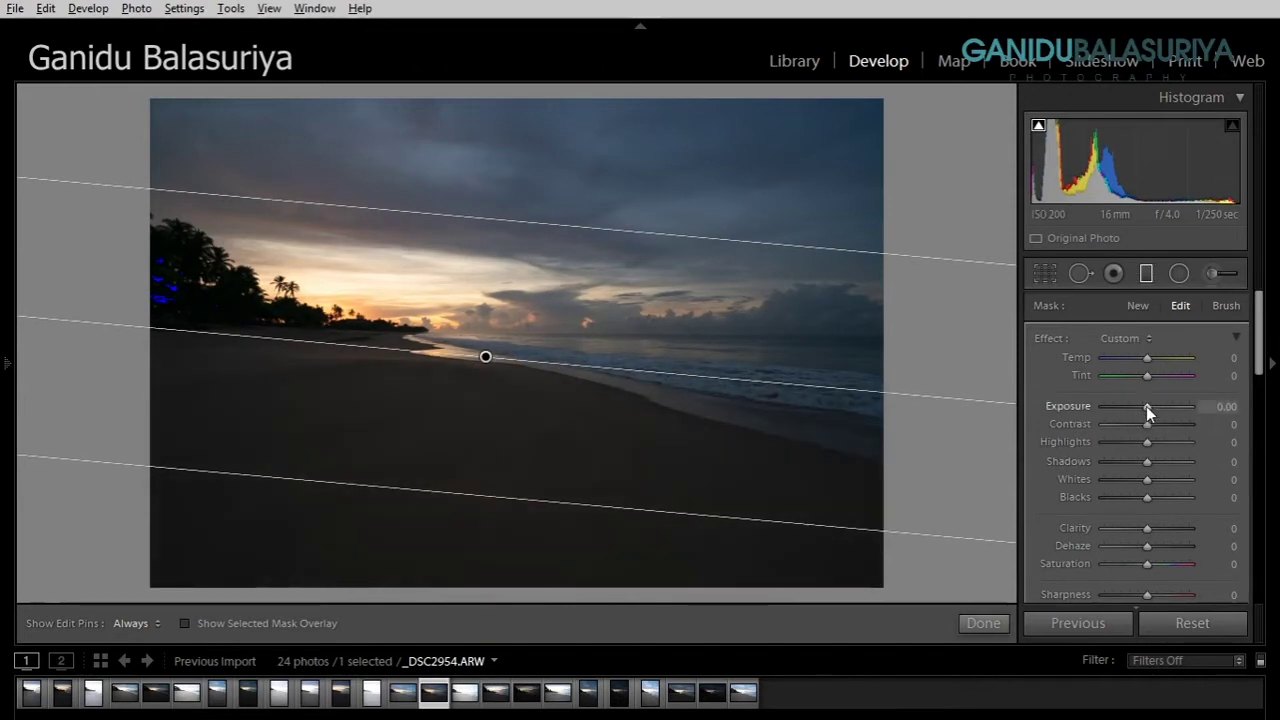
left_click_drag(1147, 406, 1198, 401)
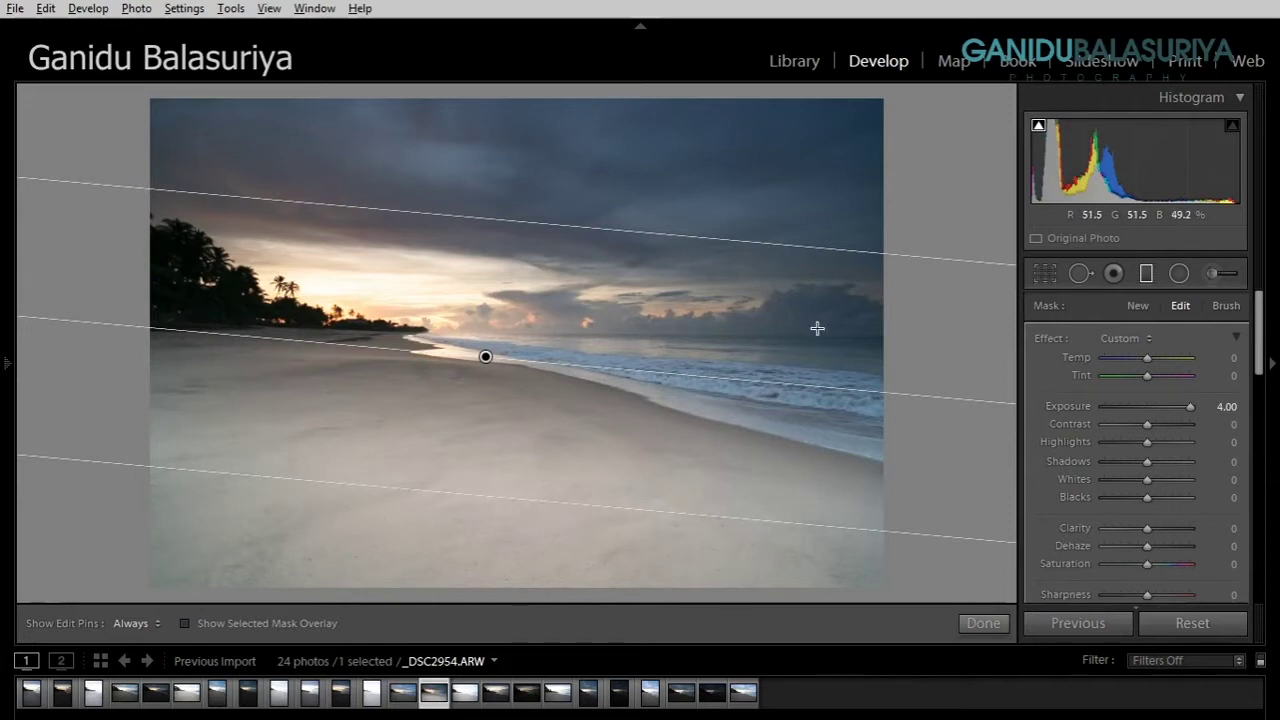
double_click(1078, 404)
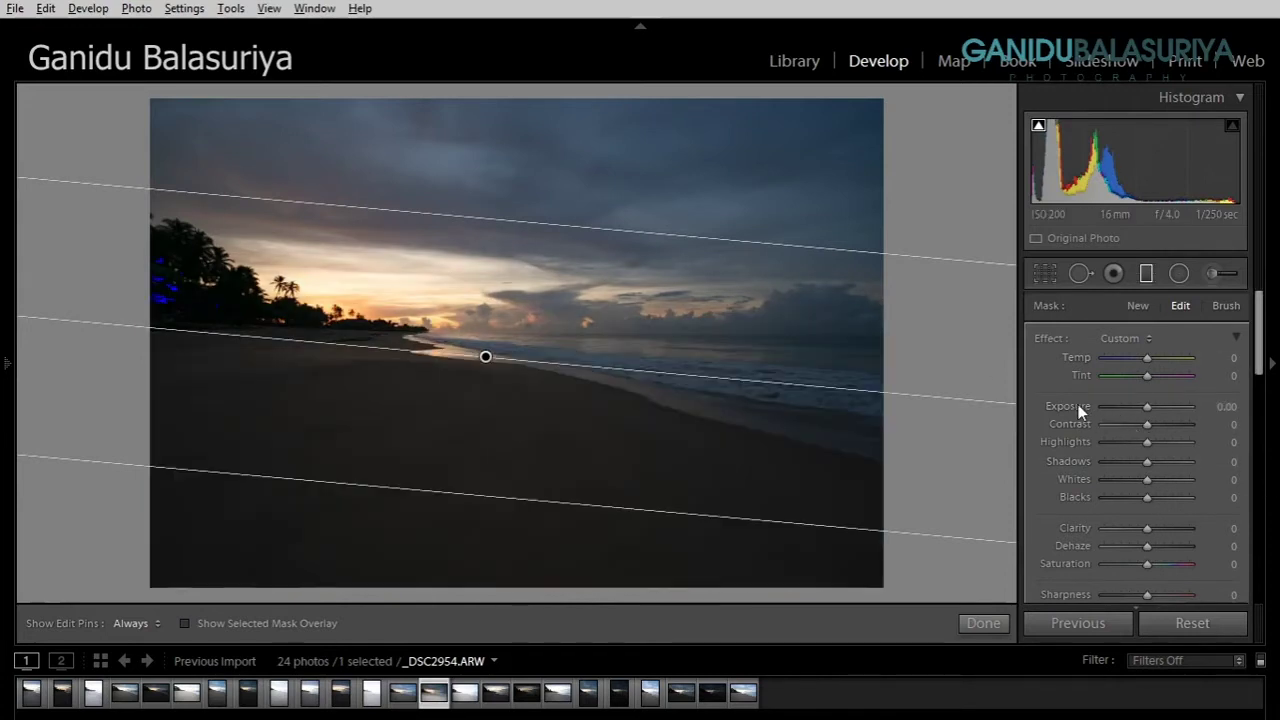
left_click_drag(1146, 410, 1154, 410)
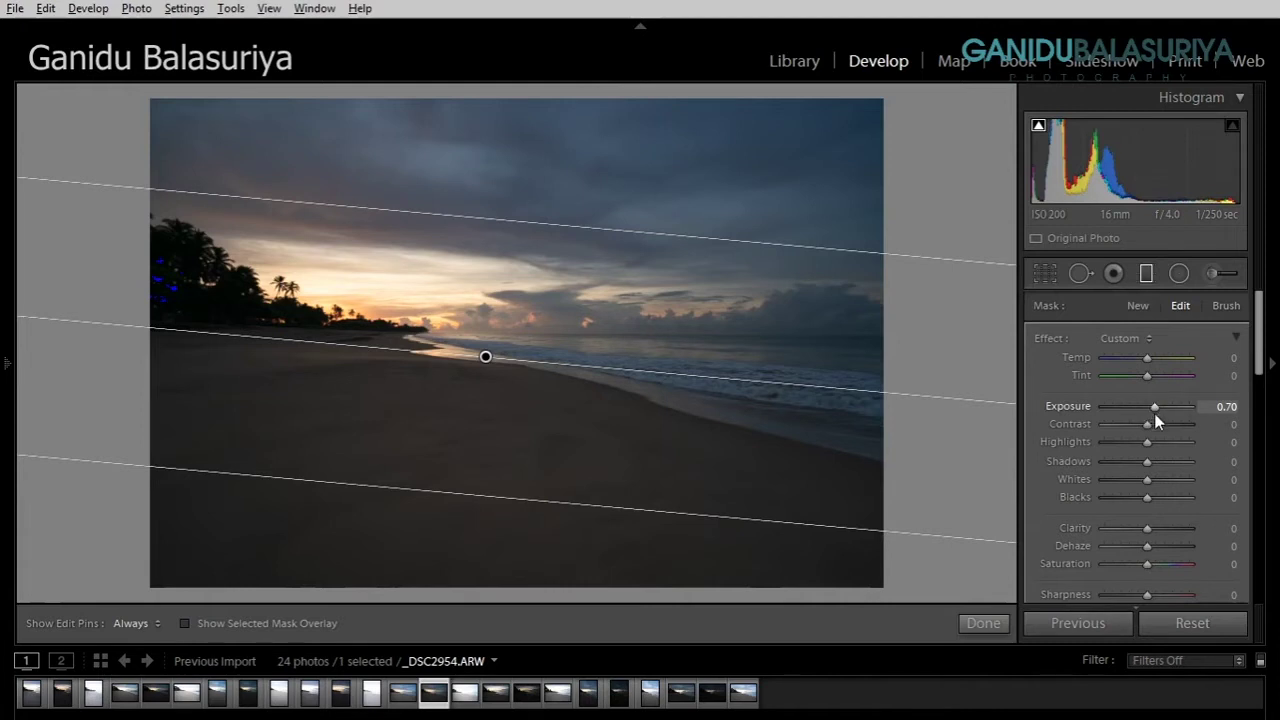
left_click_drag(1151, 460, 1169, 462)
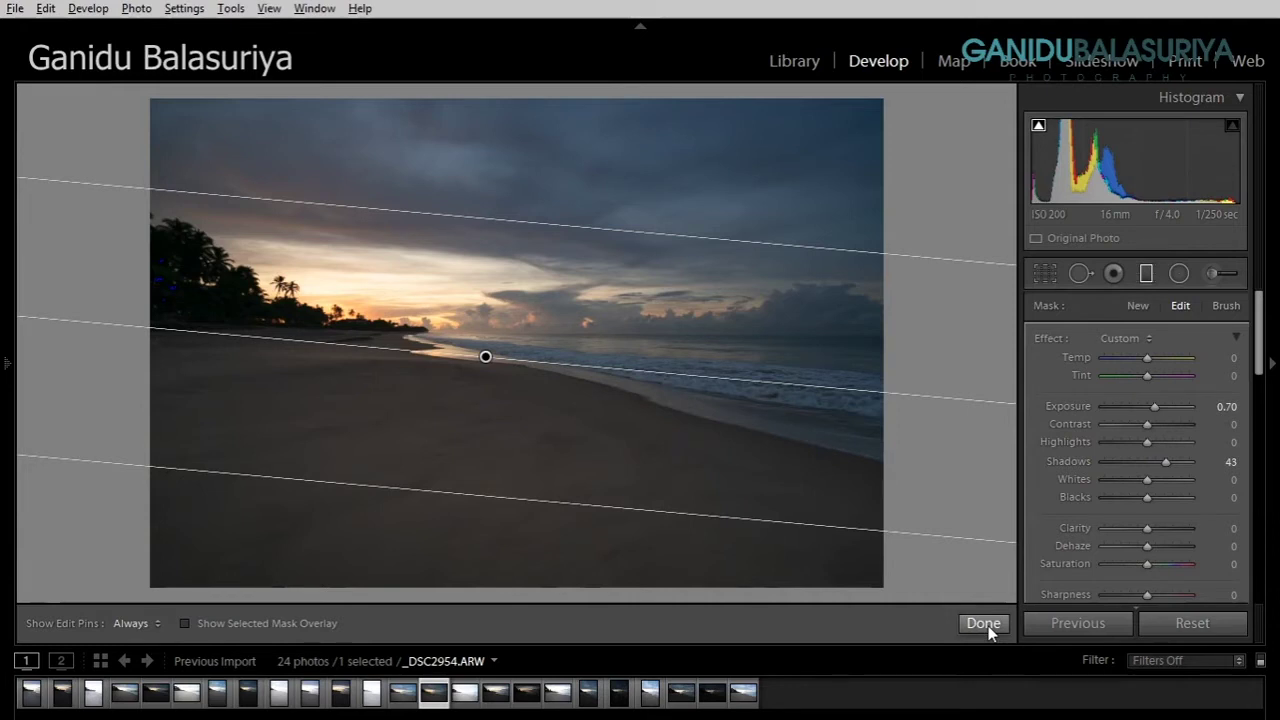
left_click(983, 624)
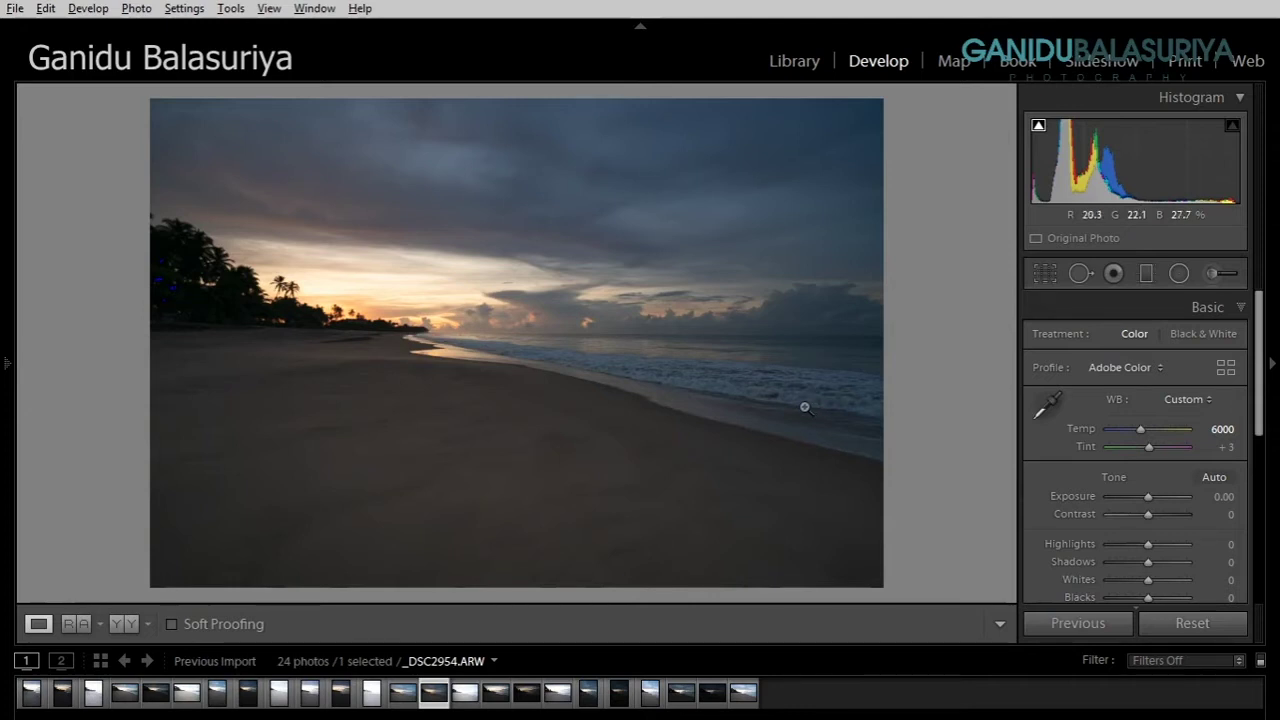
scroll(1100, 540, "down", 3)
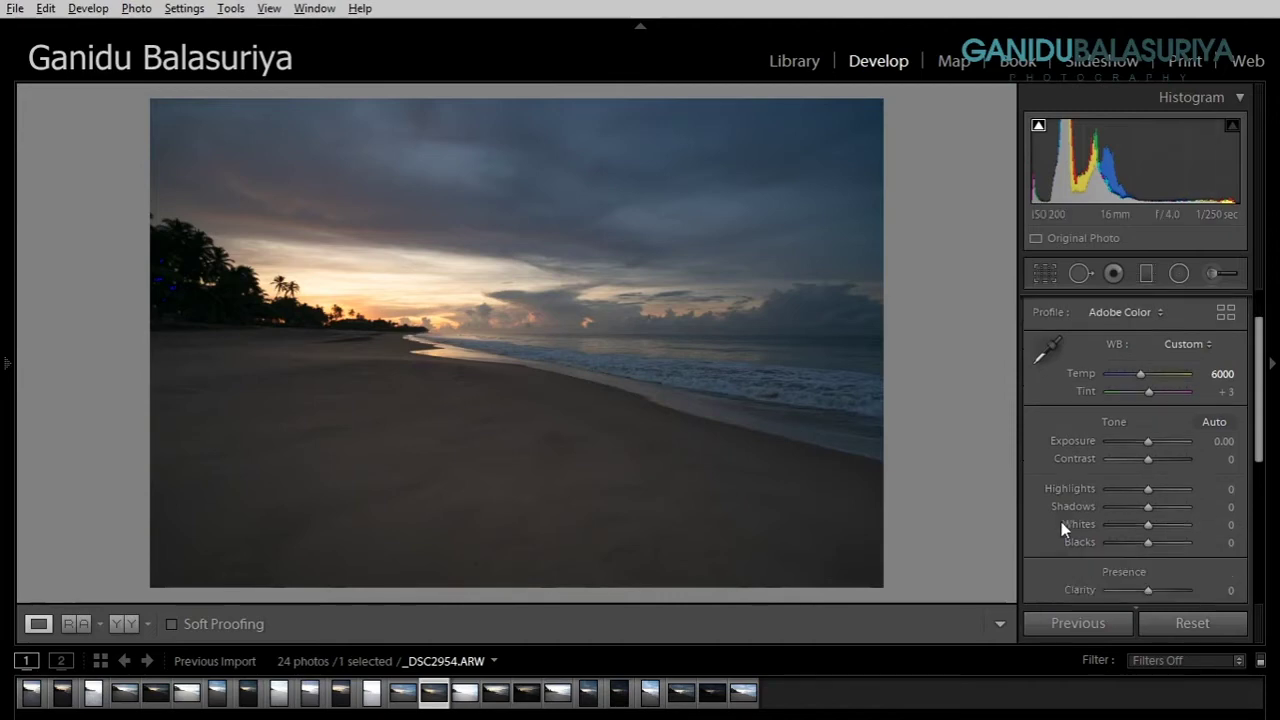
left_click(716, 441)
left_click_drag(716, 441, 1143, 505)
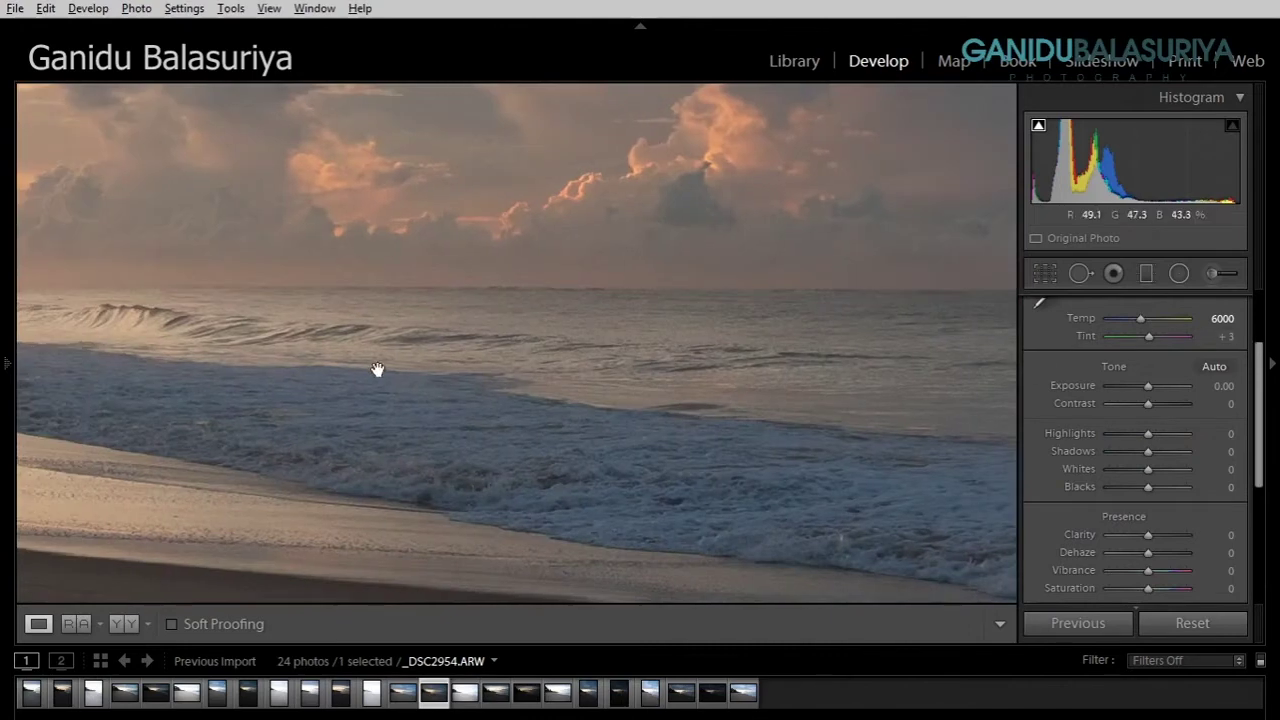
left_click(320, 392)
left_click(873, 511)
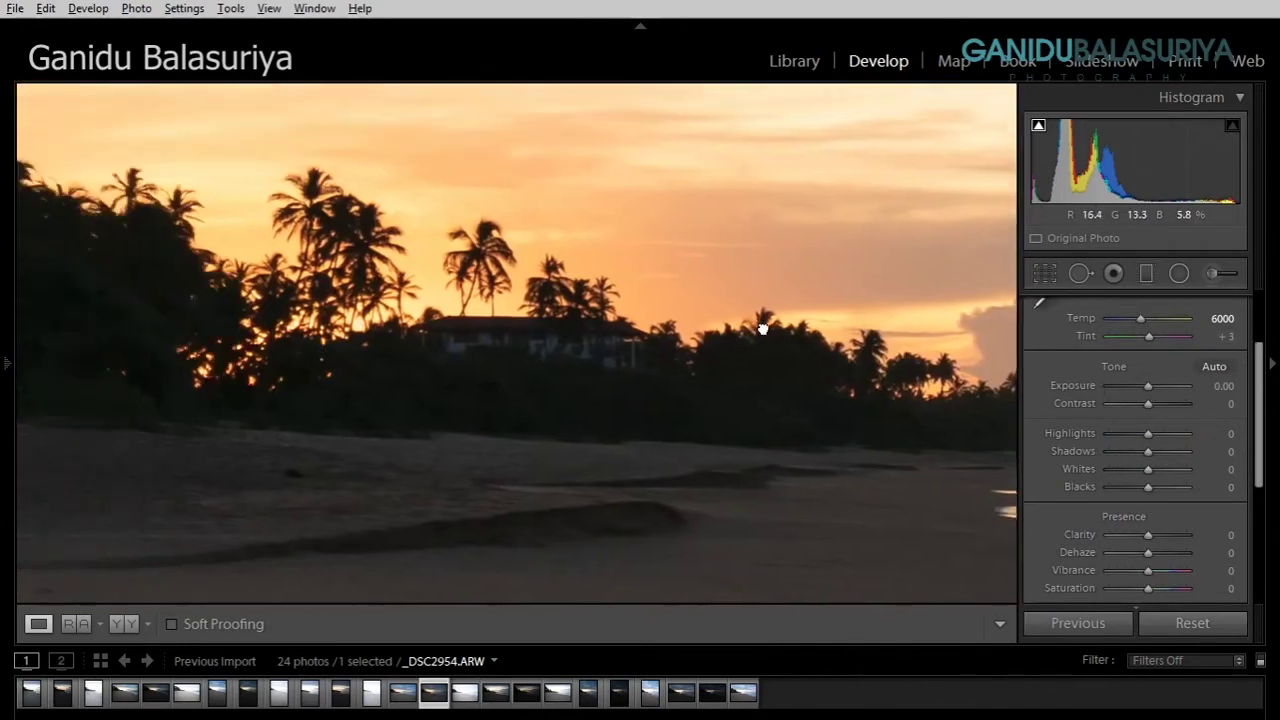
mouse_move(763, 323)
left_mouse_down()
mouse_move(685, 412)
mouse_move(723, 423)
left_mouse_up()
key("j")
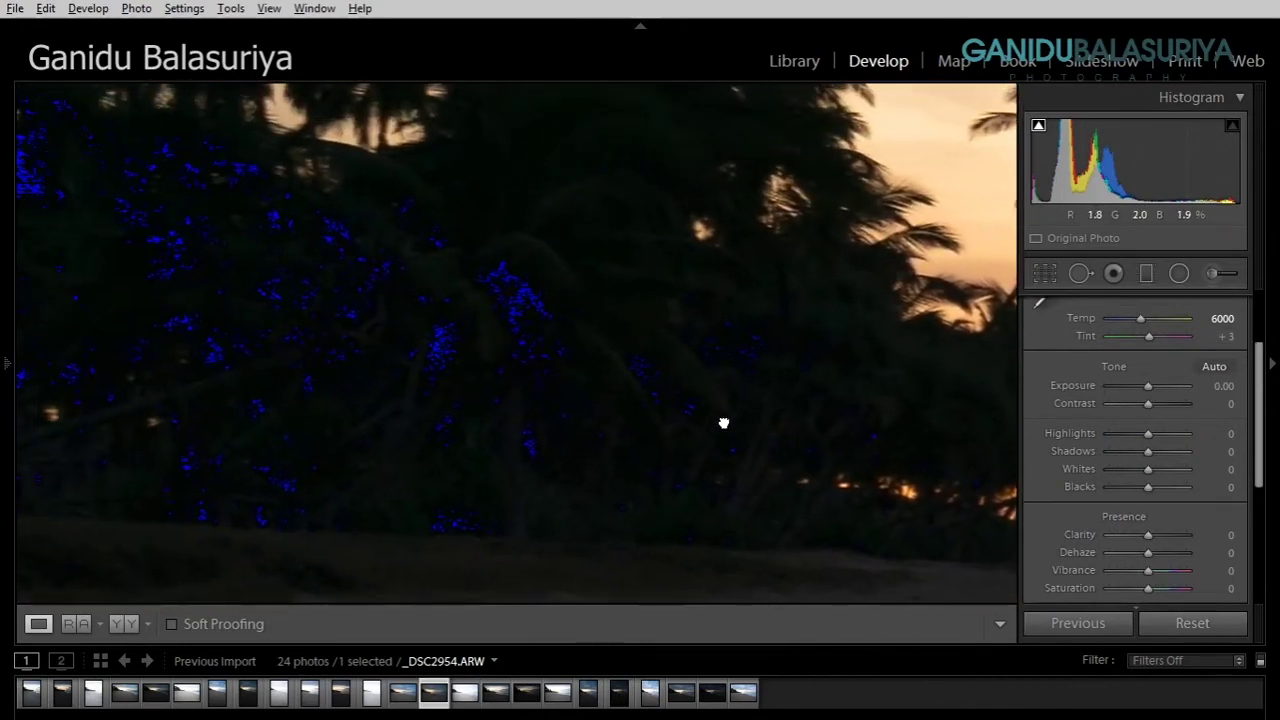
left_click(722, 420)
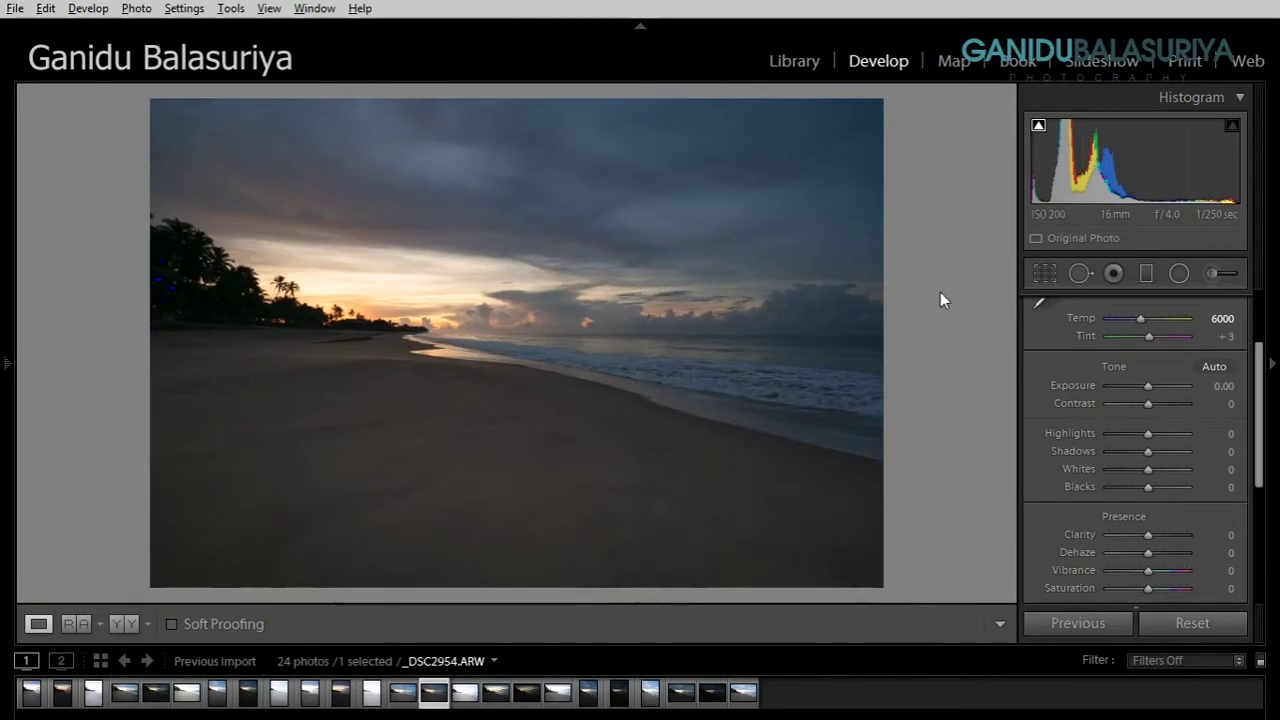
left_click(178, 289)
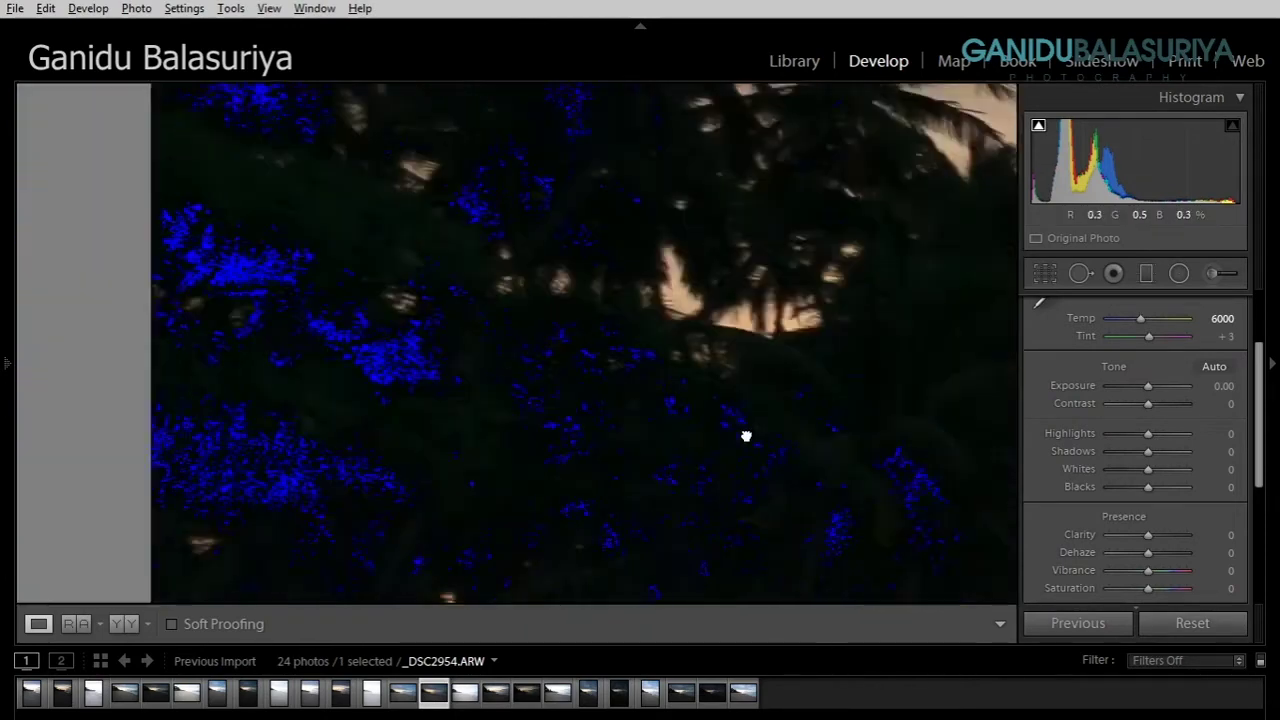
mouse_move(743, 434)
left_mouse_down()
mouse_move(229, 311)
mouse_move(237, 274)
left_mouse_up()
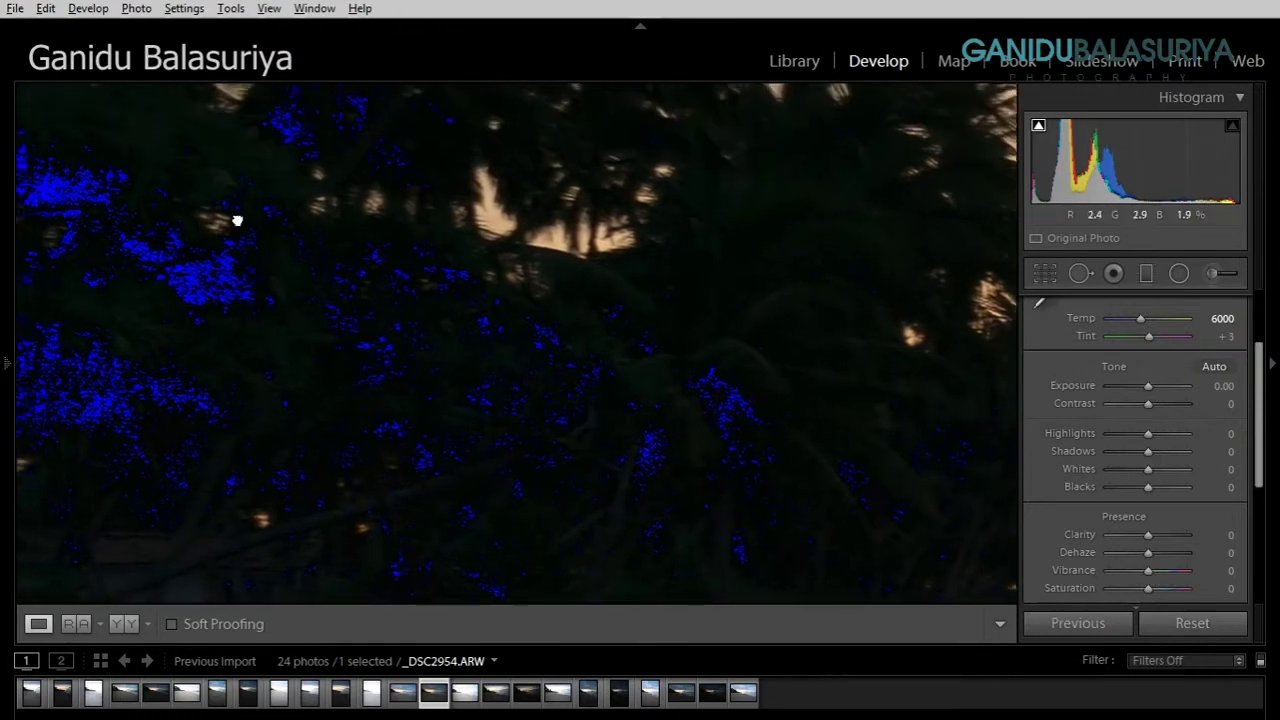
left_click_drag(237, 217, 429, 294)
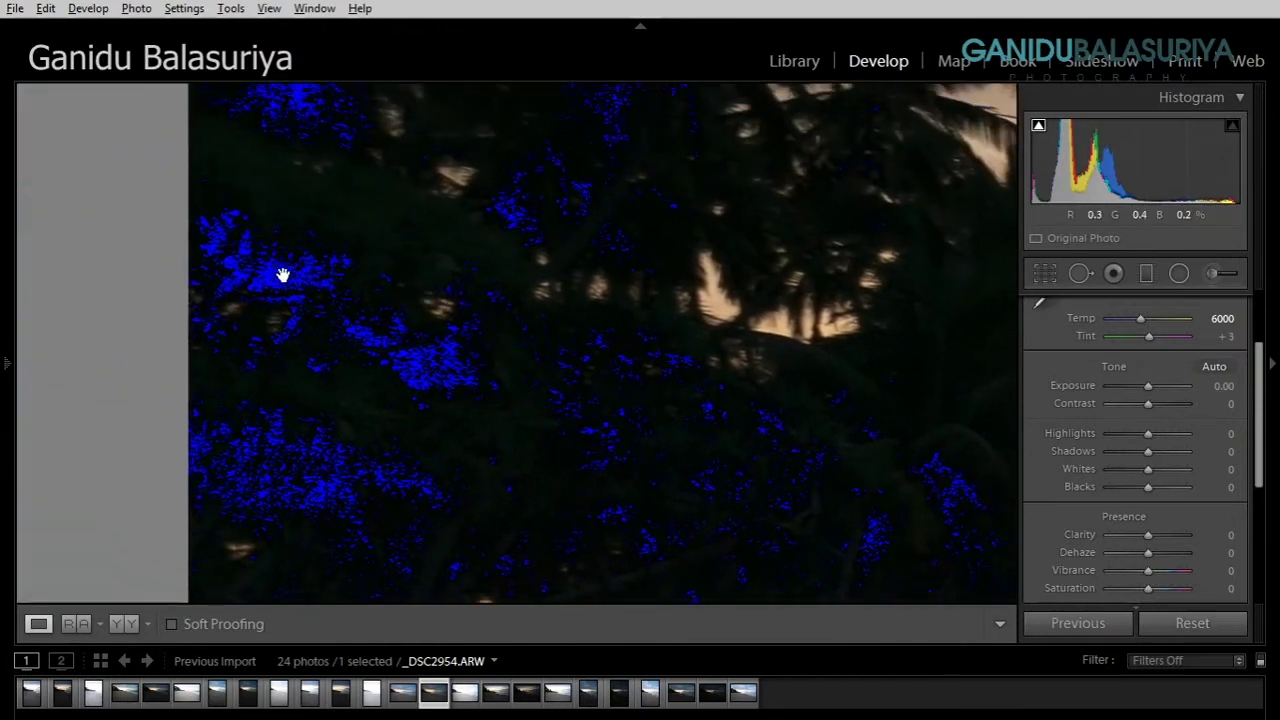
left_click(1038, 128)
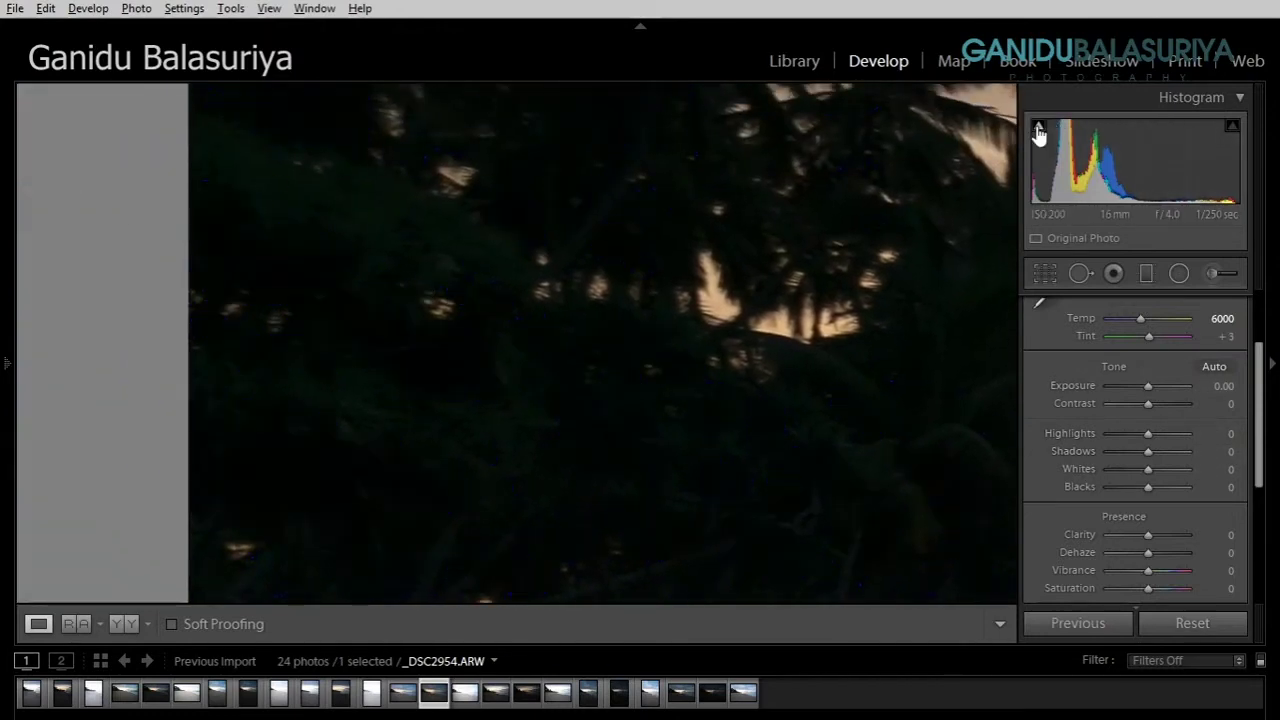
left_click(1038, 130)
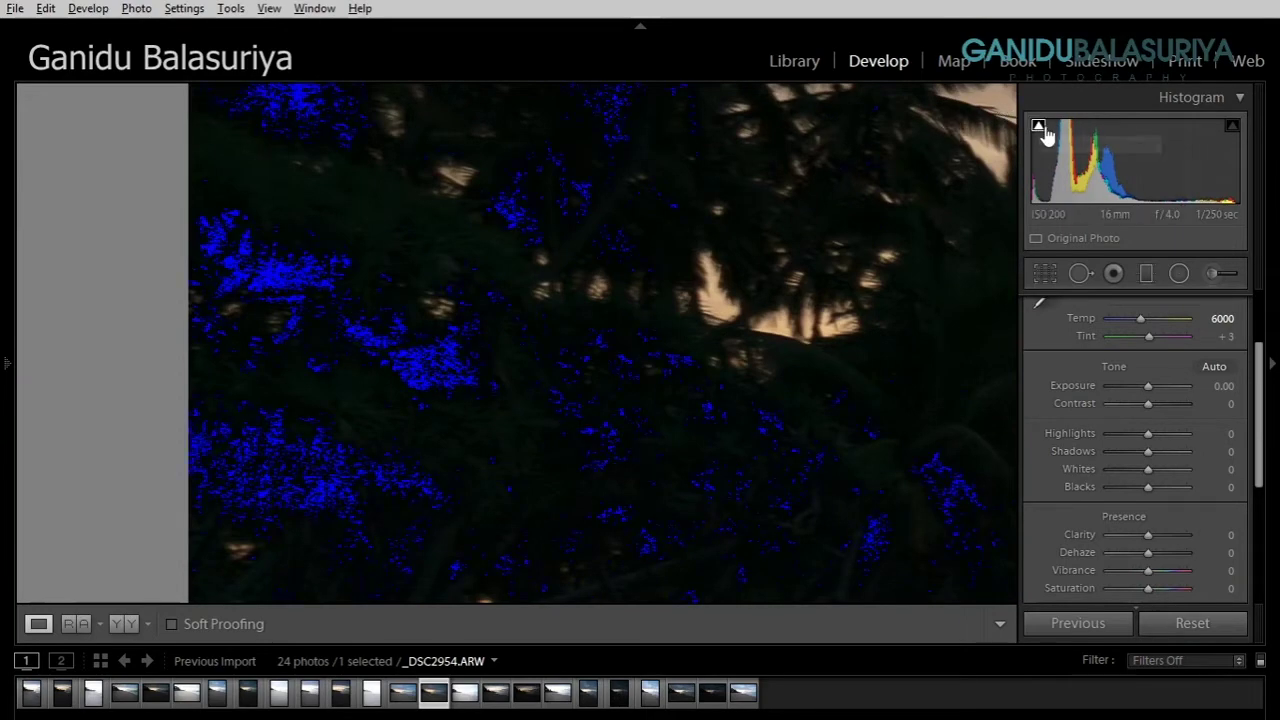
left_click(1040, 130)
left_click(1039, 129)
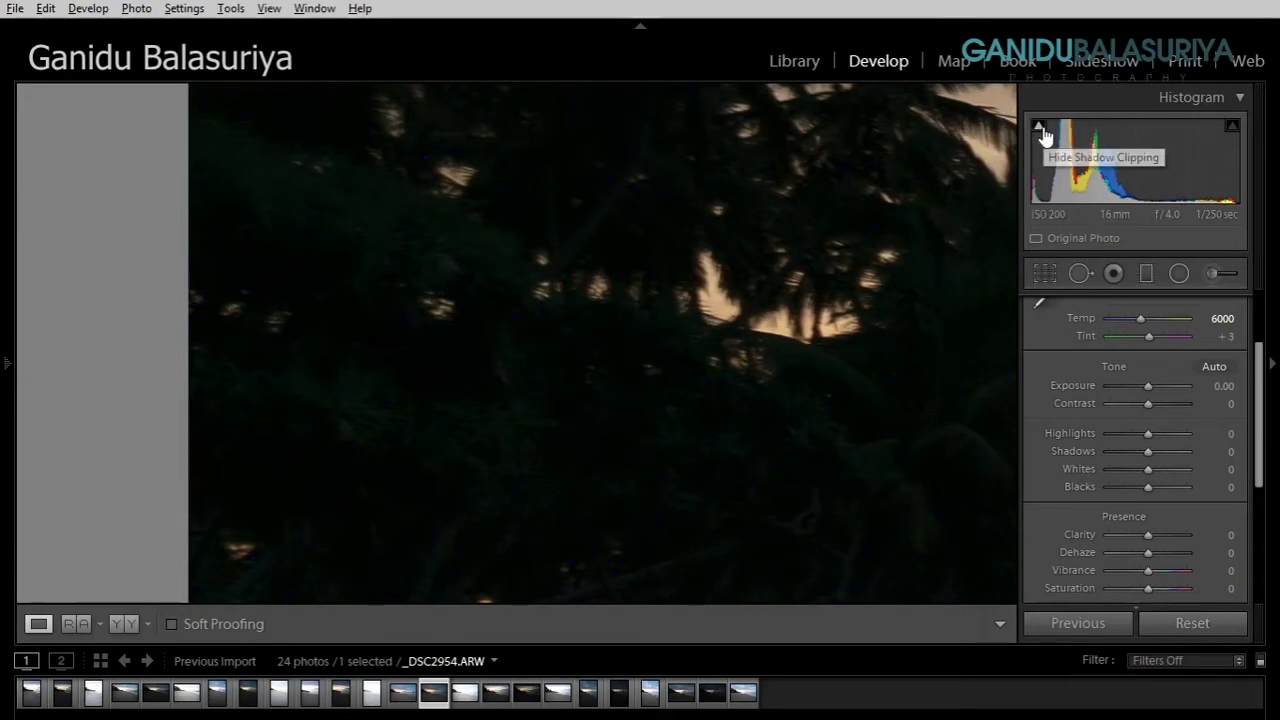
left_click(663, 293)
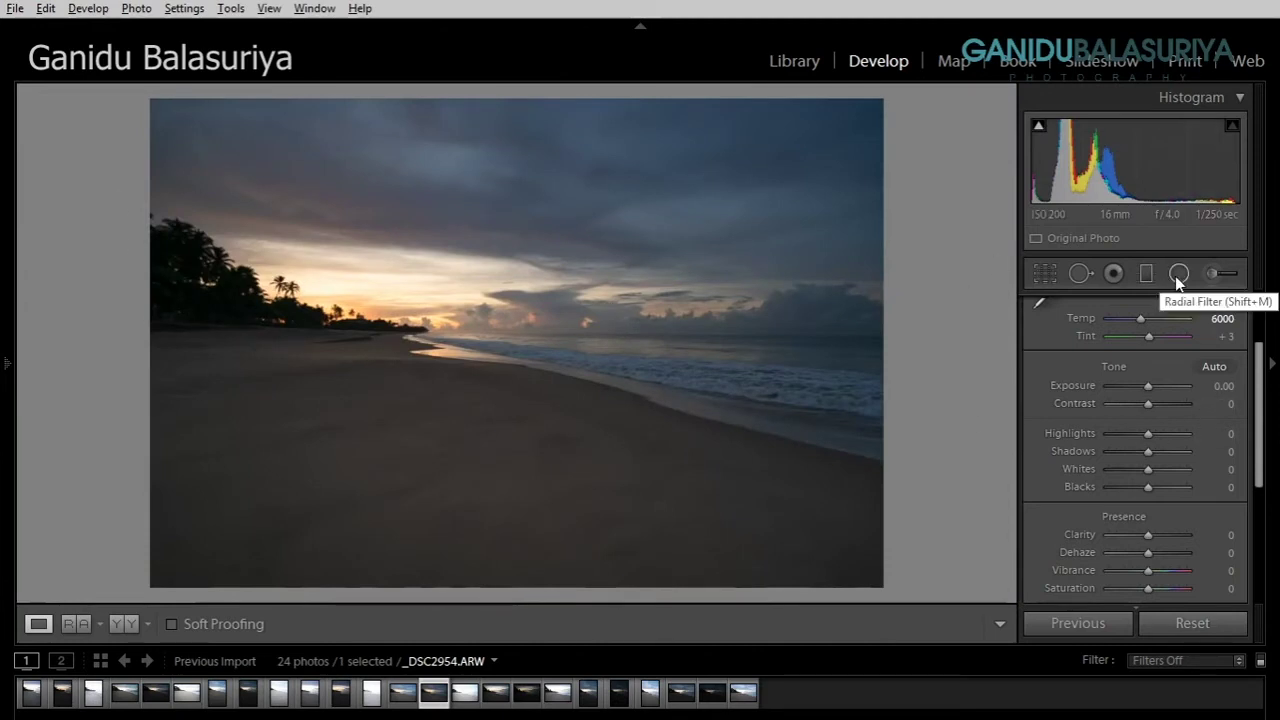
- Place a radial ellipse over the left trees and sunrise with Exposure 0.44 and Shadows 46
left_click(1180, 274)
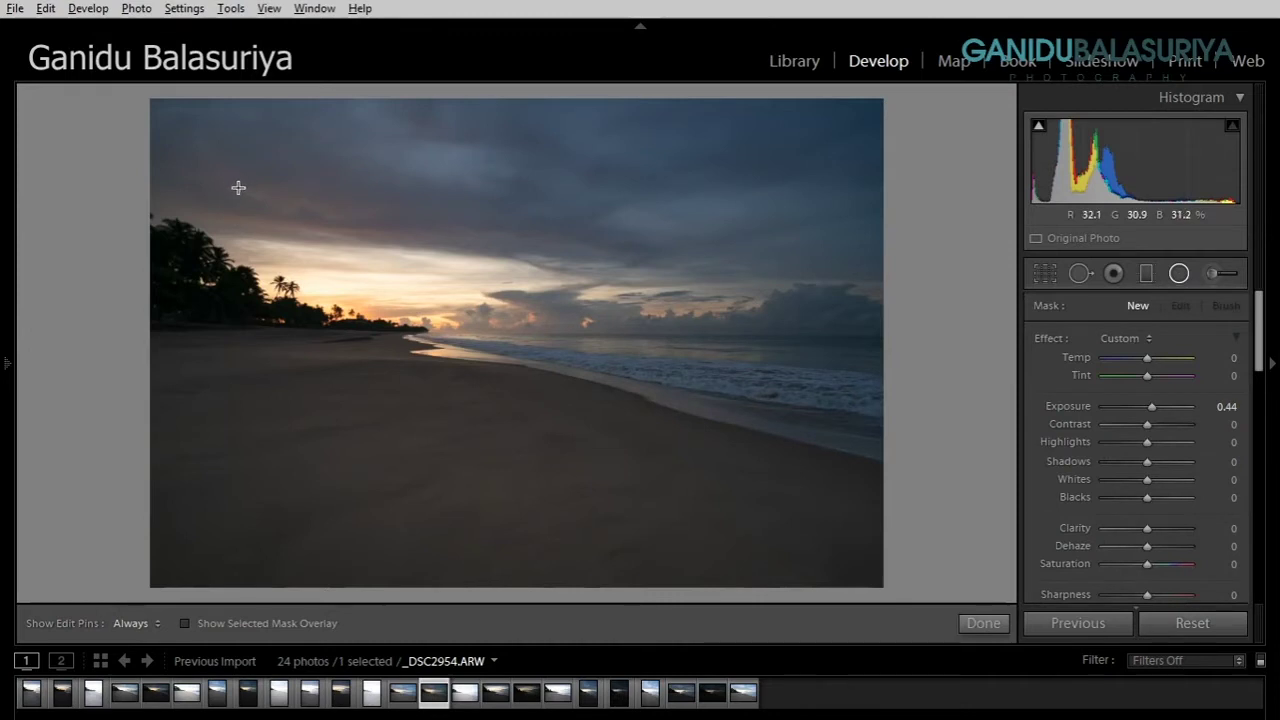
left_click_drag(229, 286, 494, 410)
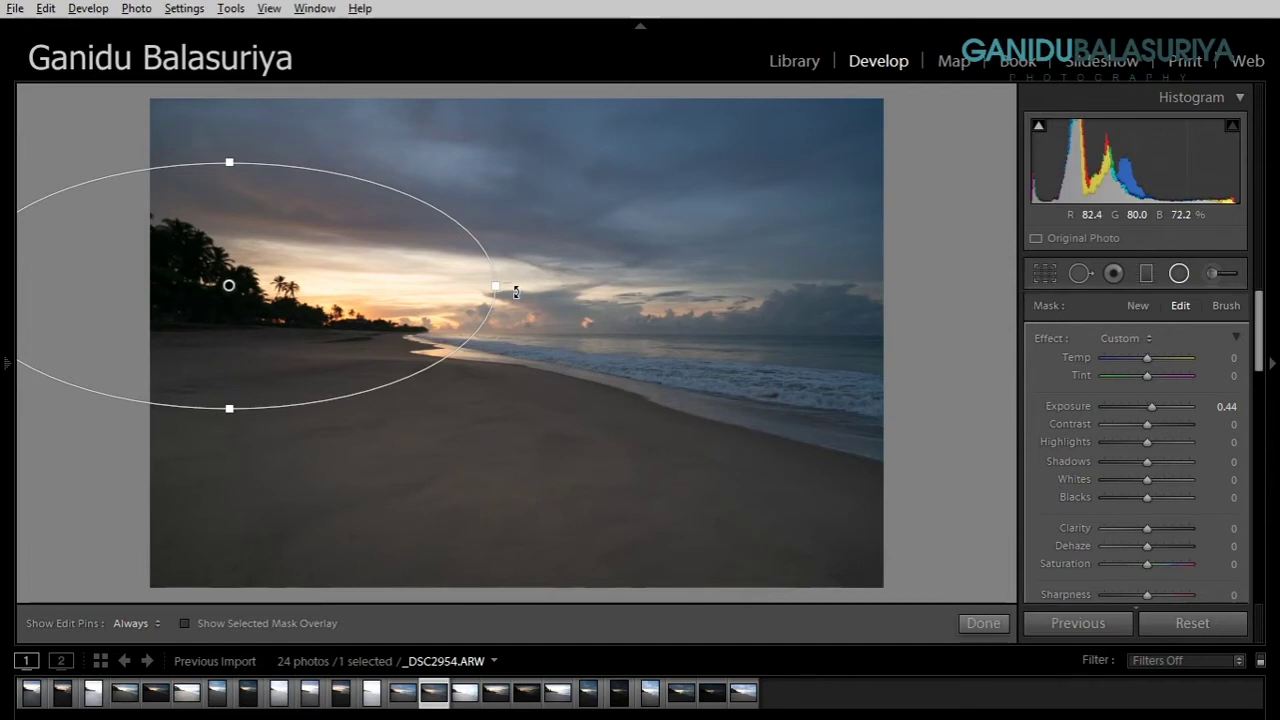
left_click_drag(229, 285, 238, 297)
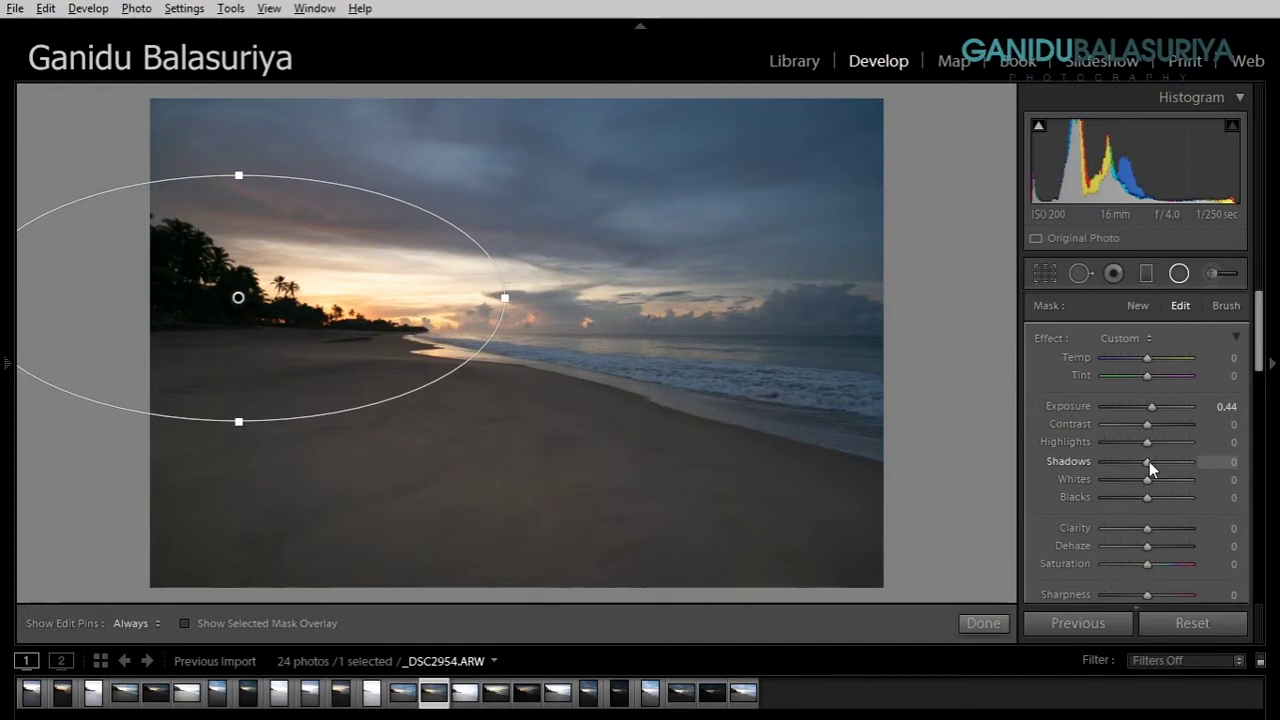
left_click_drag(1149, 461, 1161, 461)
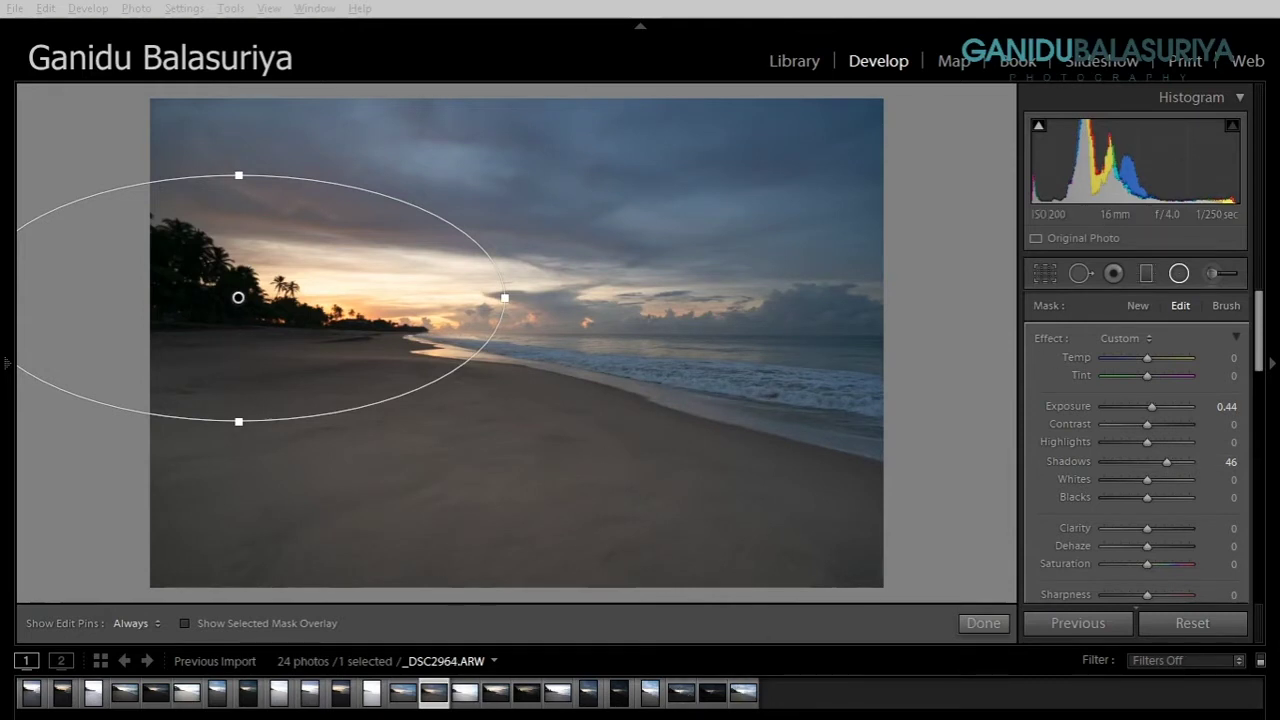
left_click(971, 625)
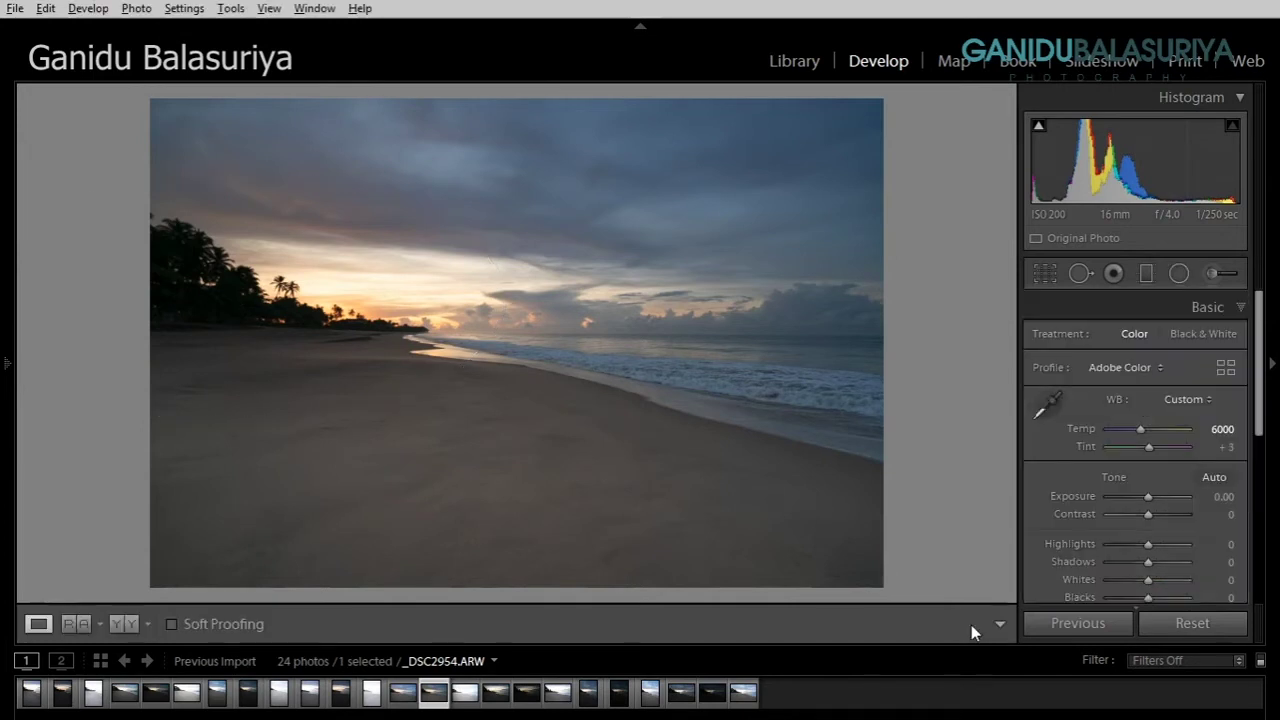
- Reset all Develop edits, then re-enter a white balance Temp of 6000
left_click(1192, 623)
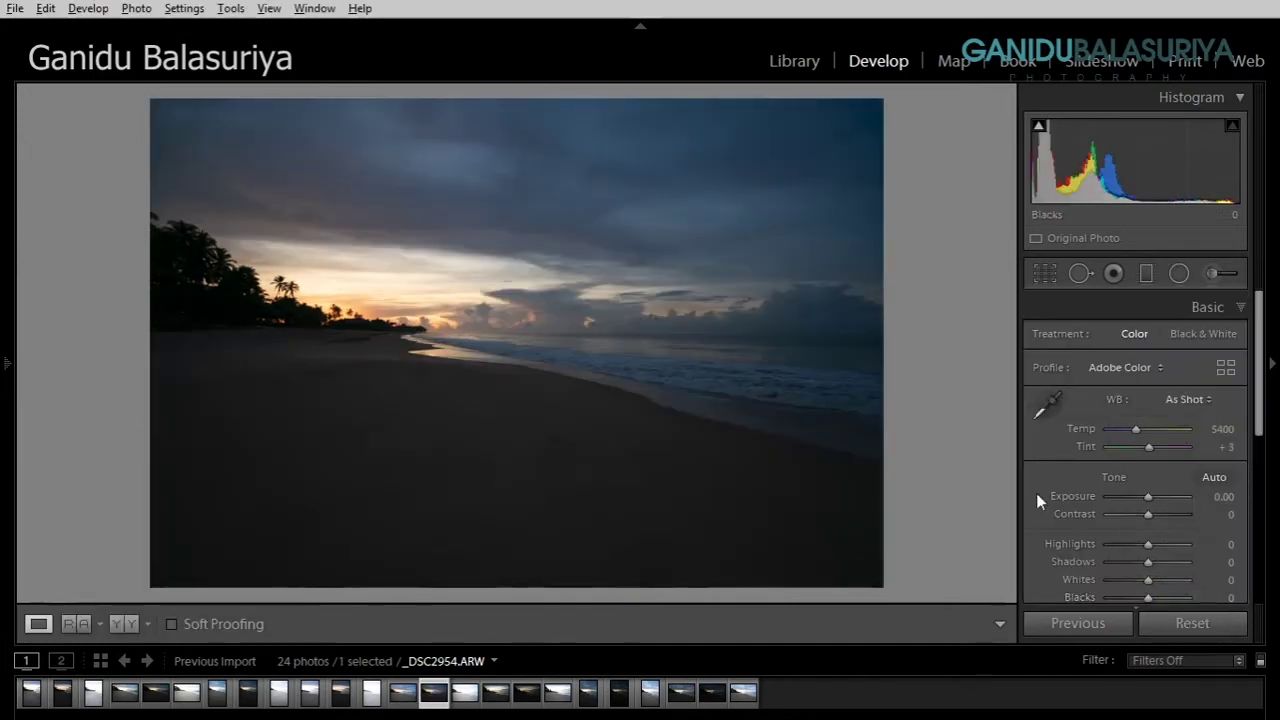
left_click(1218, 429)
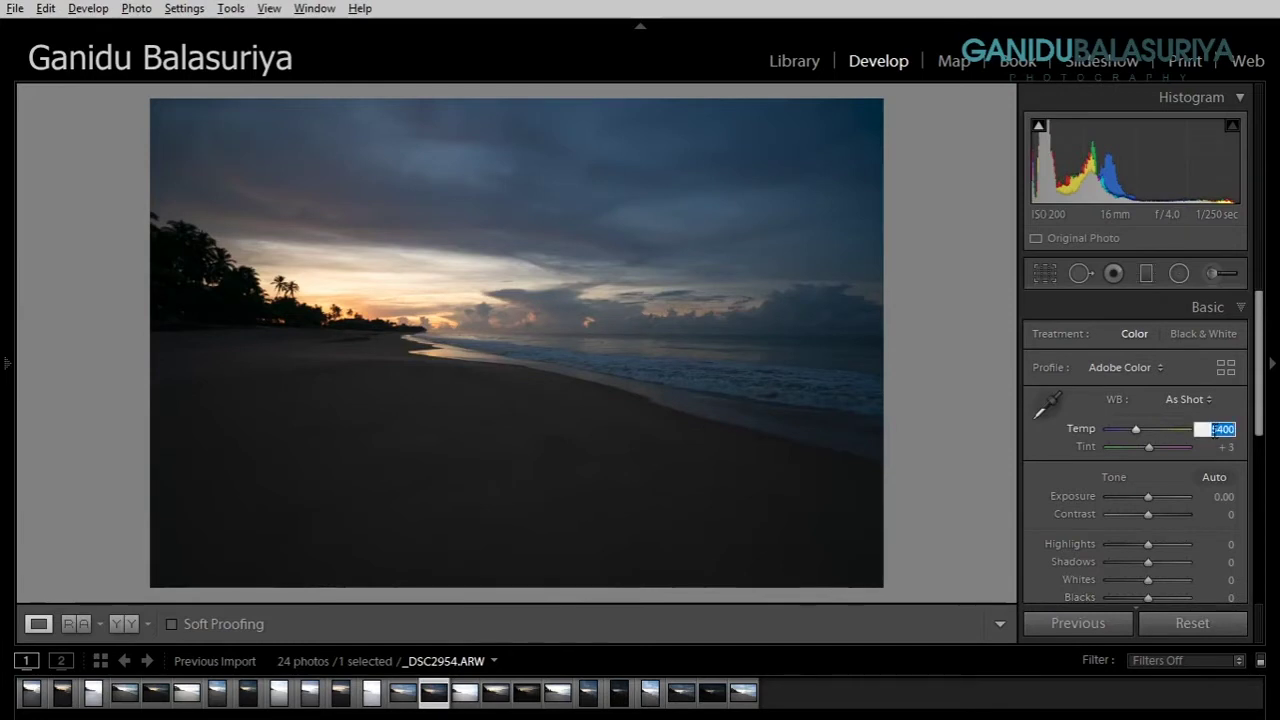
type("6")
type("0")
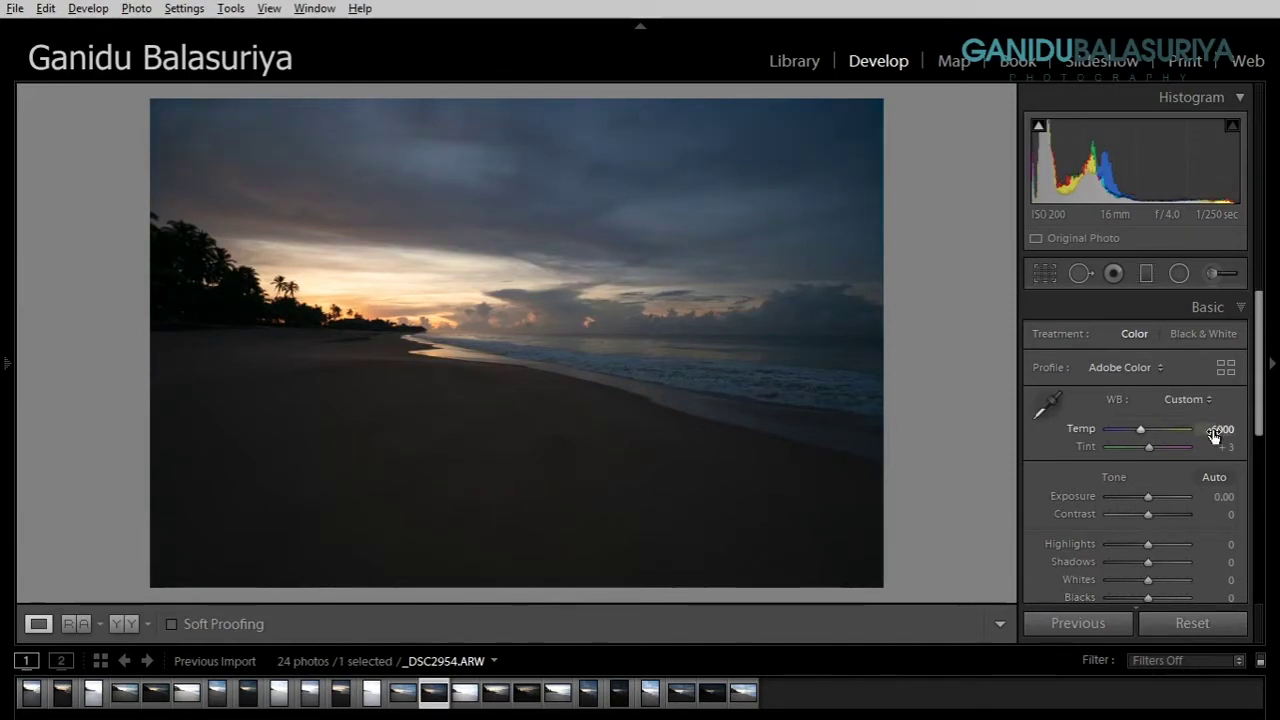
key("Return")
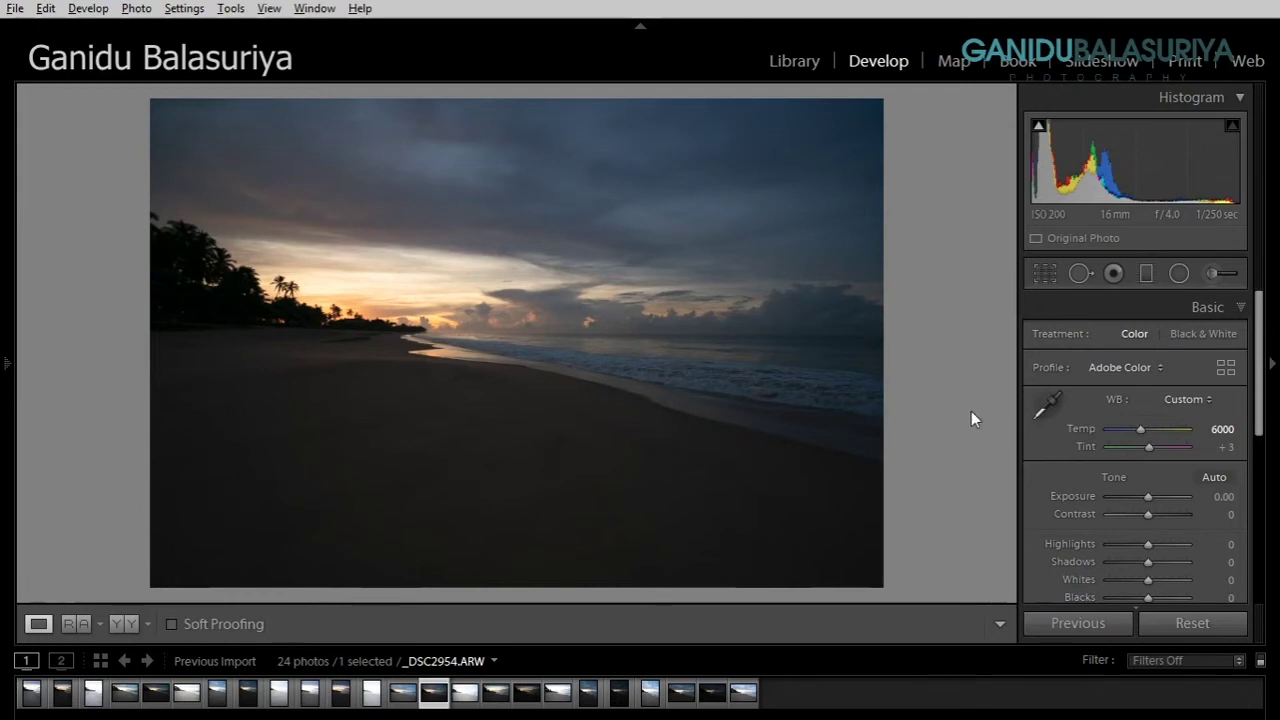
scroll(1087, 428, "down", 3)
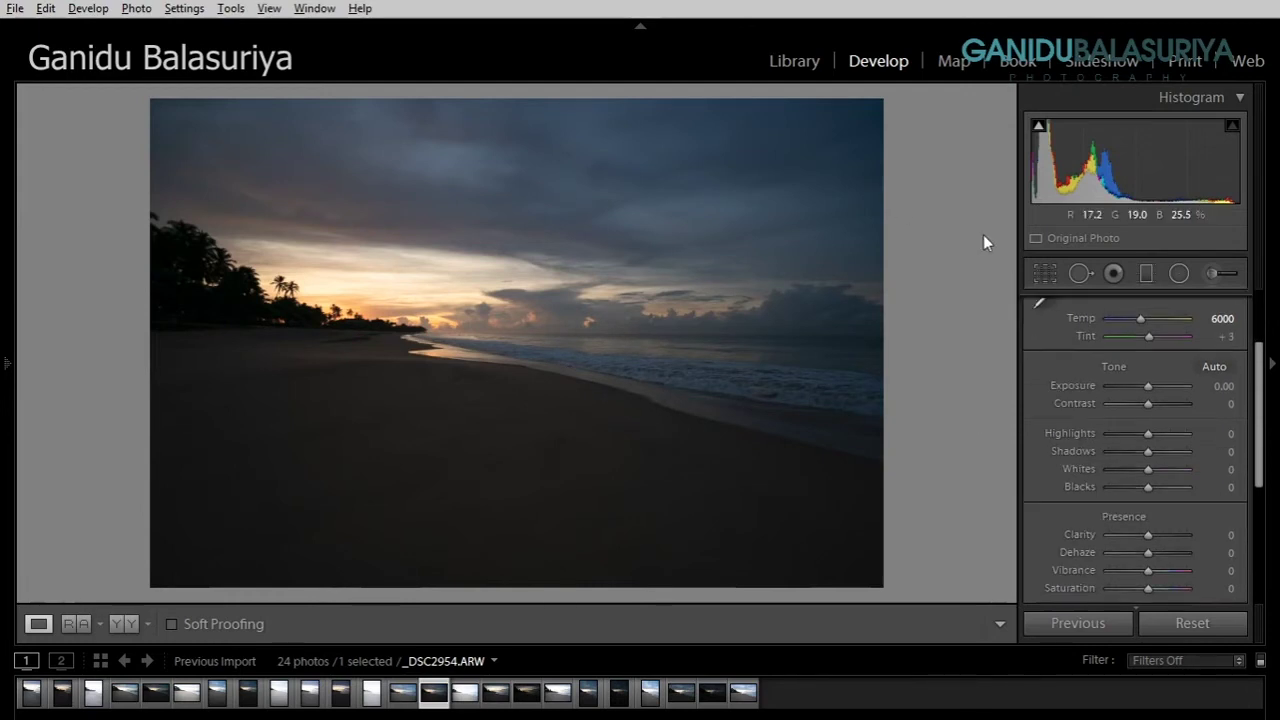
- Lay a graduated filter across the horizon with Exposure 1.04 and Shadows 57, moved slightly up
left_click(1146, 273)
left_click_drag(437, 480, 457, 223)
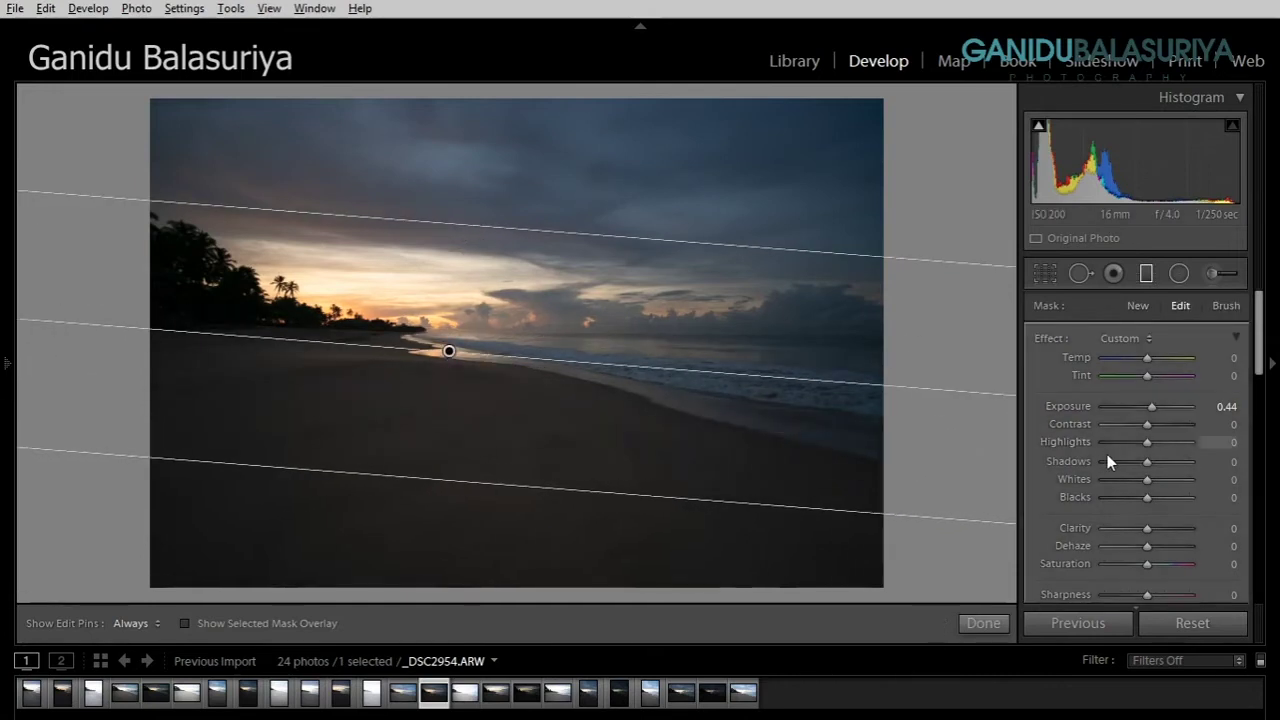
left_click_drag(1150, 407, 1157, 407)
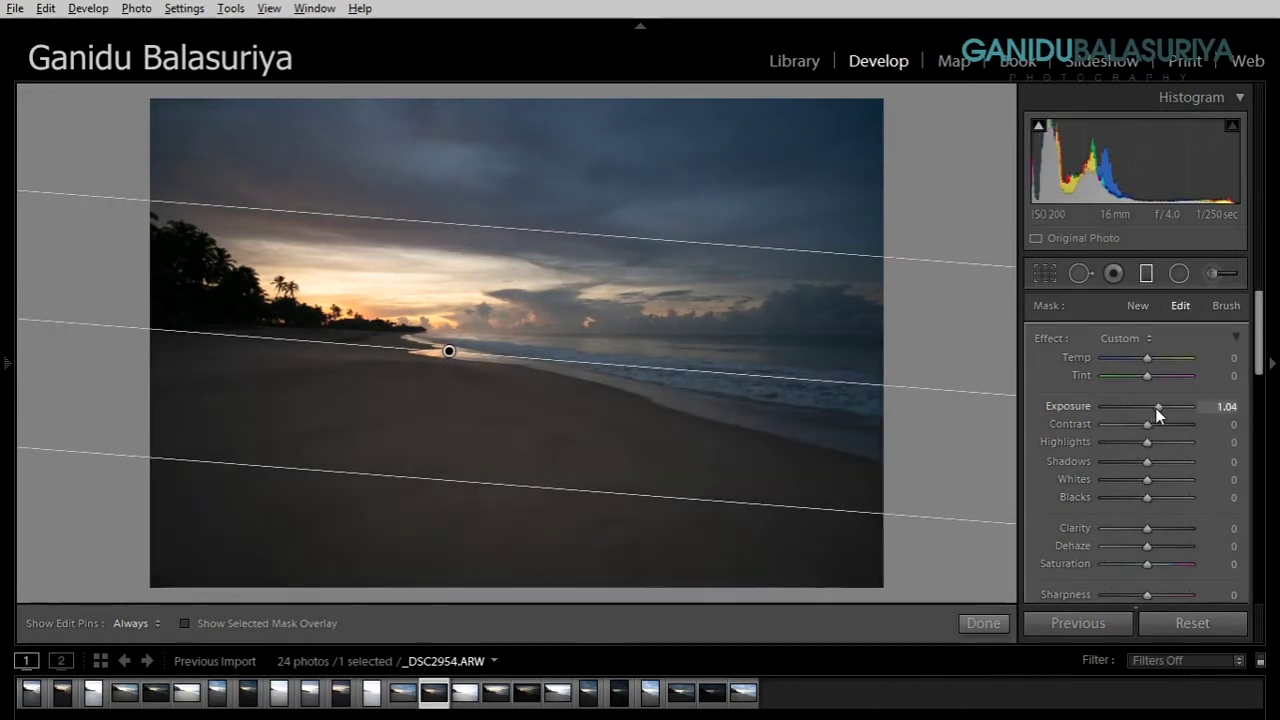
left_click_drag(1150, 463, 1169, 460)
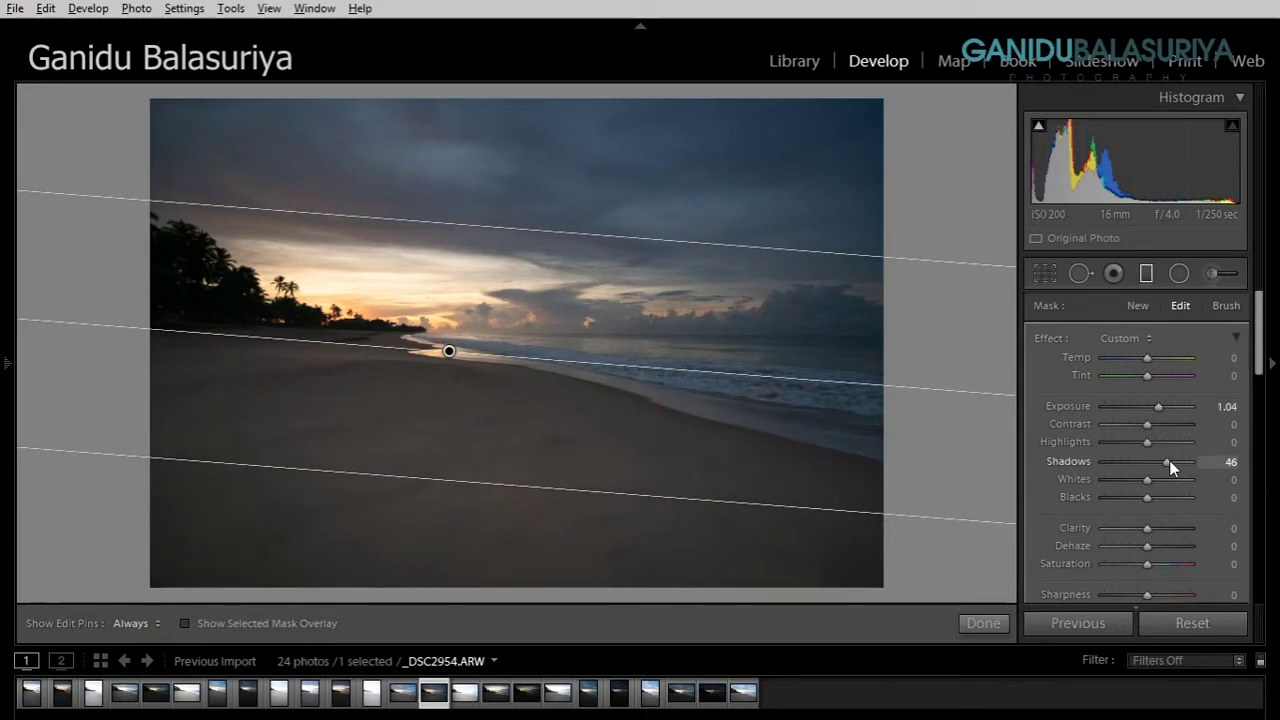
left_click_drag(1172, 461, 1174, 461)
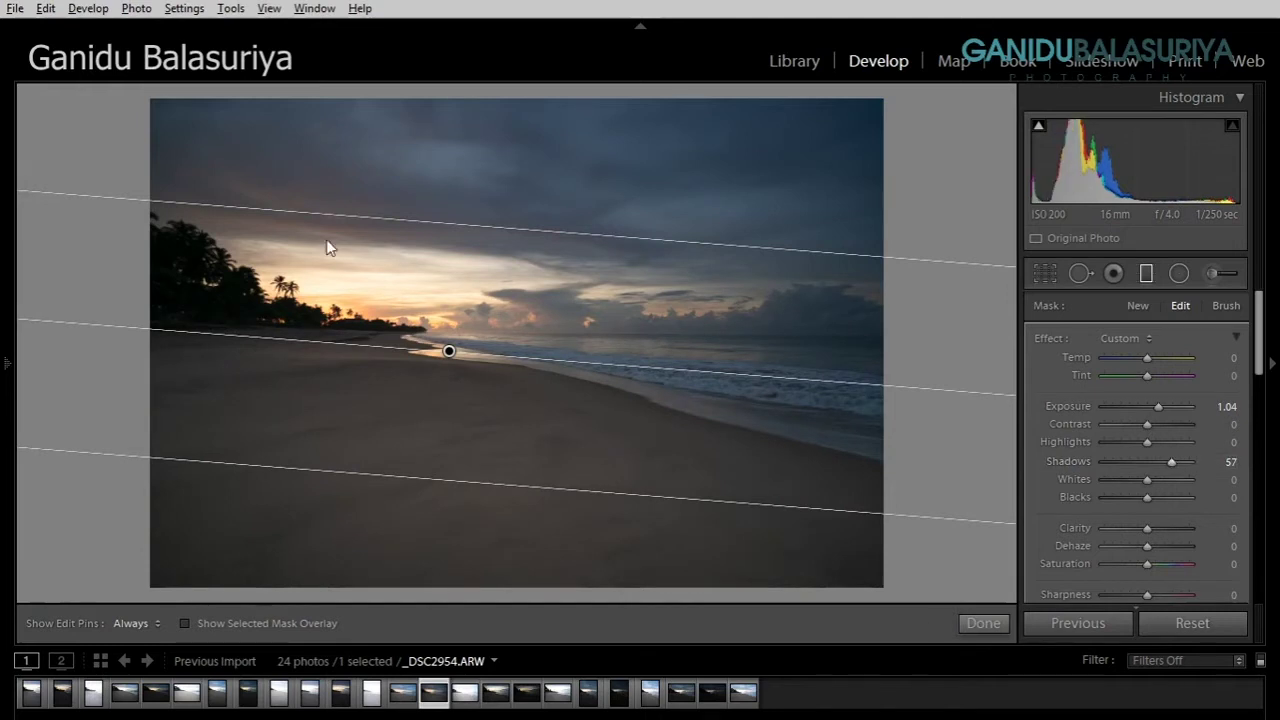
left_click_drag(449, 351, 451, 323)
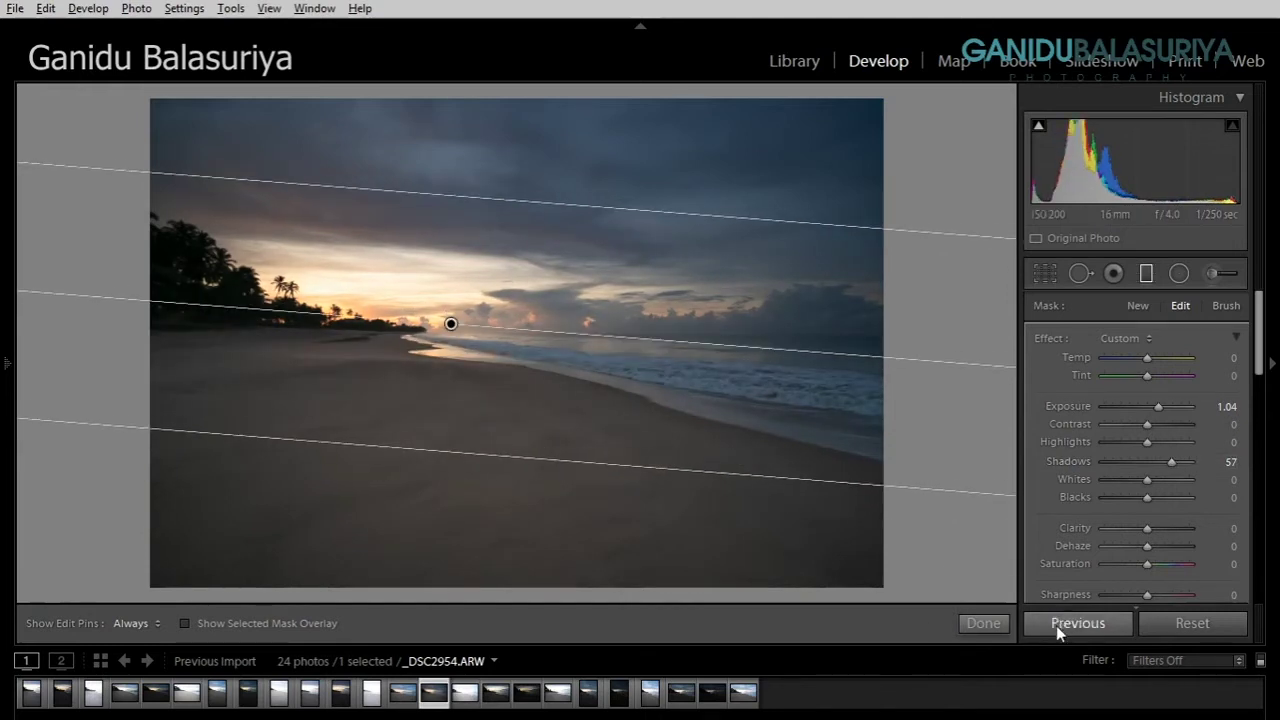
left_click(983, 623)
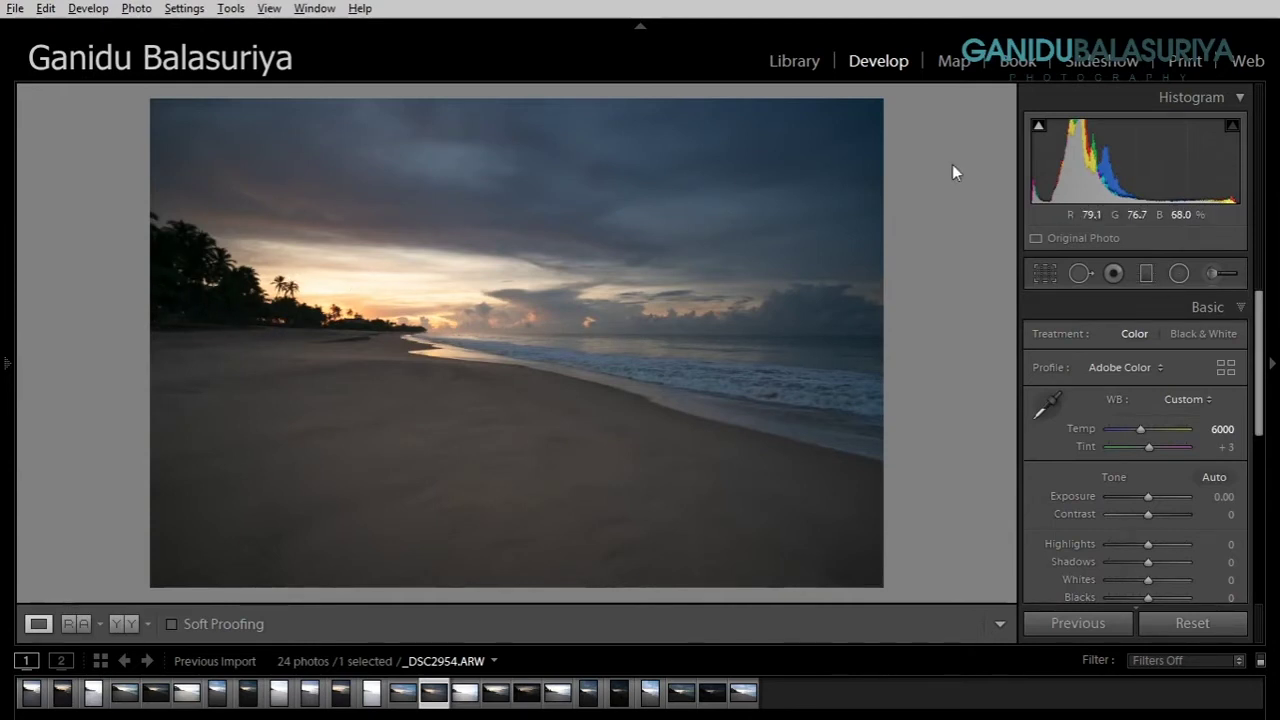
- Turn on the shadow clipping warning and inspect the dark palm trees at 1:1 zoom
left_click(1038, 125)
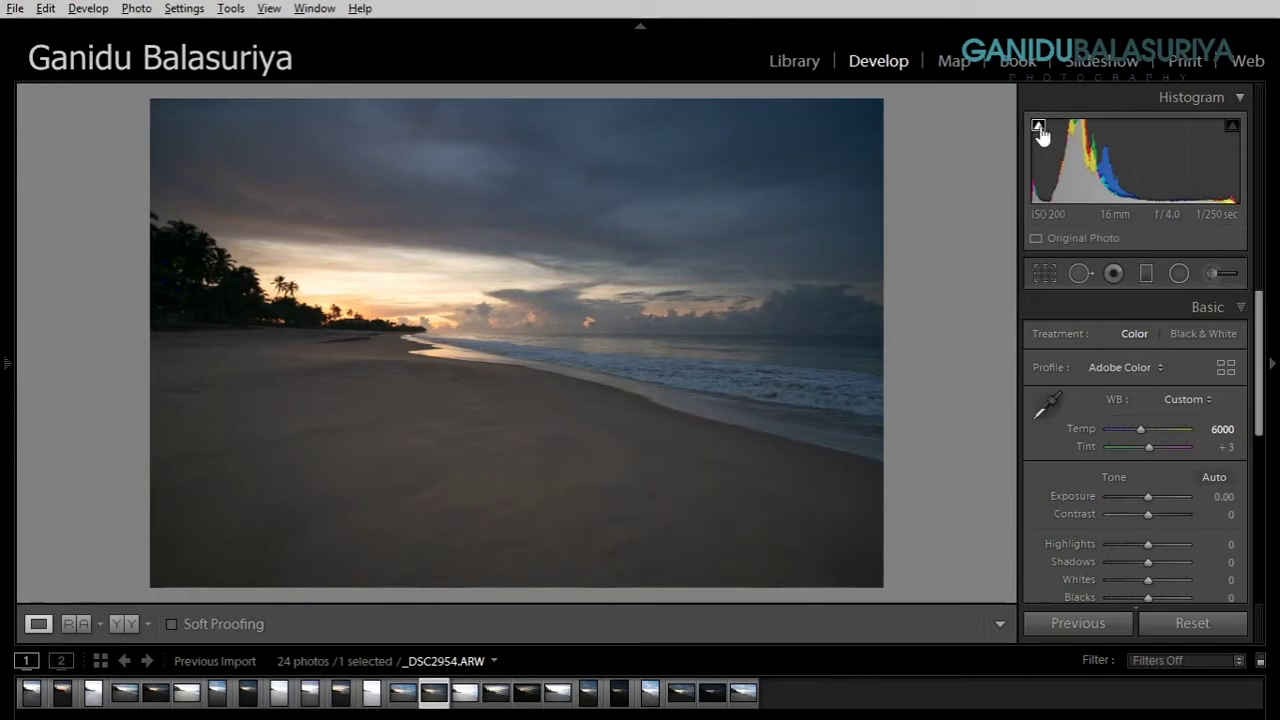
left_click(179, 269)
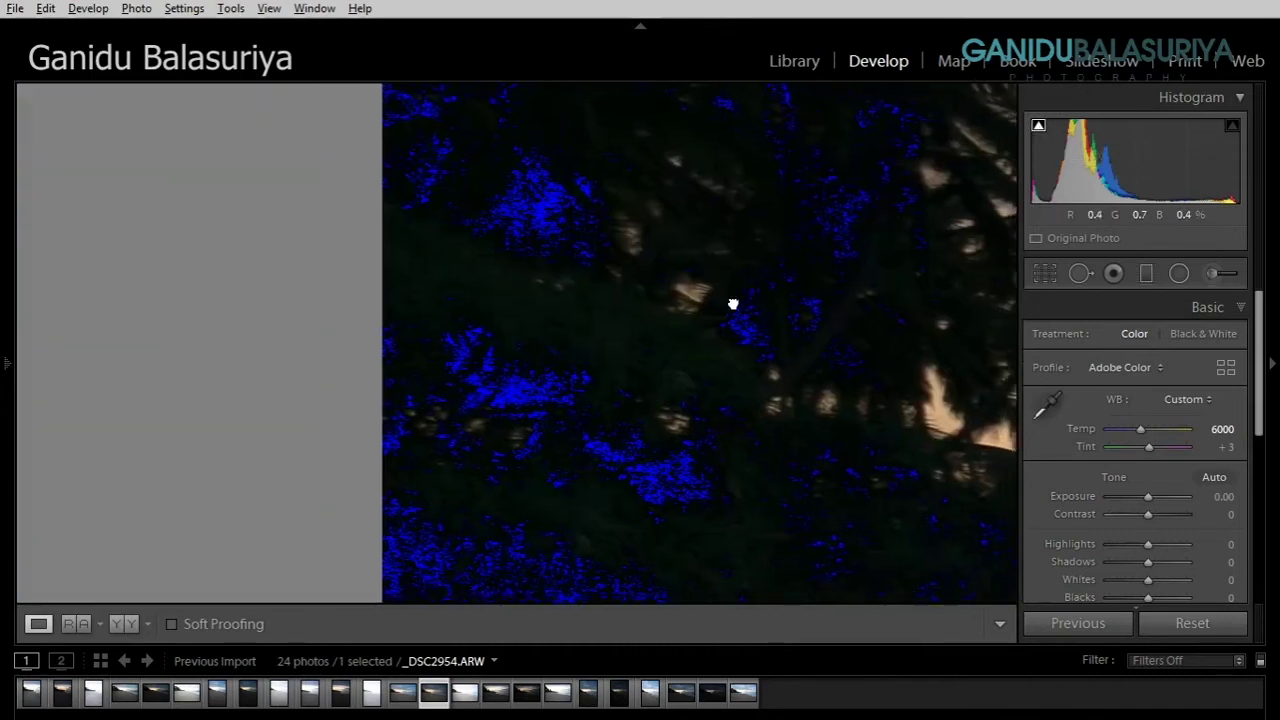
left_click_drag(734, 303, 698, 314)
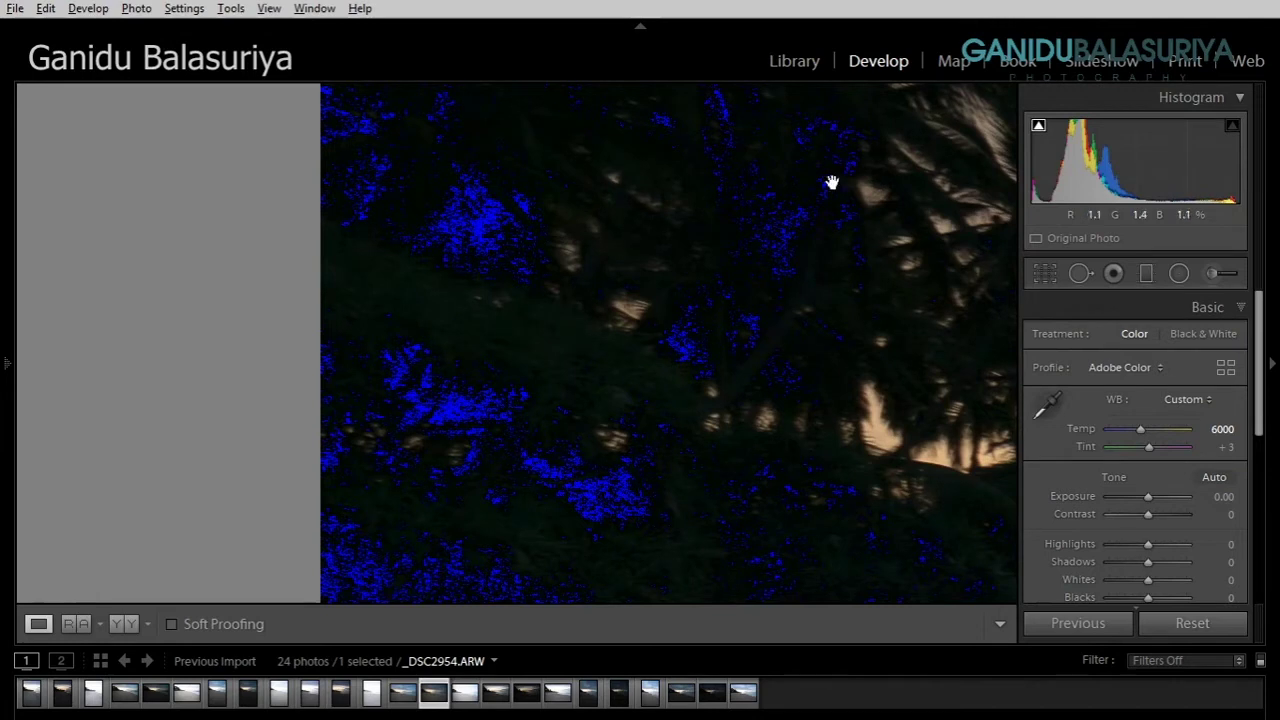
left_click(1040, 128)
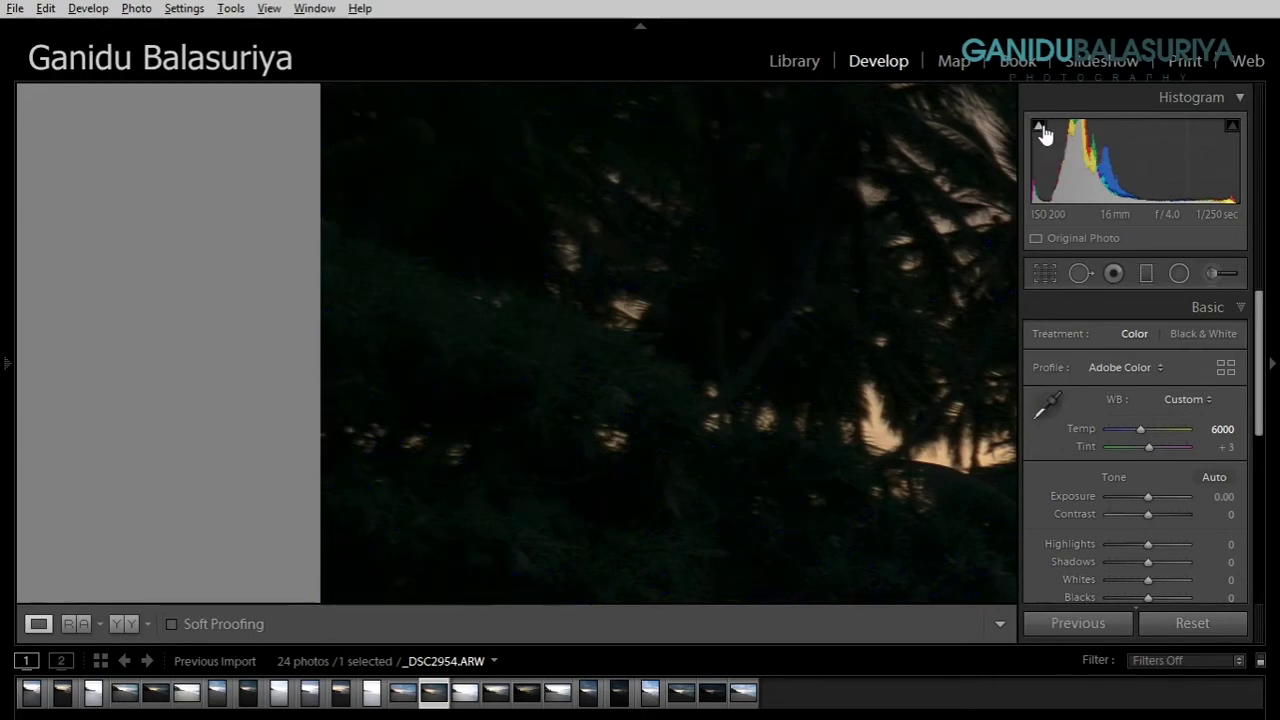
left_click(1040, 128)
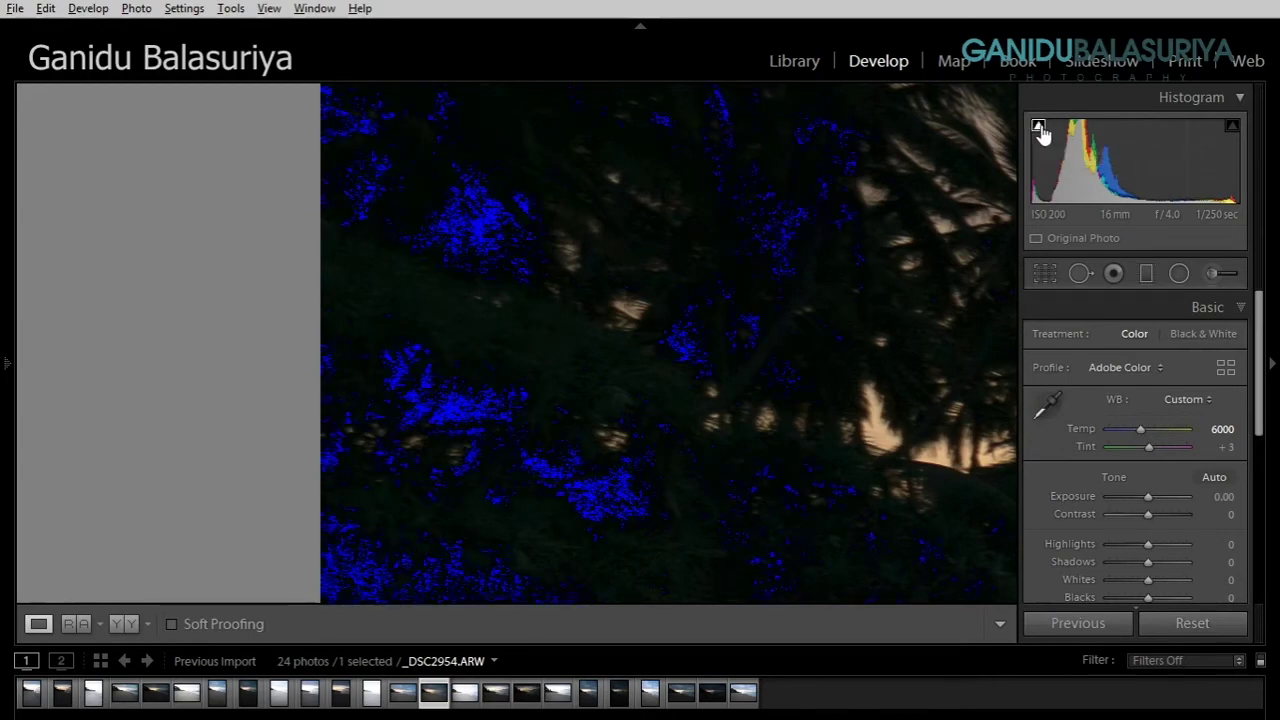
left_click(1040, 128)
left_click(1040, 128)
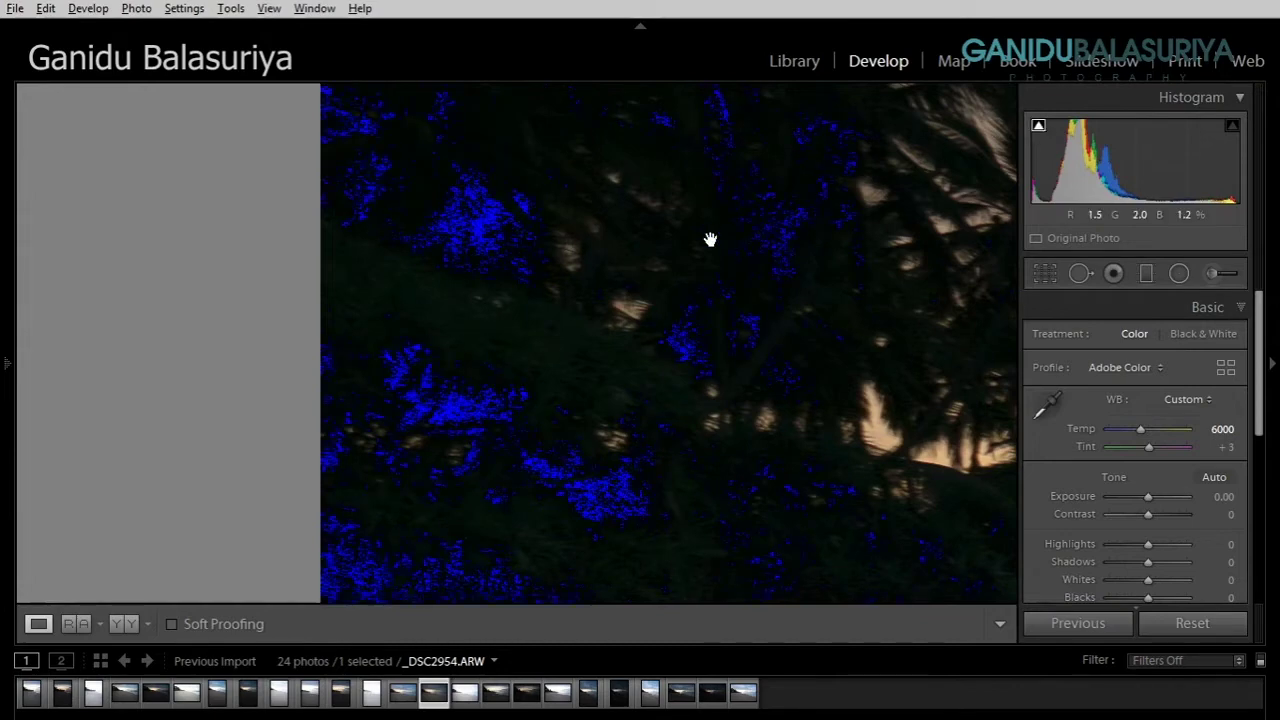
left_click(837, 323)
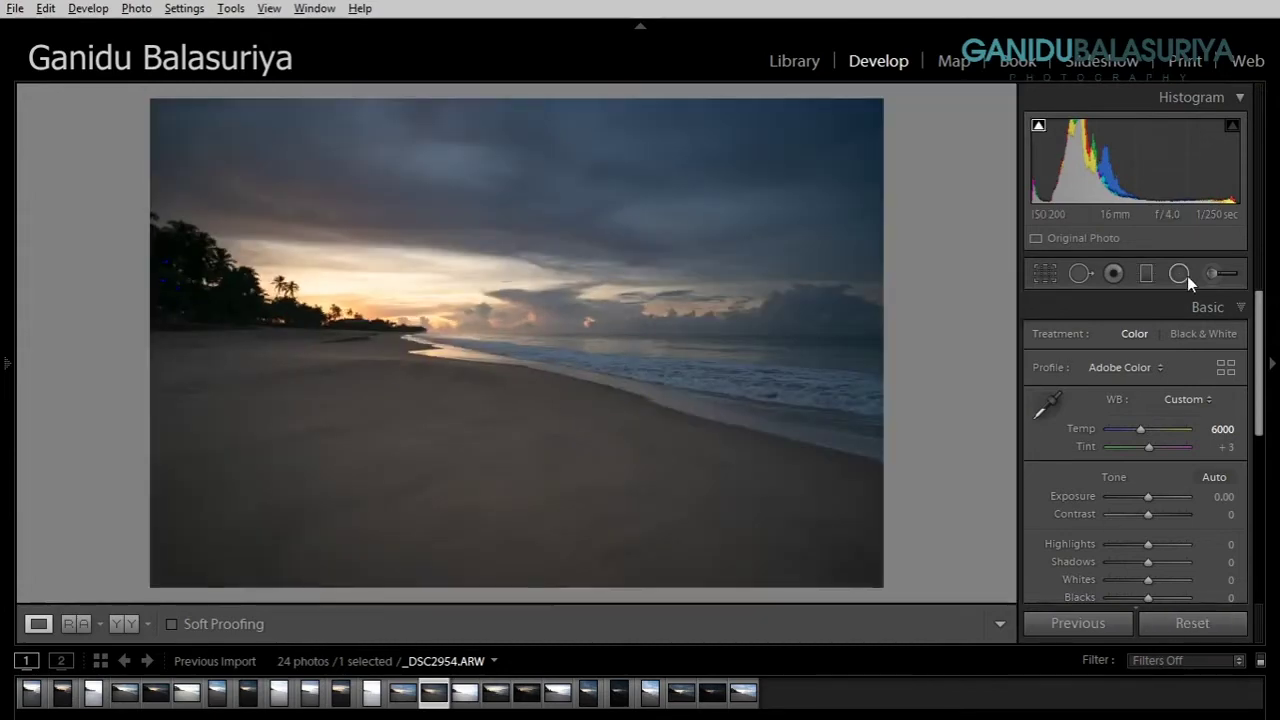
left_click(1181, 274)
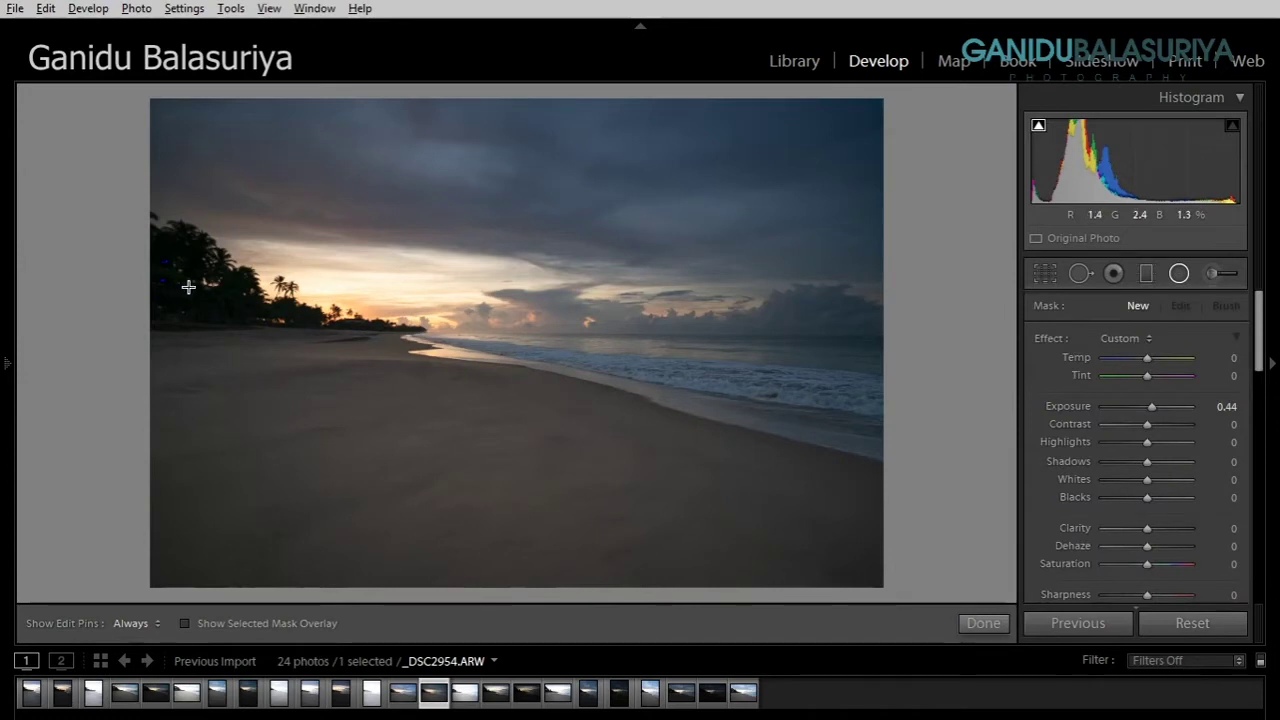
- Draw a radial ellipse around the palms and sunset and set it to Invert
left_click_drag(233, 288, 484, 413)
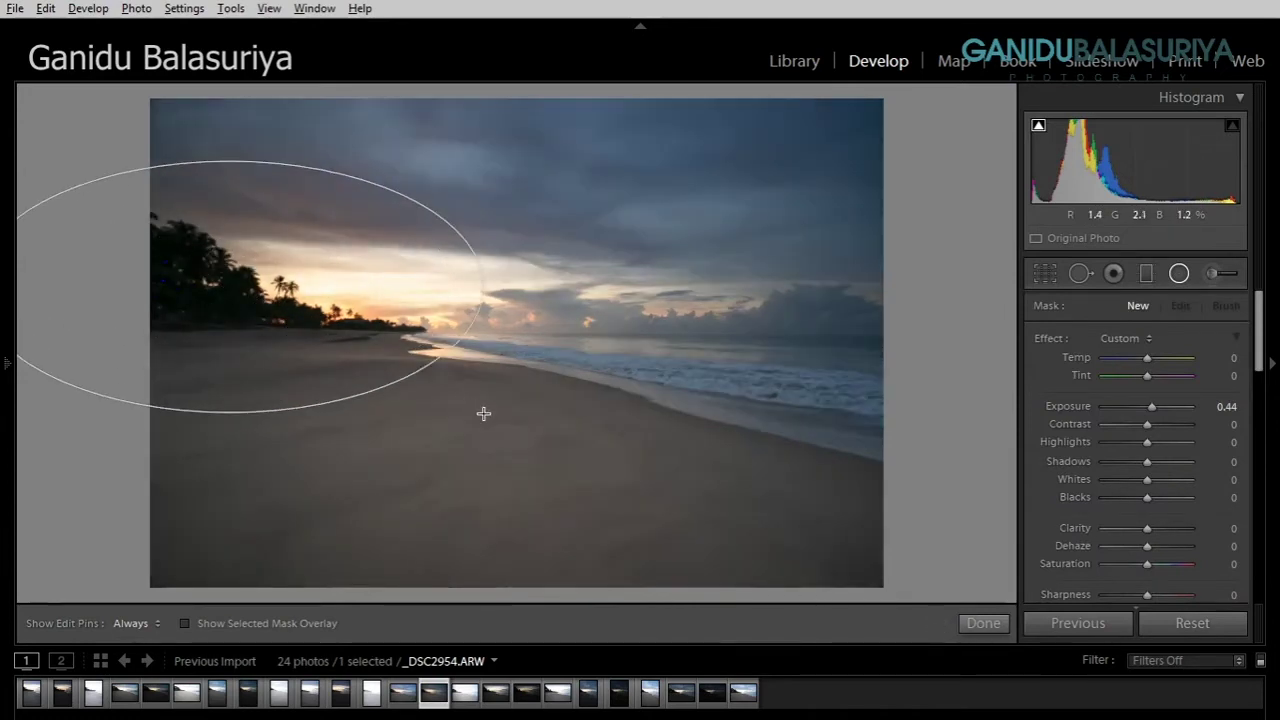
scroll(1101, 473, "down", 2)
scroll(1098, 571, "down", 3)
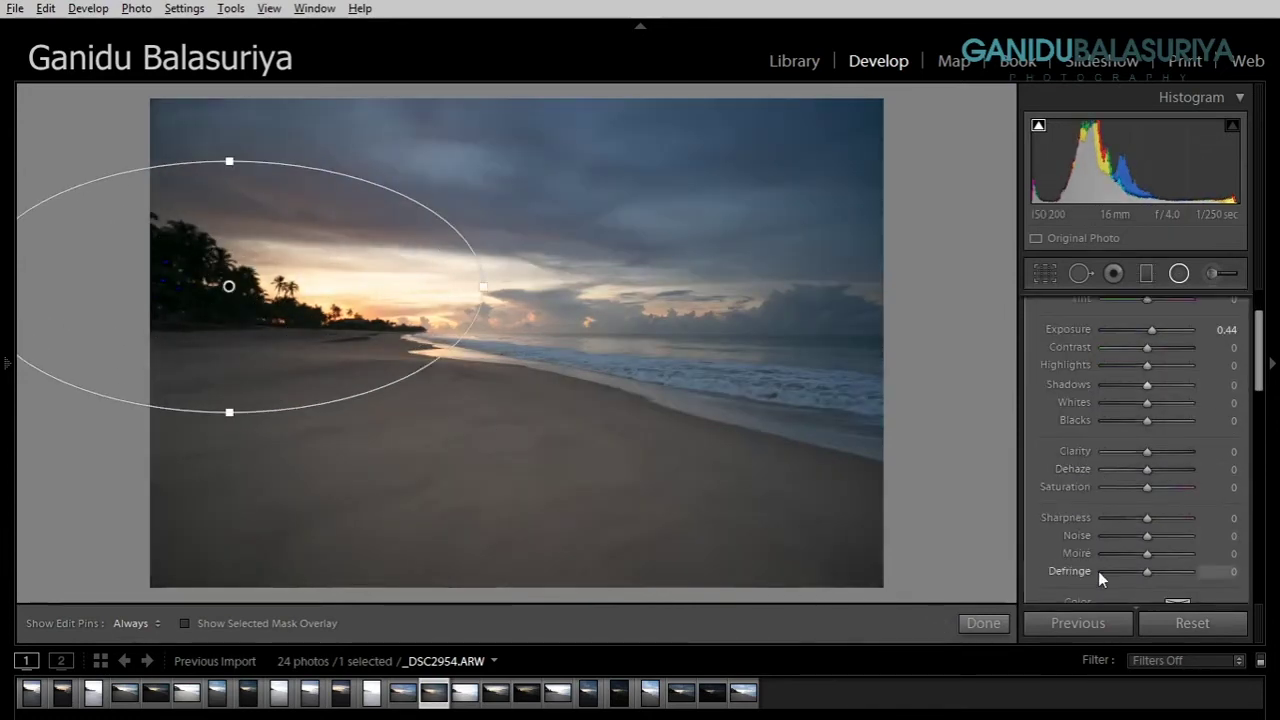
scroll(1098, 571, "down", 10)
scroll(1082, 466, "down", 2)
scroll(1070, 438, "up", 5)
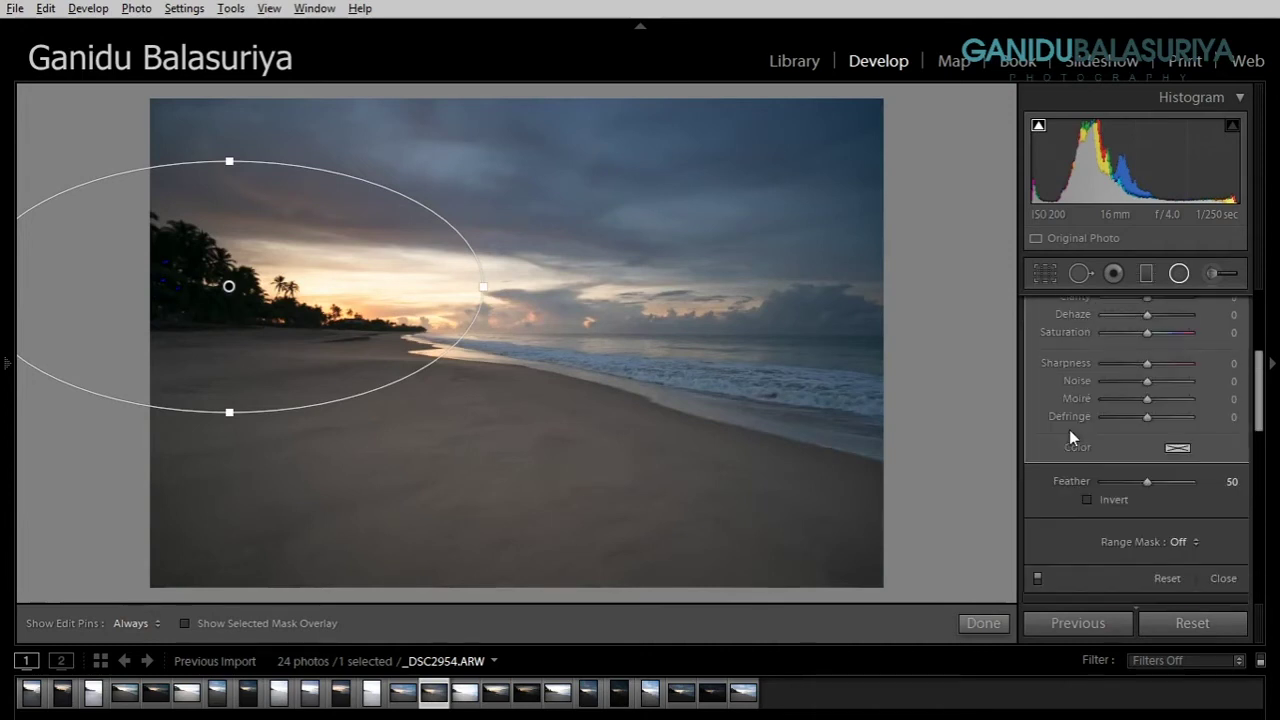
left_click(1108, 497)
scroll(1039, 386, "up", 5)
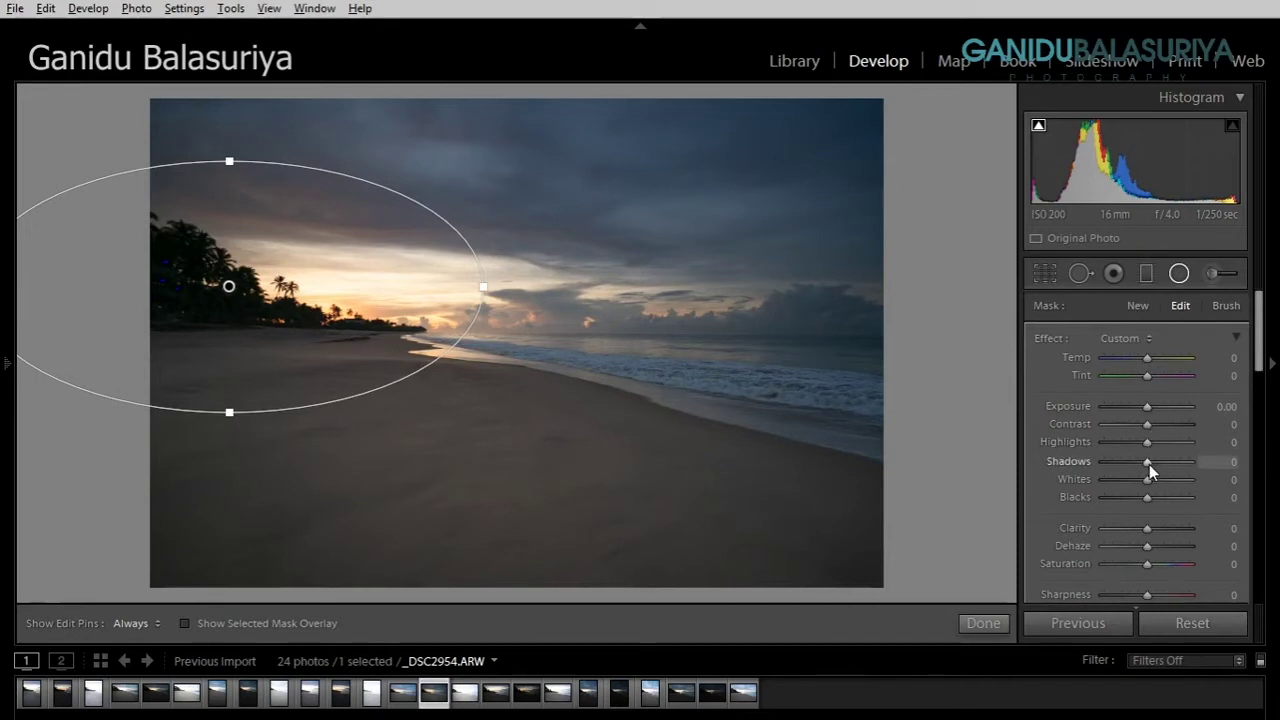
- Give the radial filter Shadows 26 and Exposure 0.35, nudging the ellipse up and right
left_click_drag(1149, 464, 1159, 465)
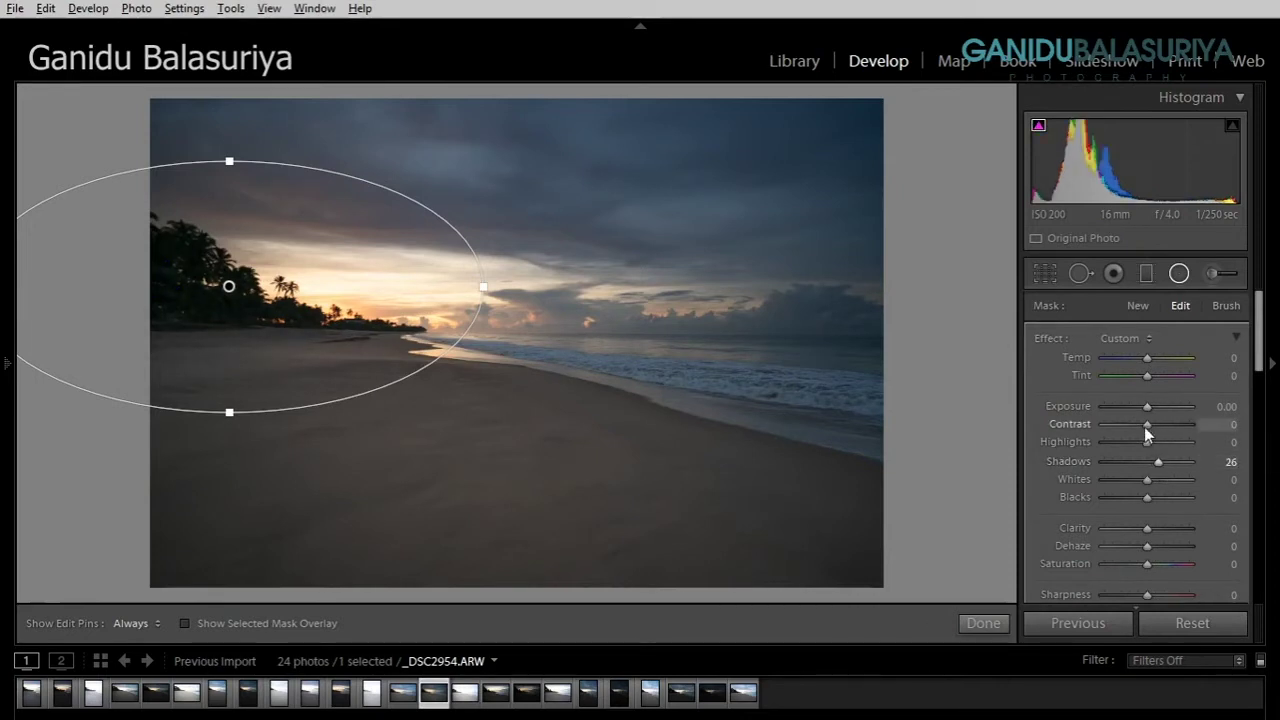
left_click_drag(1148, 405, 1152, 406)
left_click_drag(230, 314, 233, 293)
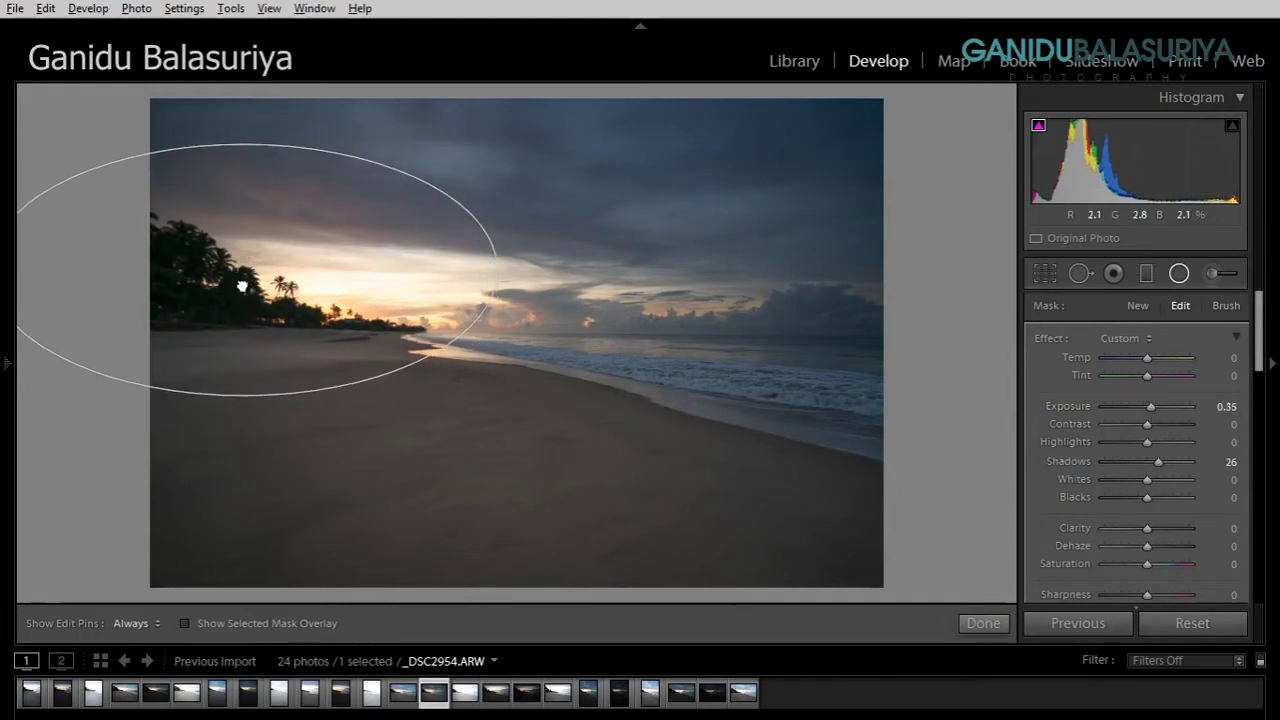
left_click_drag(233, 293, 243, 287)
scroll(1100, 430, "down", 2)
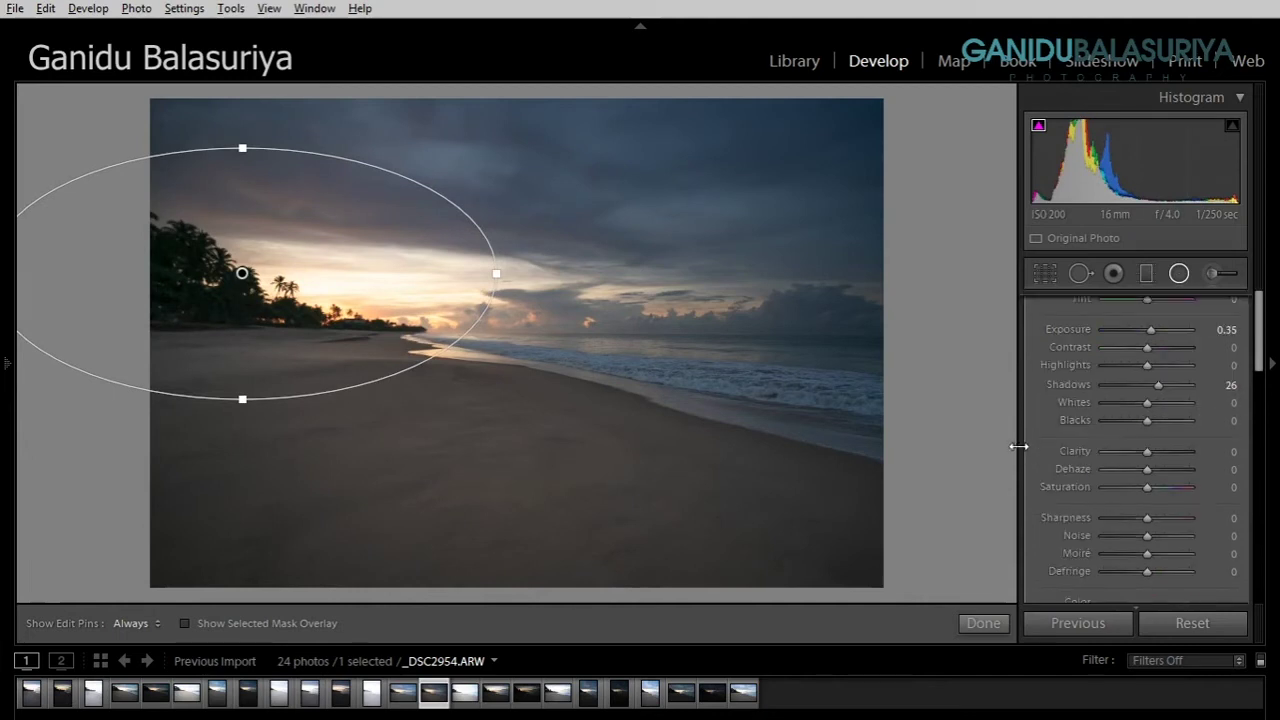
scroll(1036, 446, "down", 5)
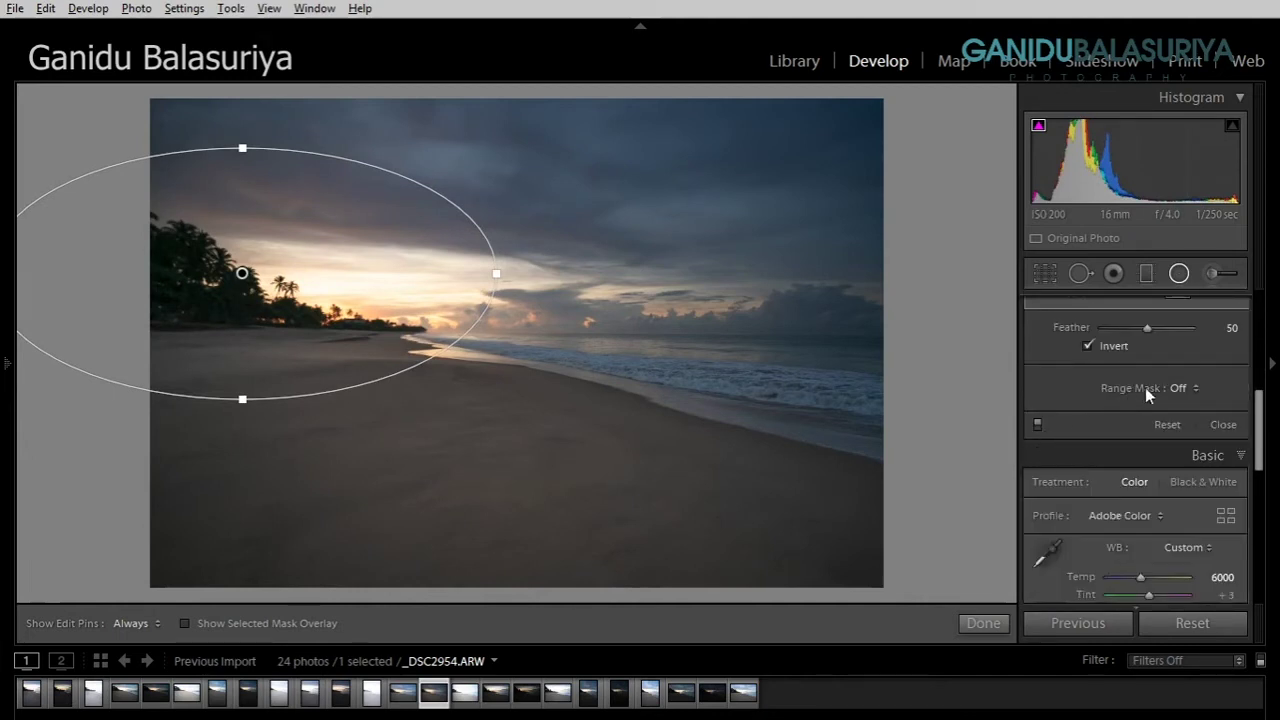
scroll(1105, 363, "down", 2)
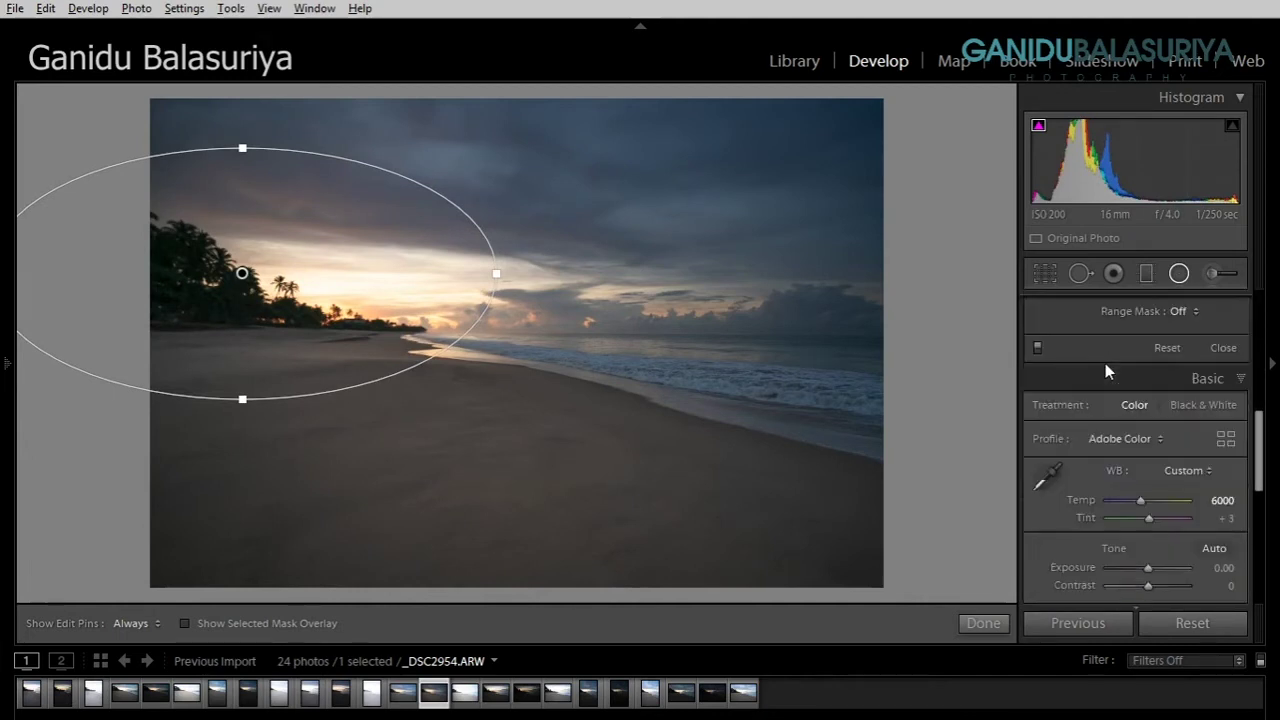
- Show the red mask overlay and reposition the ellipse over the palms and sunset
left_click(183, 623)
mouse_move(243, 278)
left_mouse_down()
mouse_move(263, 292)
mouse_move(224, 323)
mouse_move(257, 320)
mouse_move(249, 340)
mouse_move(234, 286)
mouse_move(227, 297)
left_mouse_up()
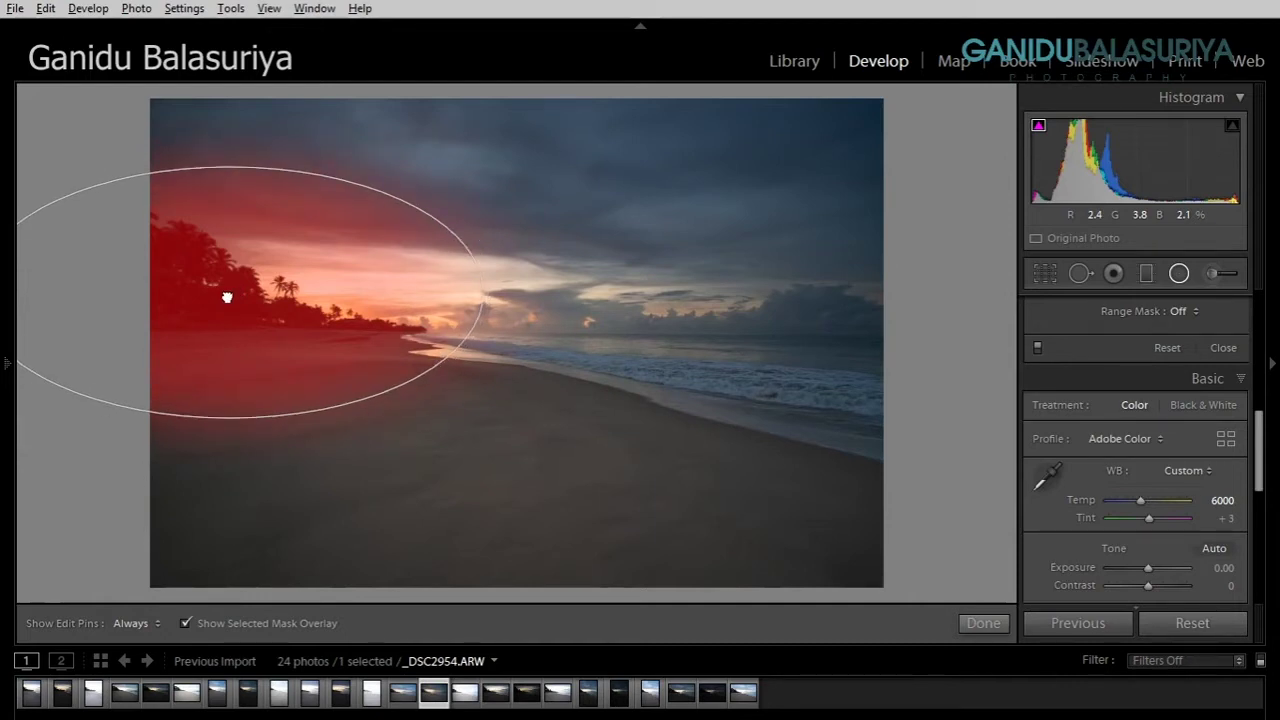
left_click_drag(227, 297, 229, 291)
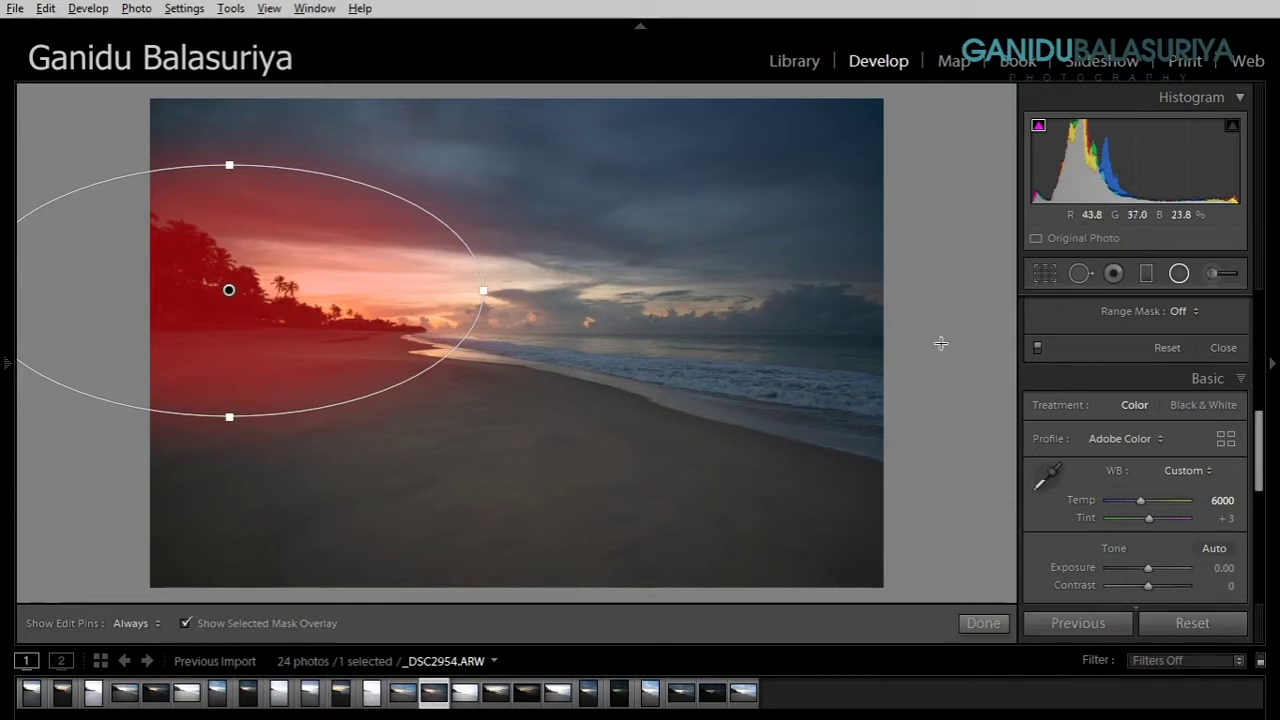
- Scroll the filter panel down to the Range Mask dropdown and open its options
scroll(1150, 366, "up", 3)
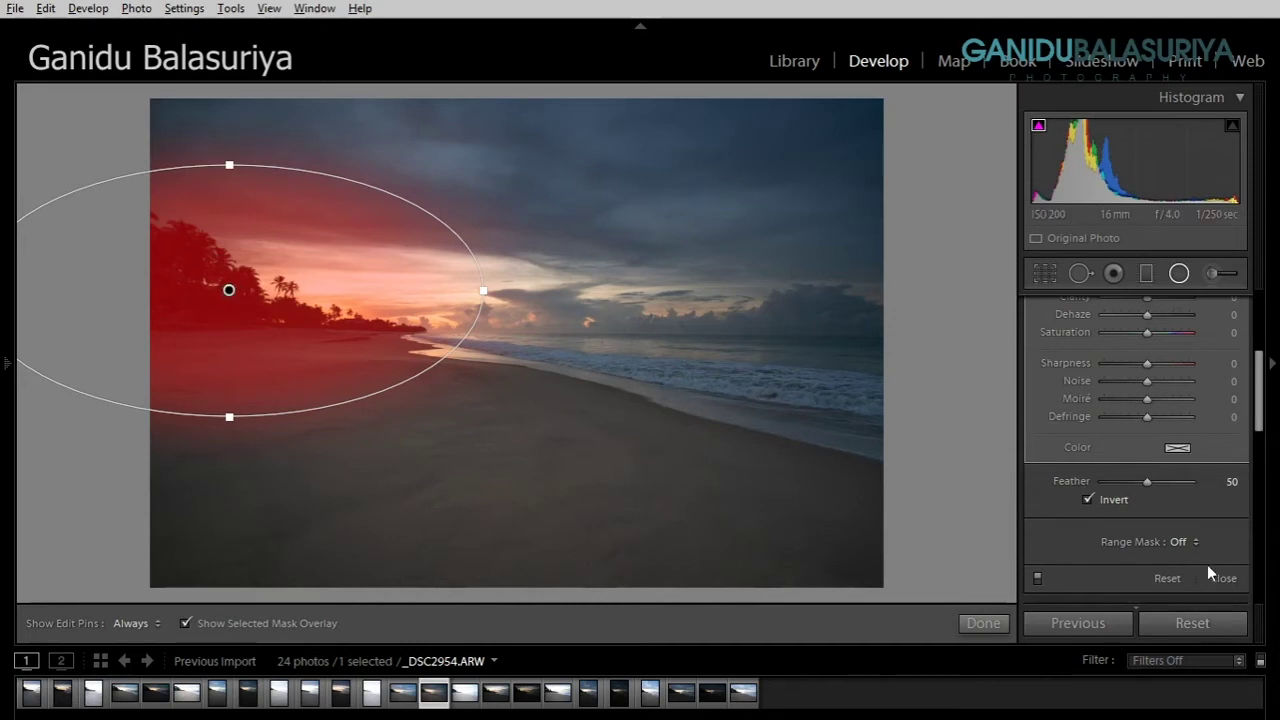
scroll(1157, 432, "up", 5)
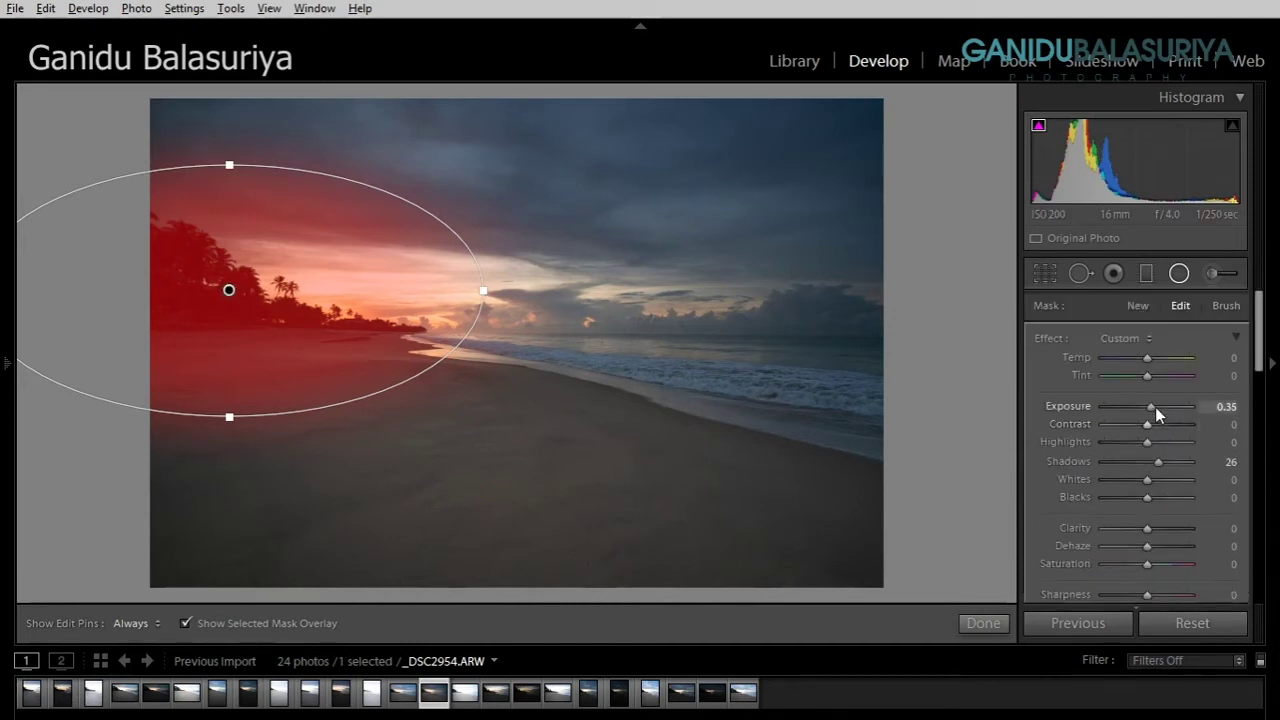
scroll(1121, 490, "down", 2)
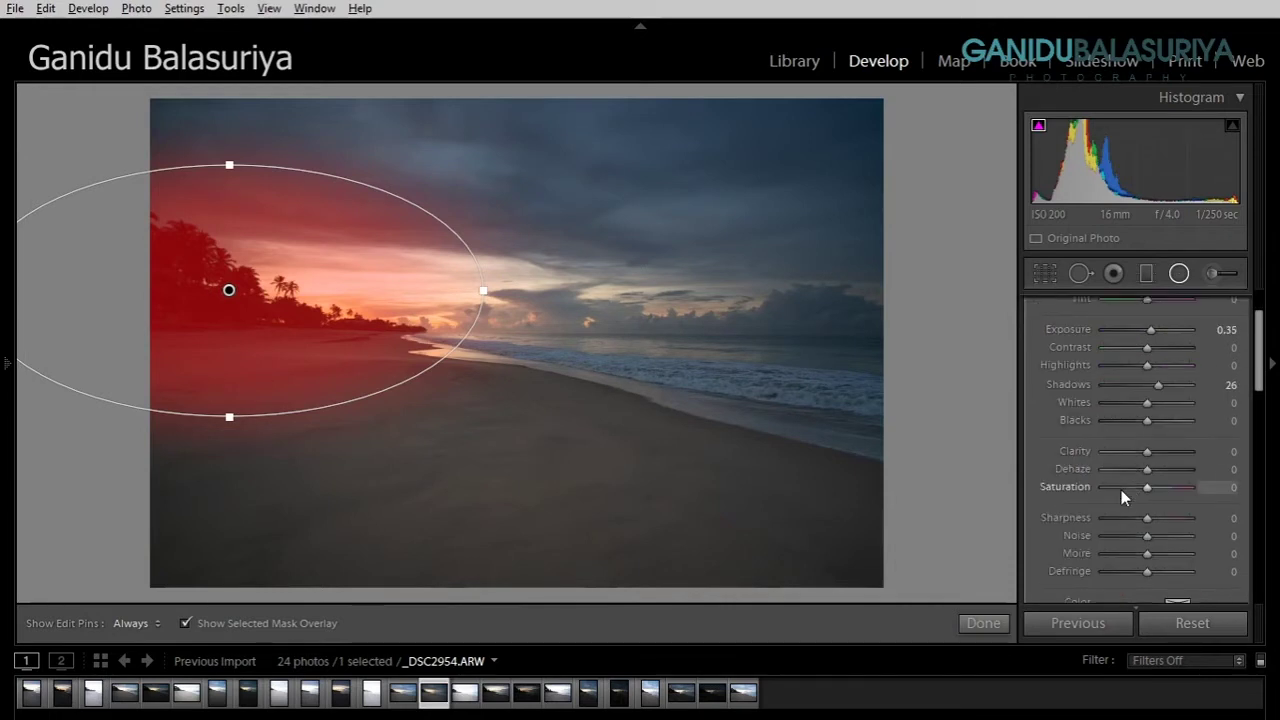
left_click_drag(1259, 362, 1257, 340)
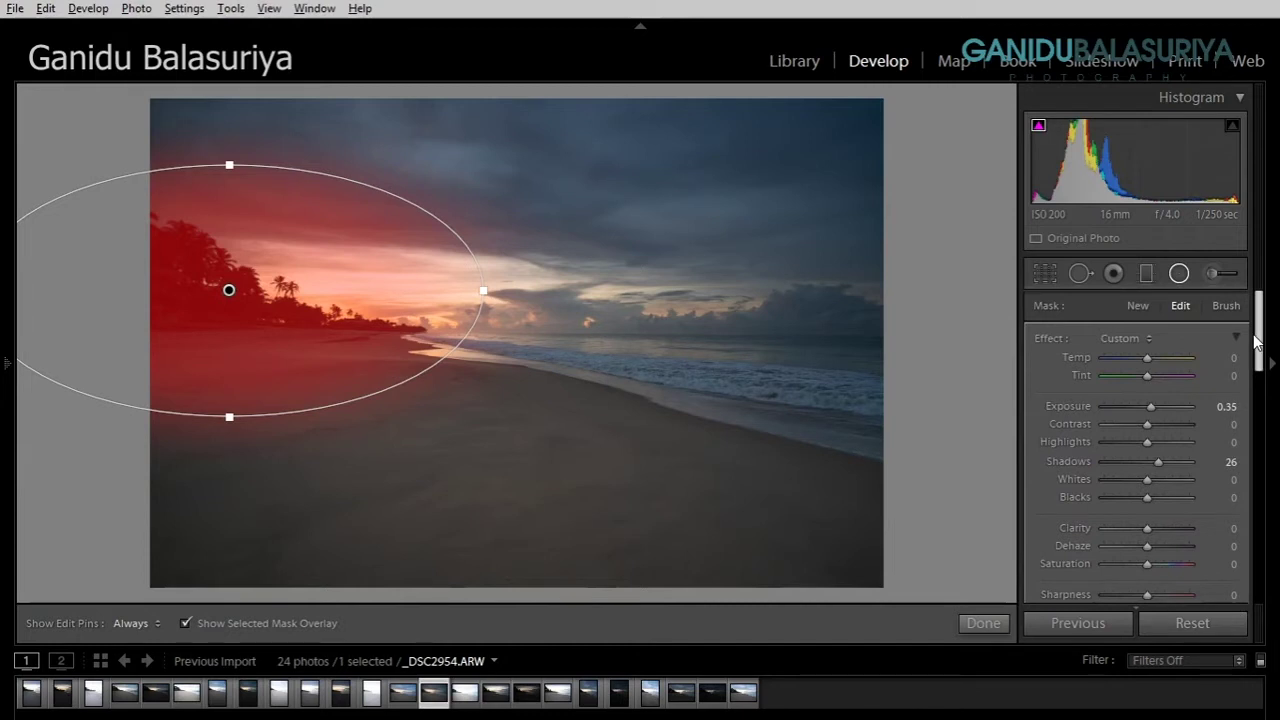
scroll(1130, 450, "down", 3)
scroll(1125, 470, "down", 3)
scroll(1121, 494, "down", 3)
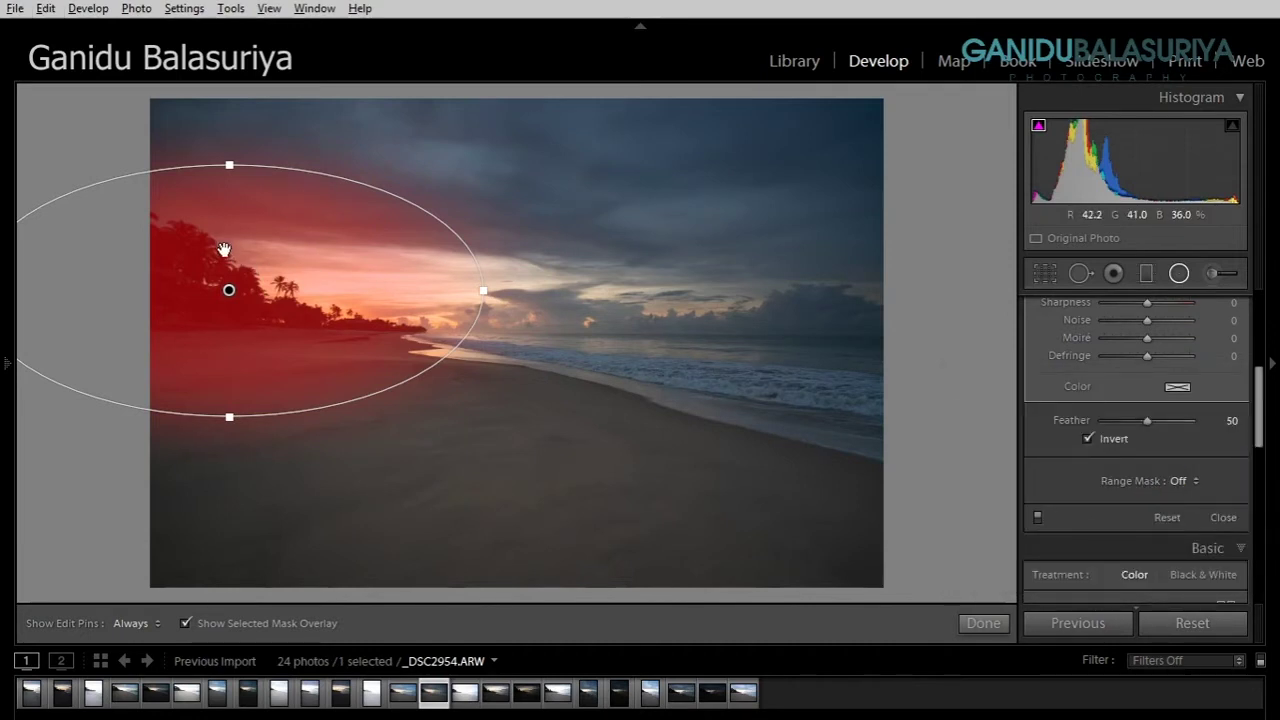
left_click(1190, 483)
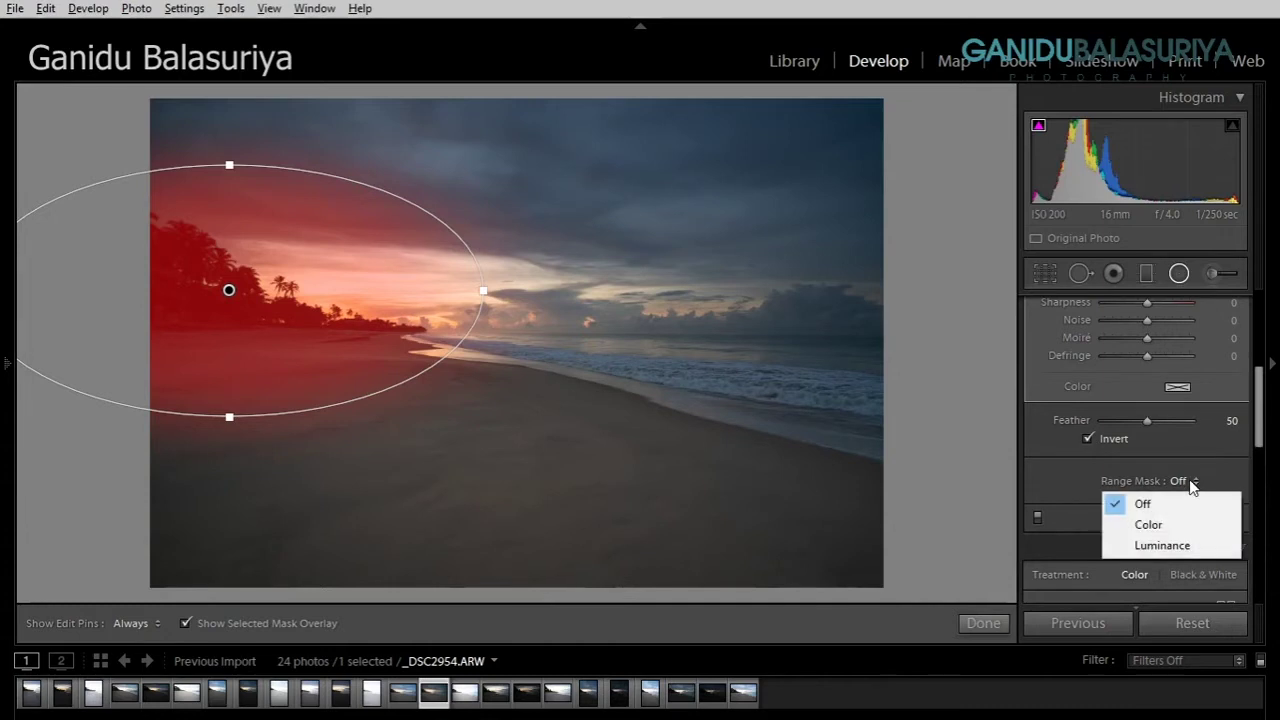
- Apply a Luminance range mask with Range 0/28 and Smoothness 68, nudging the ellipse up
left_click(1181, 545)
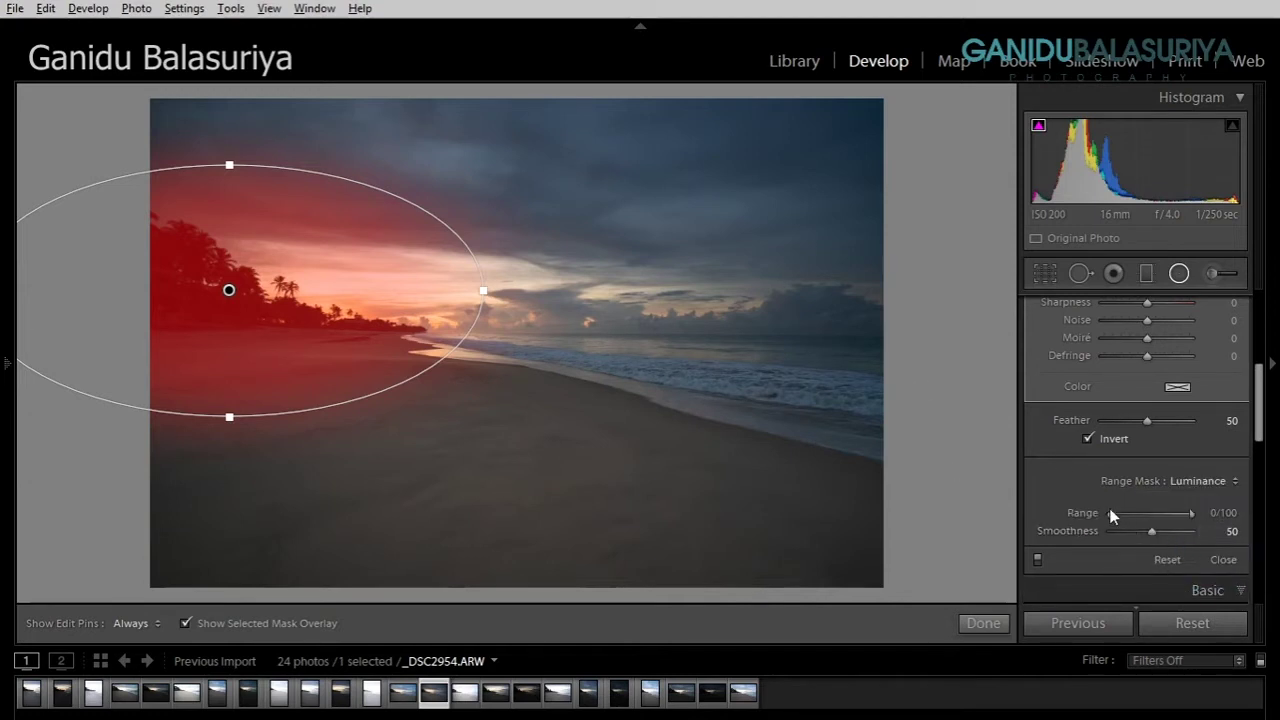
mouse_move(1110, 512)
left_mouse_down()
mouse_move(1121, 516)
mouse_move(1100, 516)
left_mouse_up()
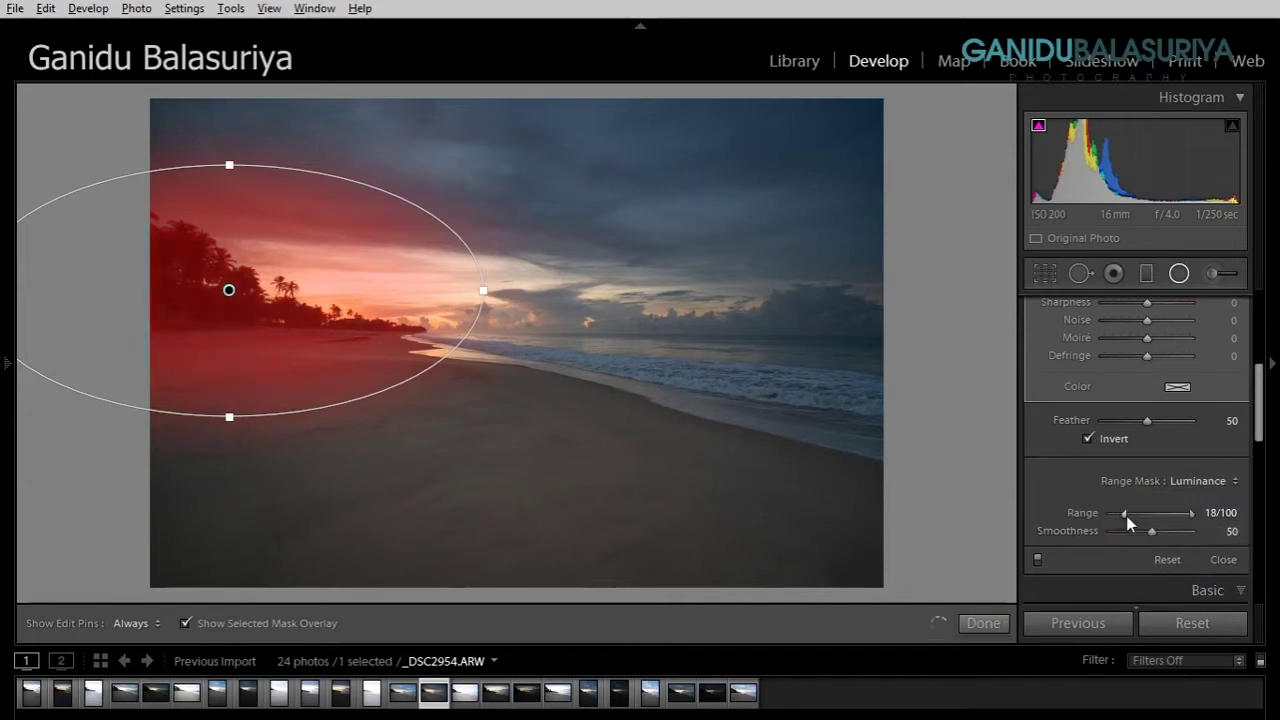
left_click_drag(1193, 514, 1145, 514)
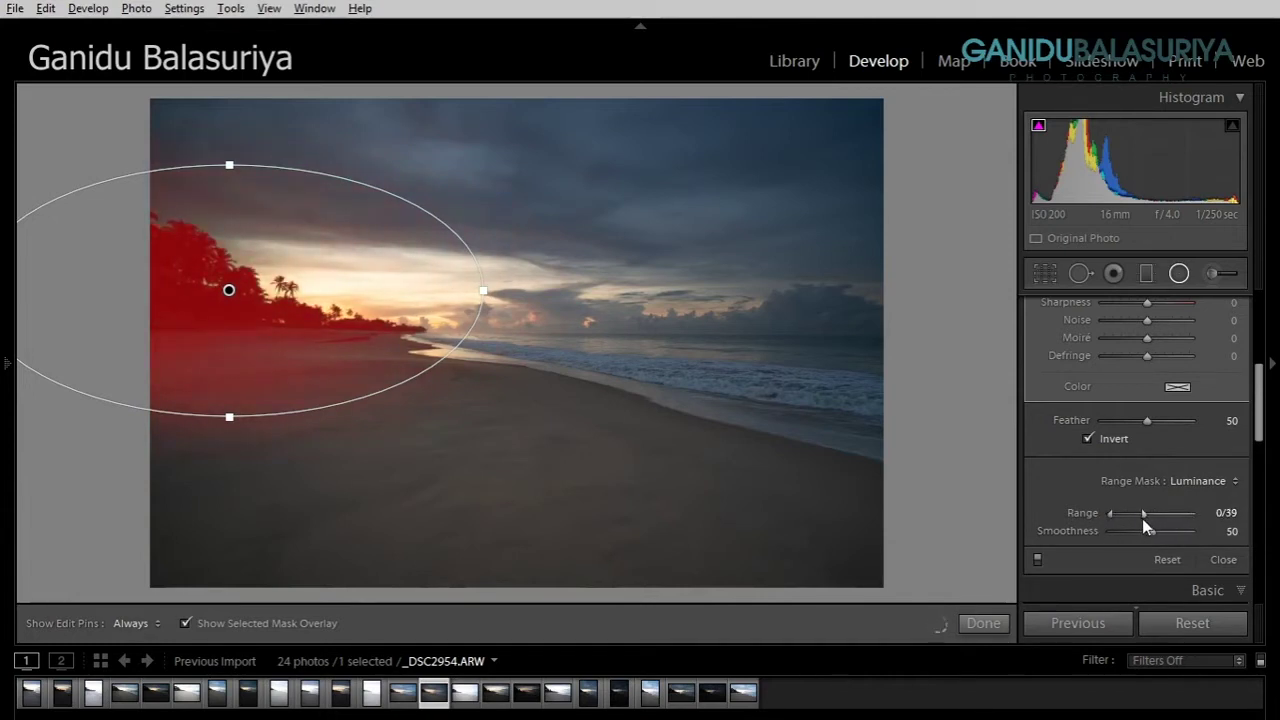
left_click_drag(1143, 518, 1170, 532)
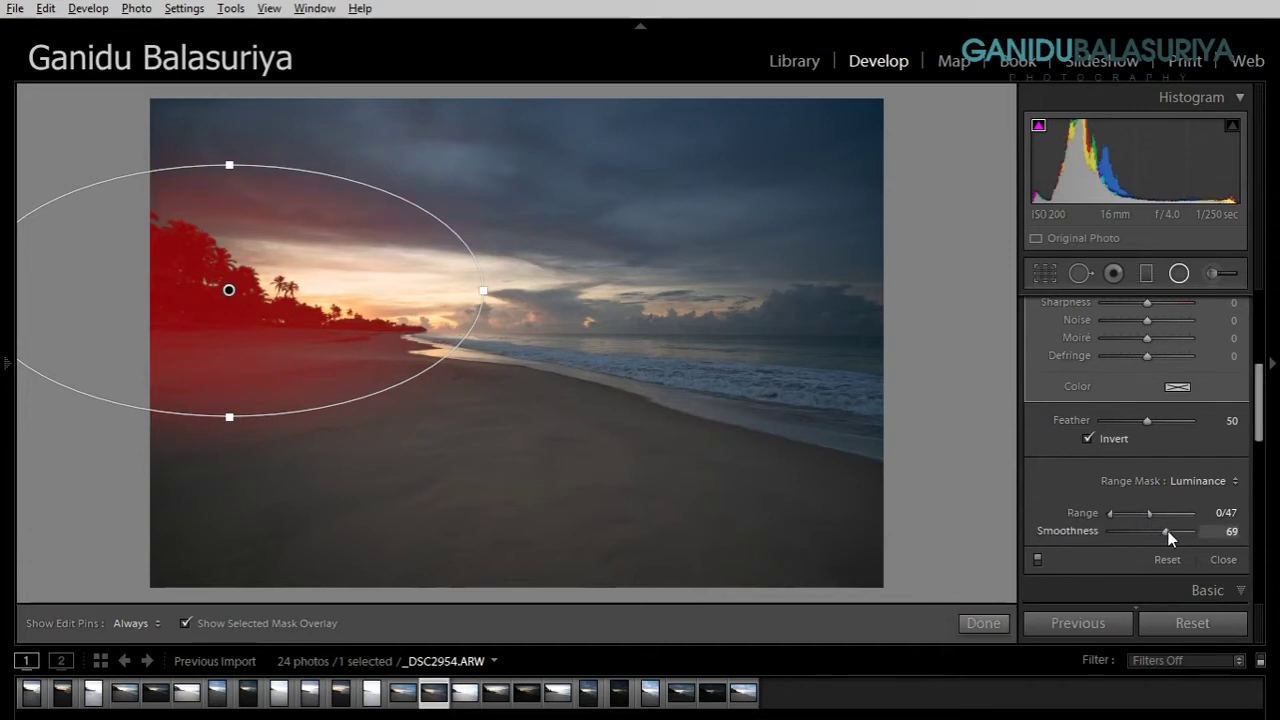
left_click_drag(1148, 512, 1134, 516)
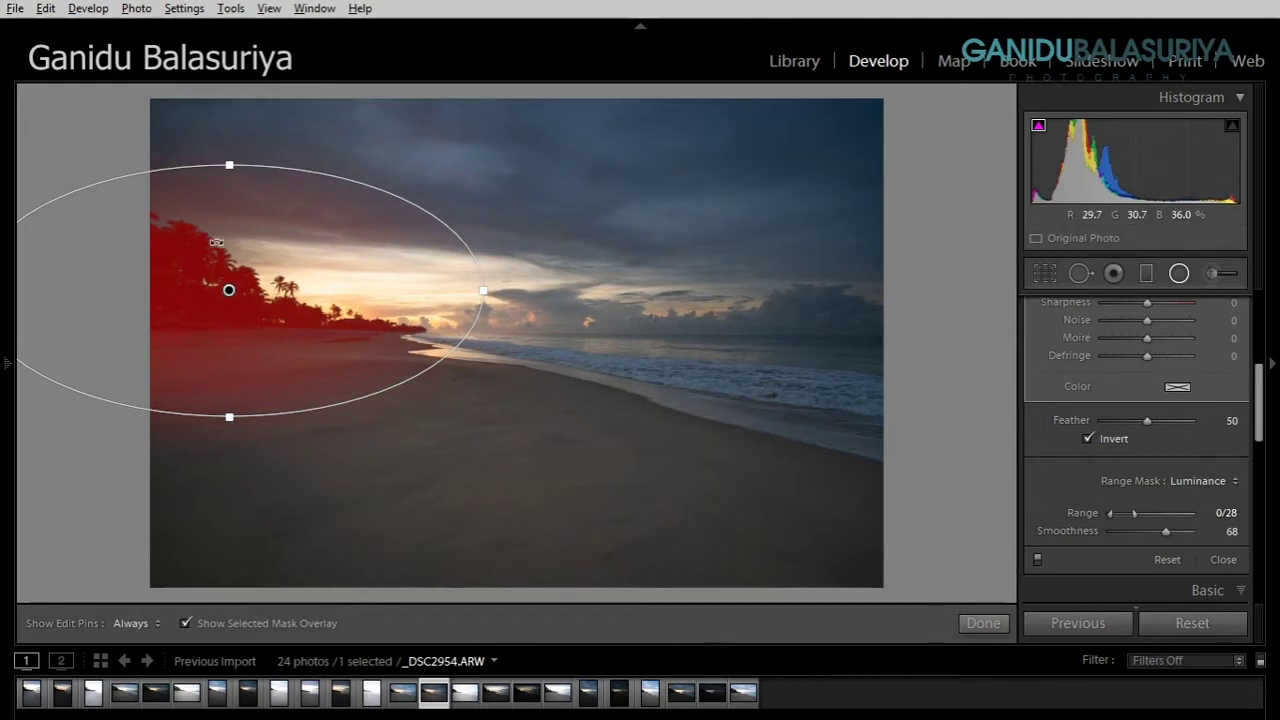
left_click_drag(229, 292, 230, 284)
left_click(984, 623)
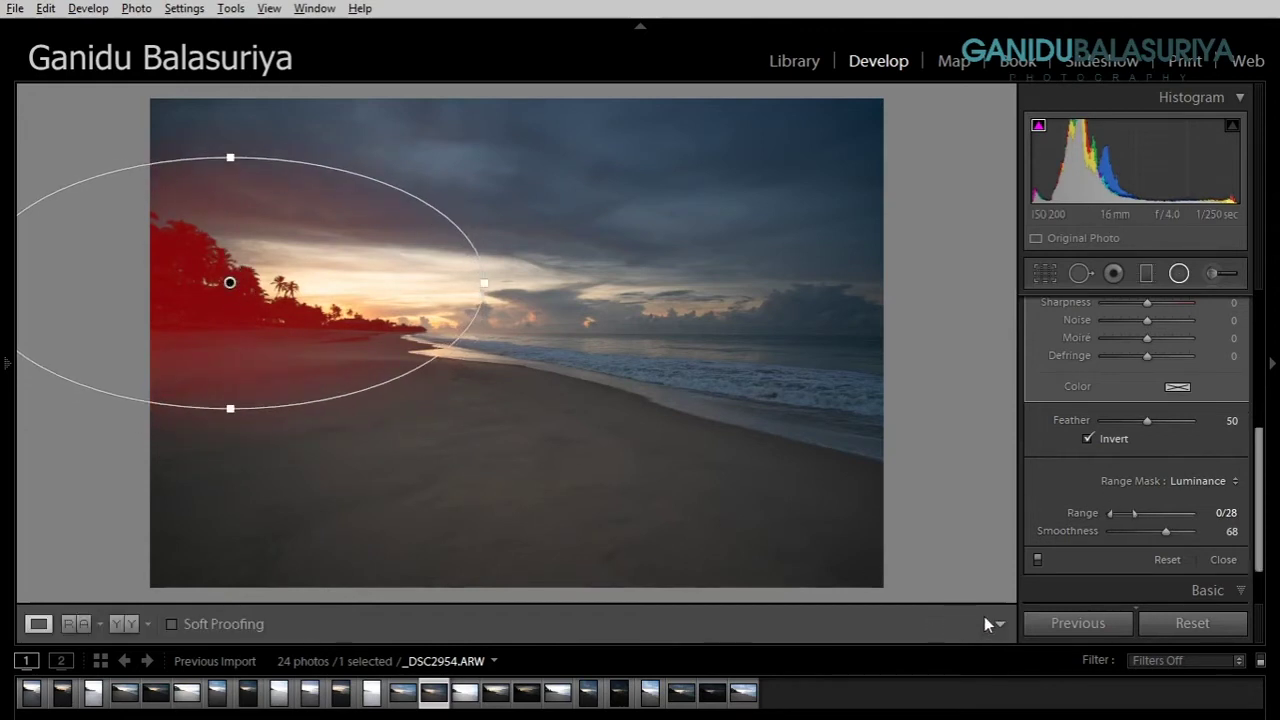
scroll(1083, 368, "up", 5)
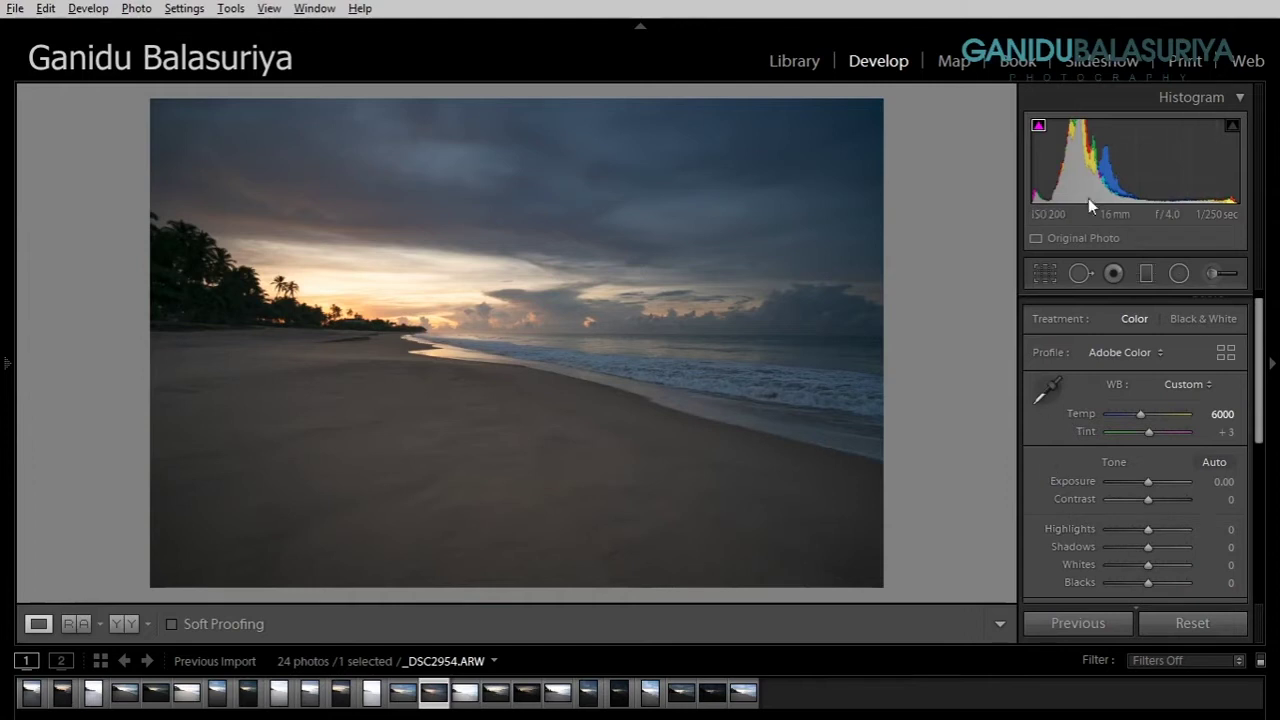
- Reselect the palm radial filter, hide its mask overlay, and preview then reset its Temp
left_click(1178, 275)
left_click(229, 283)
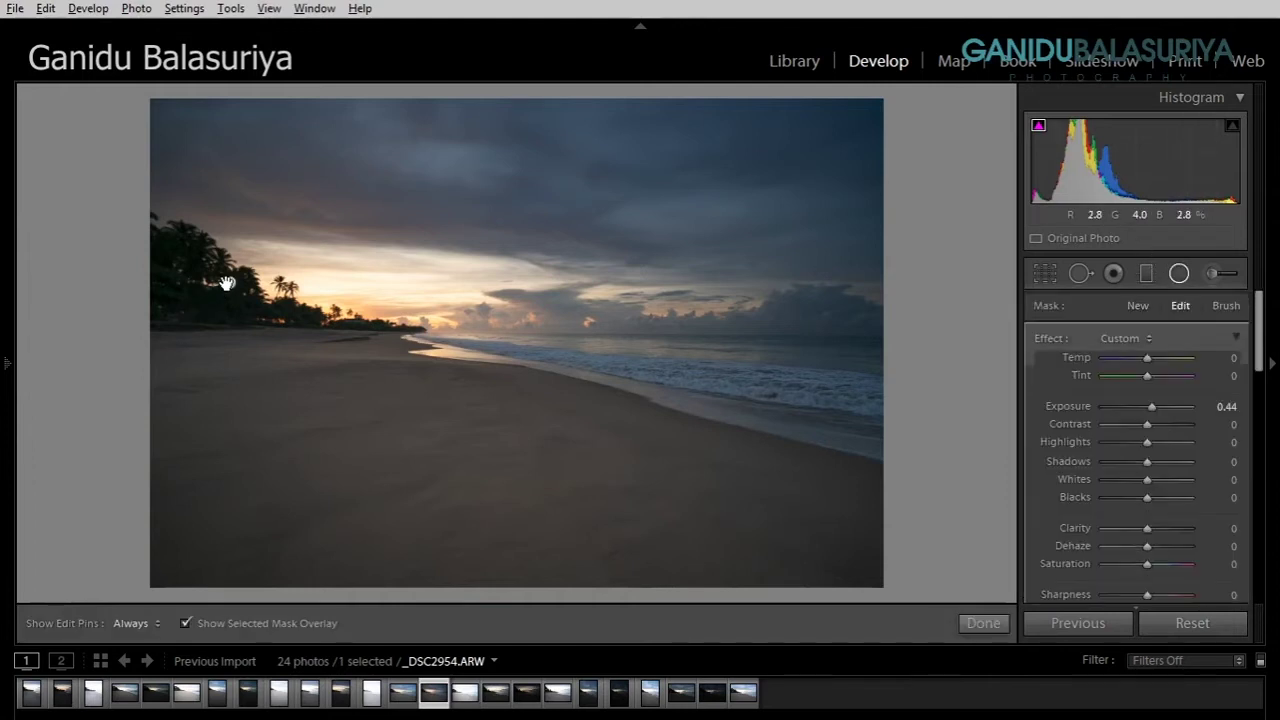
left_click(186, 623)
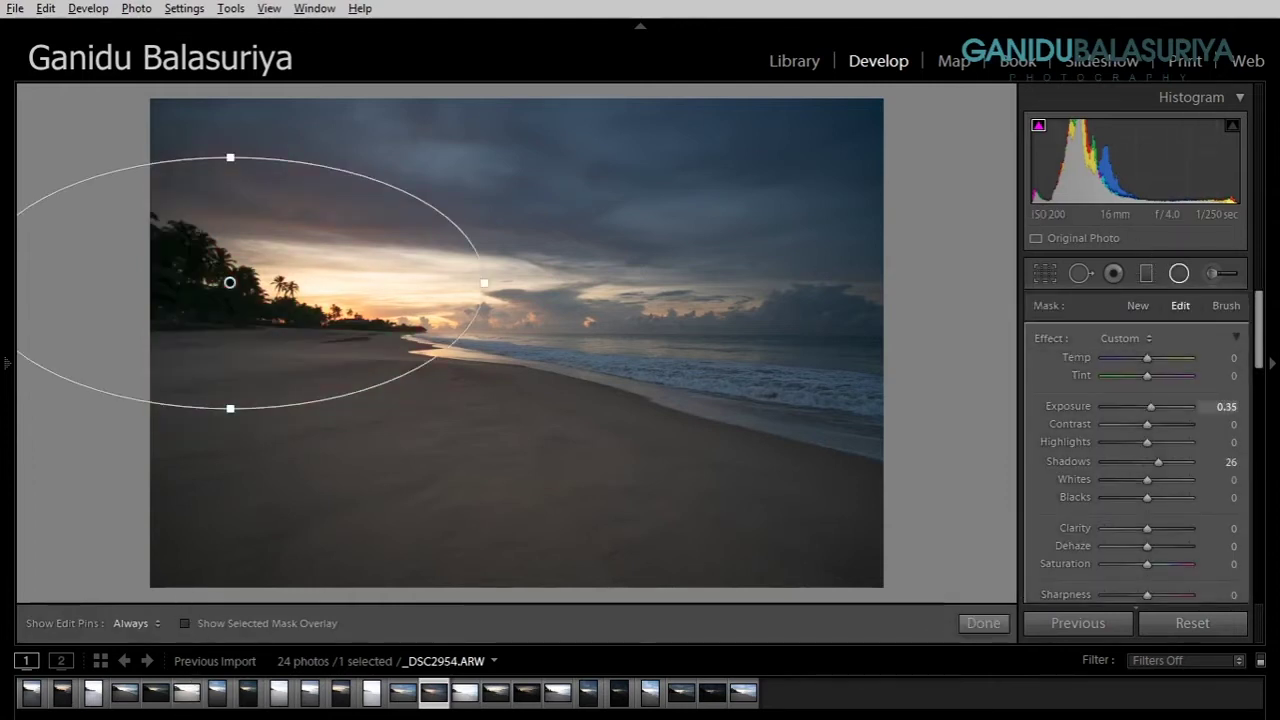
left_click_drag(1181, 364, 1019, 366)
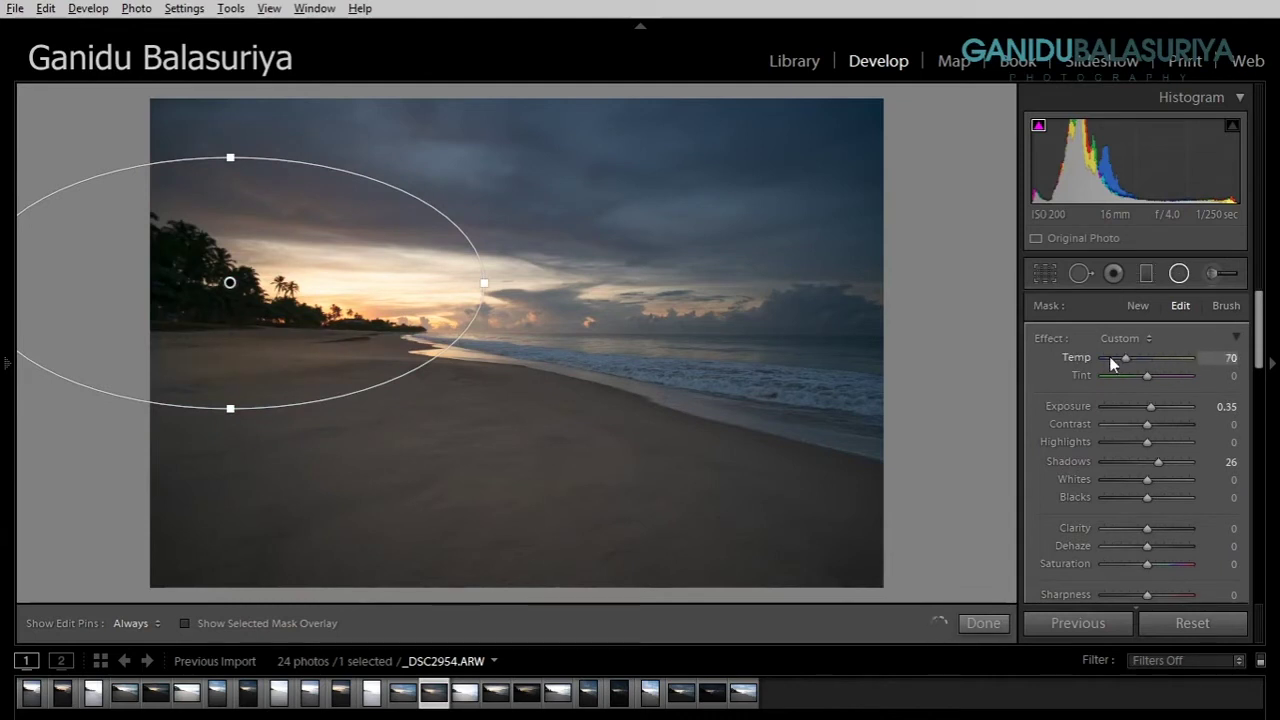
left_click_drag(1128, 362, 1220, 360)
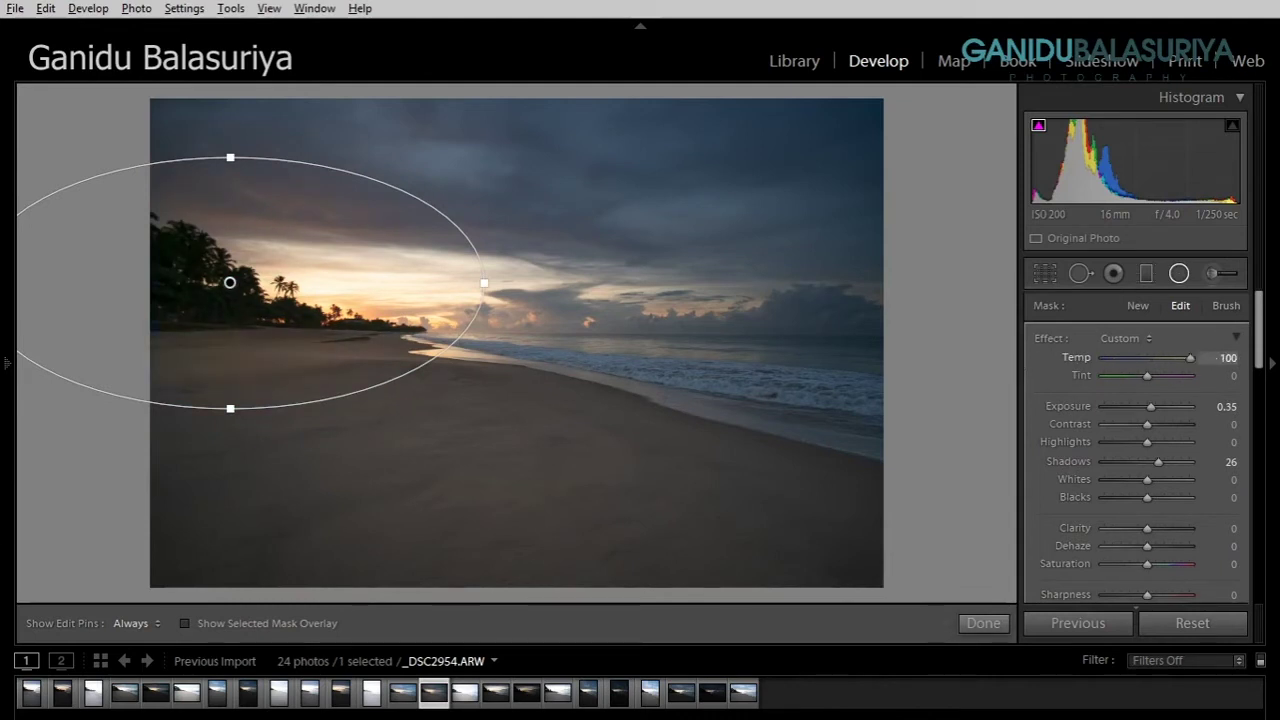
double_click(1076, 358)
- Set the radial filter's Exposure to 1.04 and Shadows to 24
left_click_drag(1151, 406, 1191, 406)
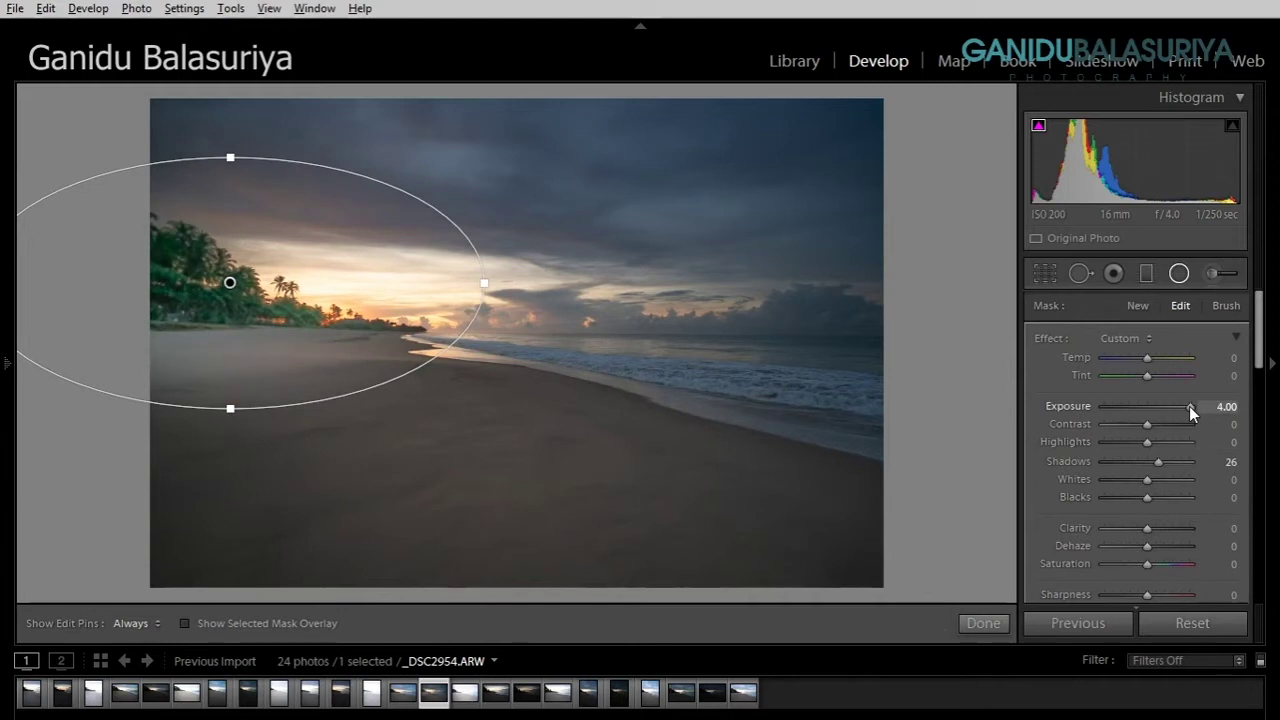
double_click(1082, 401)
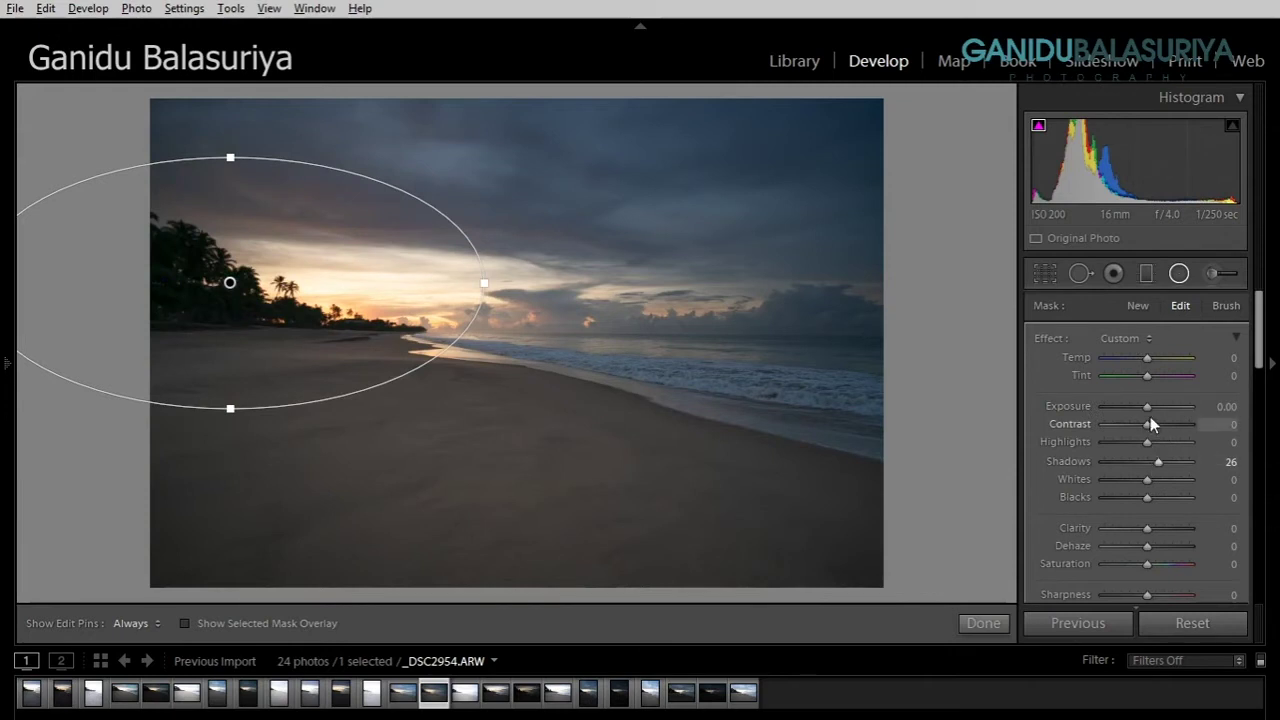
left_click_drag(1148, 406, 1159, 407)
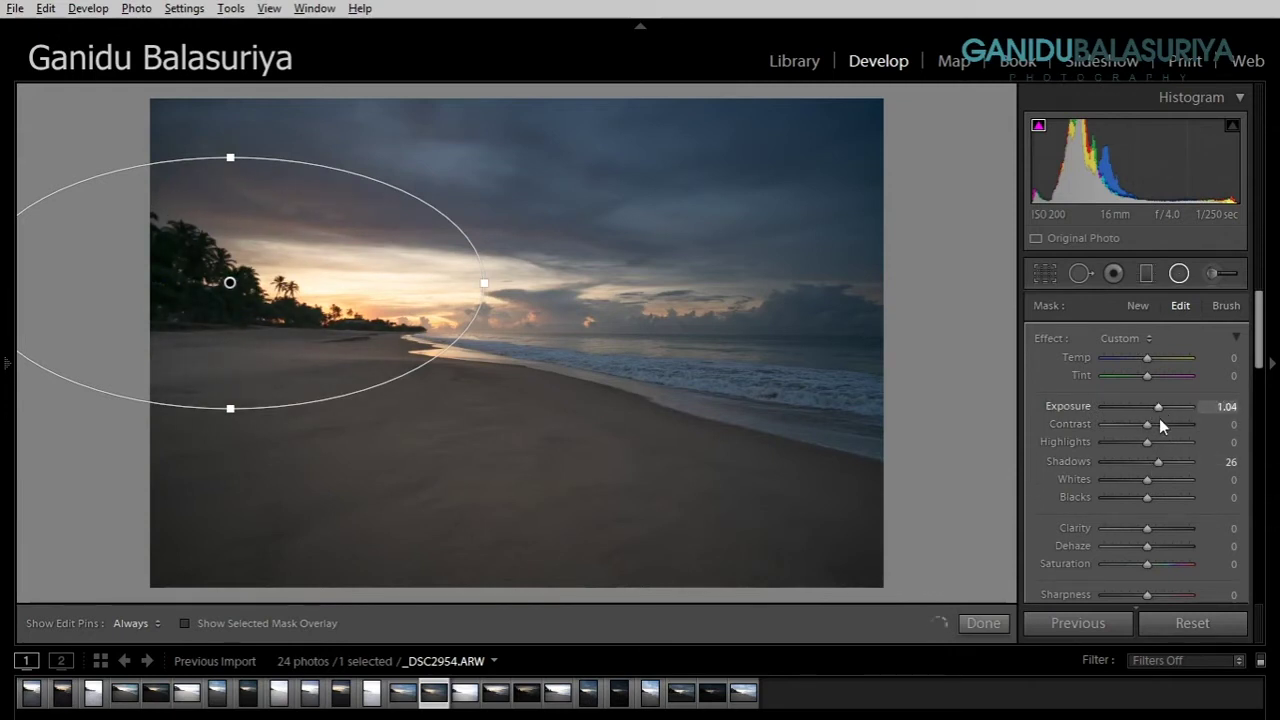
left_click_drag(1160, 460, 1168, 463)
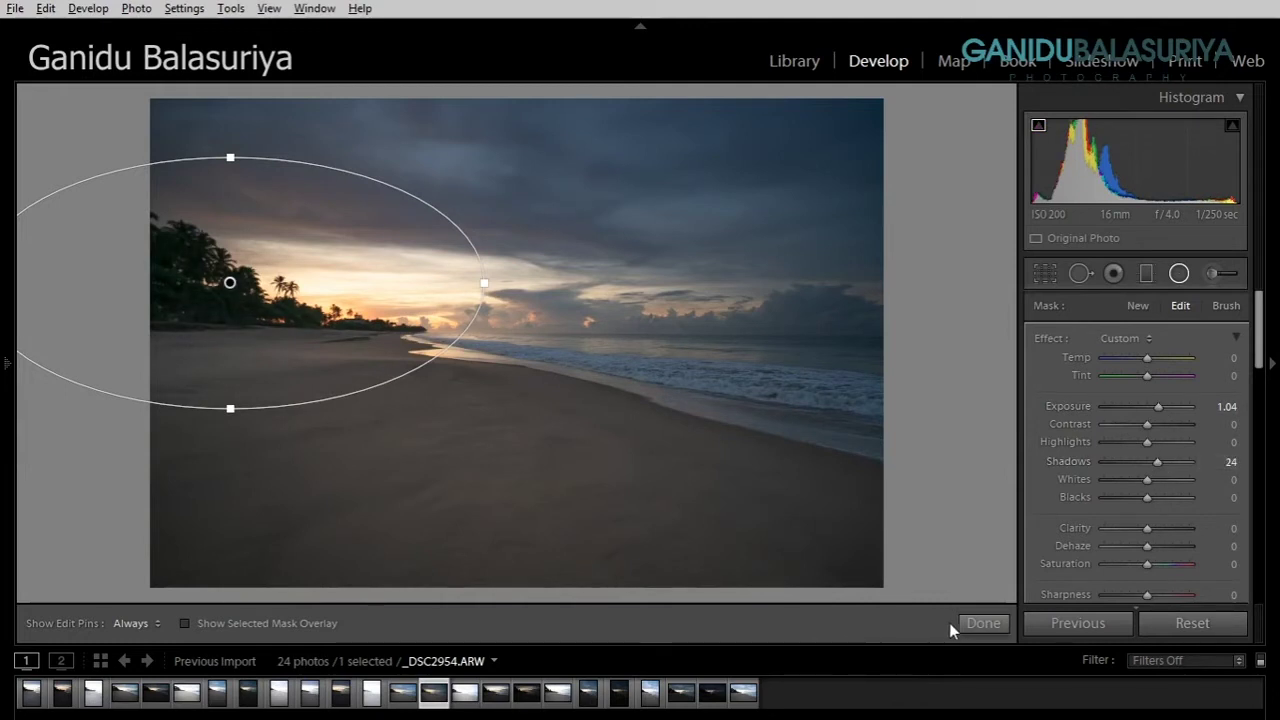
left_click(973, 622)
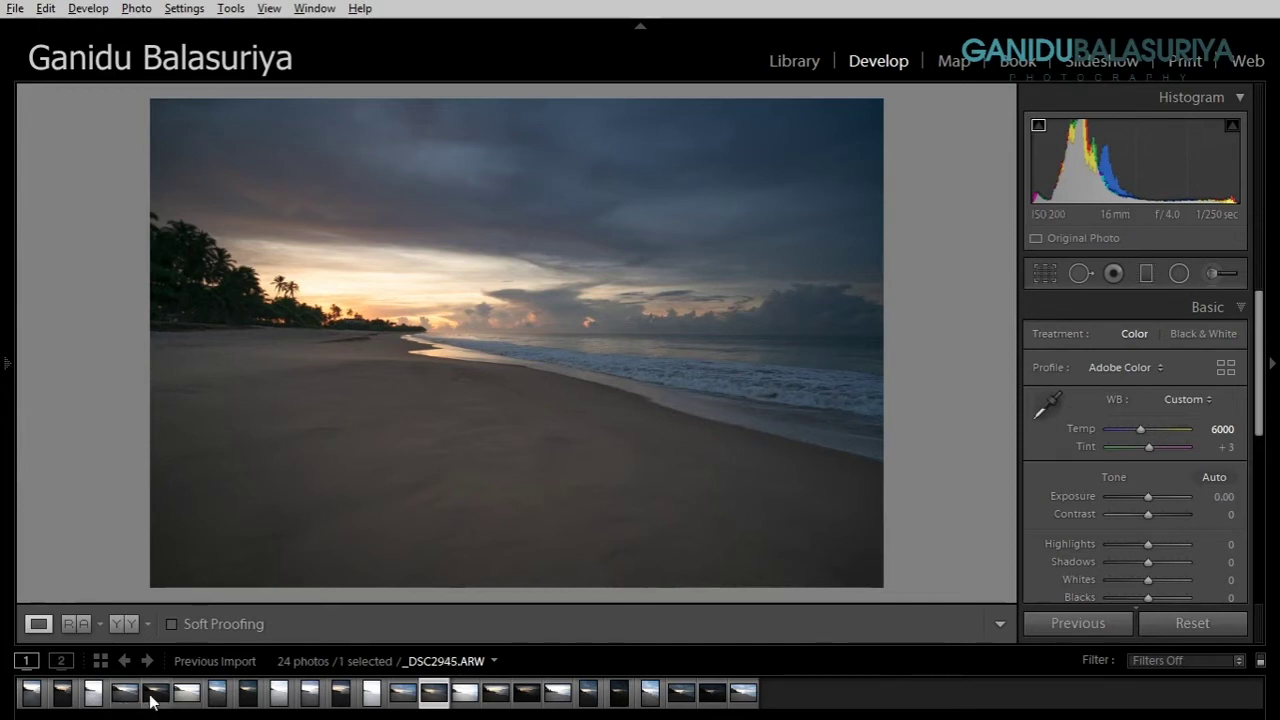
- Browse the beach shots, hide the shadow clipping warning, and select _DSC2954.ARW
left_click(528, 702)
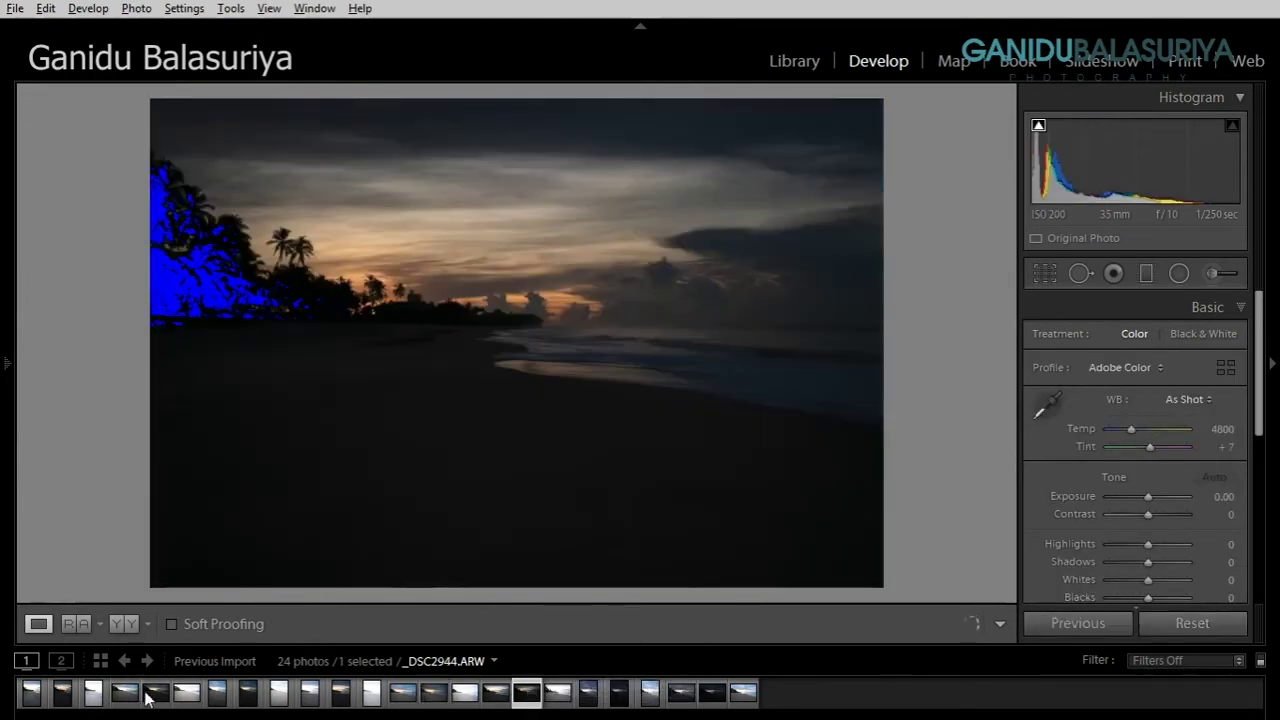
left_click(155, 694)
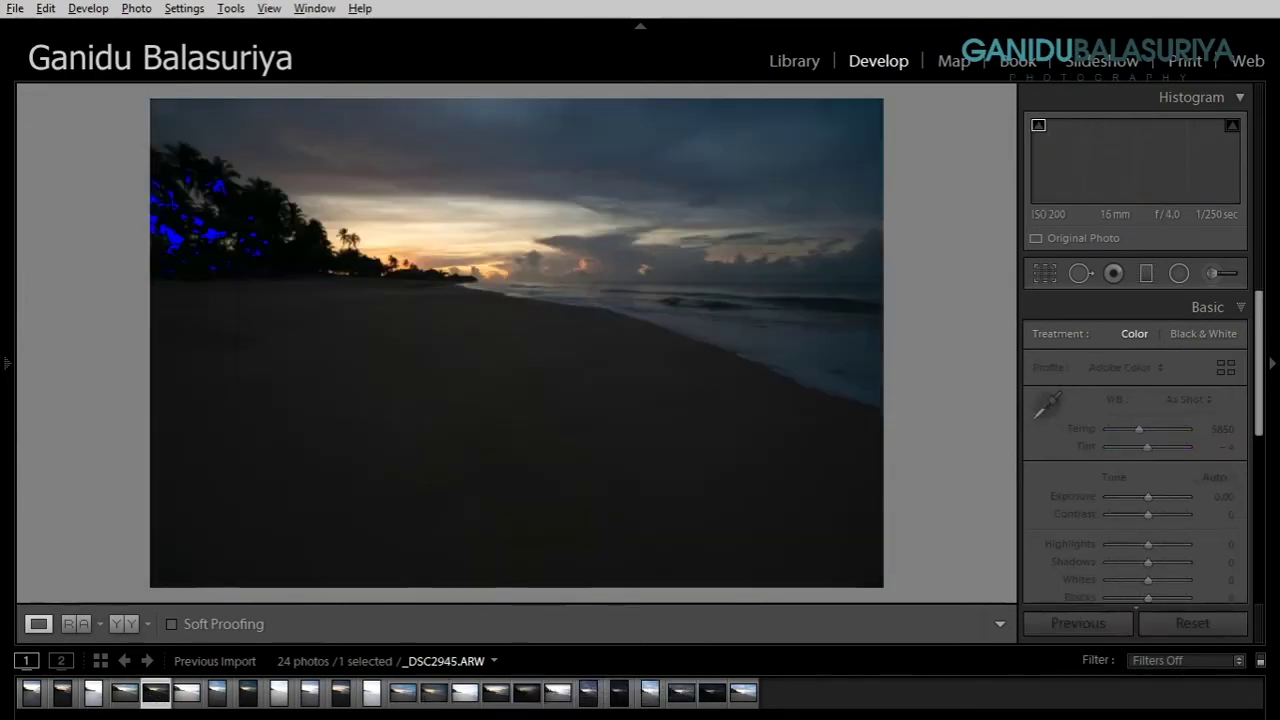
left_click(1038, 128)
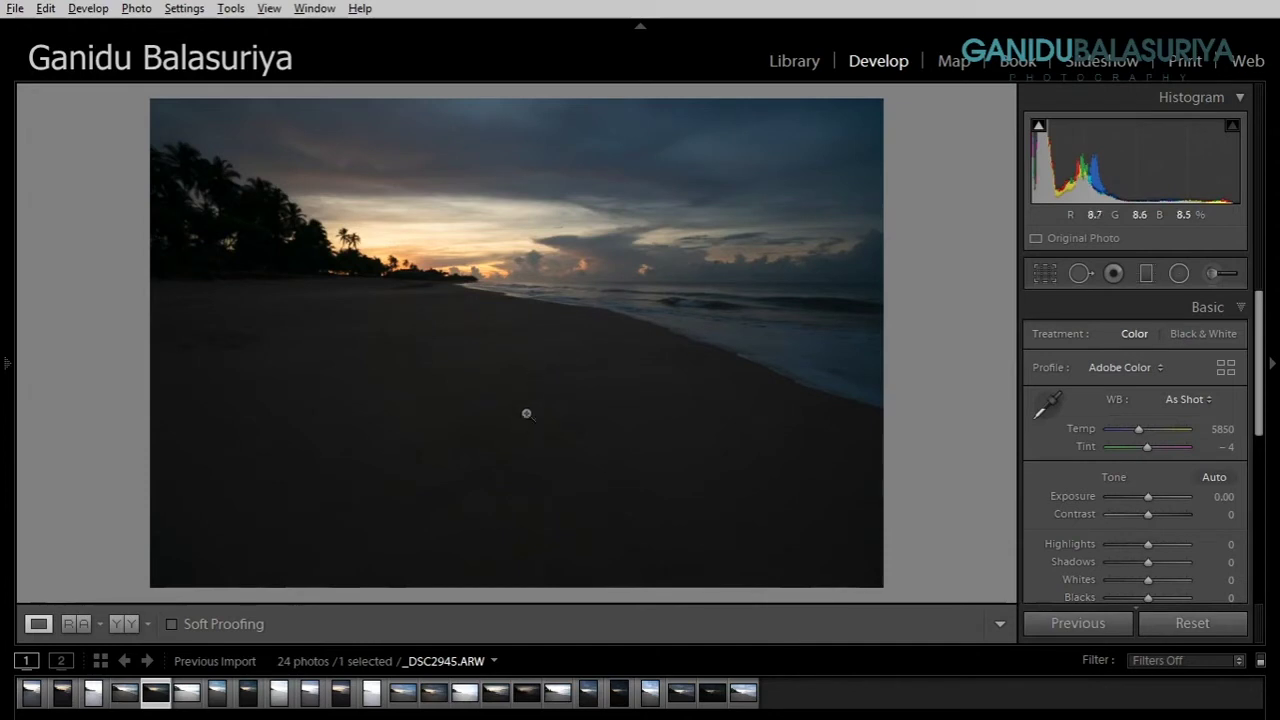
left_click(434, 697)
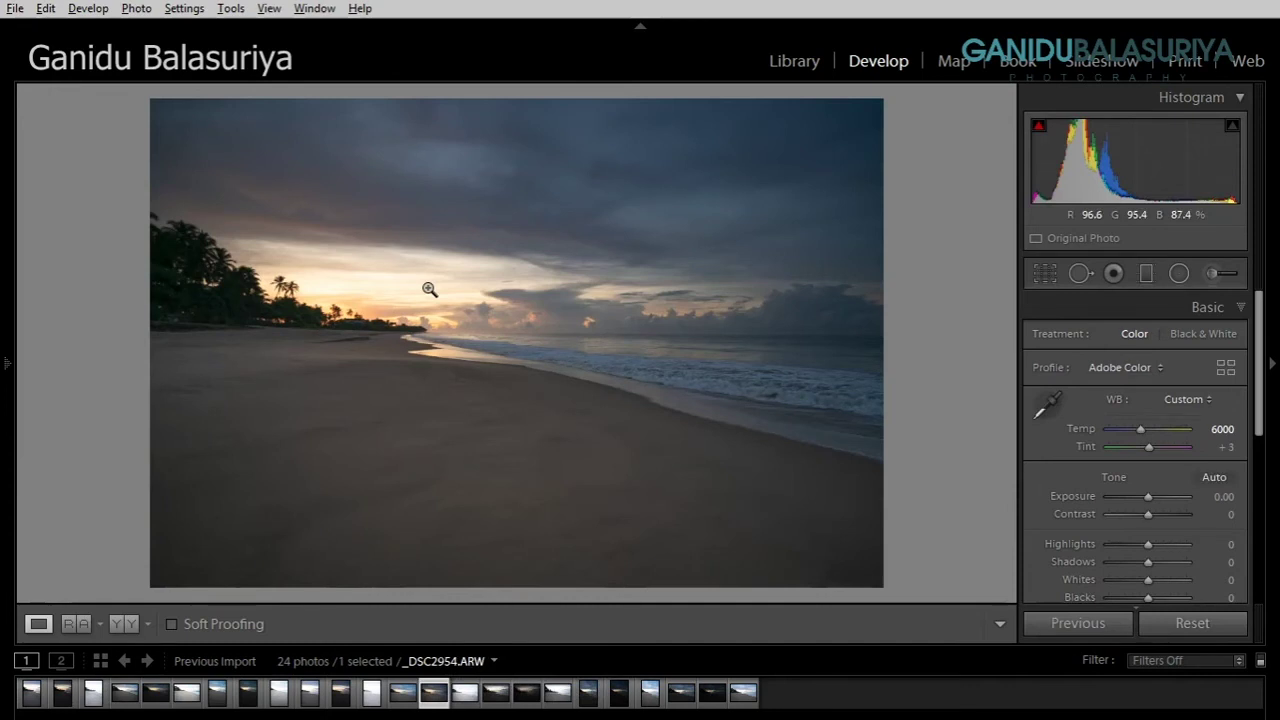
- Toggle the info overlay on and off, then exit the Radial Filter without changes
key("i")
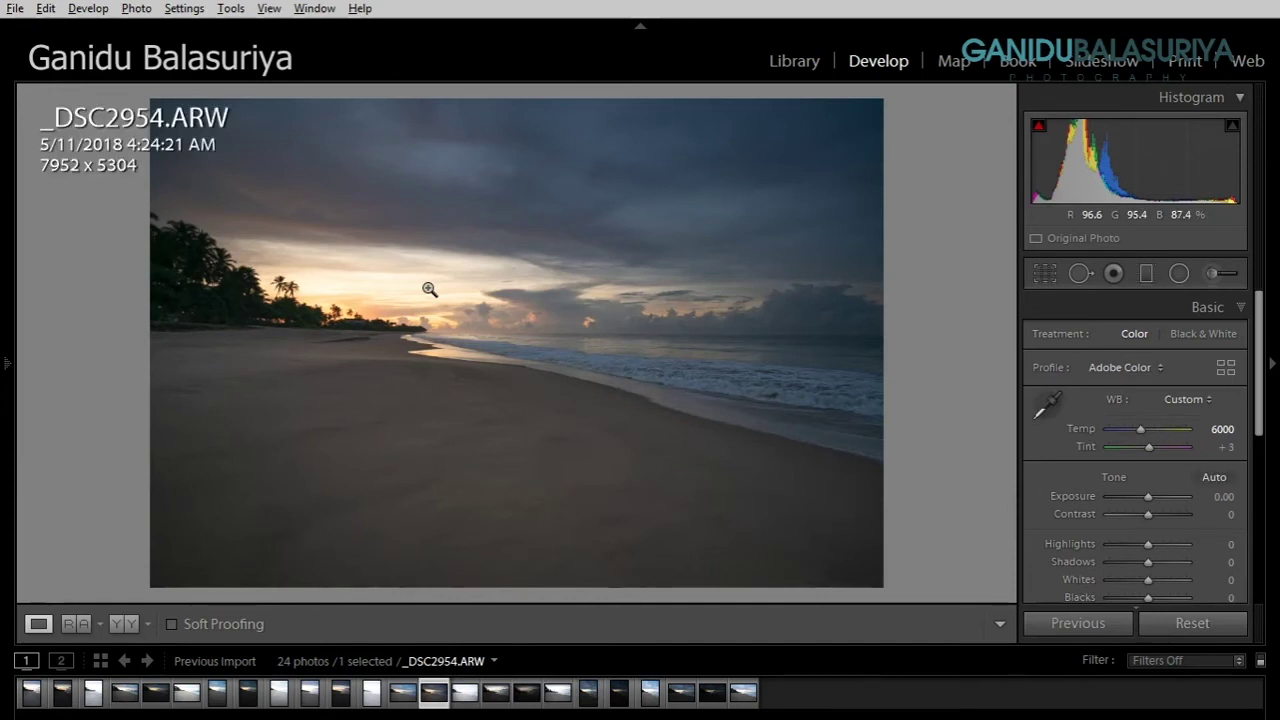
key("i")
key("i")
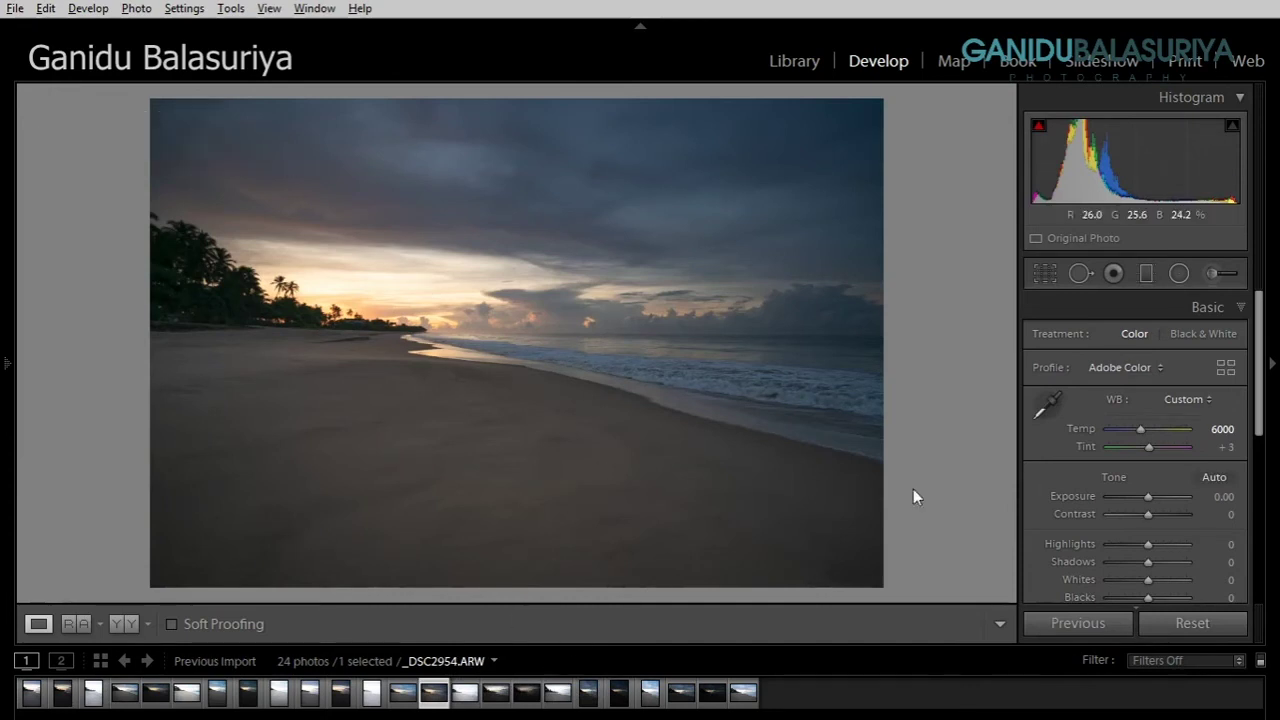
scroll(1100, 400, "down", 1)
left_click(1179, 273)
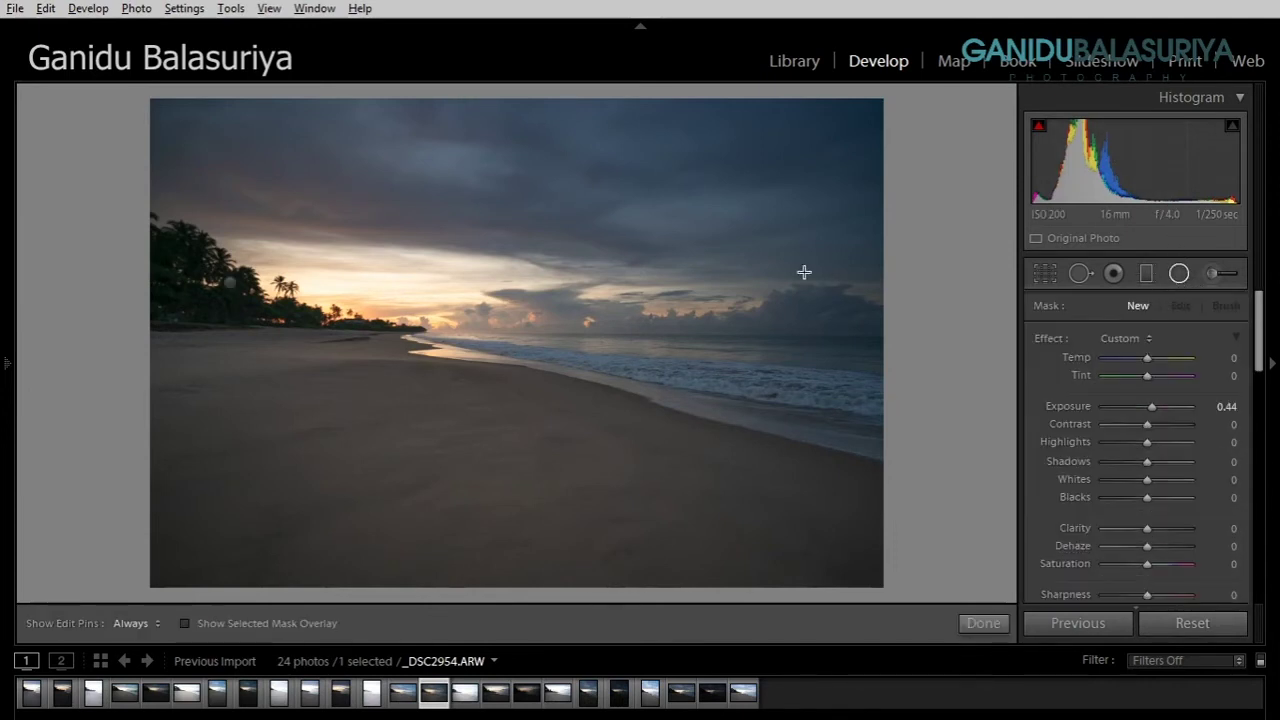
left_click(985, 624)
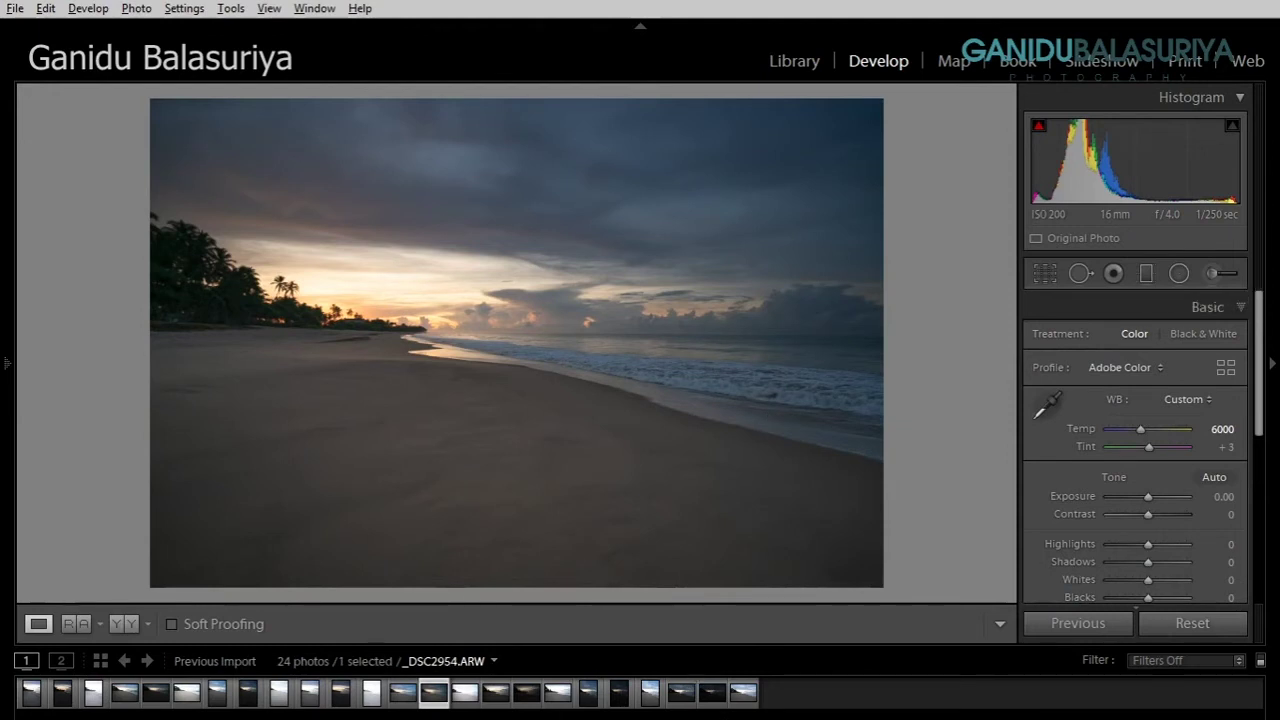
- Lay a graduated filter across the upper sky with Exposure −1.22 and Contrast 37
left_click(1138, 275)
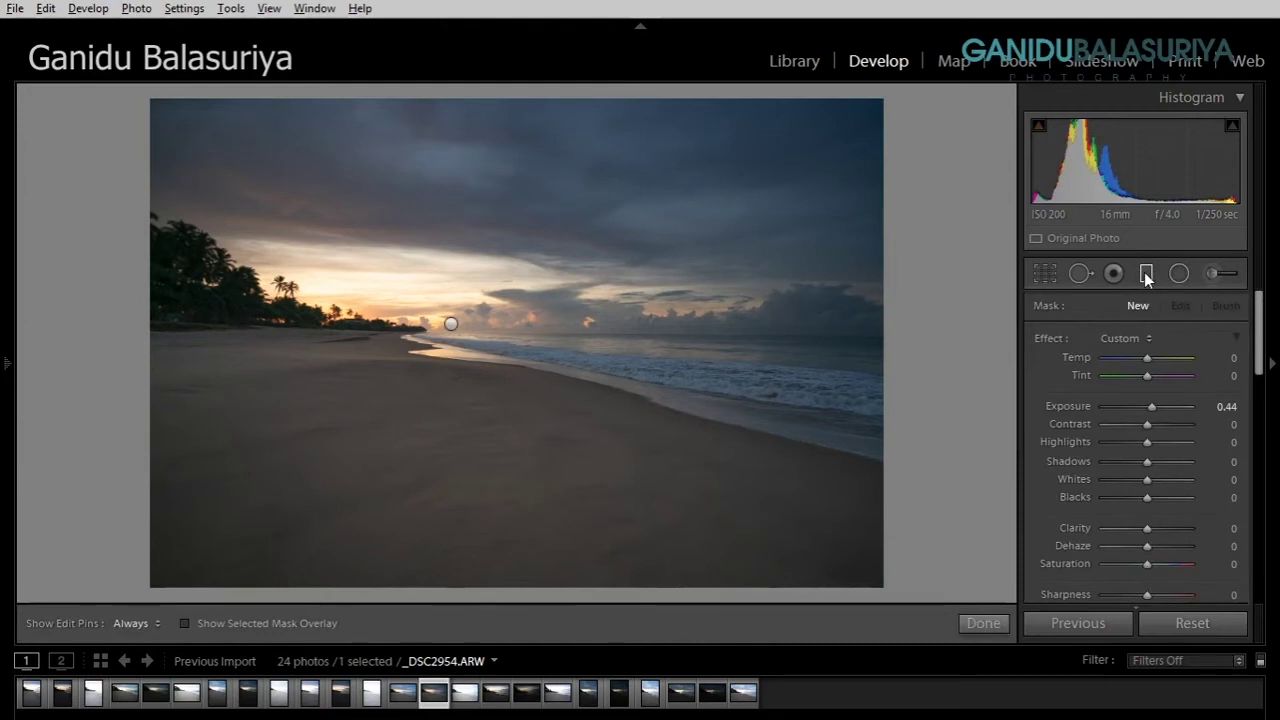
left_click_drag(634, 100, 633, 323)
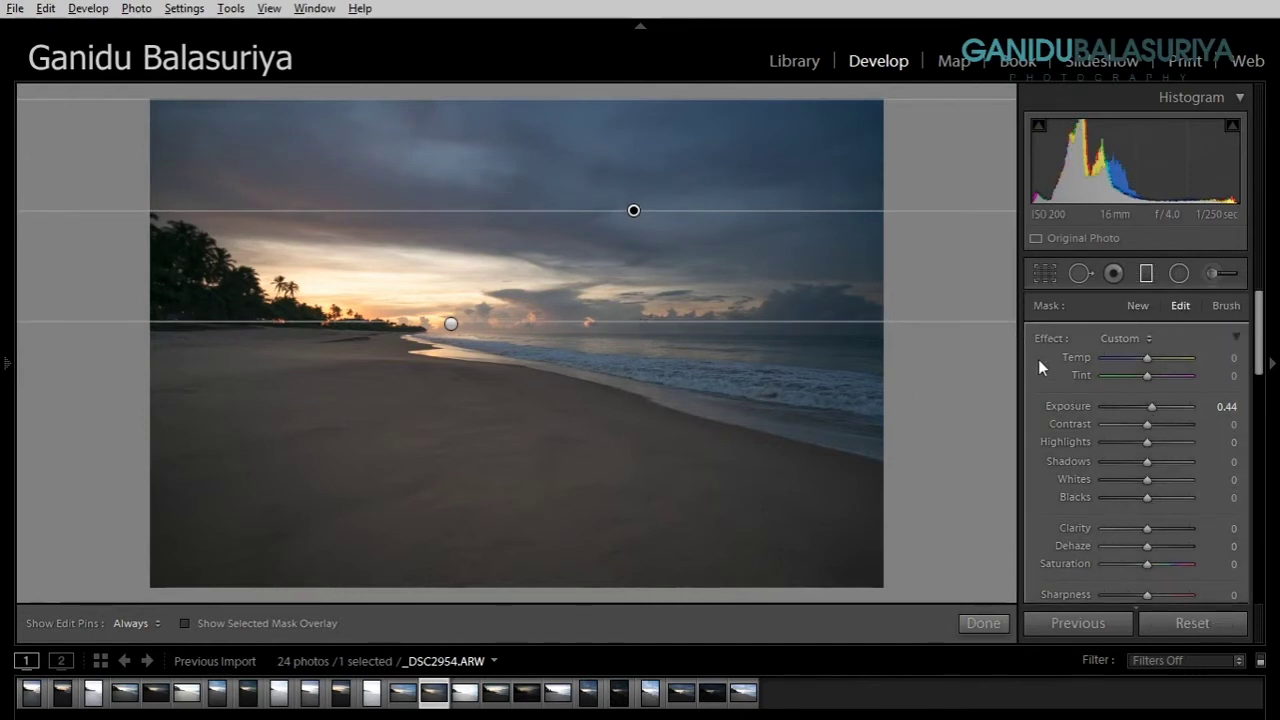
double_click(1074, 401)
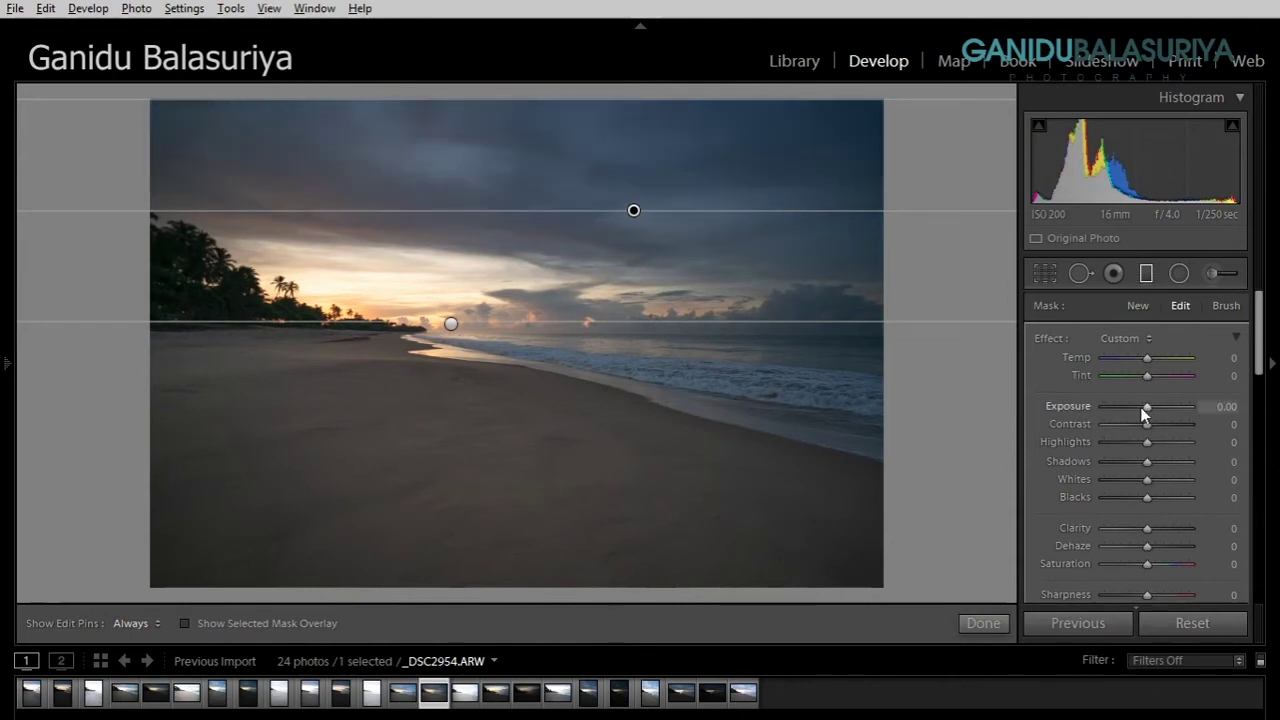
mouse_move(1149, 407)
left_mouse_down()
mouse_move(1136, 409)
mouse_move(1164, 425)
left_mouse_up()
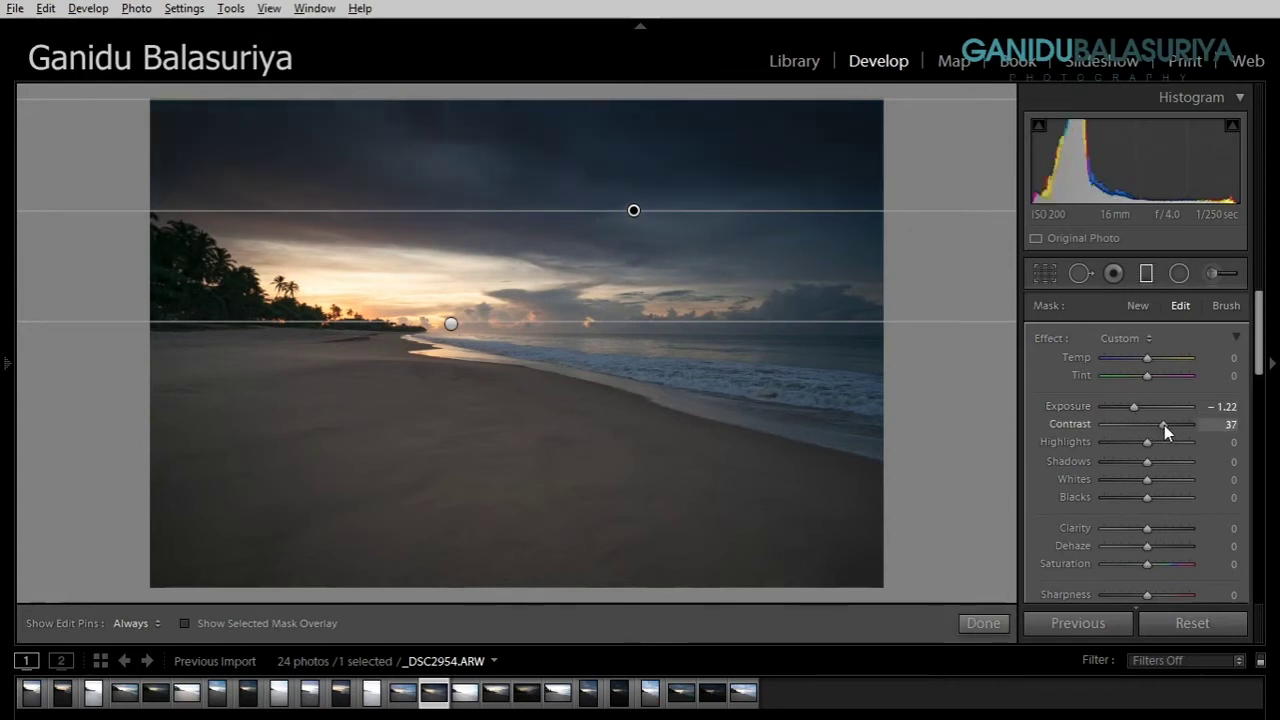
left_click_drag(634, 210, 634, 191)
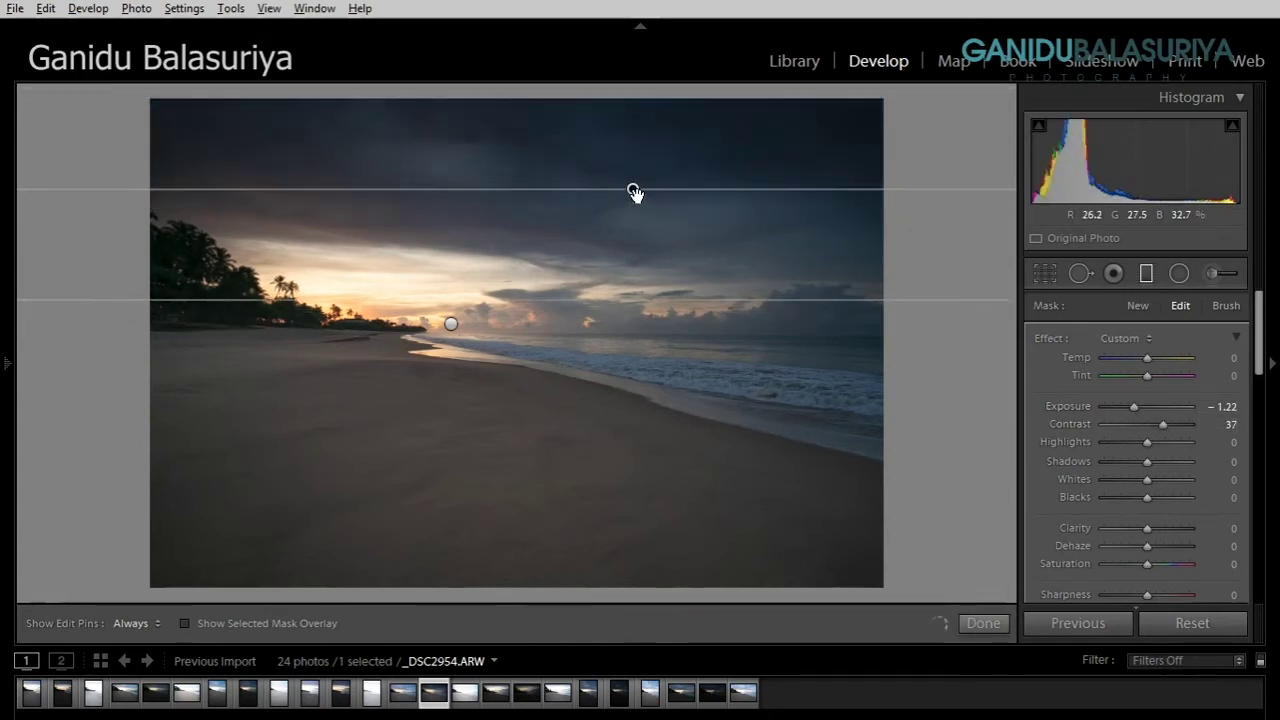
left_click_drag(571, 299, 571, 337)
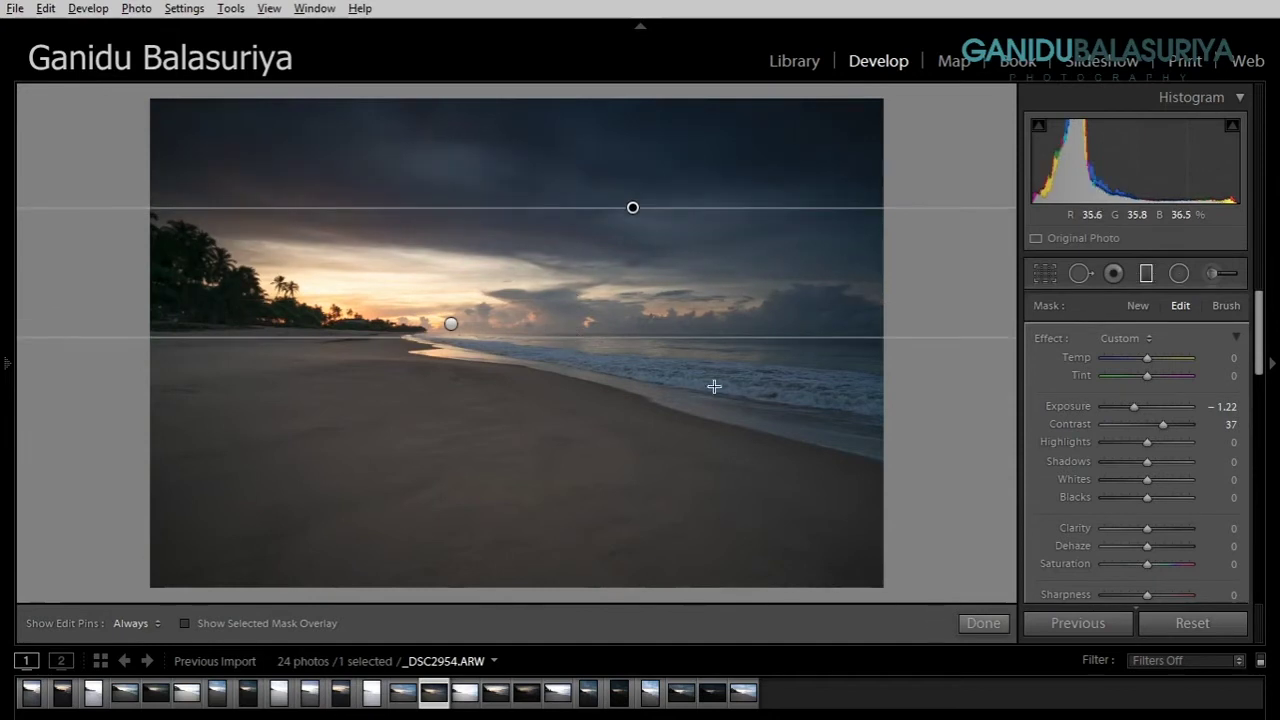
left_click(983, 624)
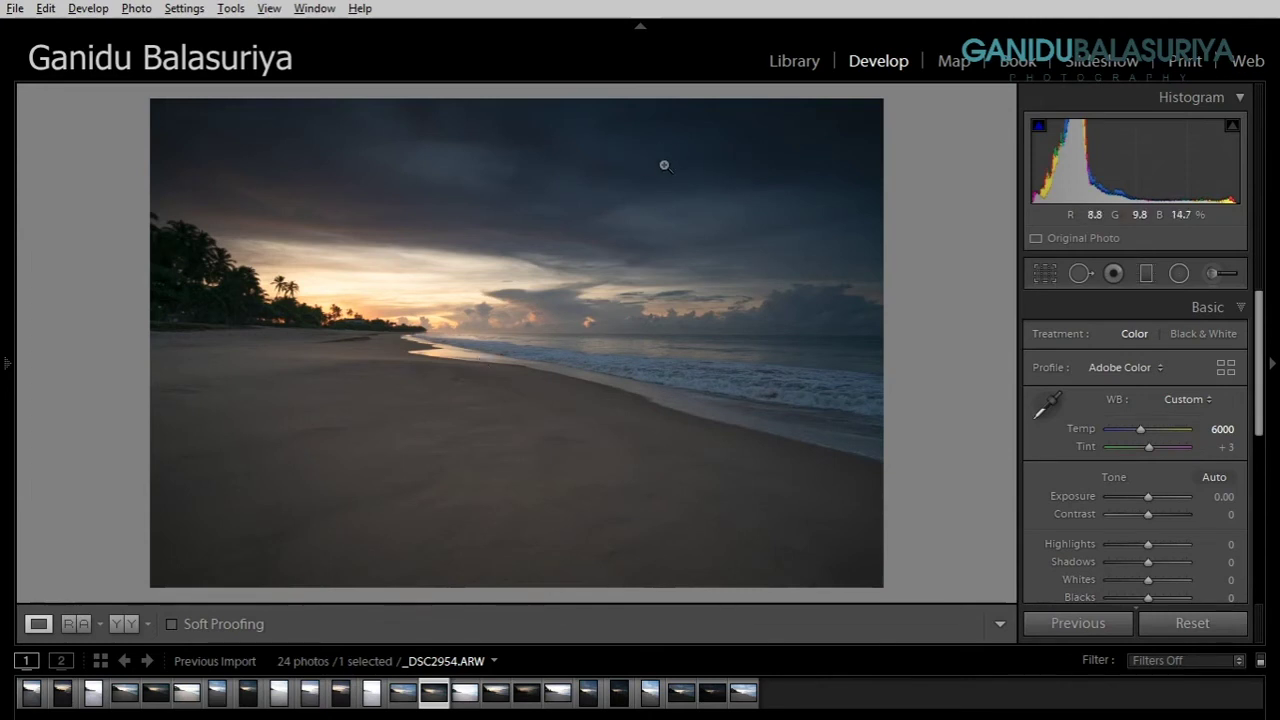
- Brush a +0.44 exposure adjustment over the sunrise glow by the palms, with mask overlay shown
left_click(1209, 272)
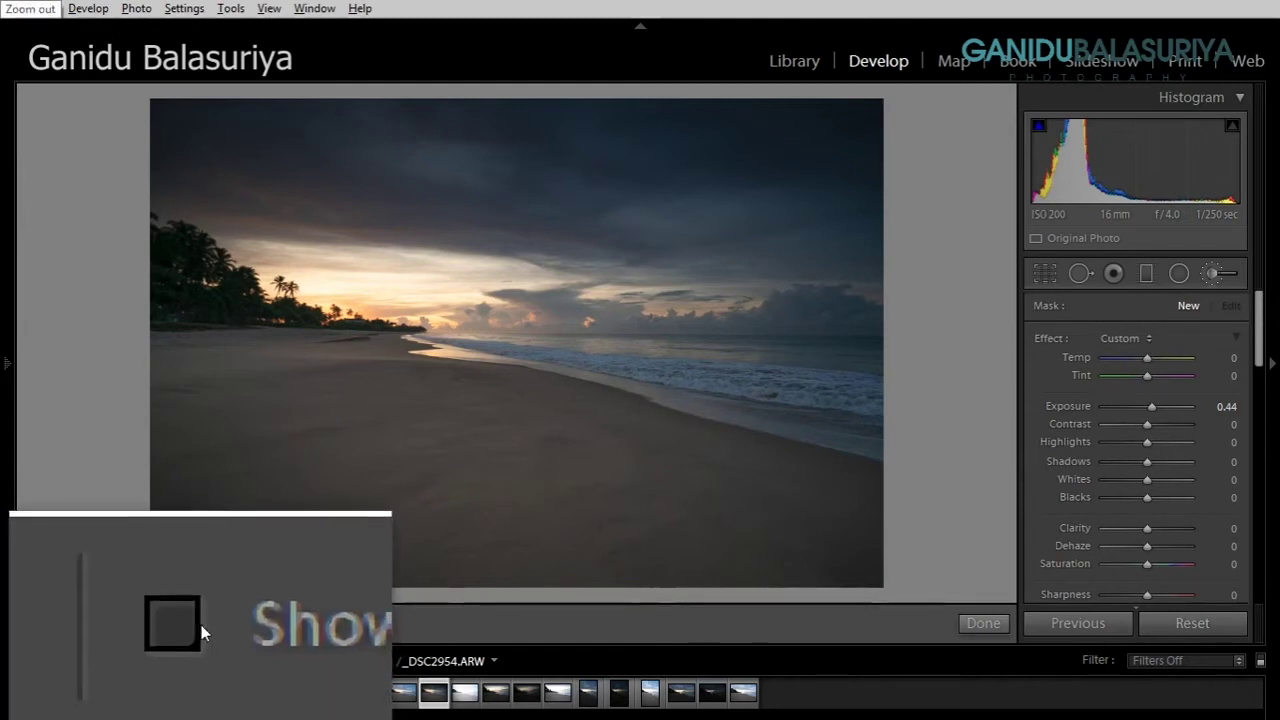
left_click(197, 625)
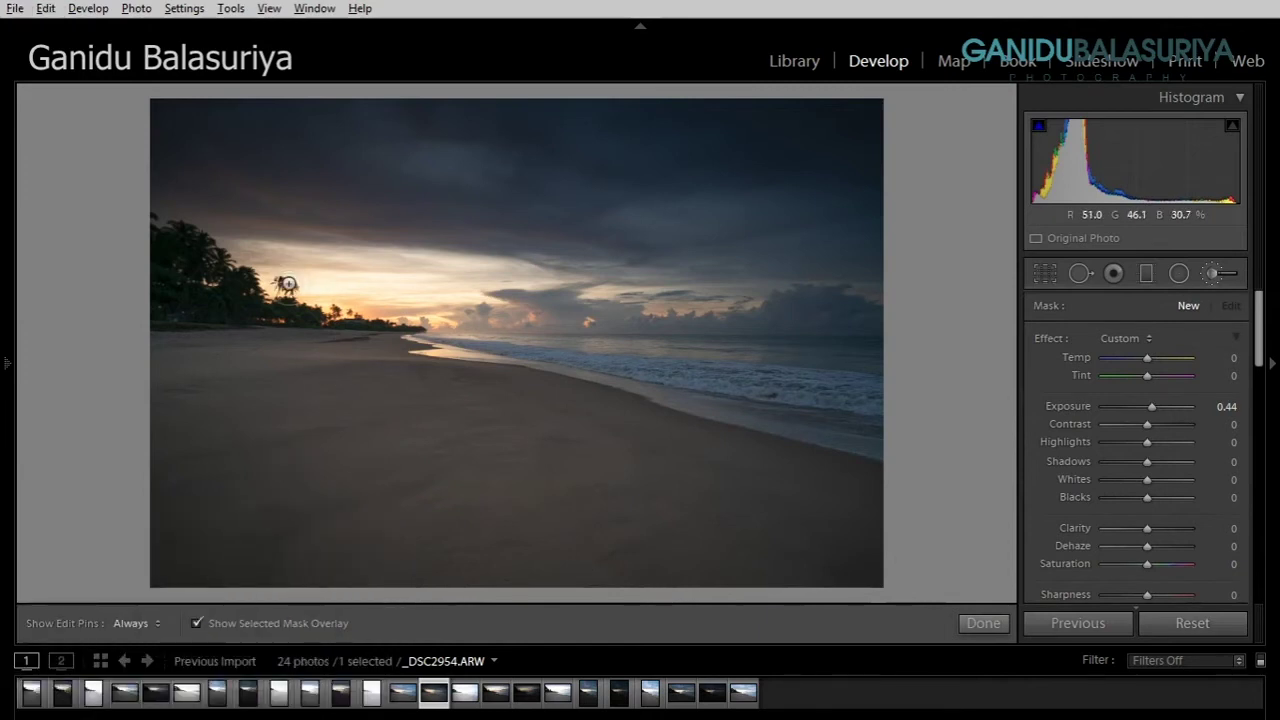
scroll(288, 284, "up", 2)
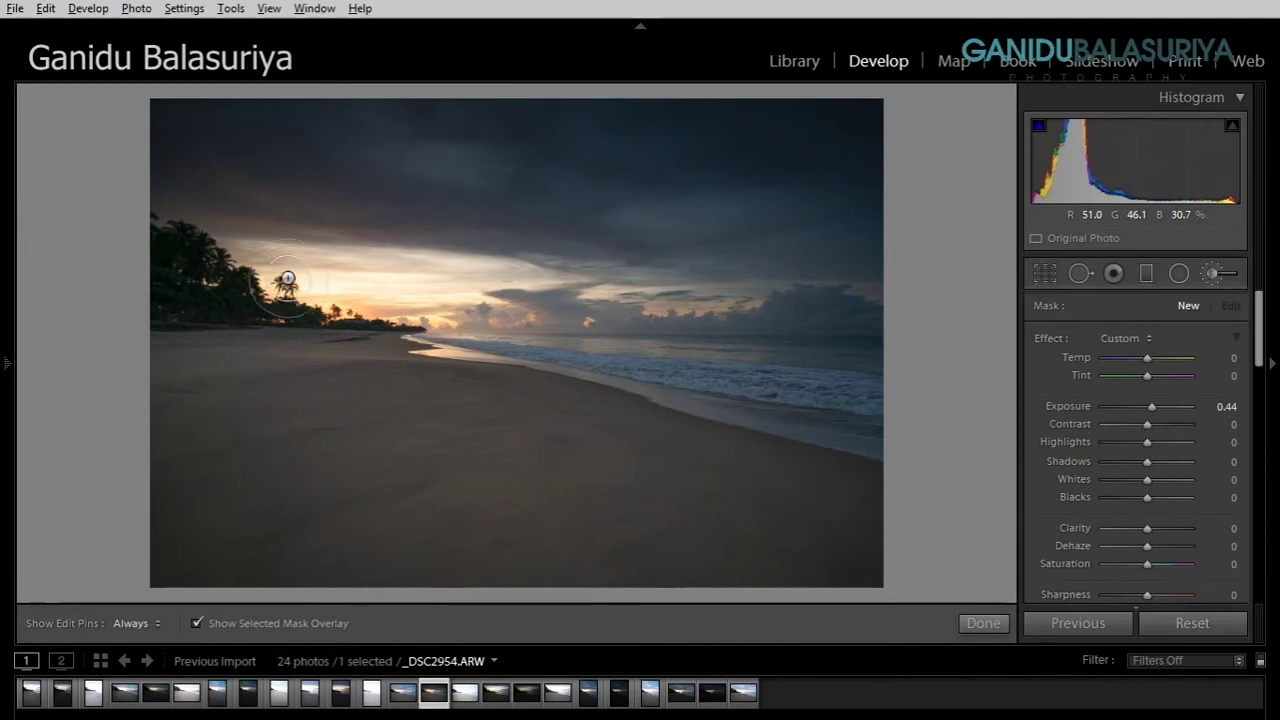
mouse_move(288, 284)
left_mouse_down()
mouse_move(527, 300)
mouse_move(223, 271)
left_mouse_up()
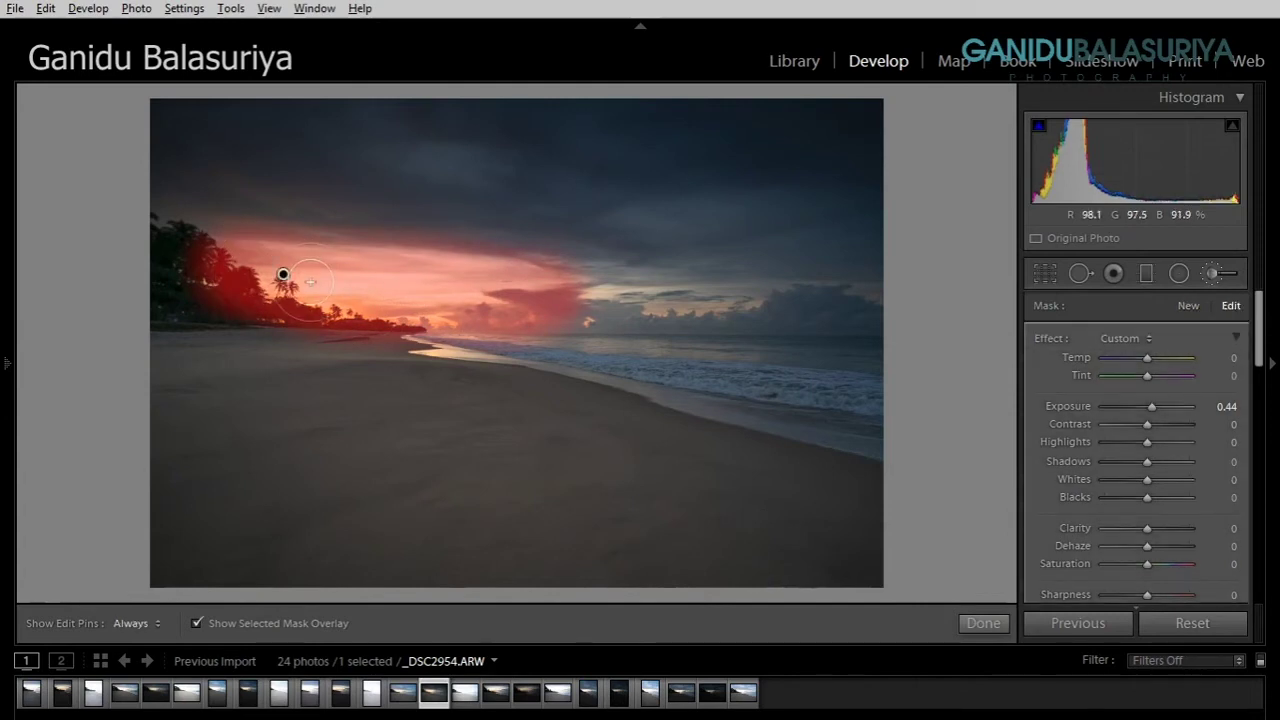
left_click_drag(311, 282, 234, 285)
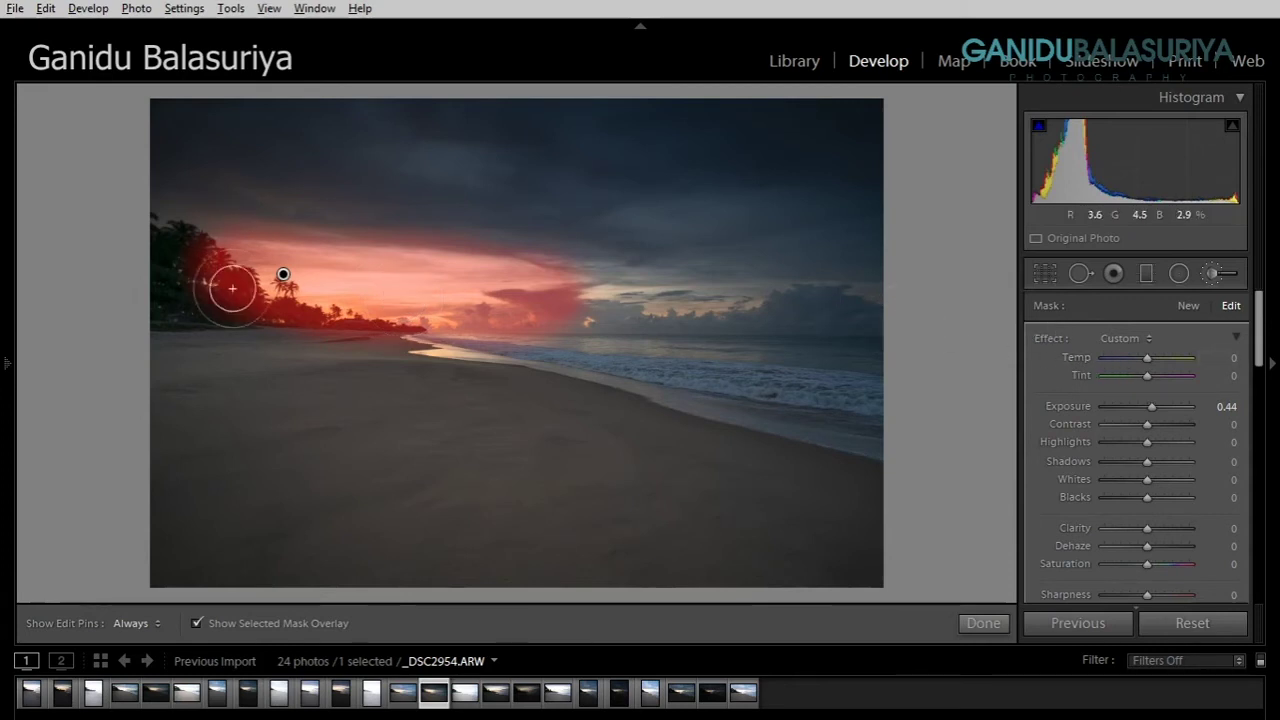
- Add a Luminance range mask to the sunrise brush with Range 55/100
scroll(1044, 368, "down", 2)
scroll(1044, 368, "down", 3)
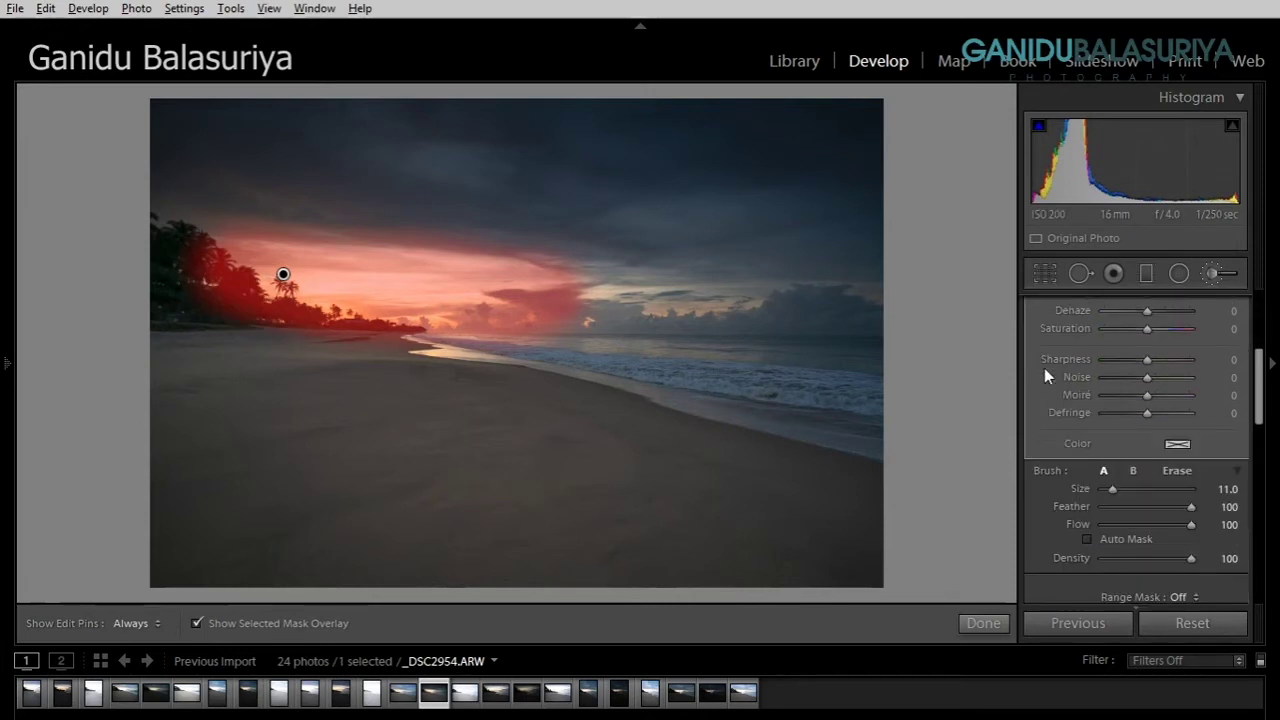
scroll(1044, 368, "down", 2)
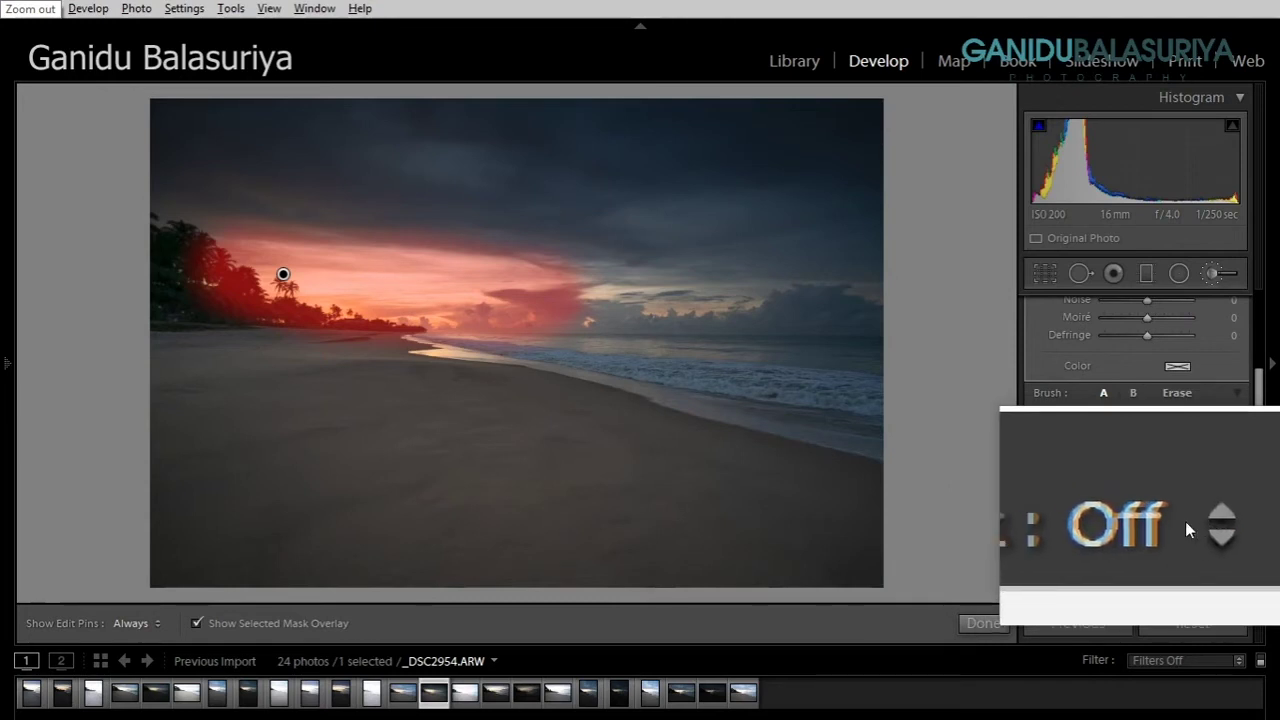
left_click(1185, 521)
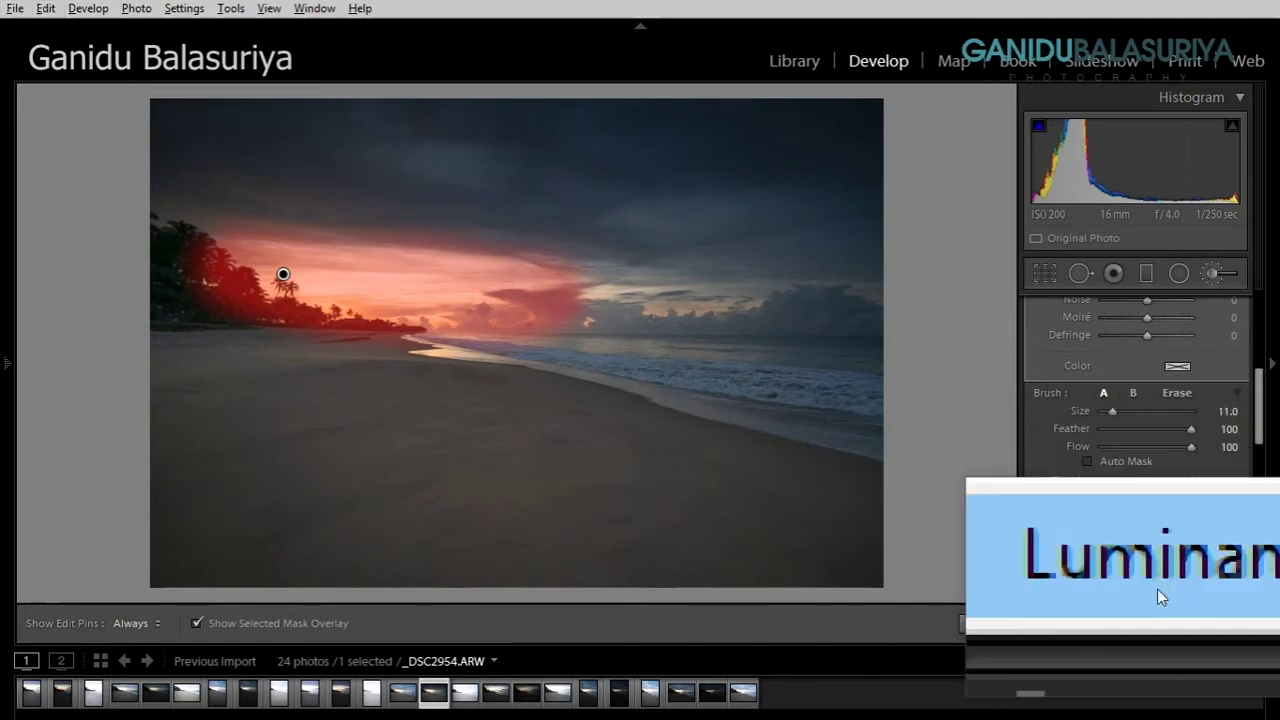
left_click(1158, 586)
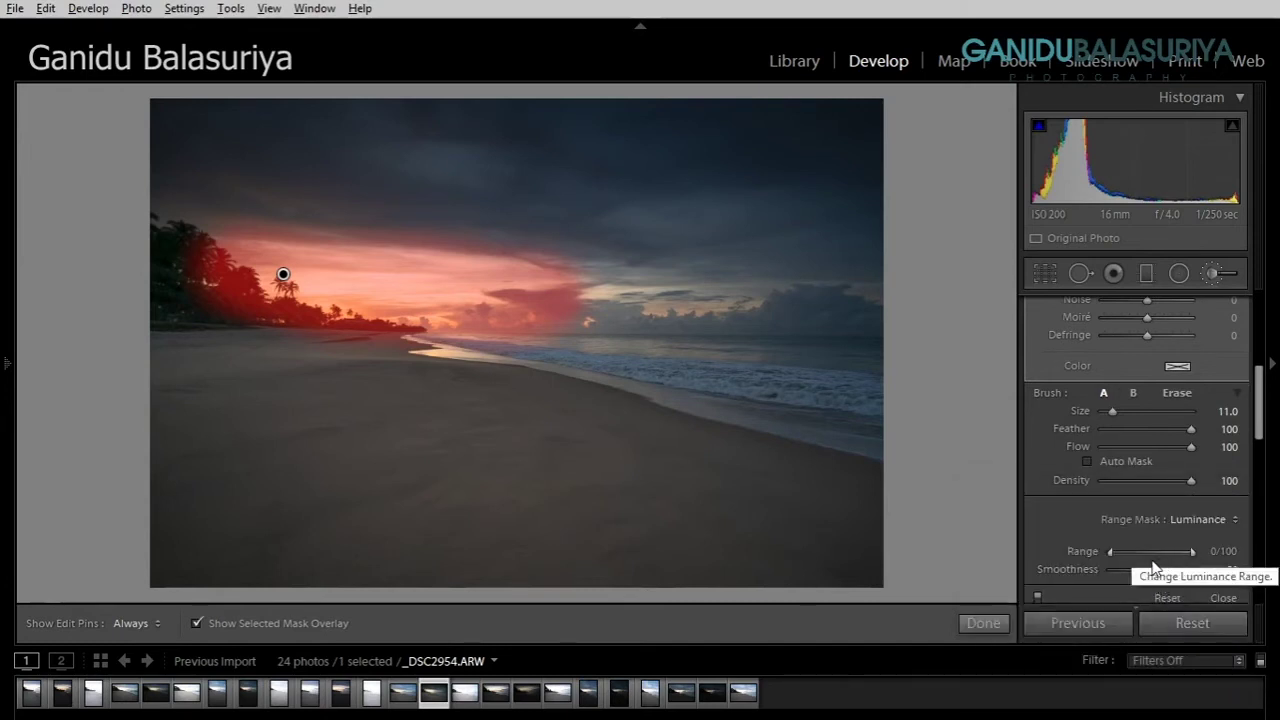
left_click_drag(1110, 552, 1155, 555)
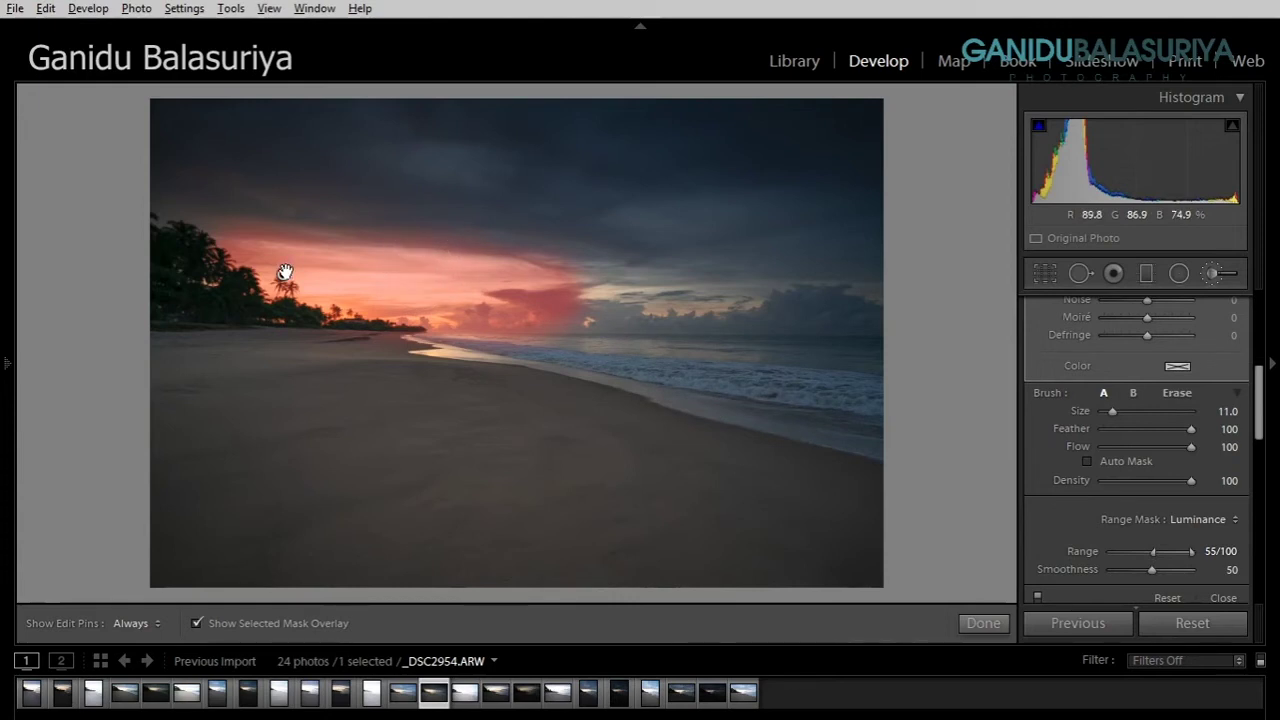
- Hide the mask overlay and give the brush Temp 39, Tint 7, Highlights −35, then finish
left_click(196, 624)
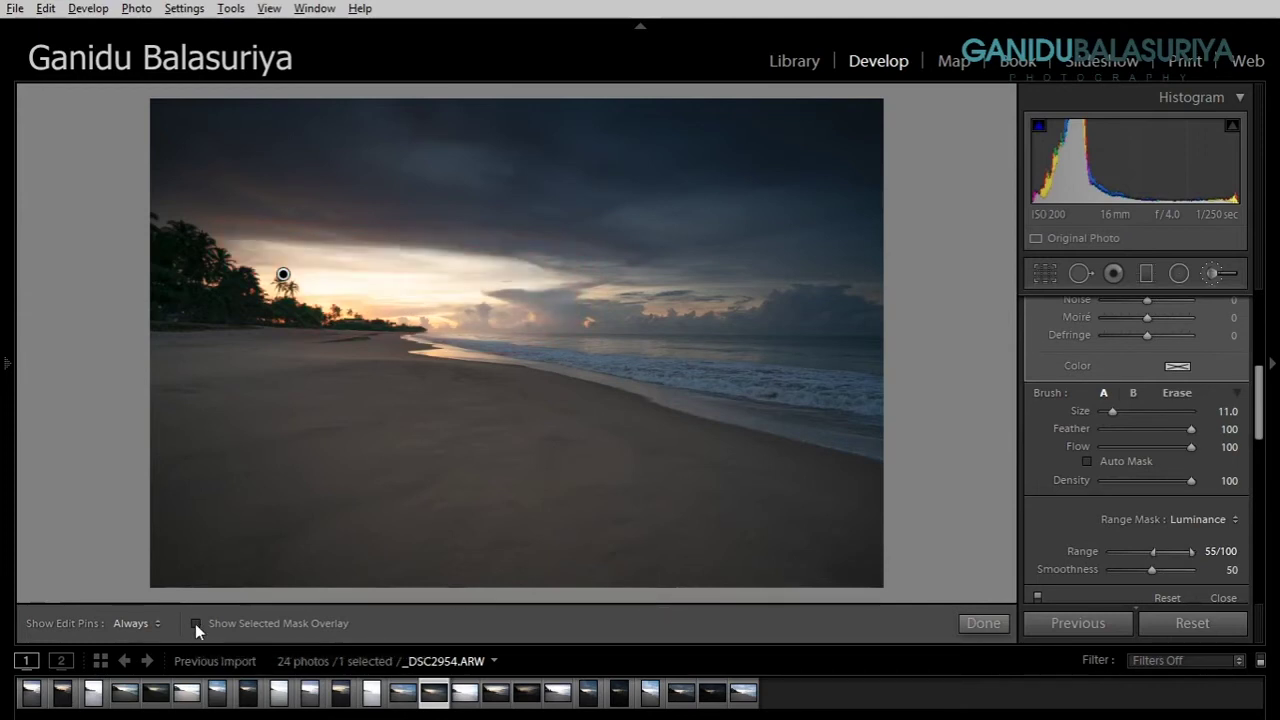
scroll(1054, 476, "up", 5)
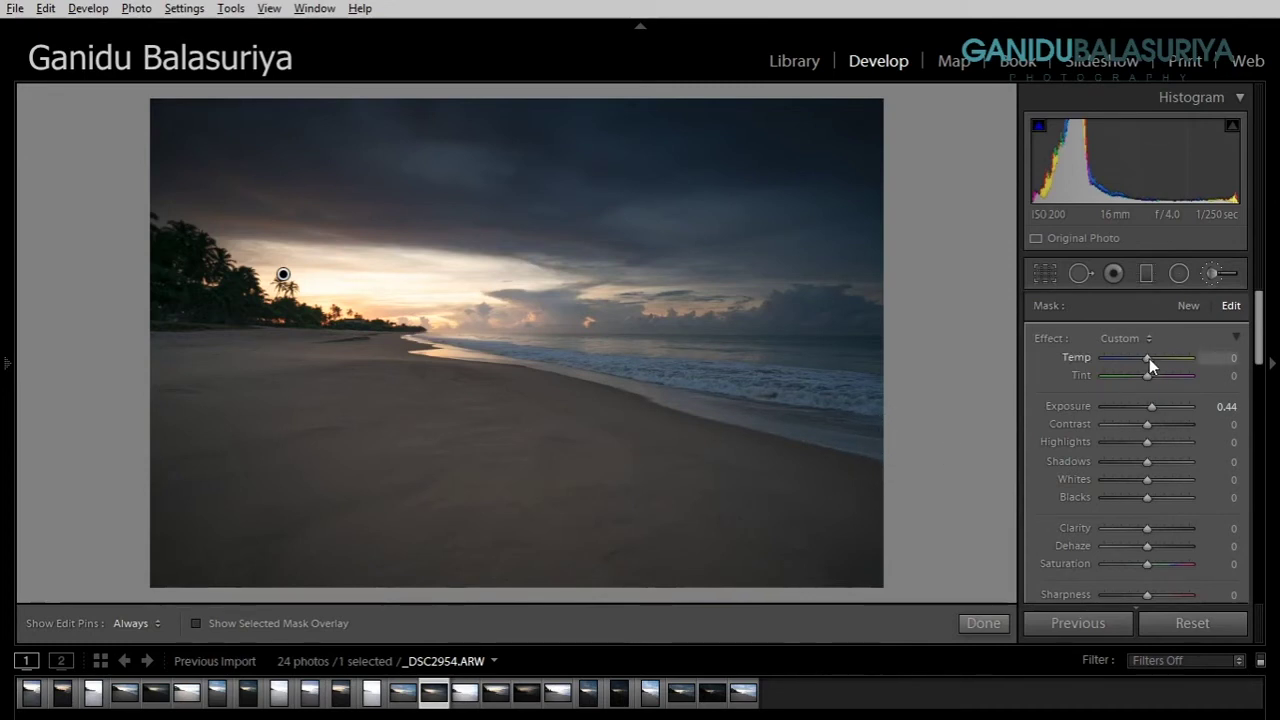
left_click_drag(1153, 358, 1166, 360)
left_click_drag(1146, 442, 1131, 443)
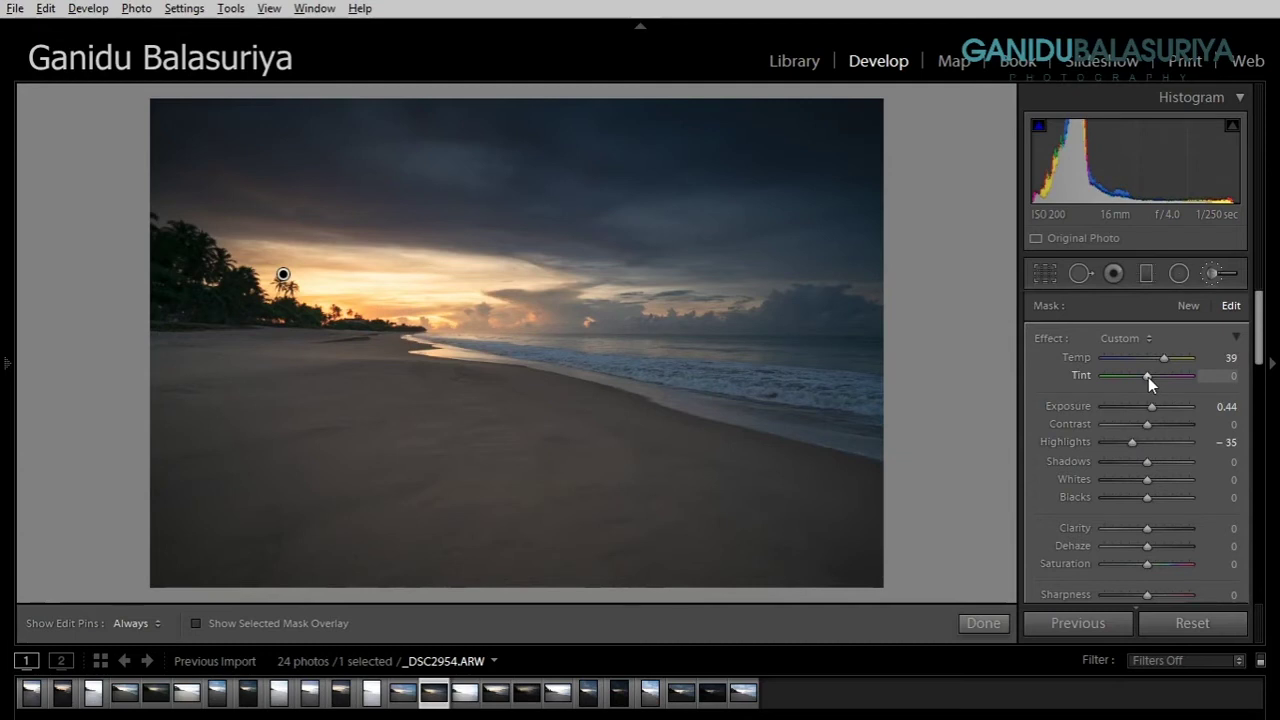
left_click_drag(1148, 377, 1149, 377)
left_click(982, 623)
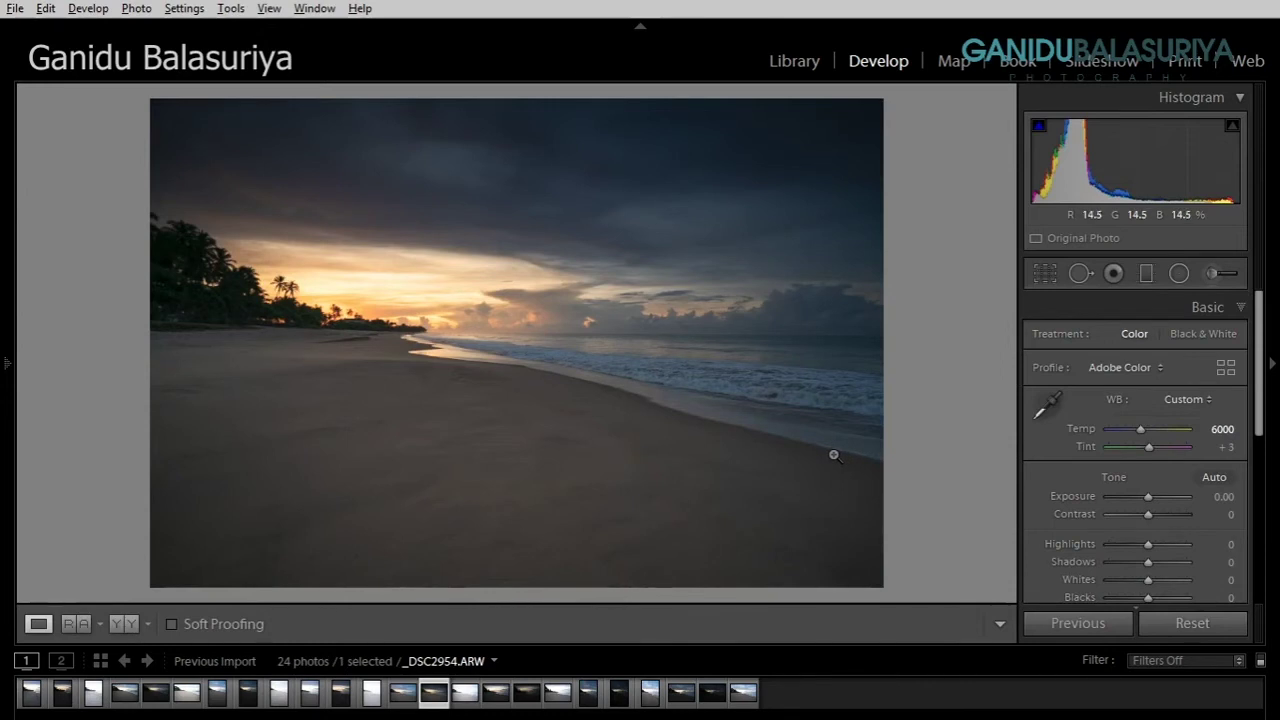
key("backslash")
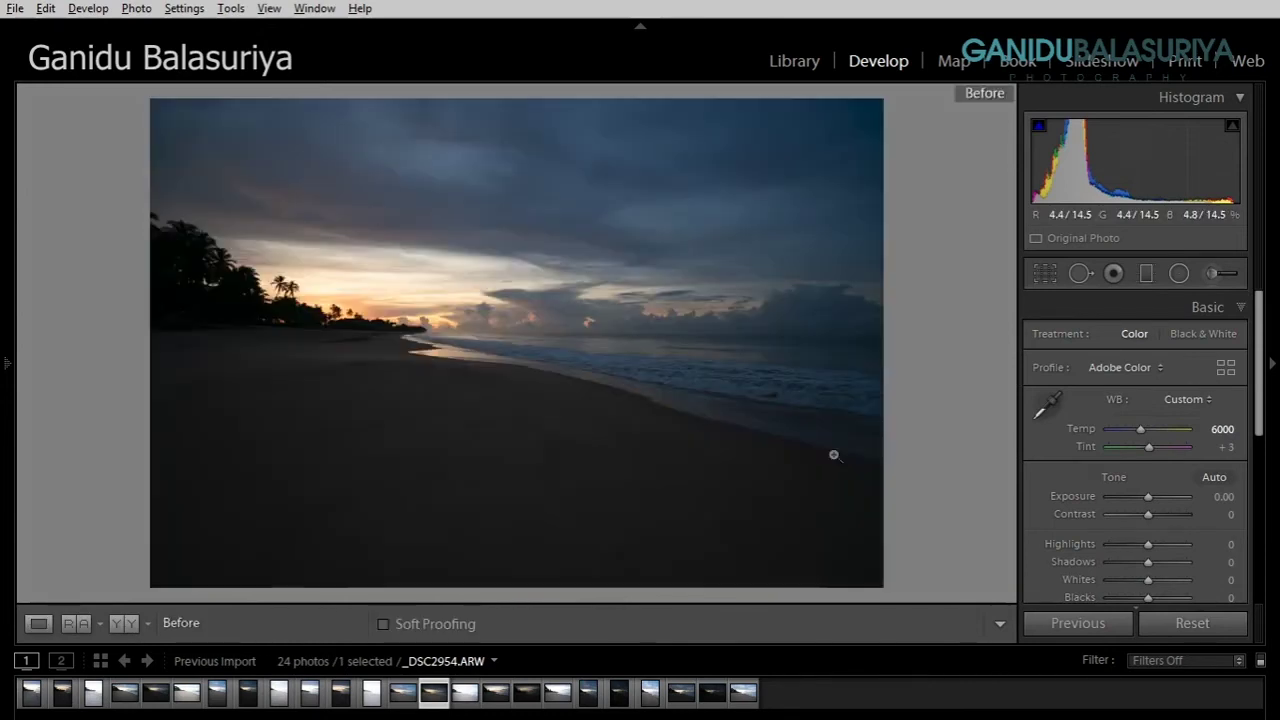
key("backslash")
key("backslash")
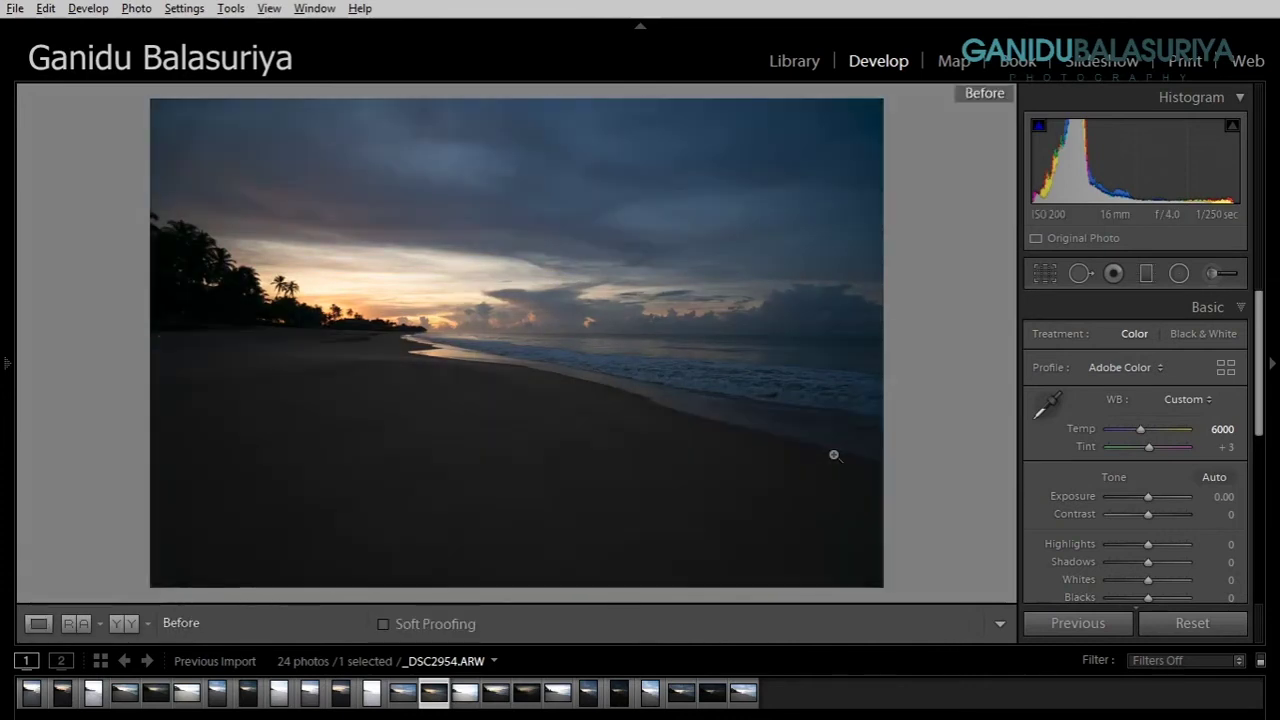
key("backslash")
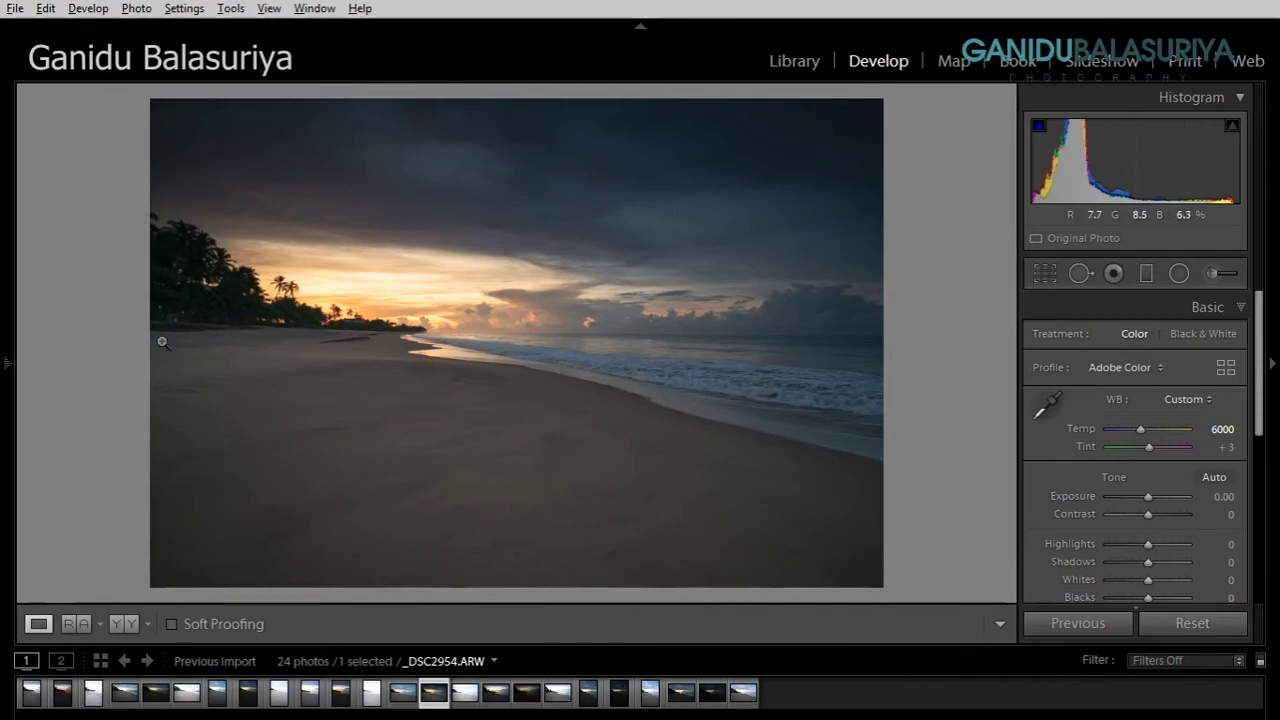
left_click(213, 314)
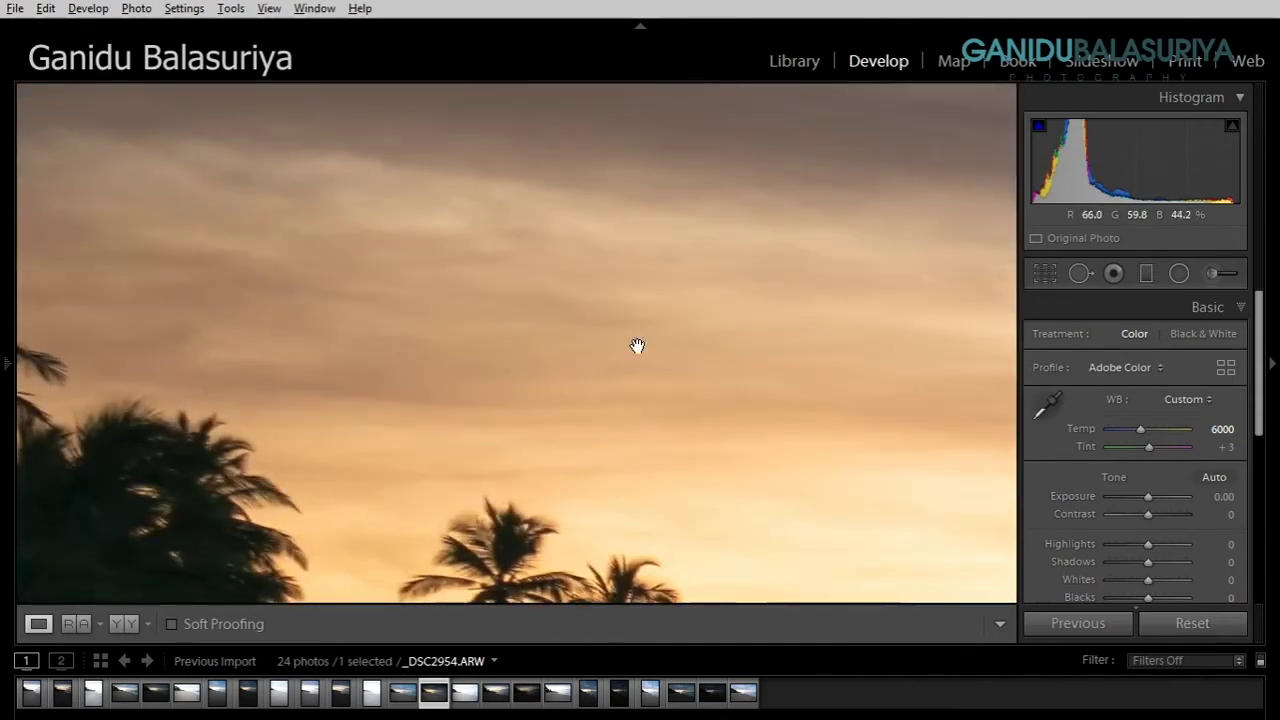
left_click_drag(634, 346, 398, 184)
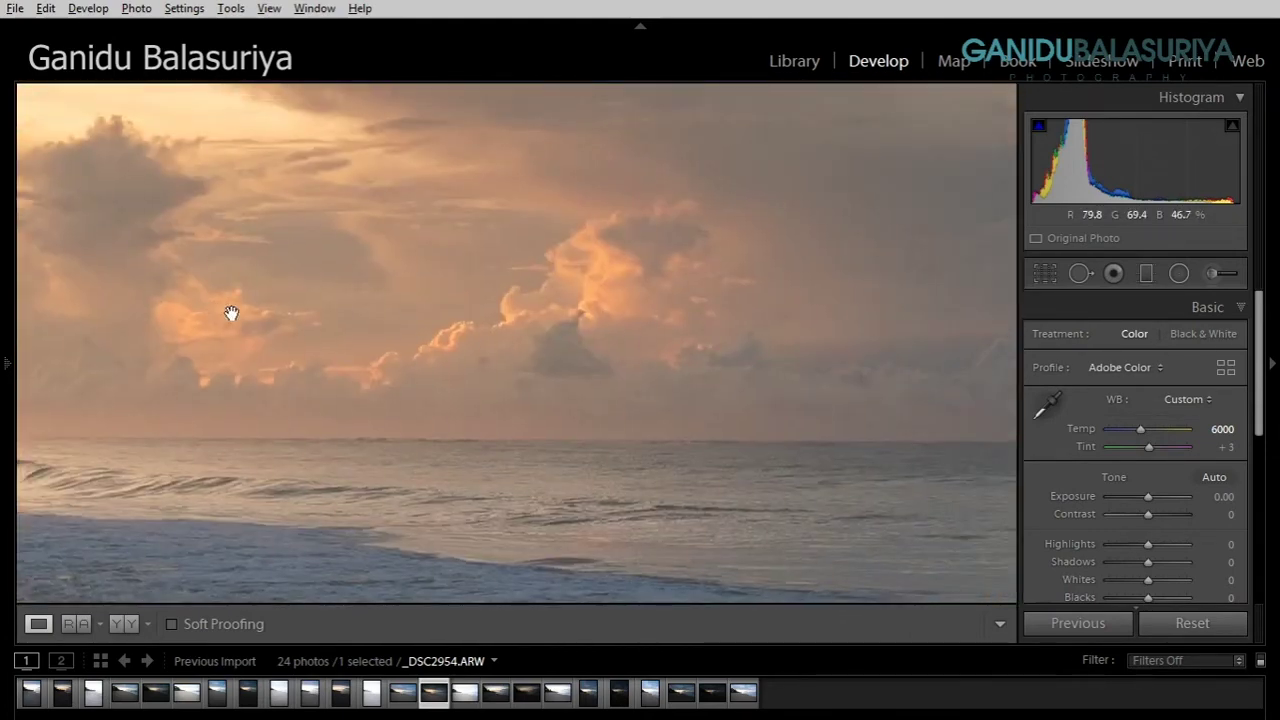
left_click(232, 313)
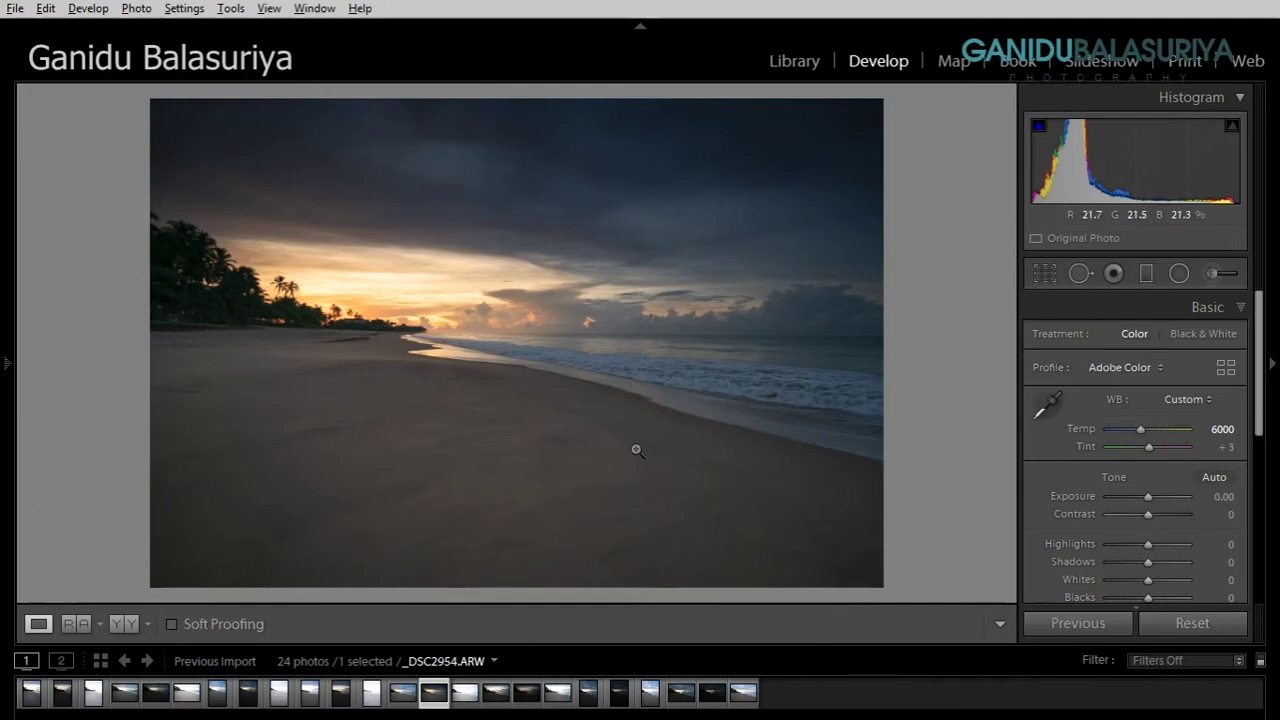
- Collapse Basic and enable lens profile corrections in Lens Corrections
left_click(1236, 308)
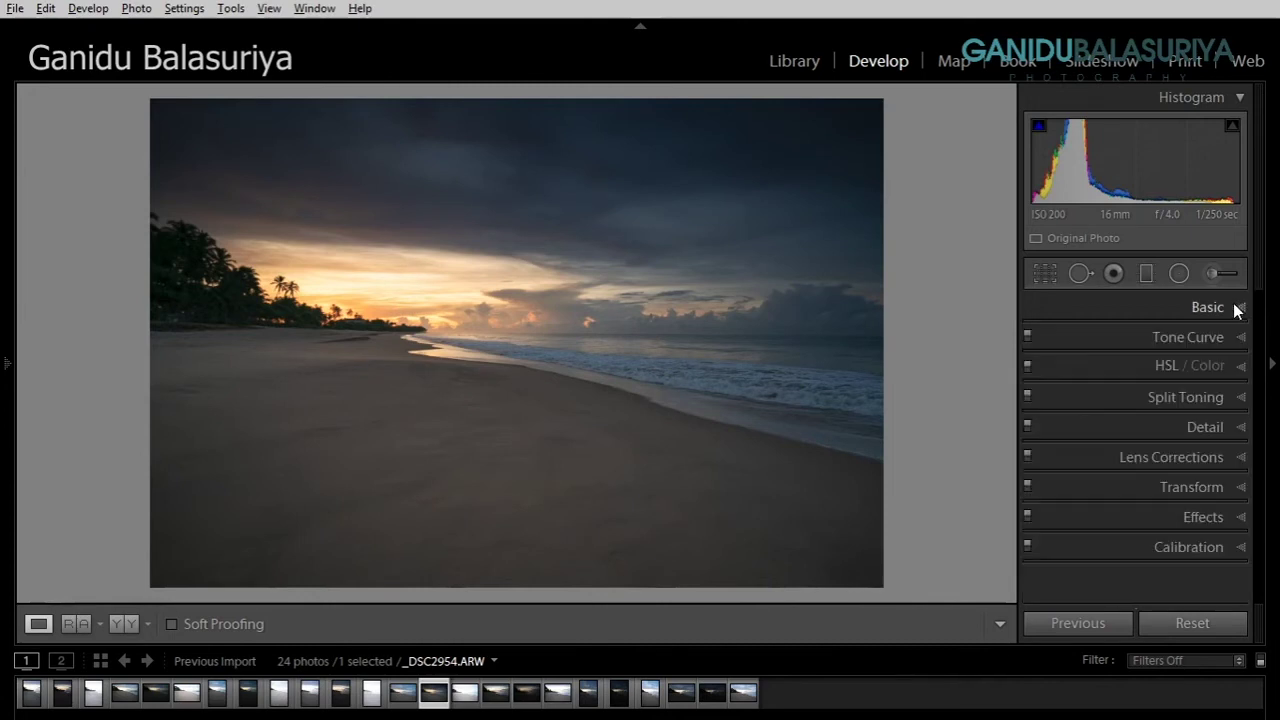
left_click(1166, 456)
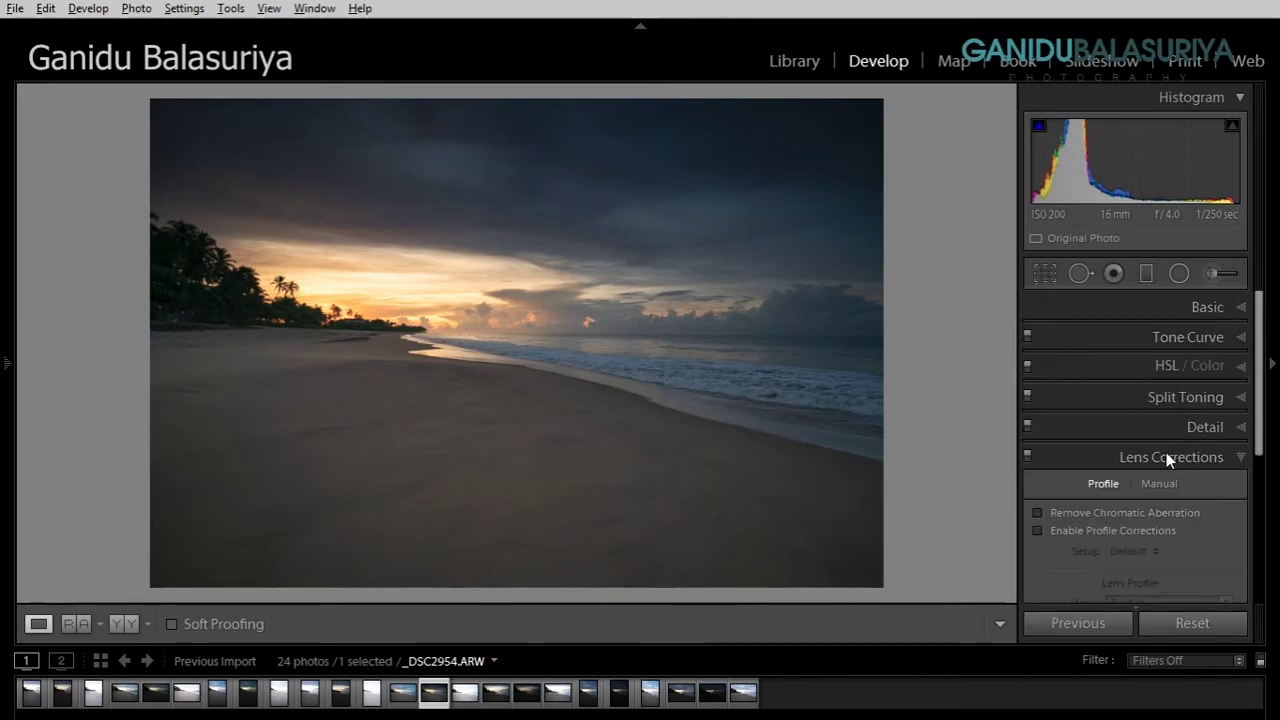
left_click(1060, 525)
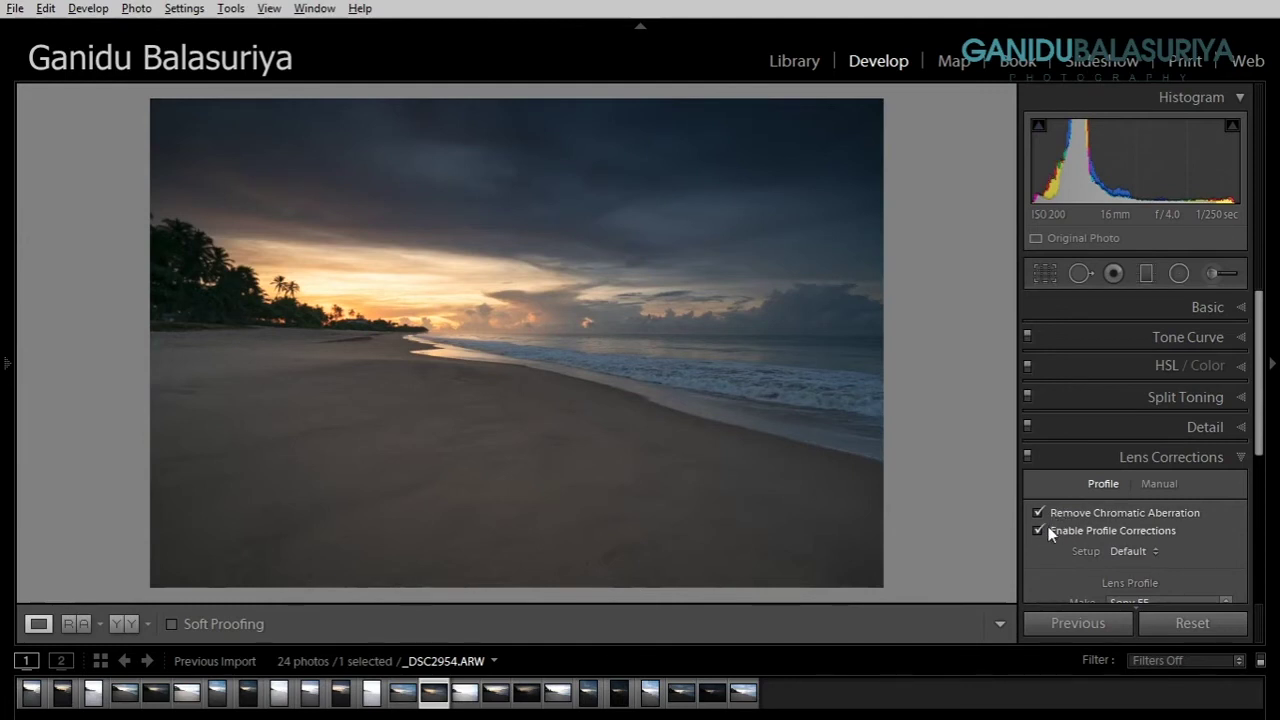
- Set Manual vignetting Amount to about +17 to lift the corners slightly
left_click(1158, 486)
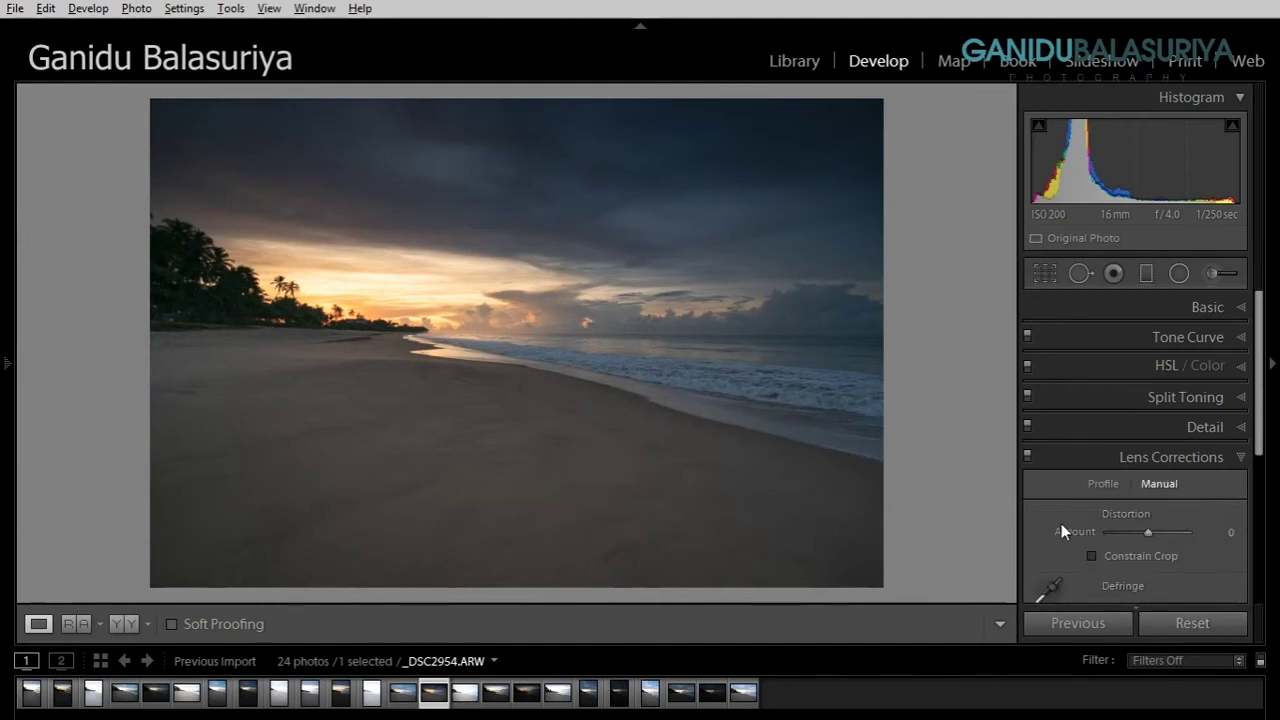
scroll(1061, 523, "down", 3)
scroll(1051, 519, "down", 2)
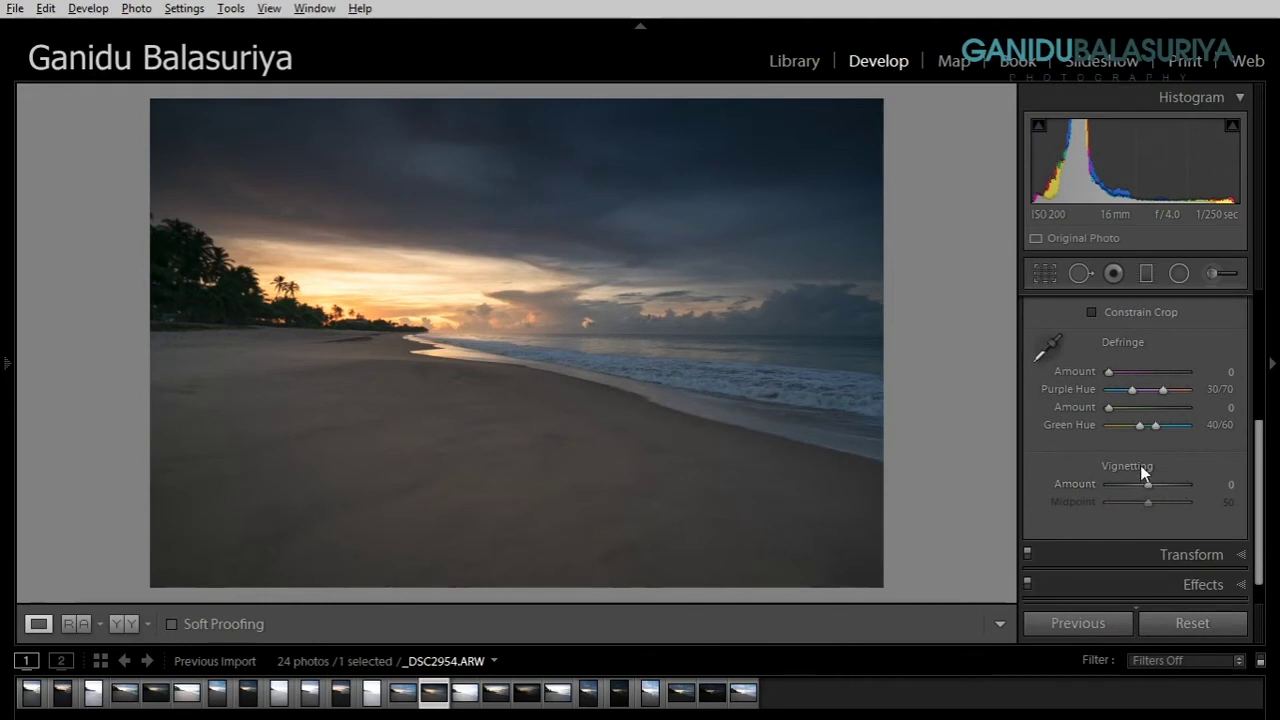
left_click_drag(1147, 484, 1160, 486)
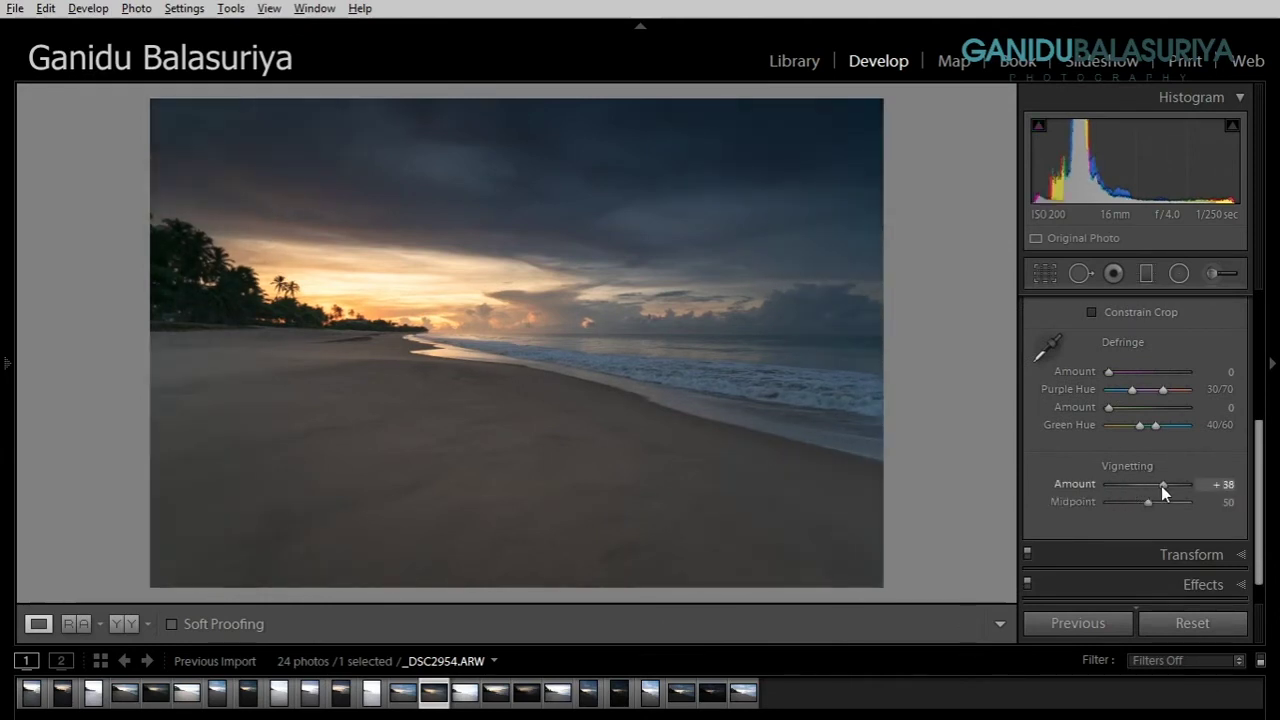
mouse_move(1161, 486)
left_mouse_down()
mouse_move(1143, 486)
mouse_move(1159, 487)
left_mouse_up()
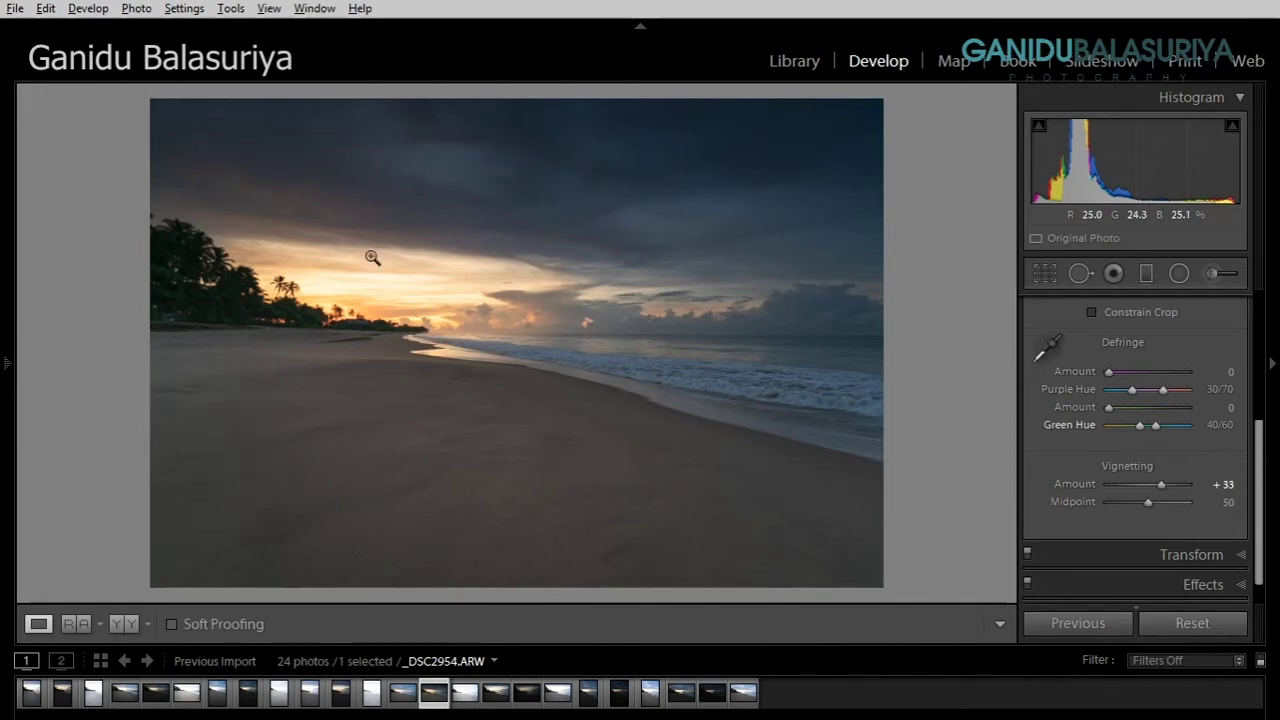
left_click_drag(1162, 487, 1154, 486)
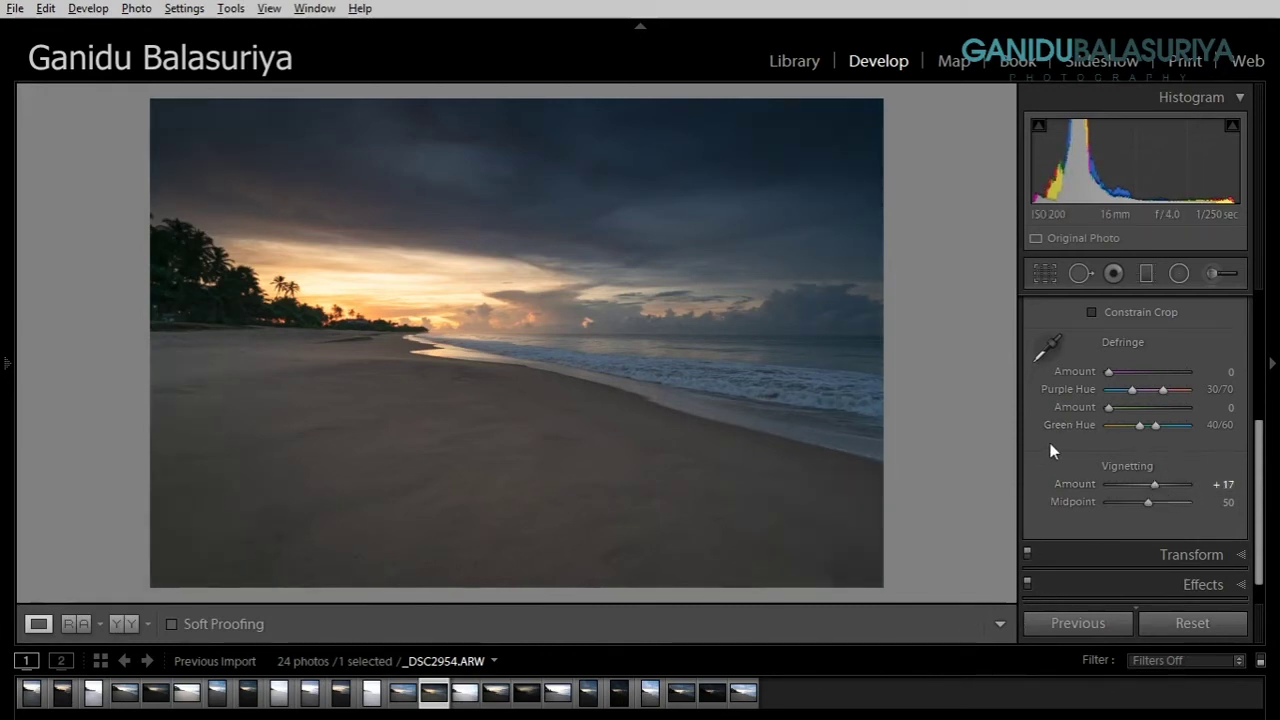
scroll(1054, 442, "up", 5)
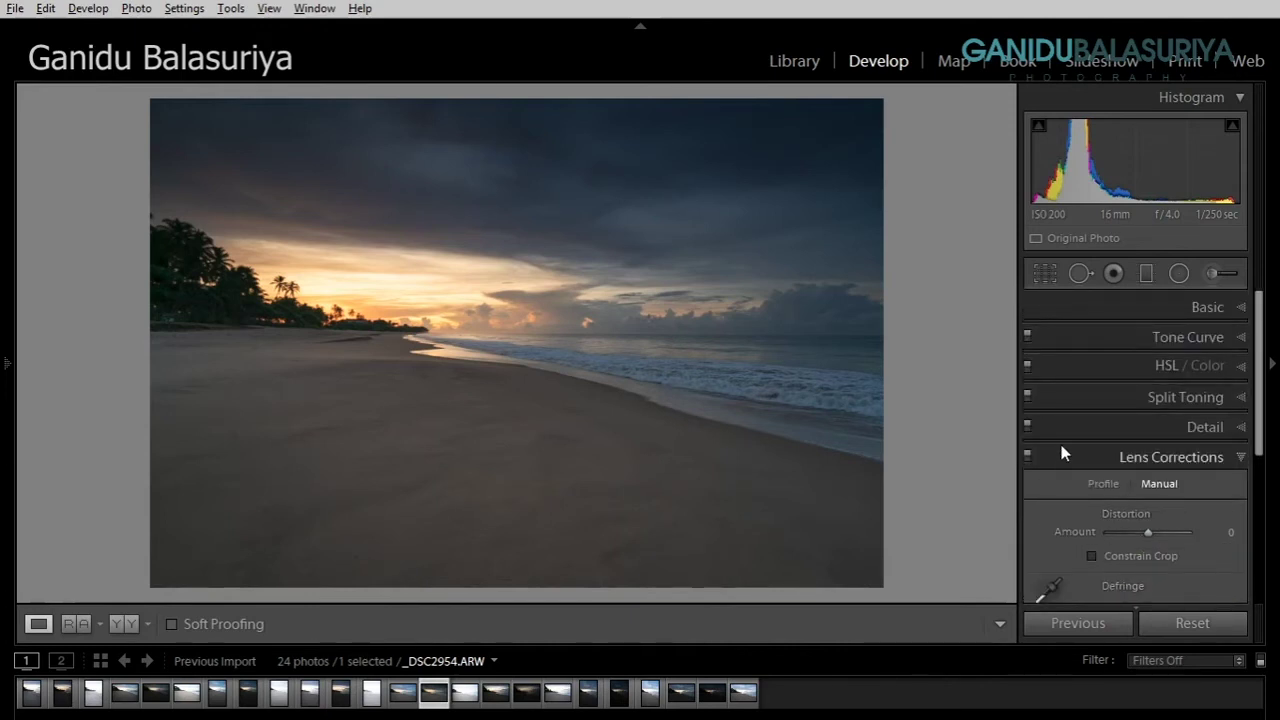
- Expand Basic and trial Saturation and Vibrance boosts, resetting both to zero
left_click(1131, 305)
scroll(1060, 452, "down", 2)
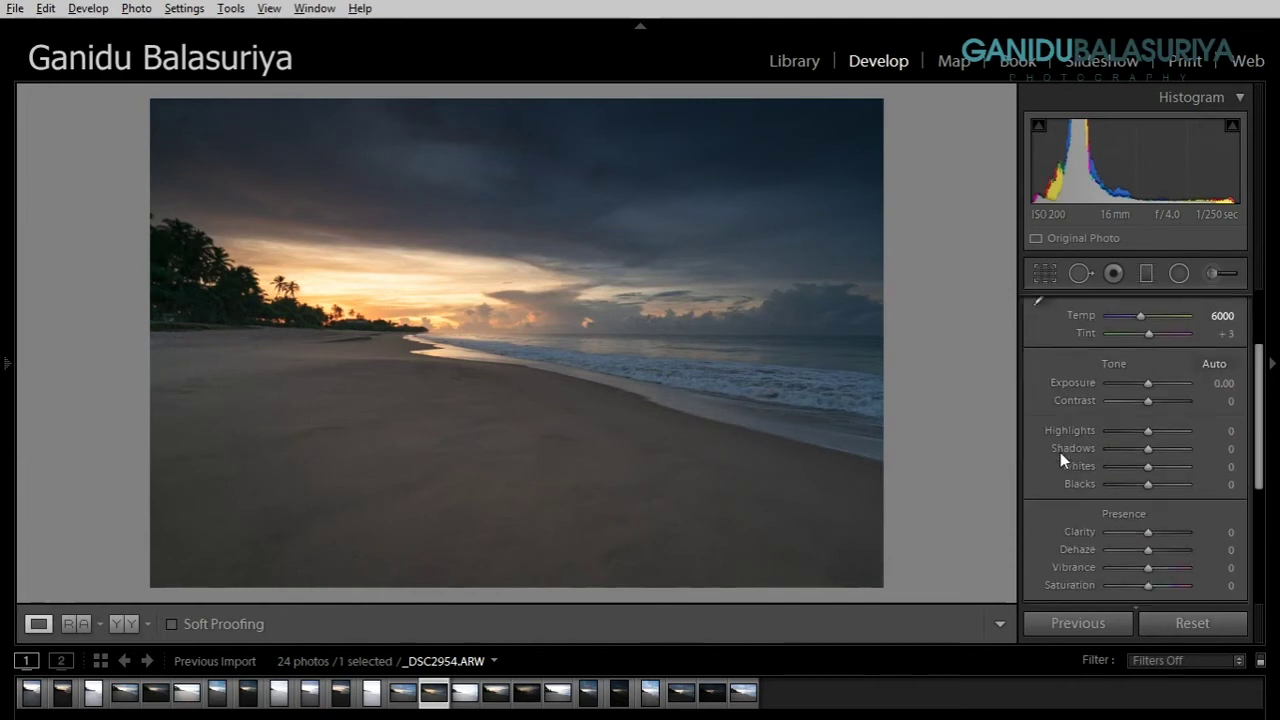
scroll(1060, 452, "down", 2)
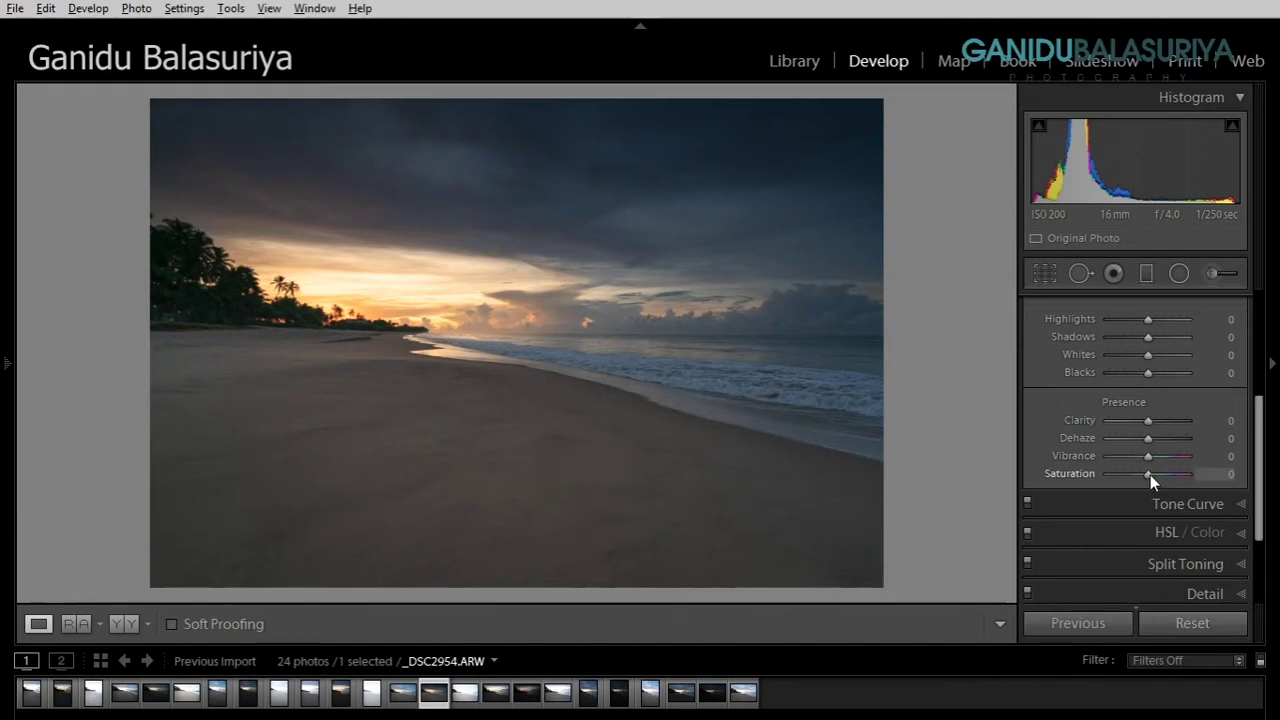
left_click_drag(1150, 475, 1183, 475)
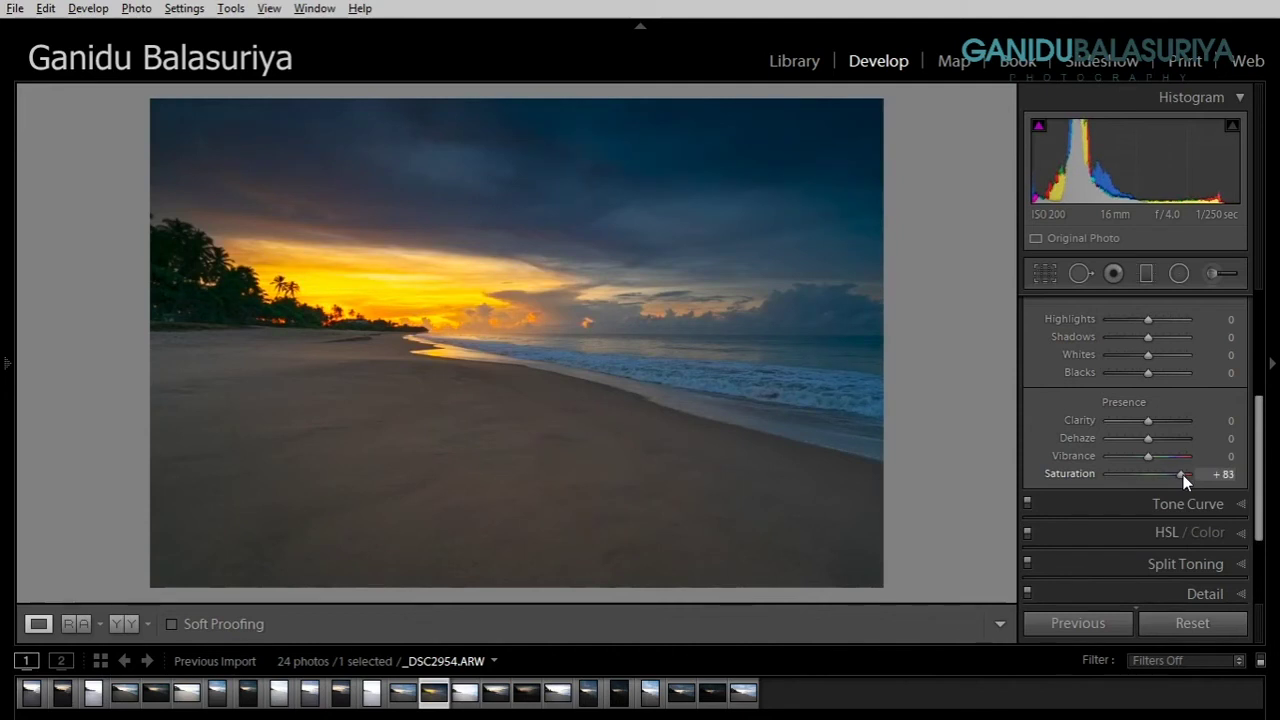
double_click(1088, 474)
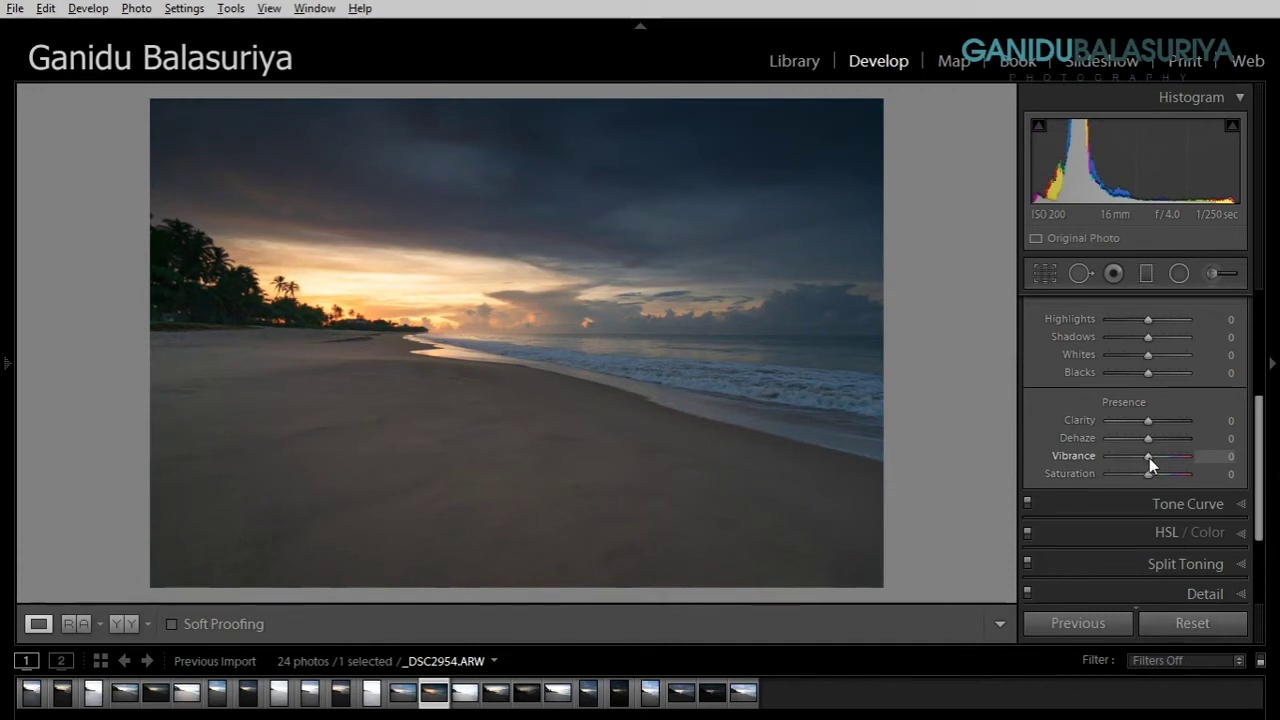
left_click_drag(1149, 458, 1180, 460)
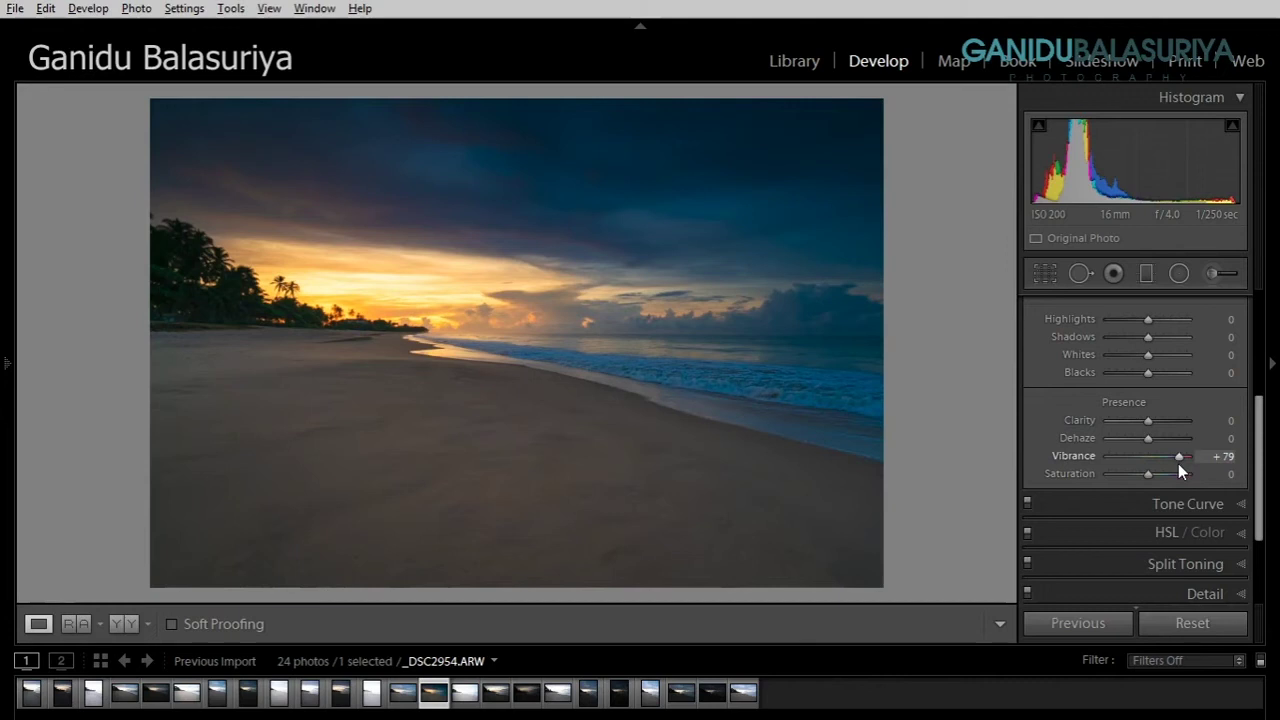
double_click(1091, 457)
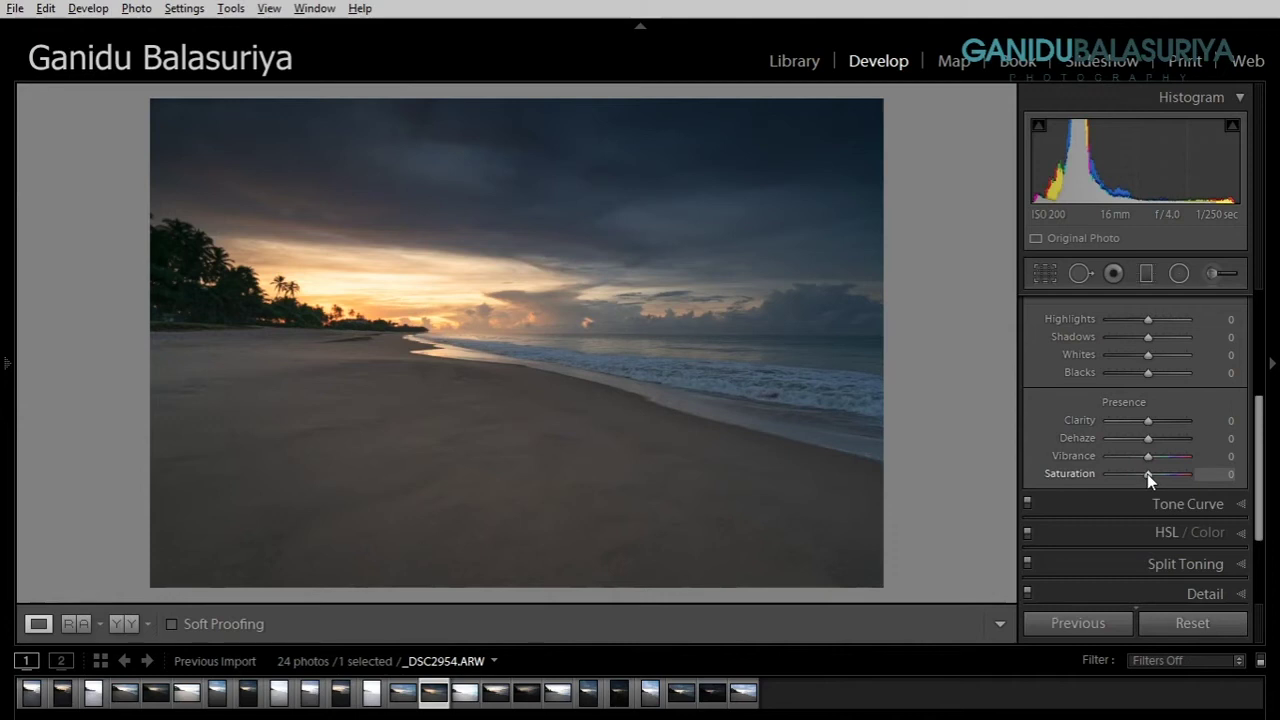
- Set Saturation to +5 and Vibrance to +20
left_click_drag(1146, 474, 1148, 476)
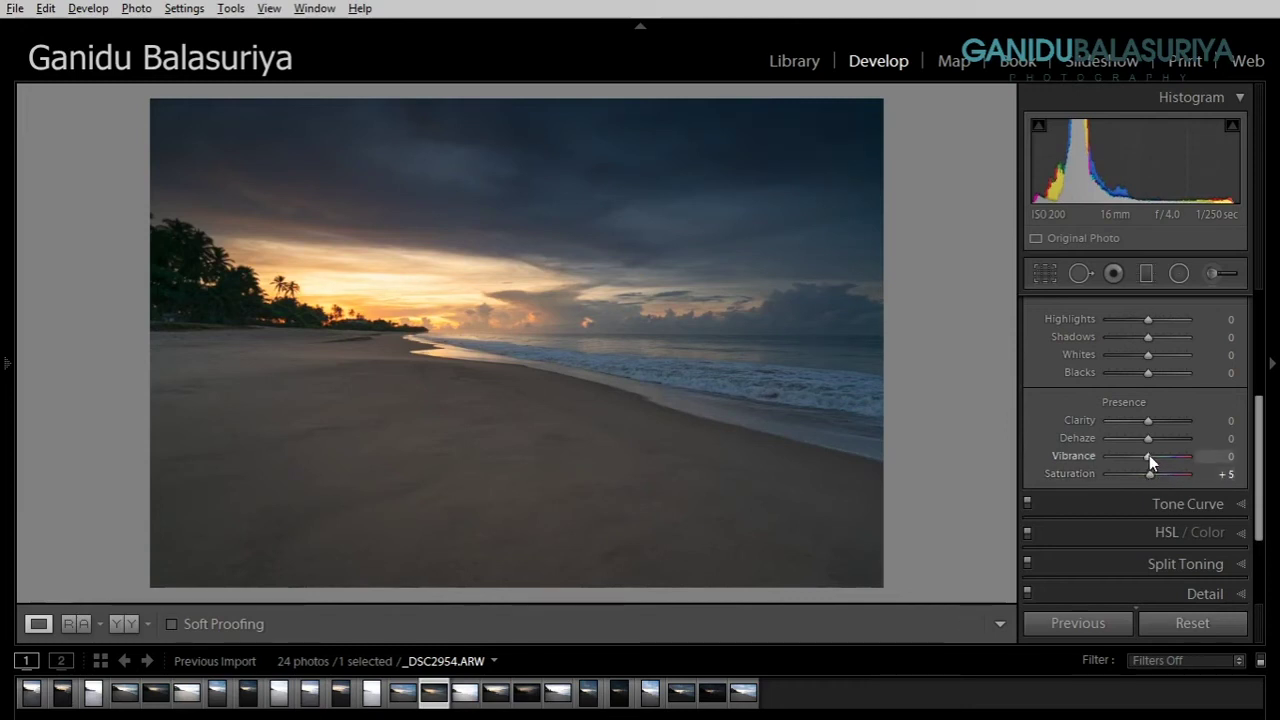
left_click_drag(1149, 456, 1157, 456)
left_click(1226, 457)
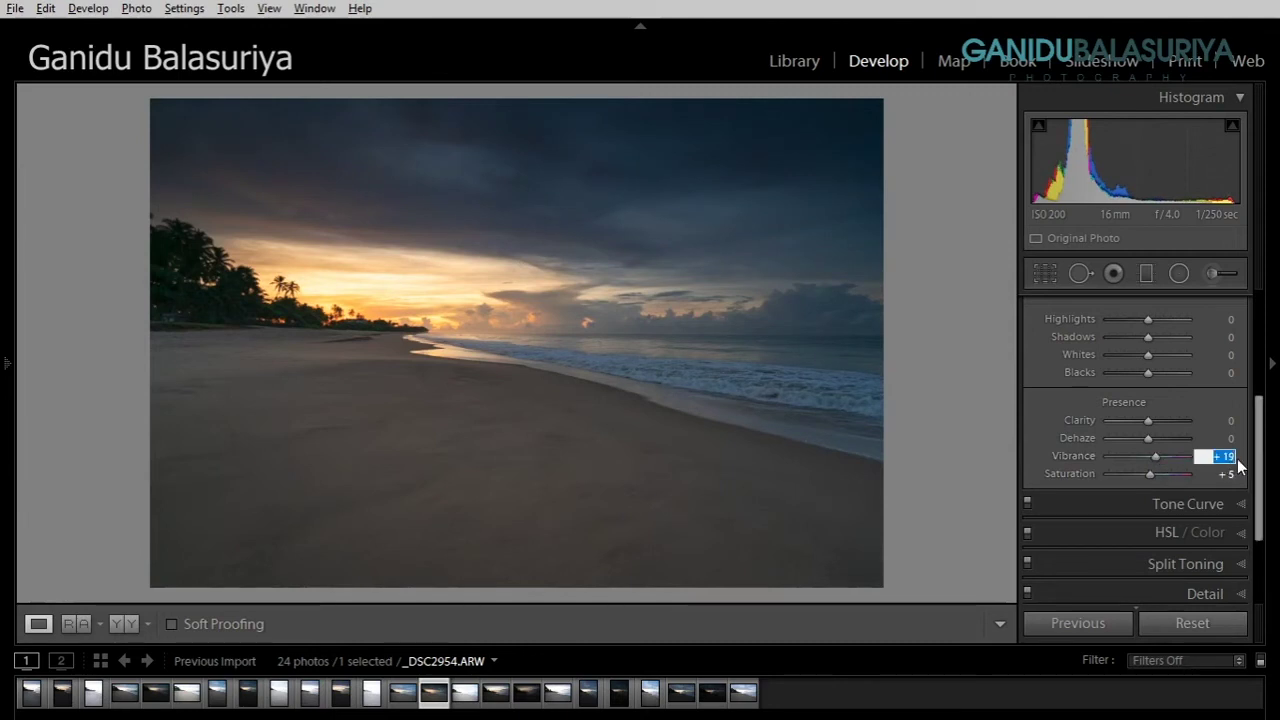
type("20")
key("Return")
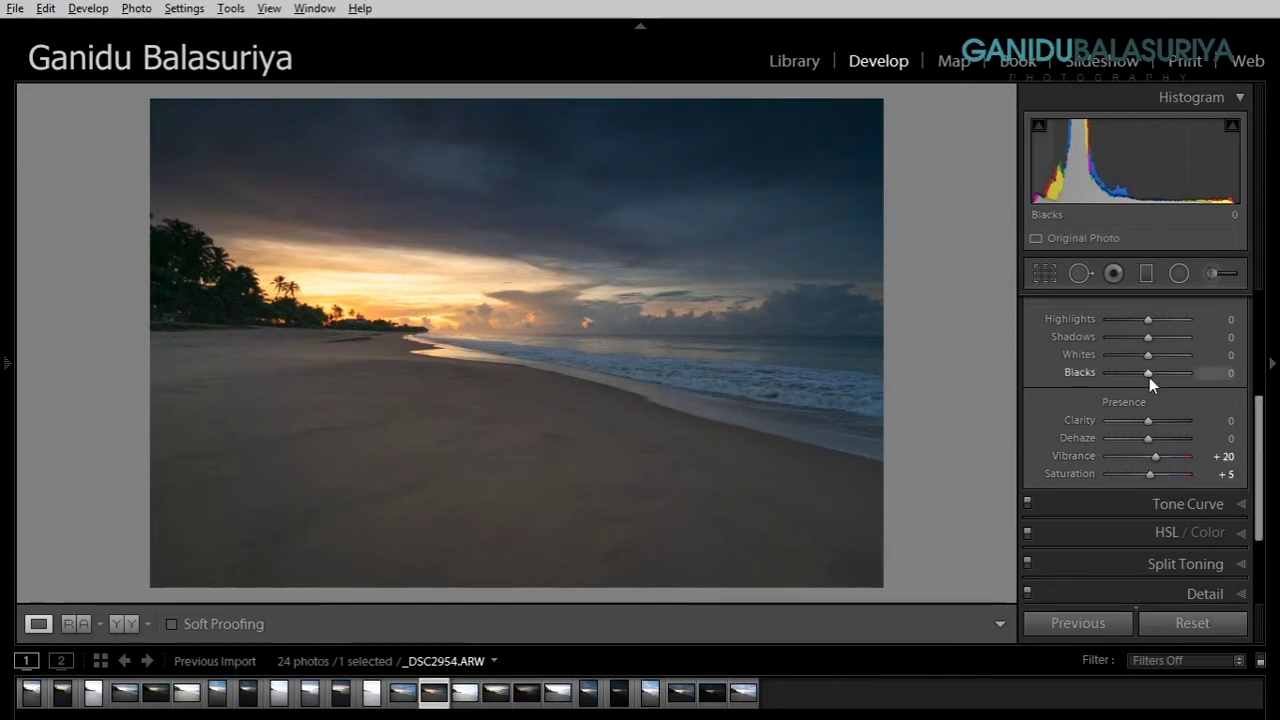
key("backslash")
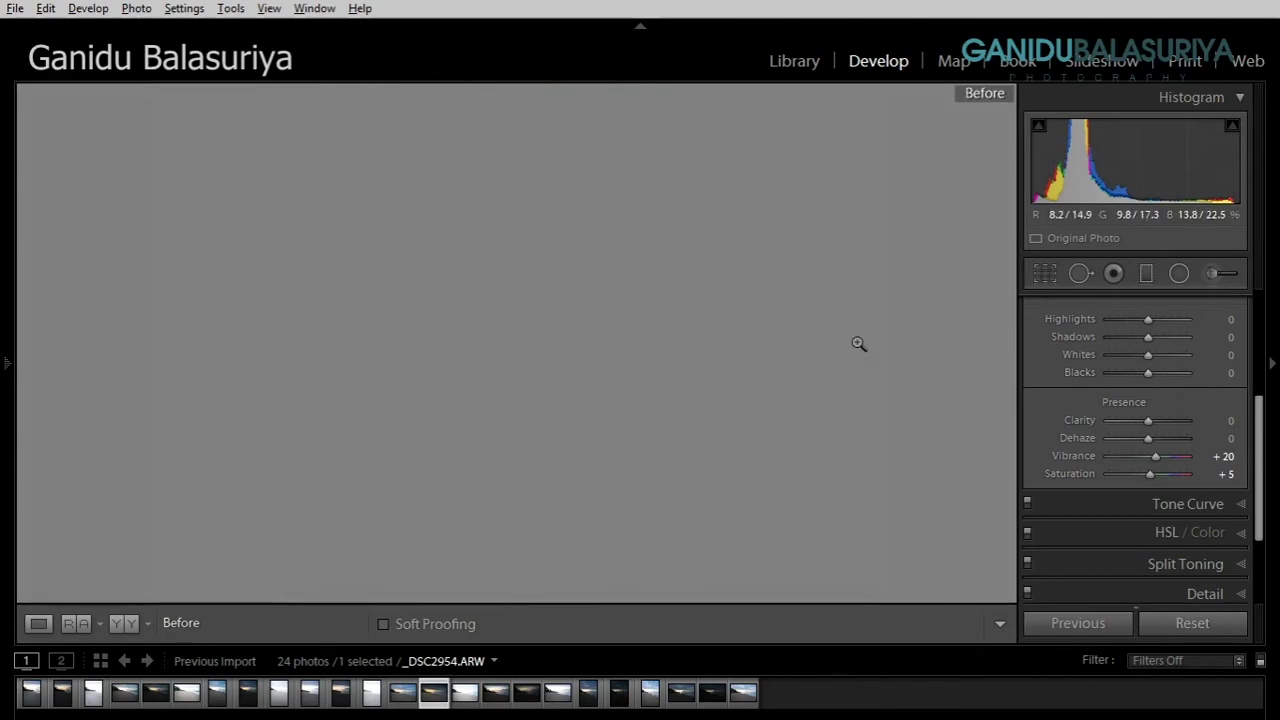
key("backslash")
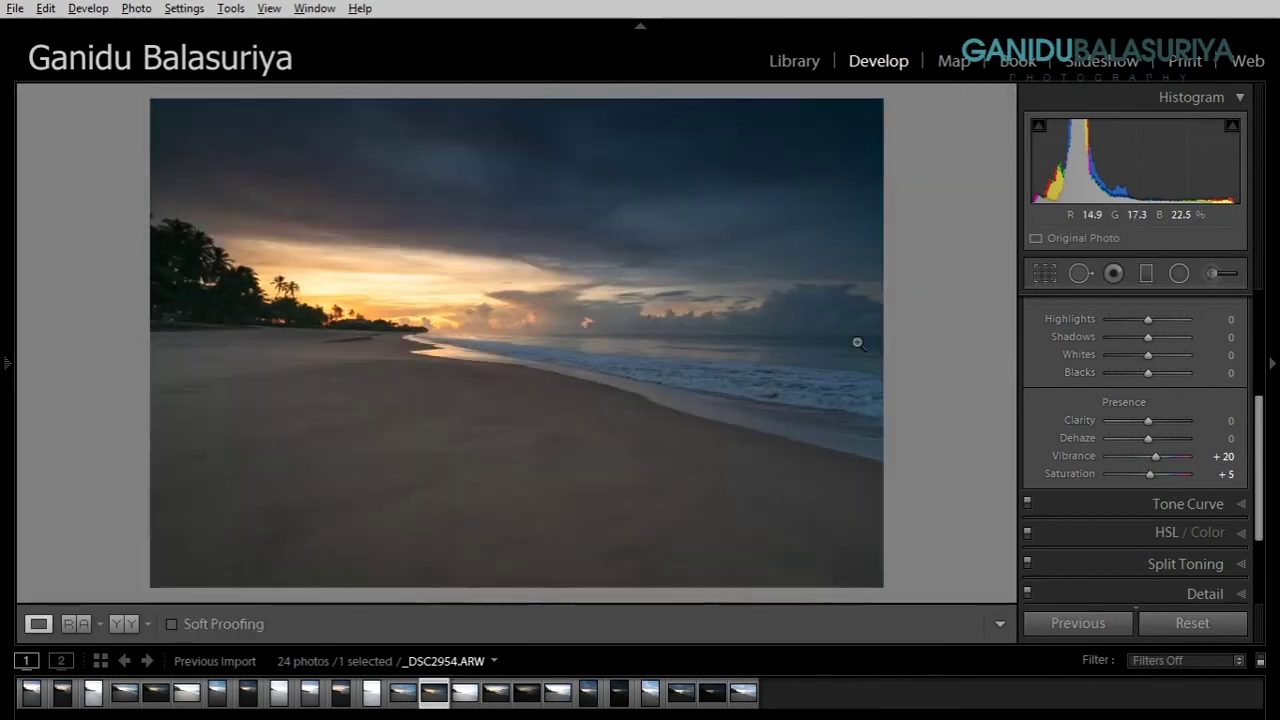
key("backslash")
key("backslash")
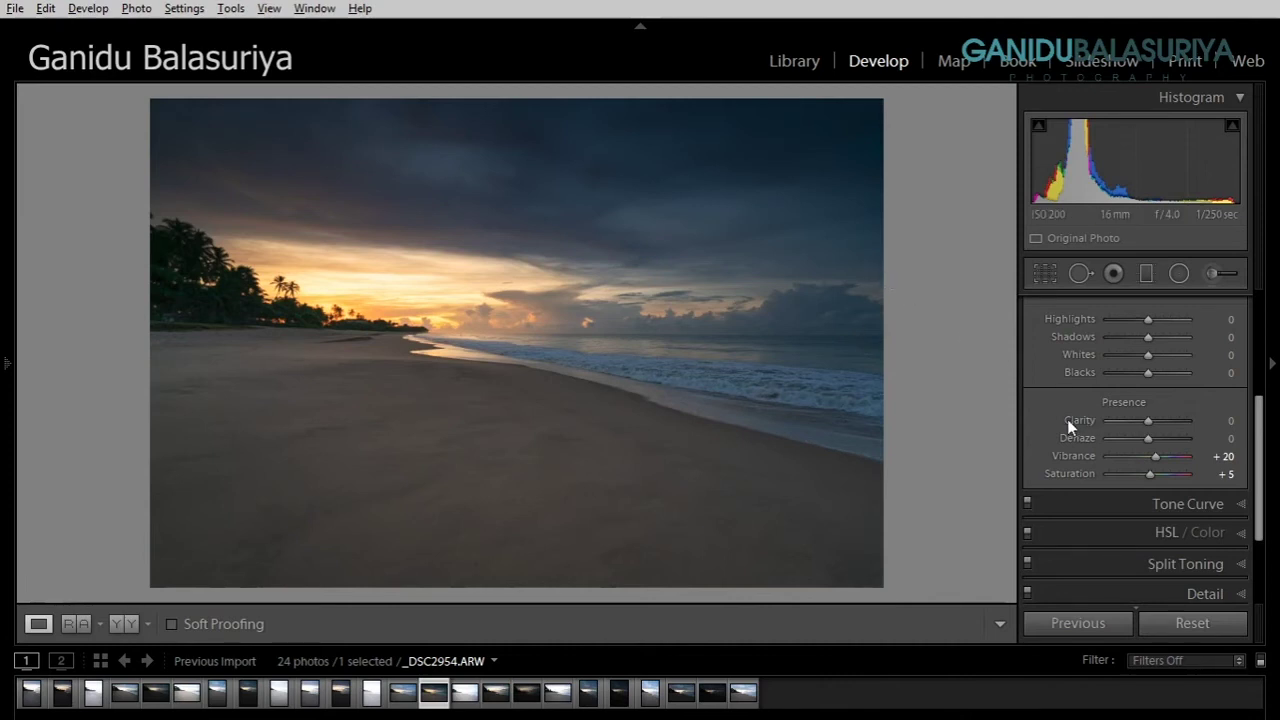
- Preview Upright Level in the Transform panel, then set Upright back to Off
scroll(1067, 425, "down", 3)
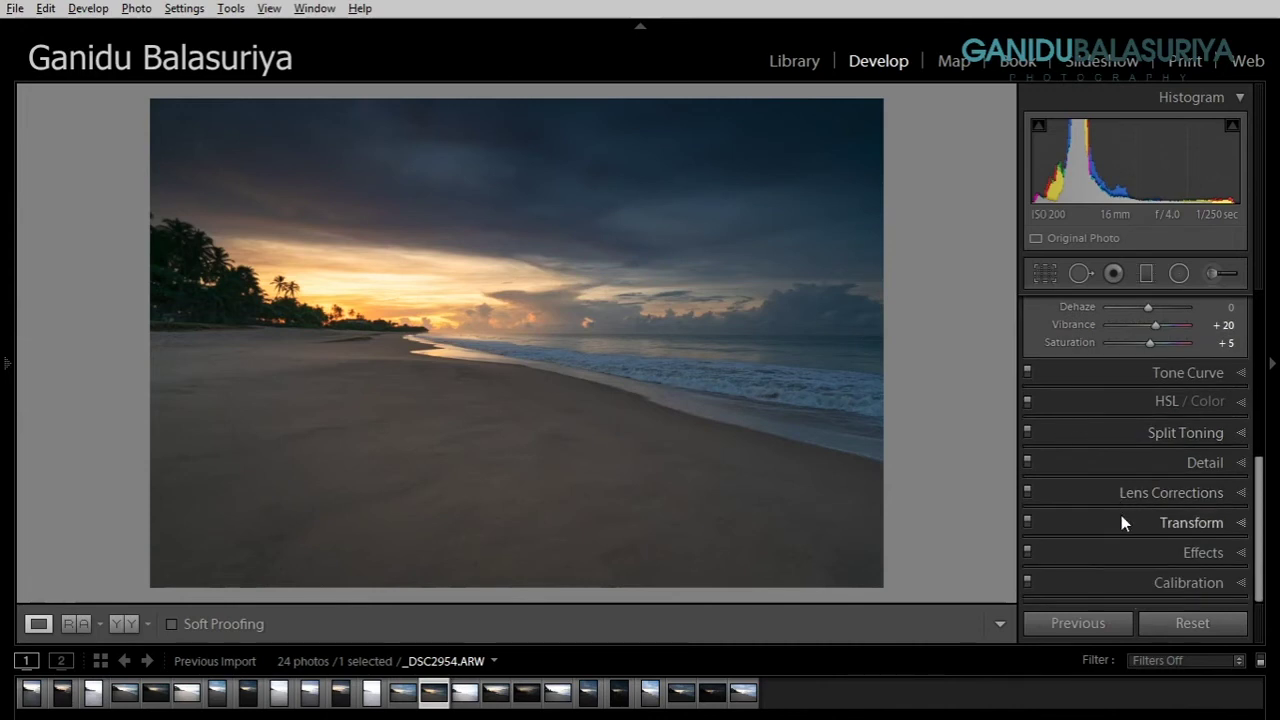
left_click(1223, 525)
scroll(1151, 467, "up", 1)
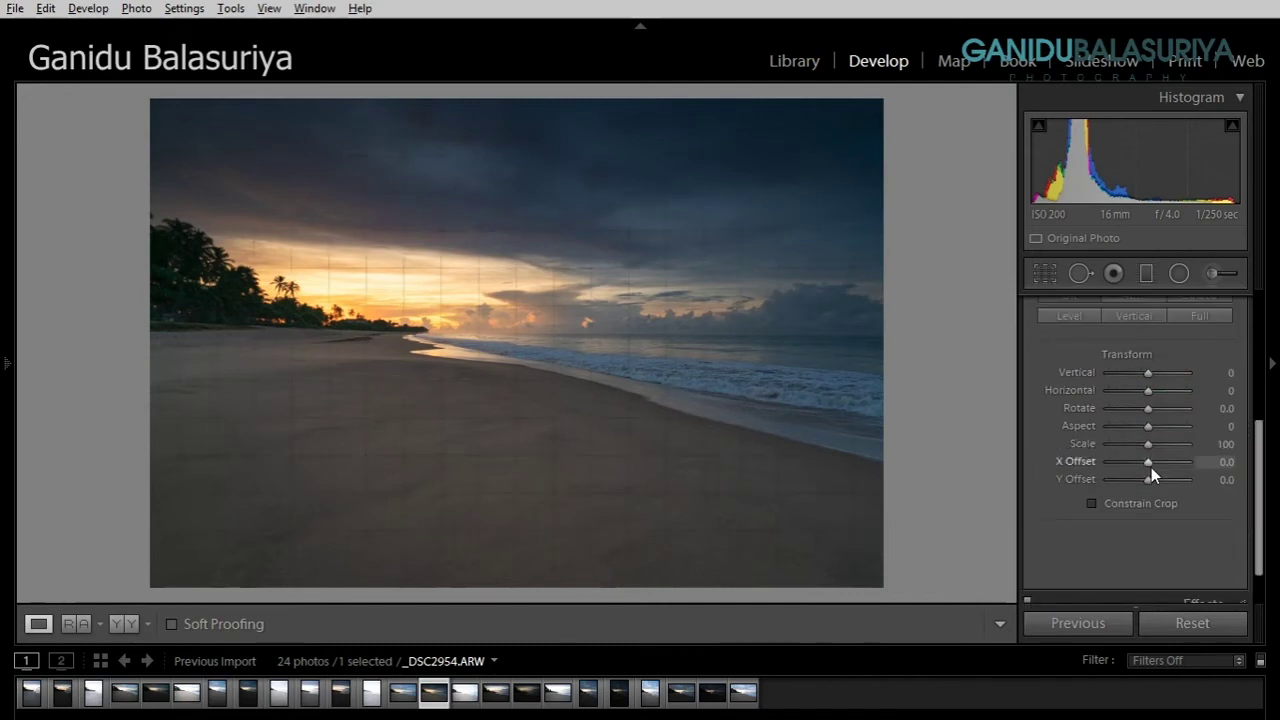
scroll(1060, 422, "up", 2)
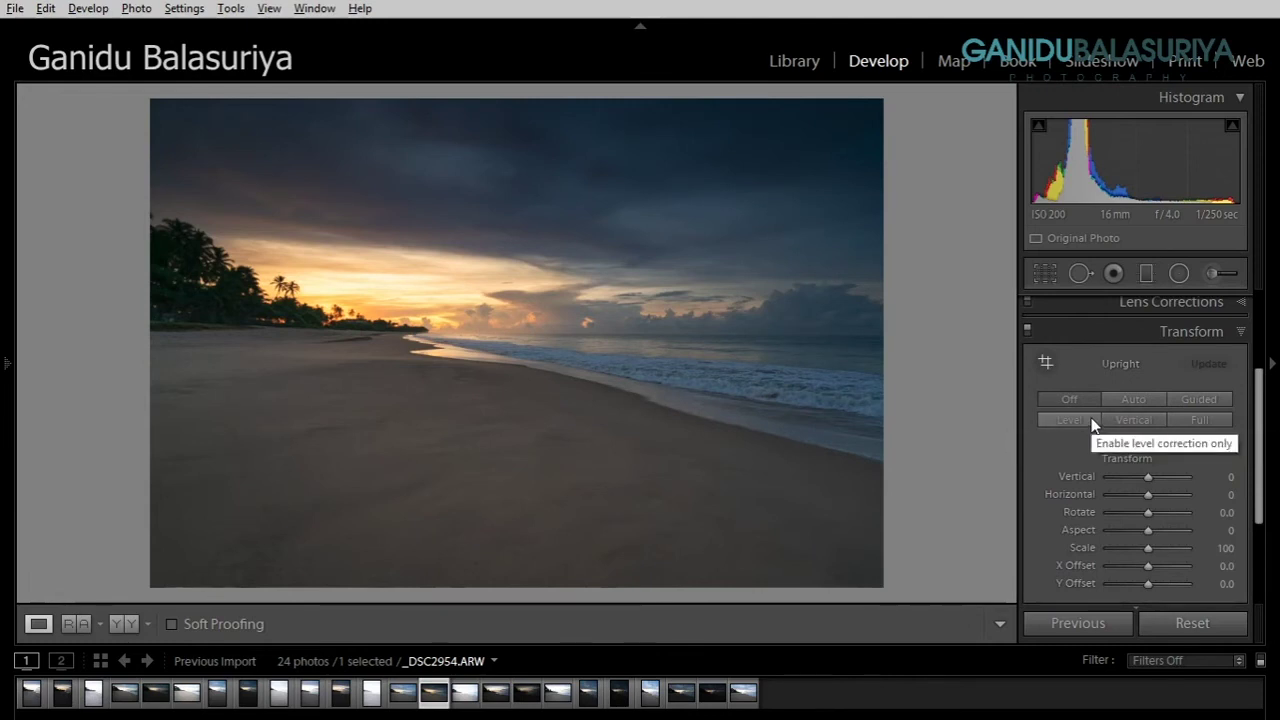
left_click(1091, 420)
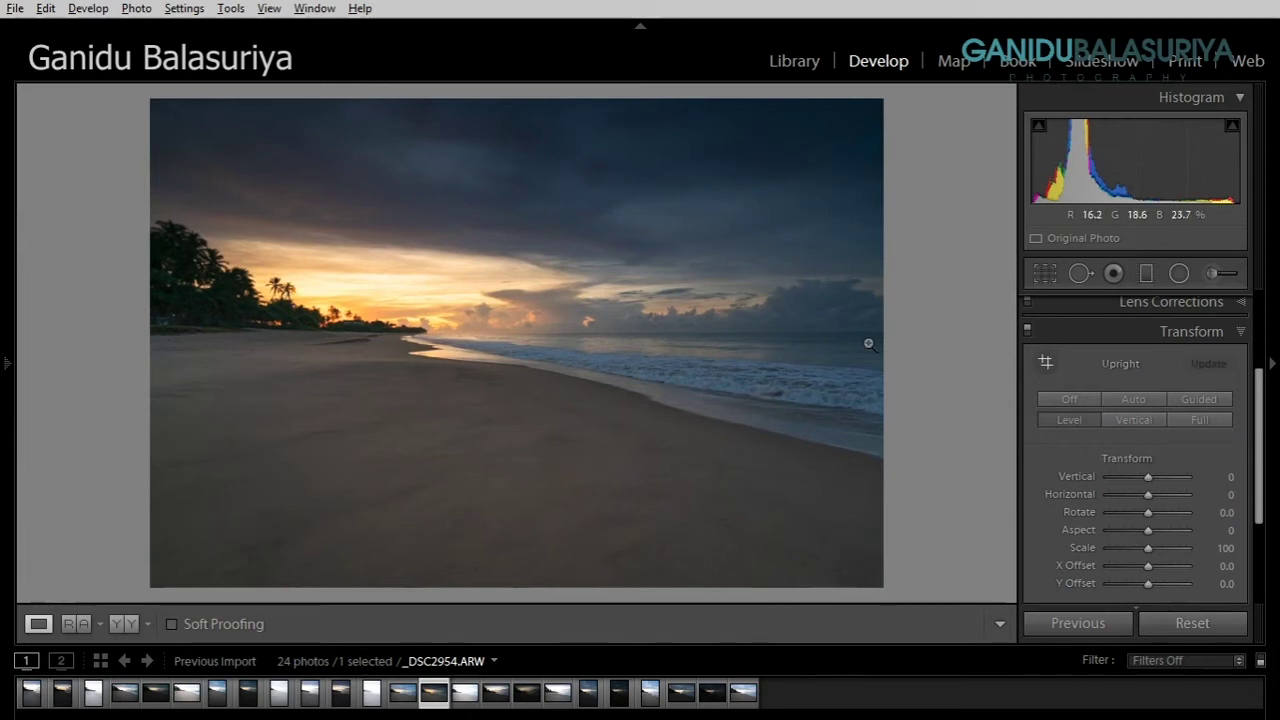
scroll(1077, 501, "down", 3)
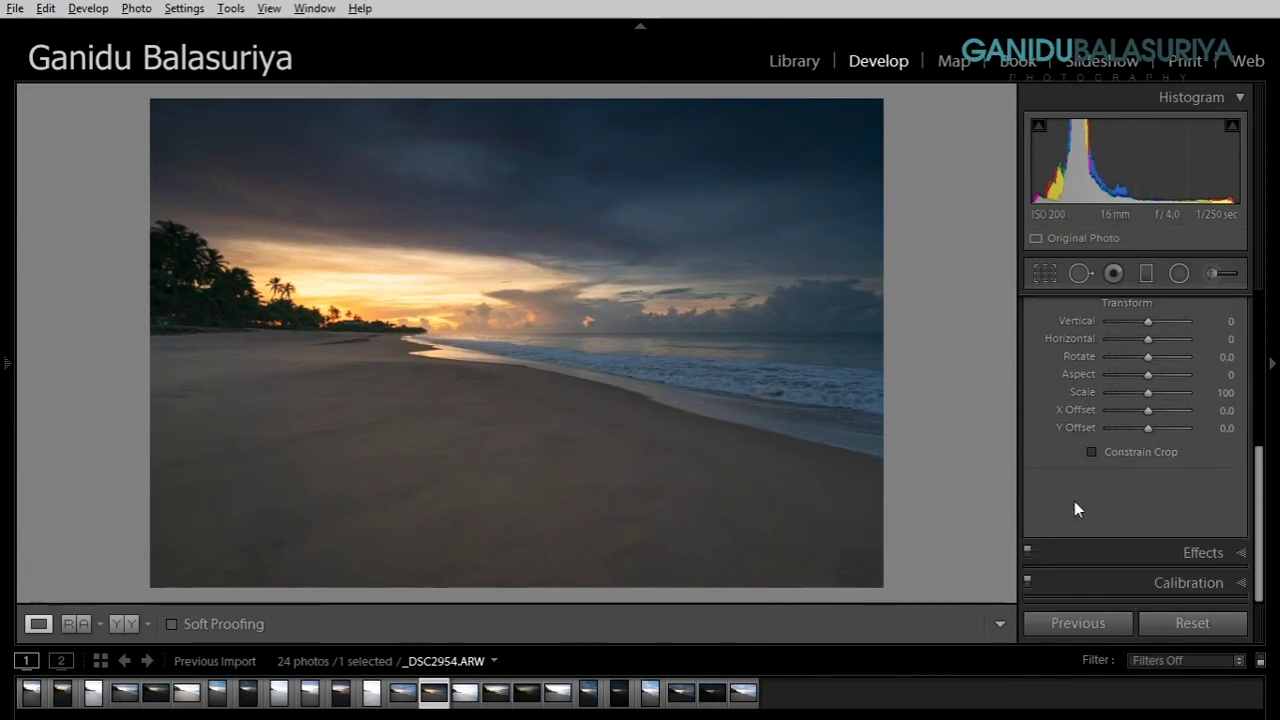
scroll(1047, 472, "up", 3)
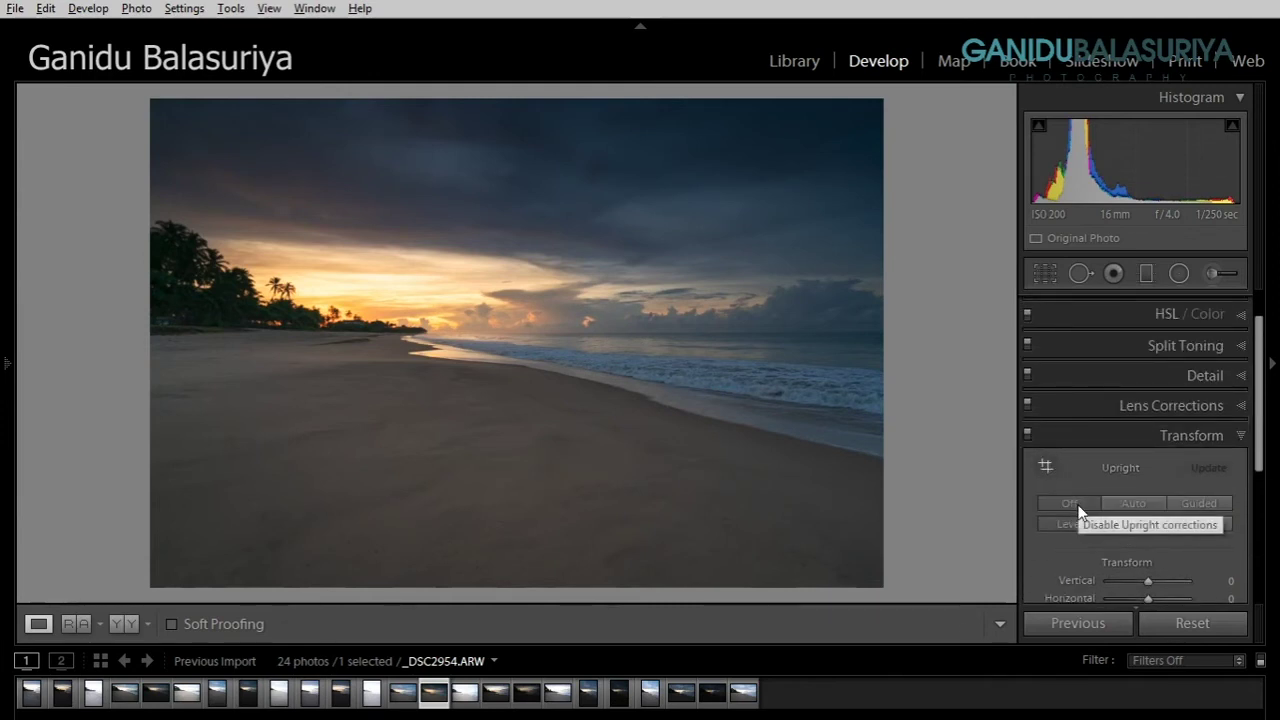
left_click(1076, 504)
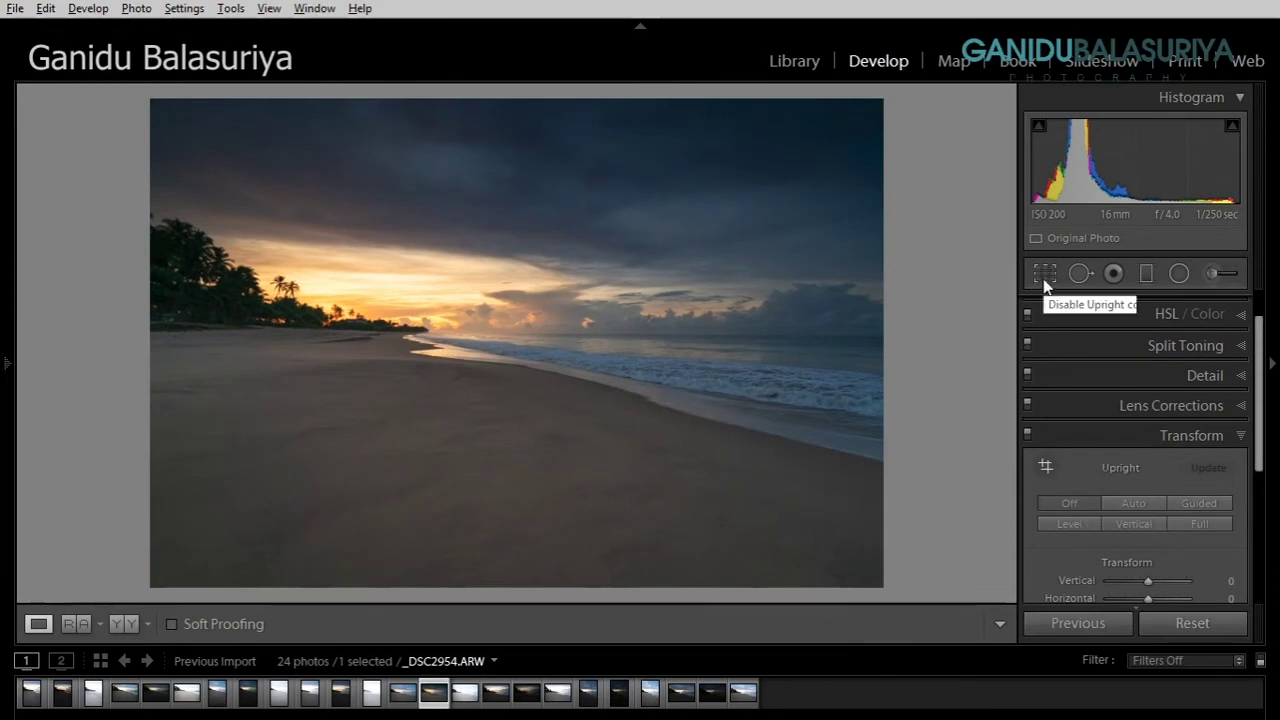
- Level the horizon with the Straighten tool at −0.84° and apply the crop
left_click(1043, 280)
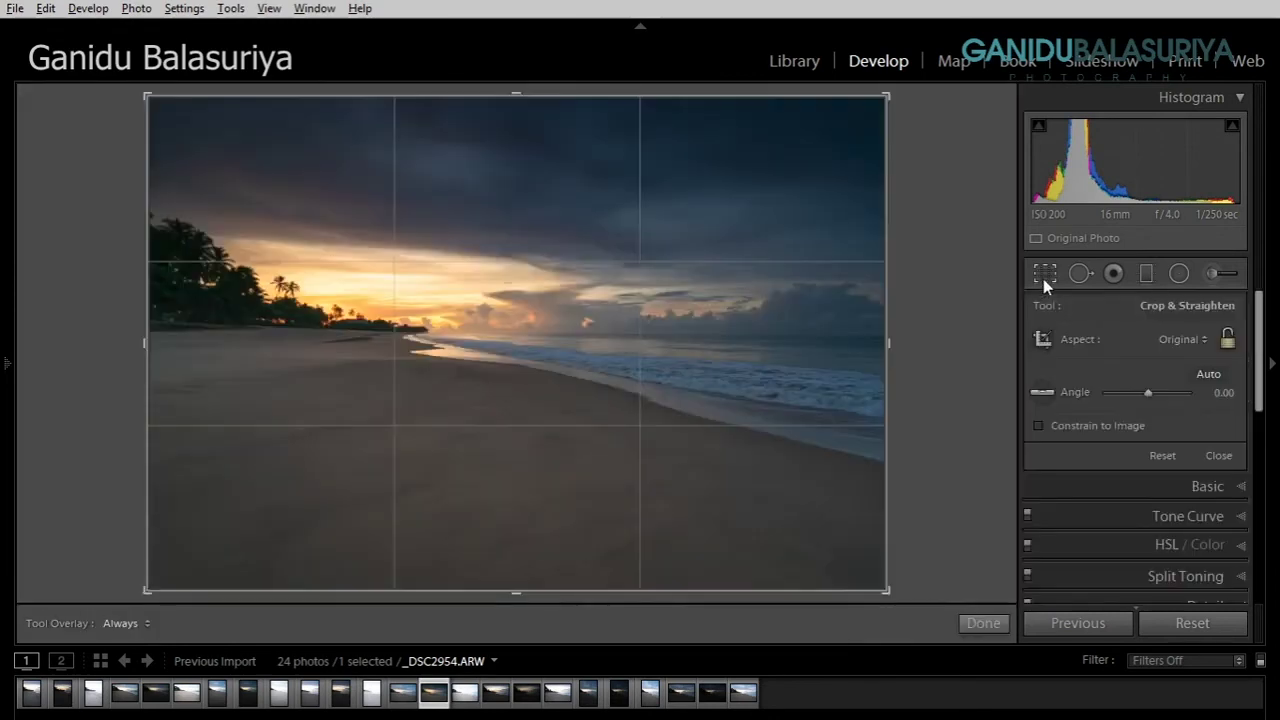
left_click(1045, 394)
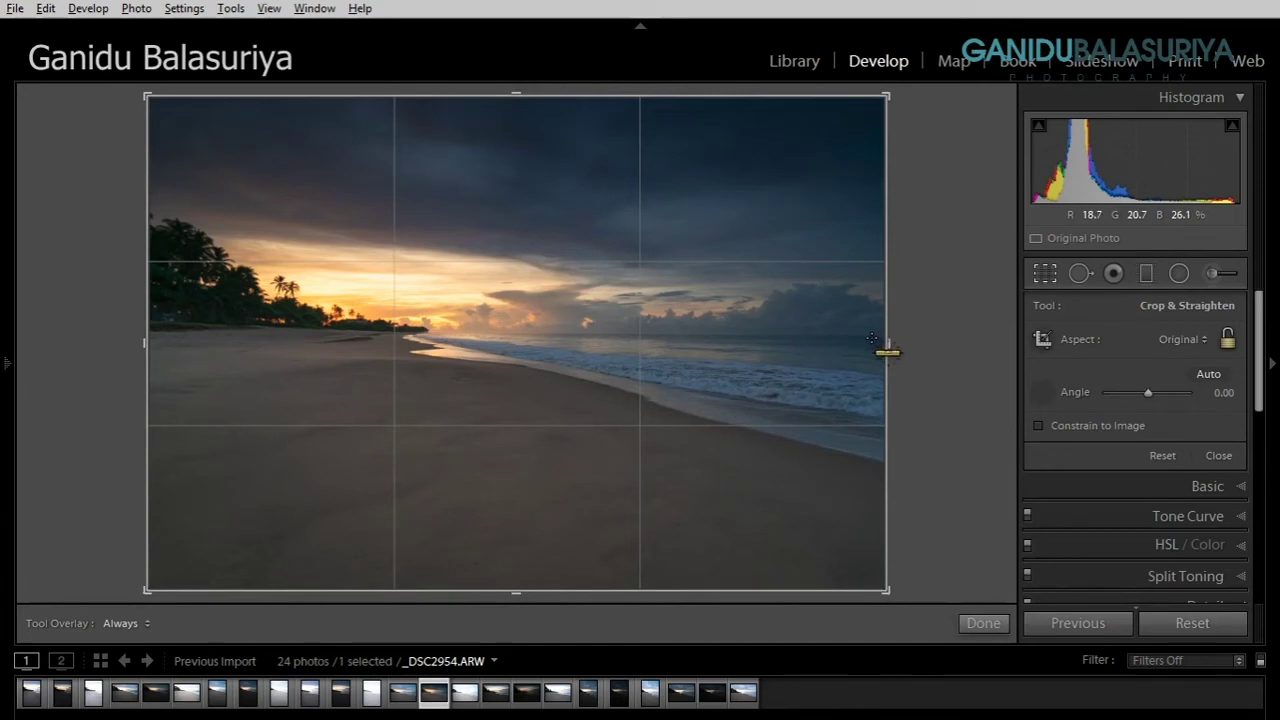
left_click_drag(871, 338, 424, 330)
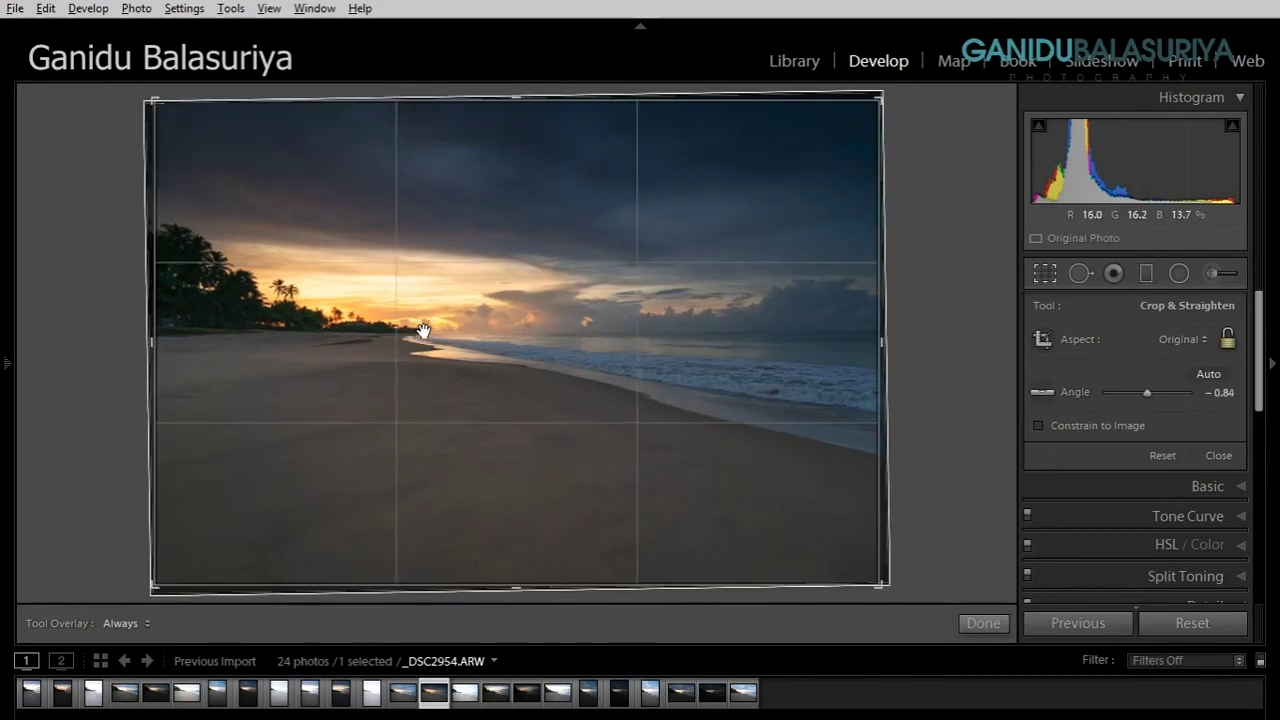
left_click(975, 624)
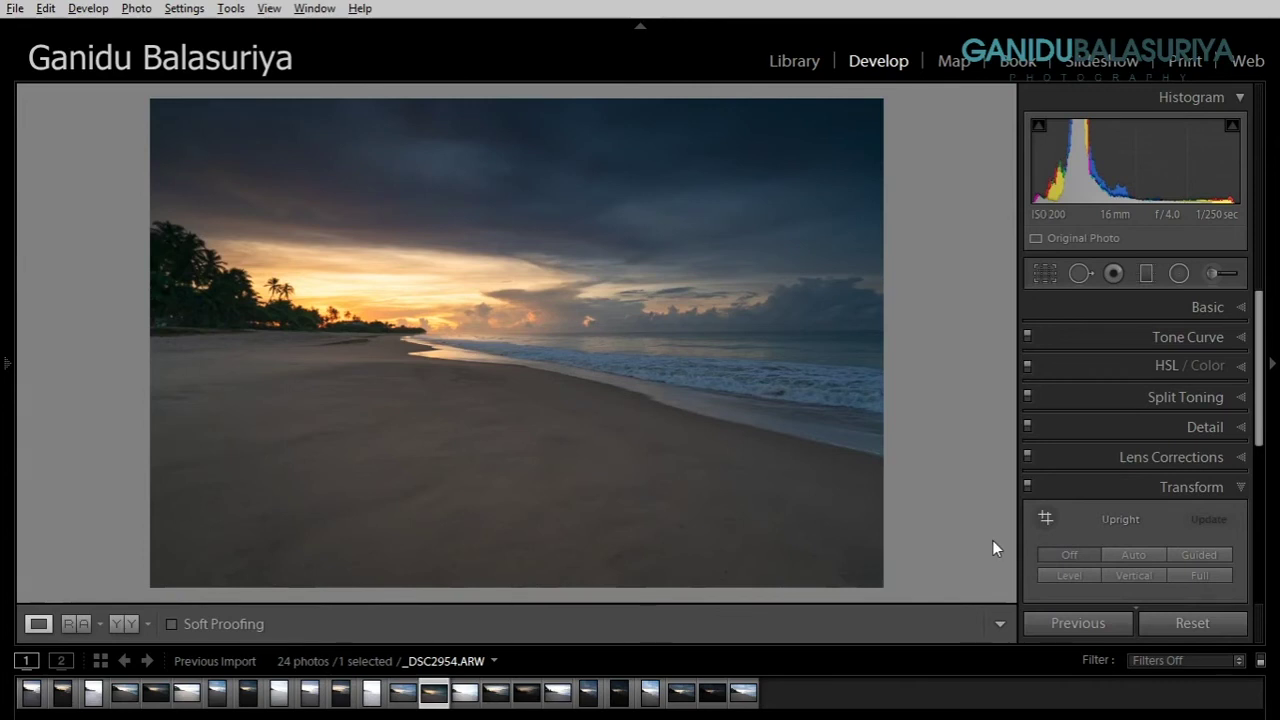
key("backslash")
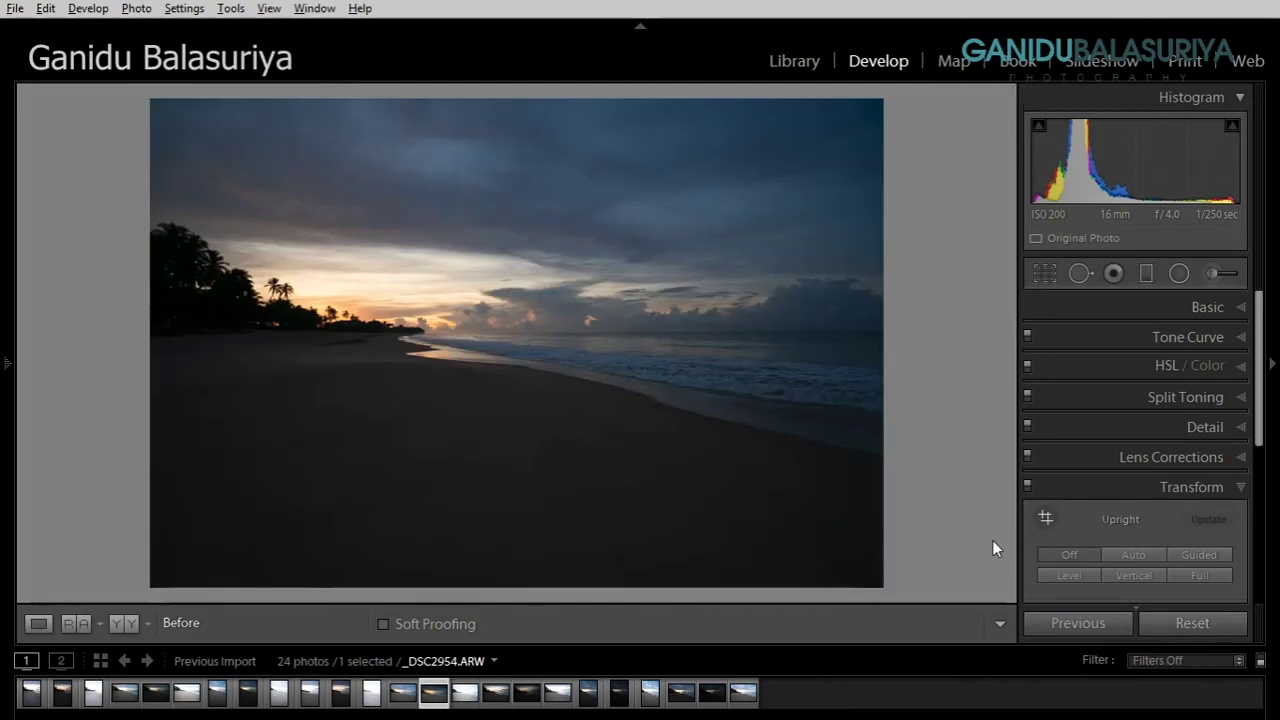
key("backslash")
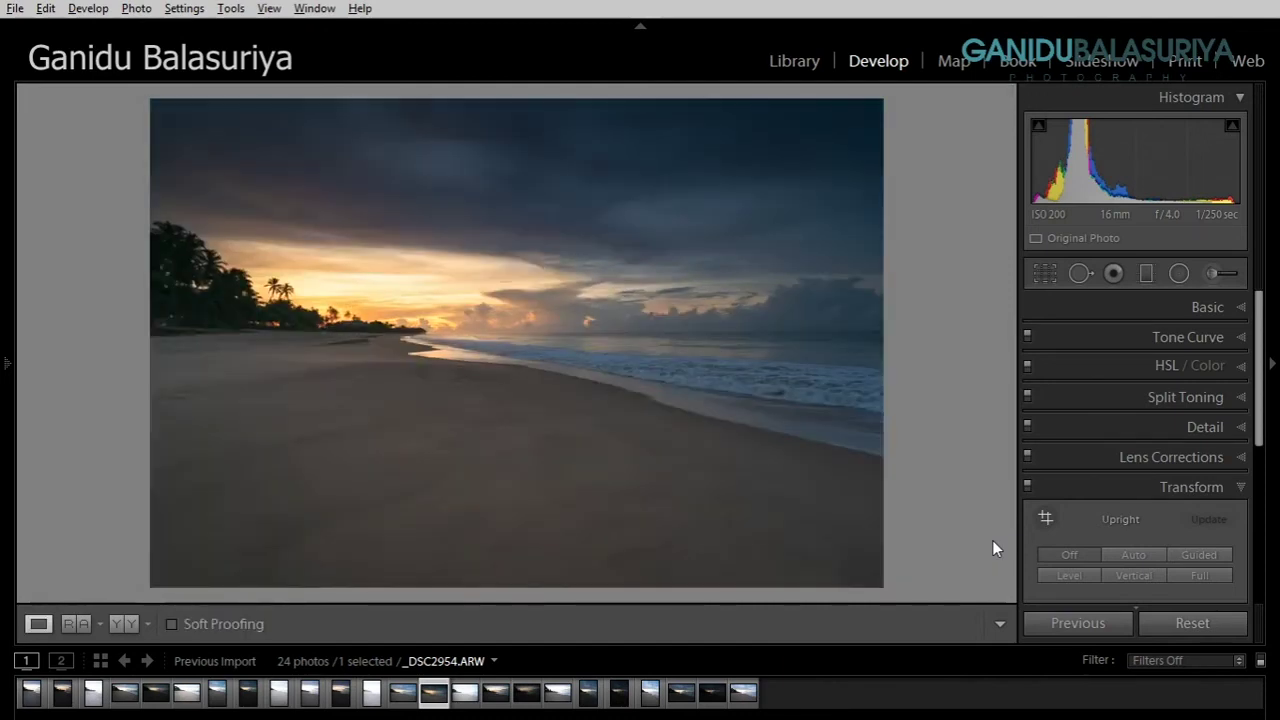
key("backslash")
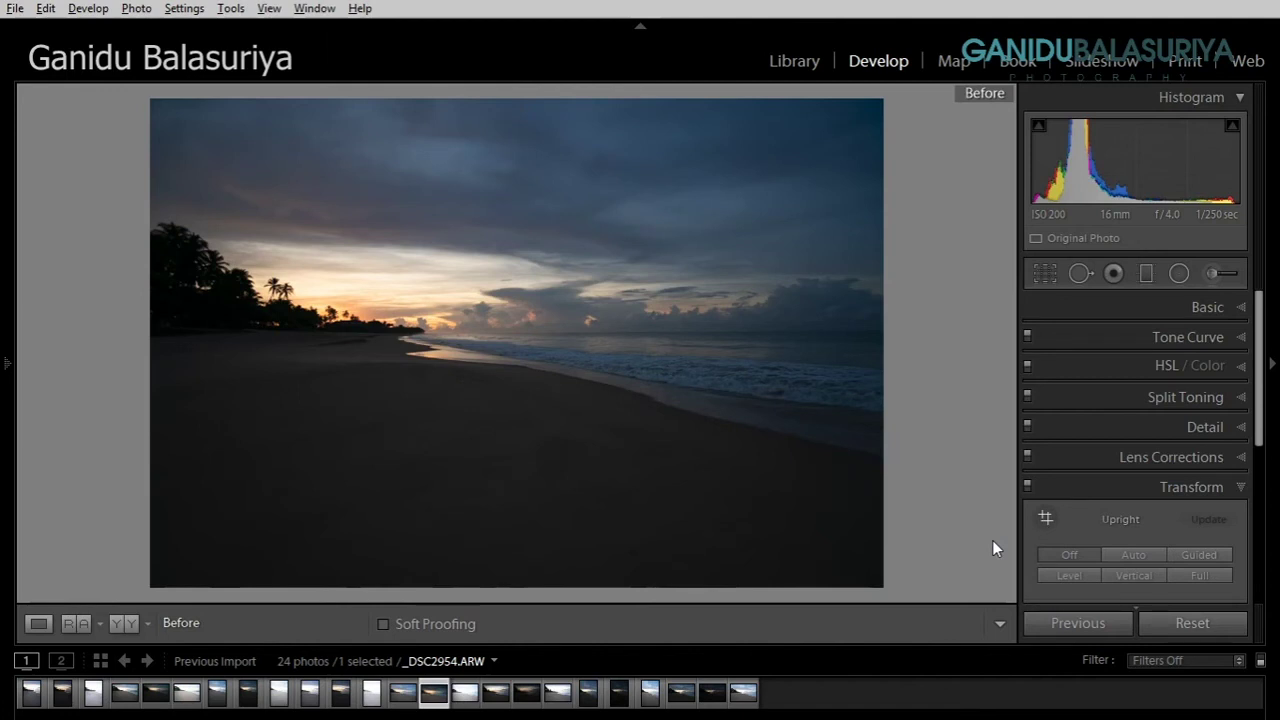
key("backslash")
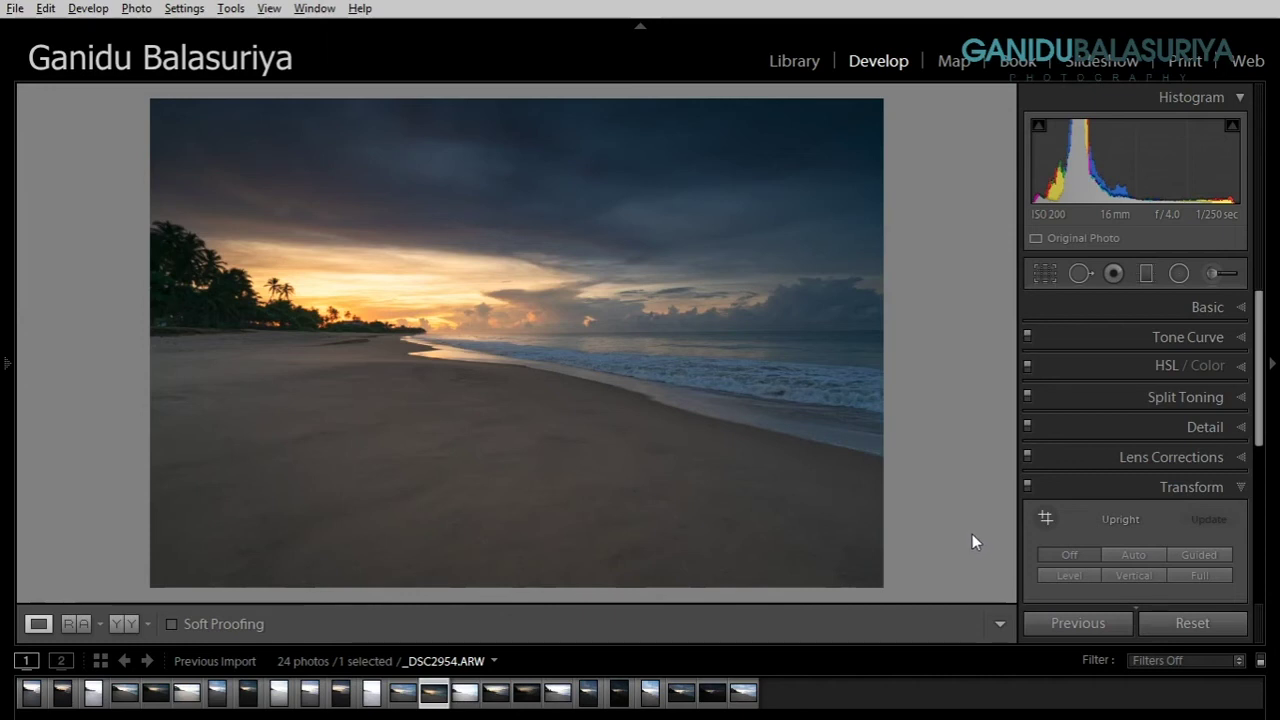
- Start exporting the photo to the Desktop with the ReEdit PPO subfolder removed
right_click(358, 197)
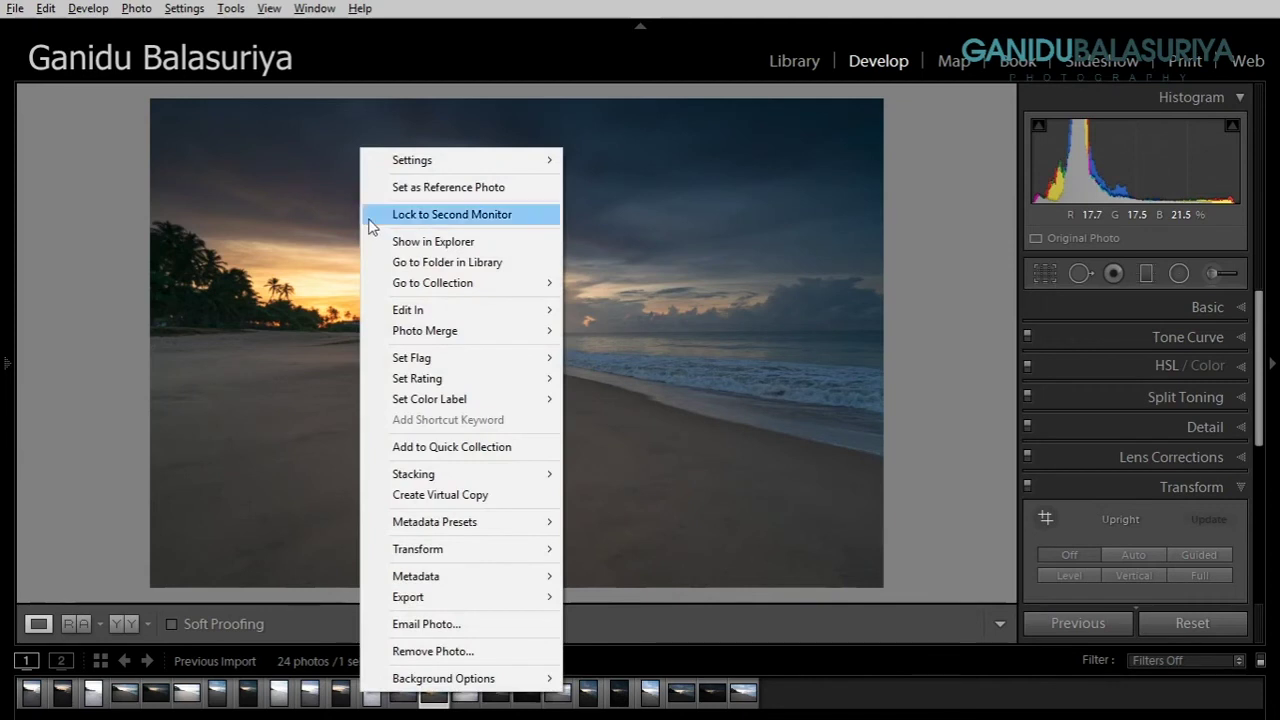
mouse_move(470, 597)
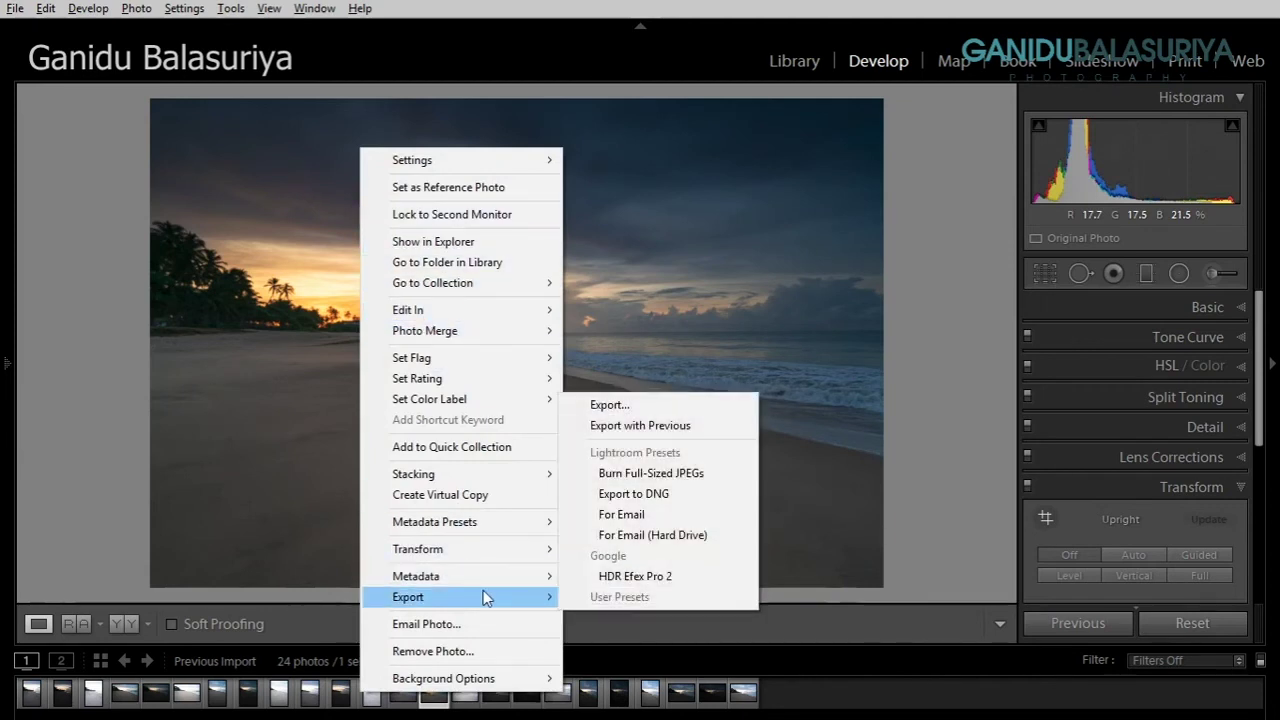
left_click(620, 410)
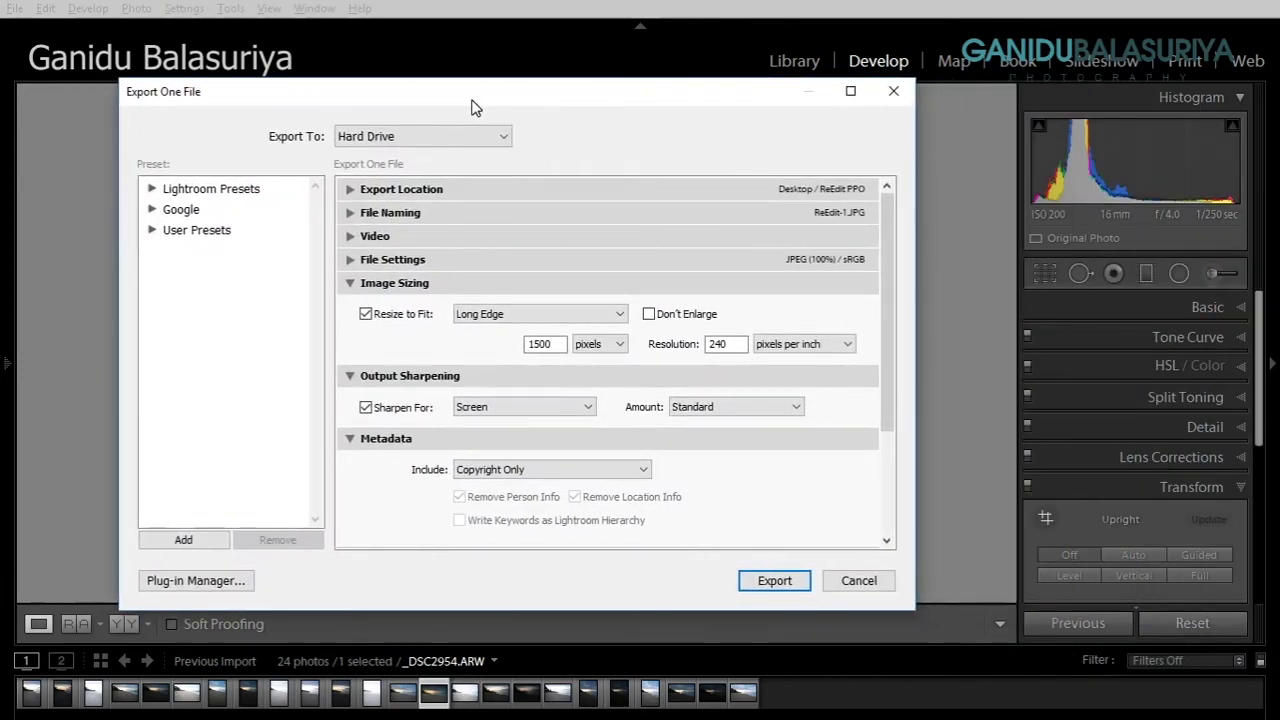
left_click(351, 190)
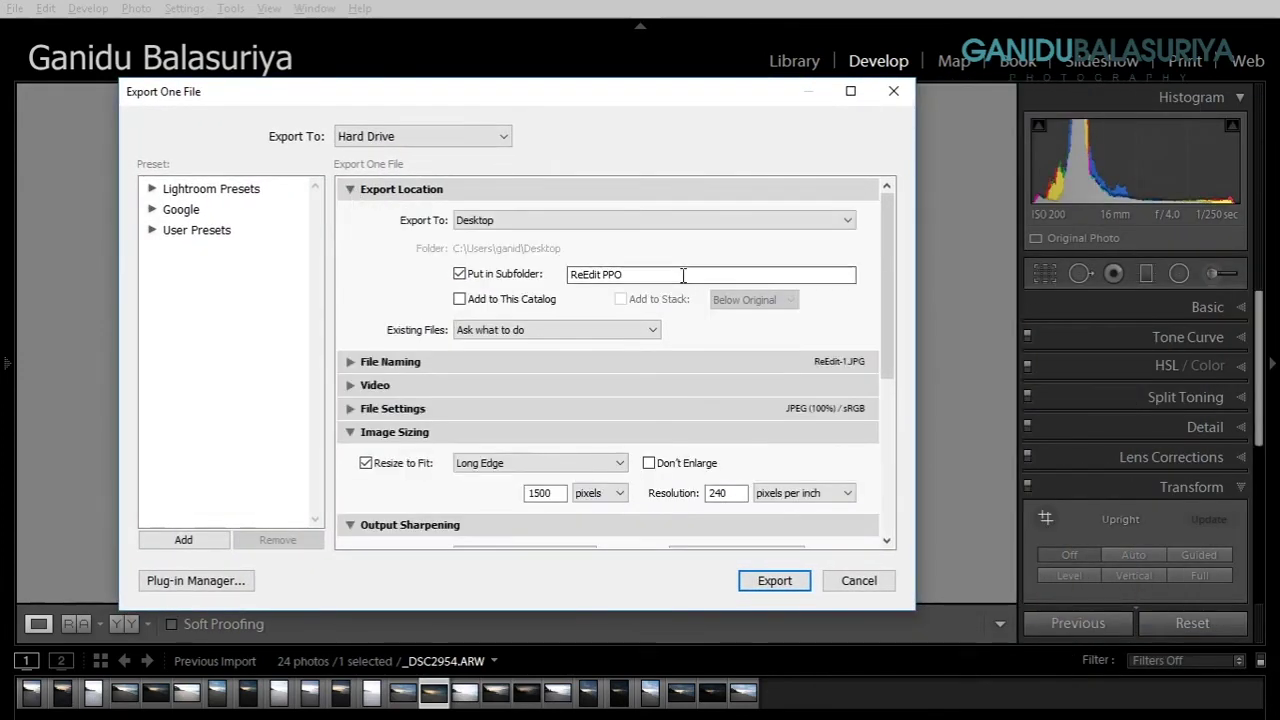
triple_click(640, 280)
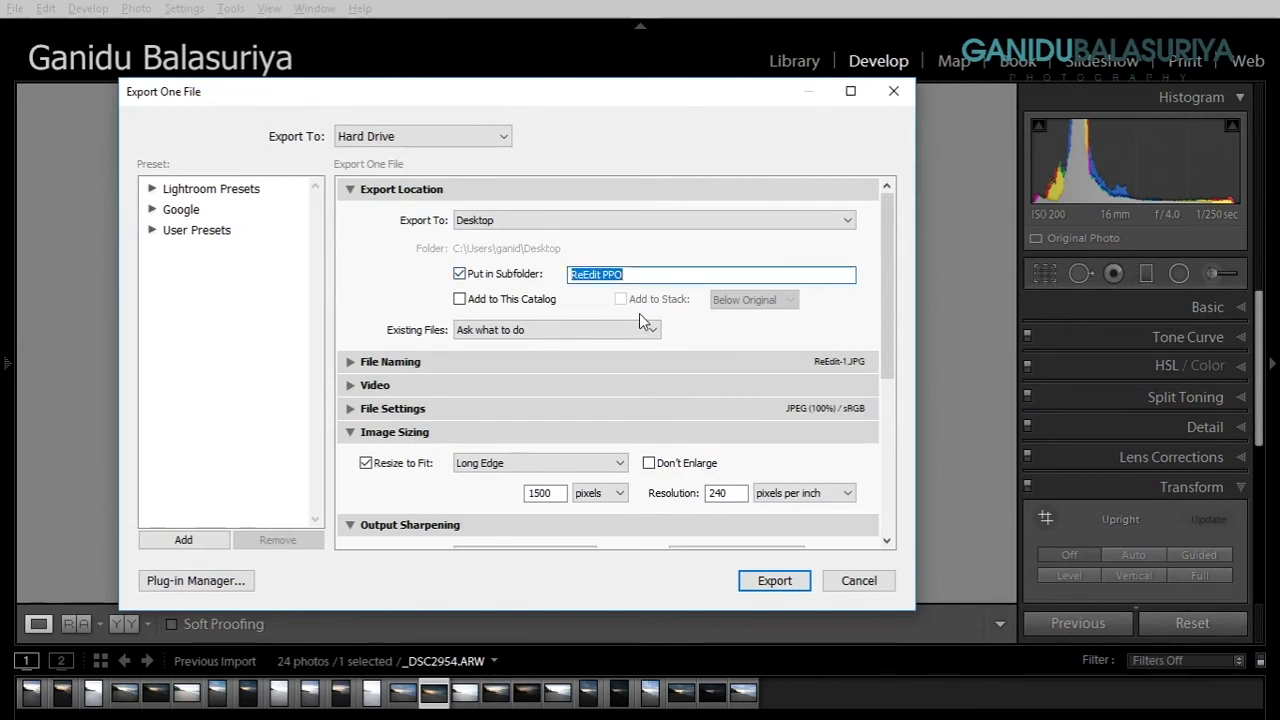
key("BackSpace")
left_click(459, 274)
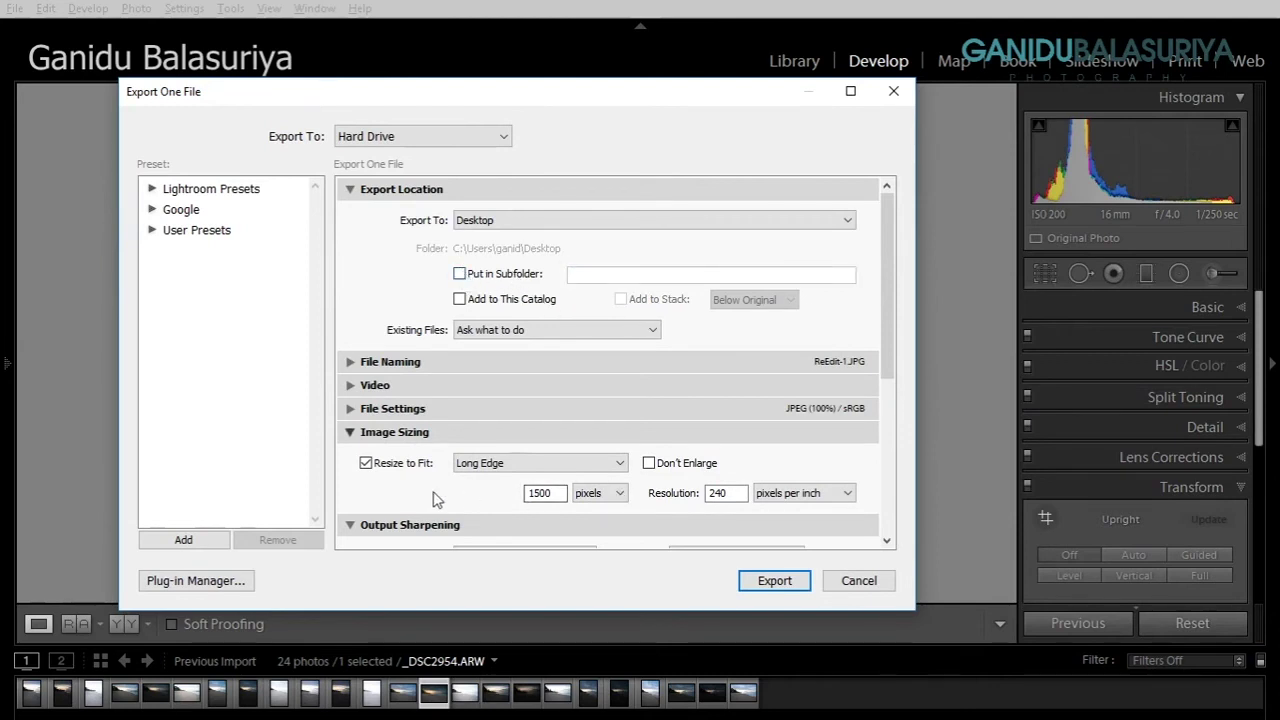
- Resize the export to 2048 pixels on the long edge
scroll(423, 480, "down", 5)
scroll(503, 290, "up", 5)
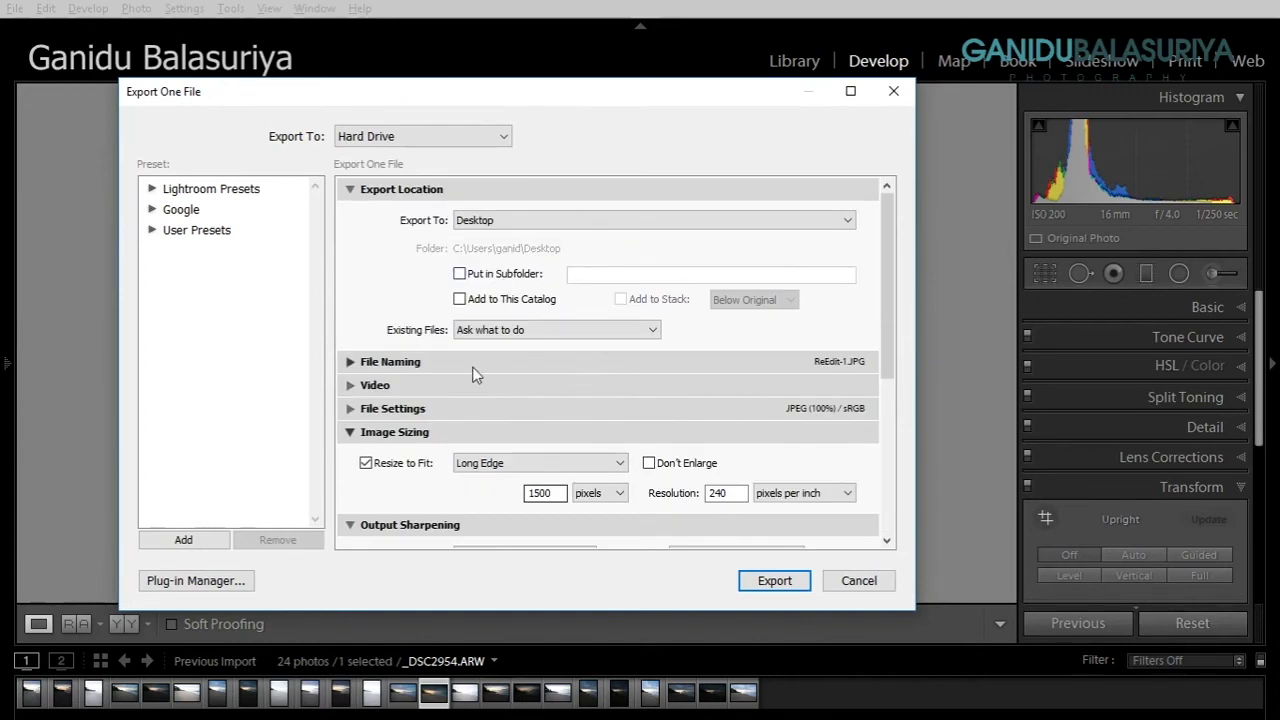
left_click_drag(893, 280, 894, 341)
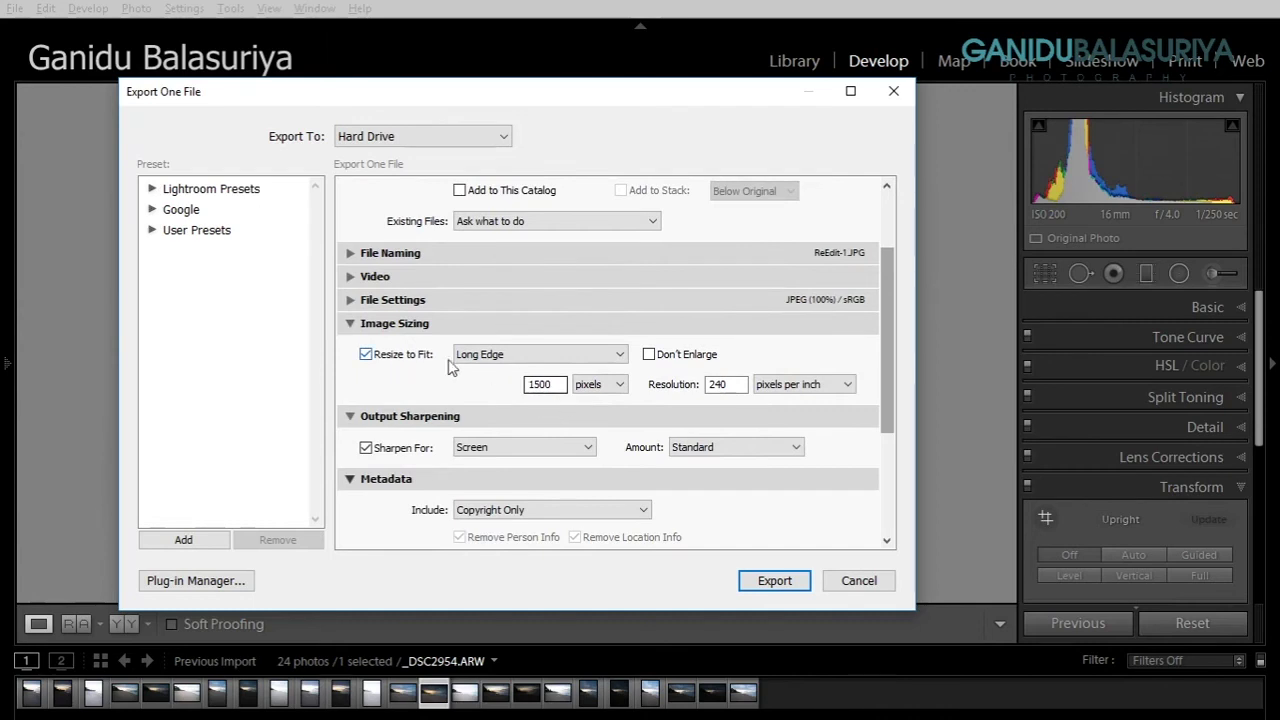
left_click_drag(556, 386, 490, 386)
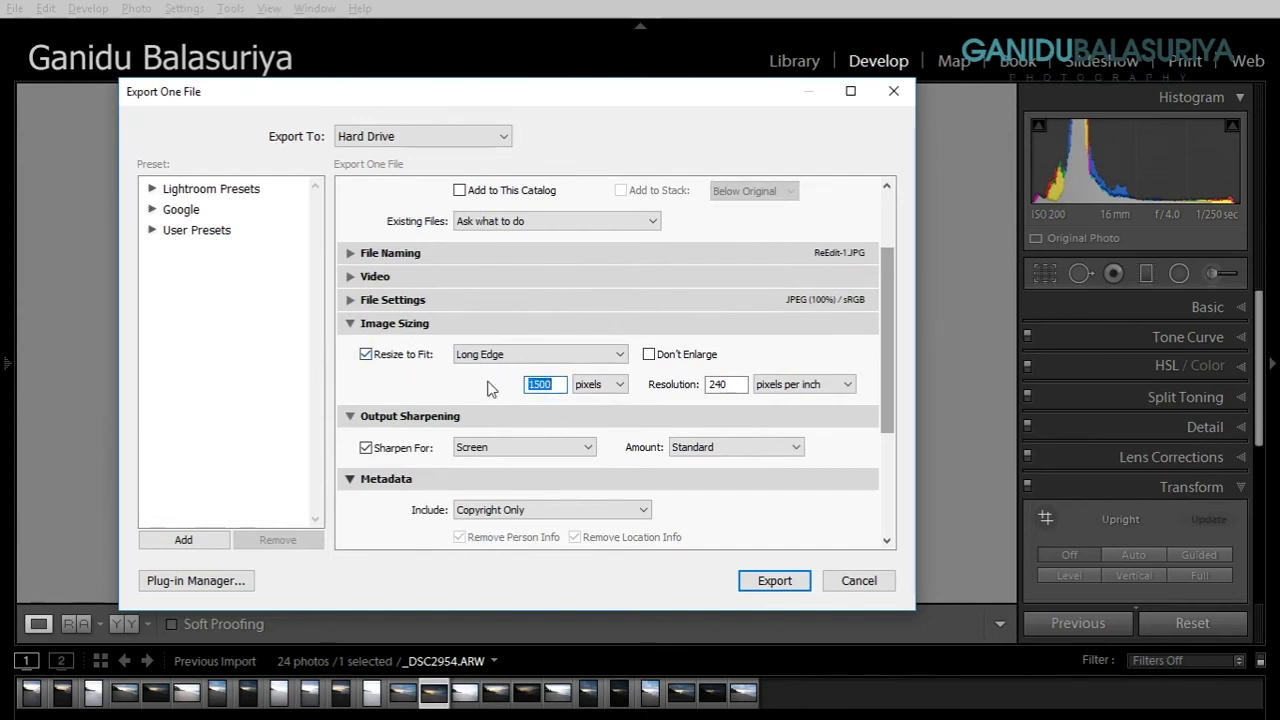
type("2048")
left_click(373, 254)
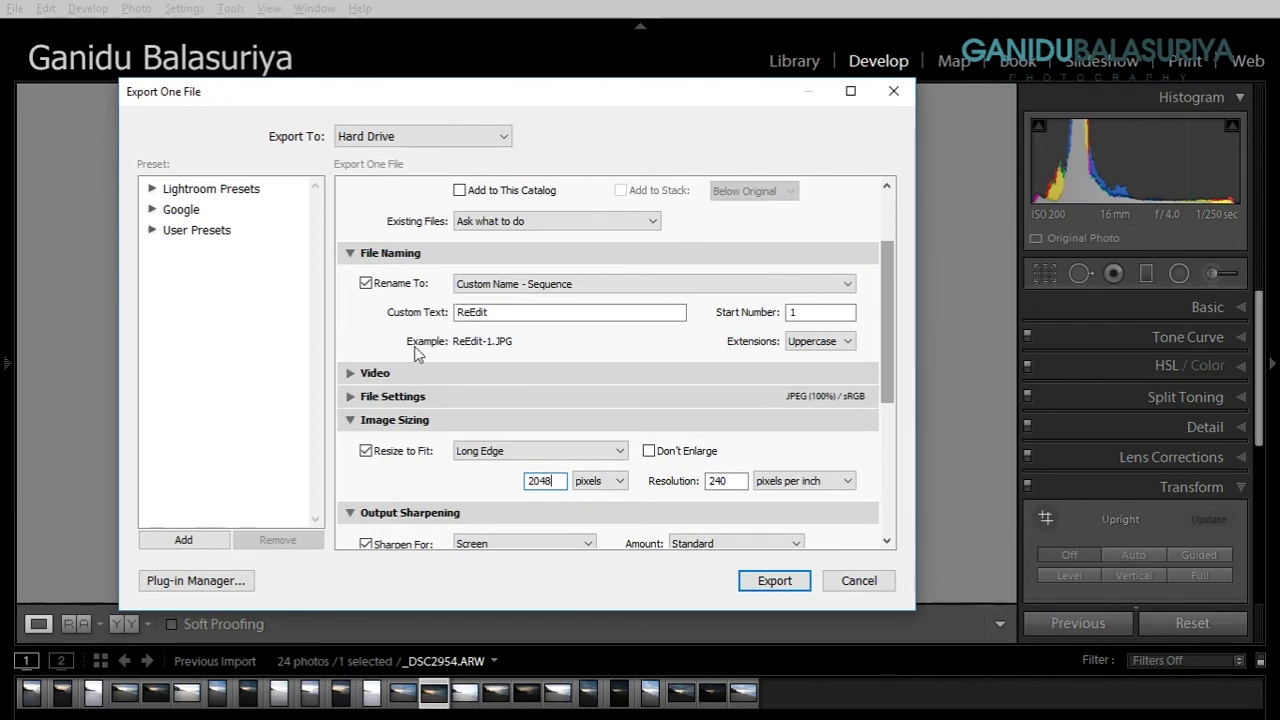
- Export the sunrise shot as a 2048-pixel JPEG carrying the Reedit watermark
scroll(418, 355, "down", 5)
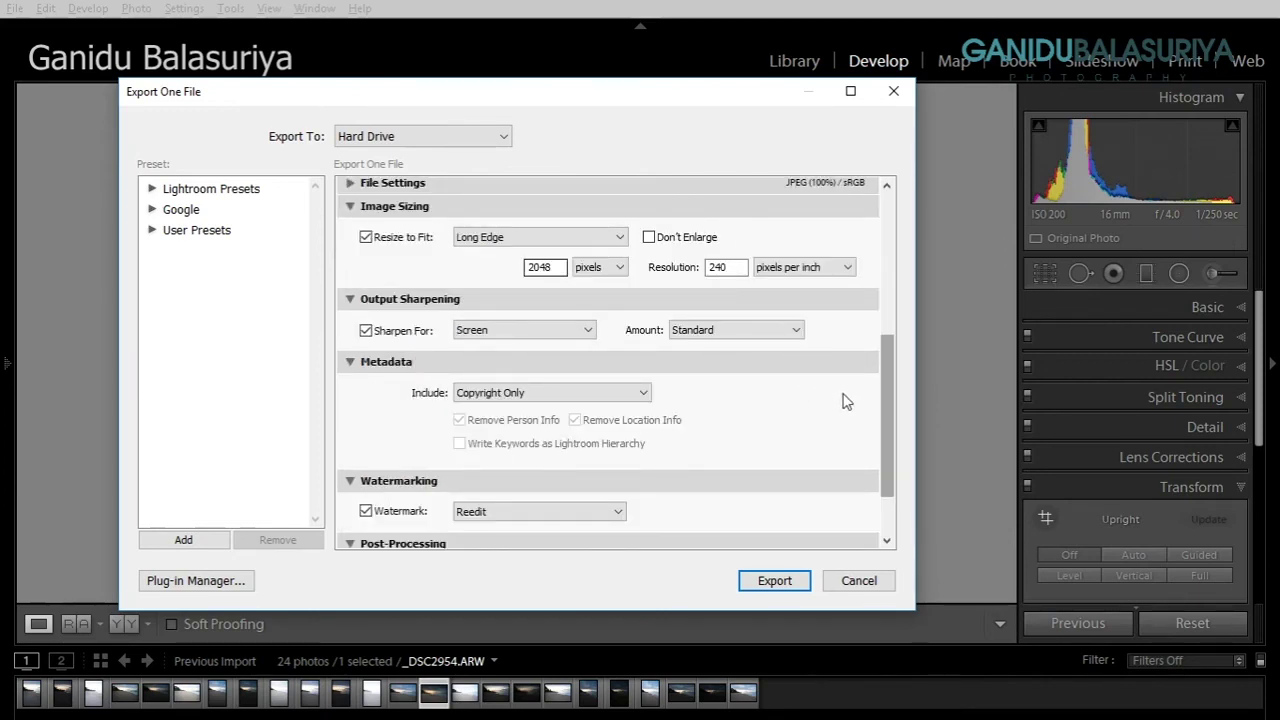
left_click_drag(887, 395, 884, 322)
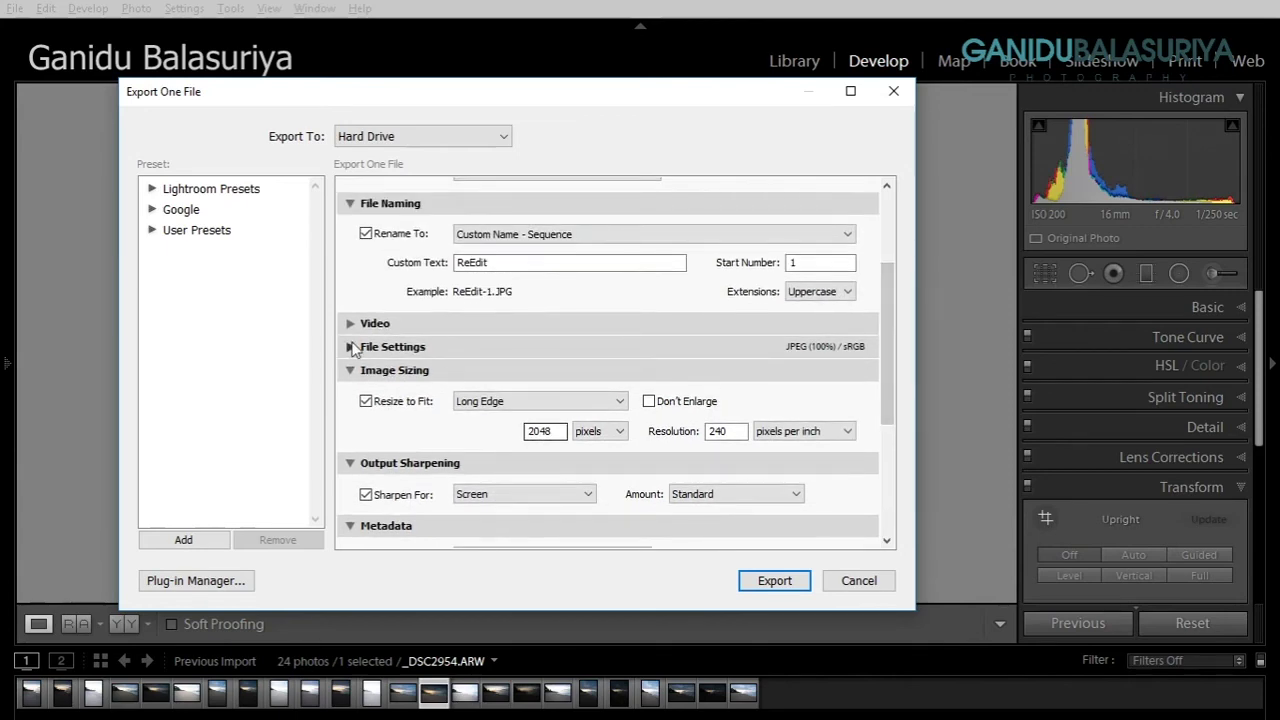
left_click(352, 347)
left_click(494, 385)
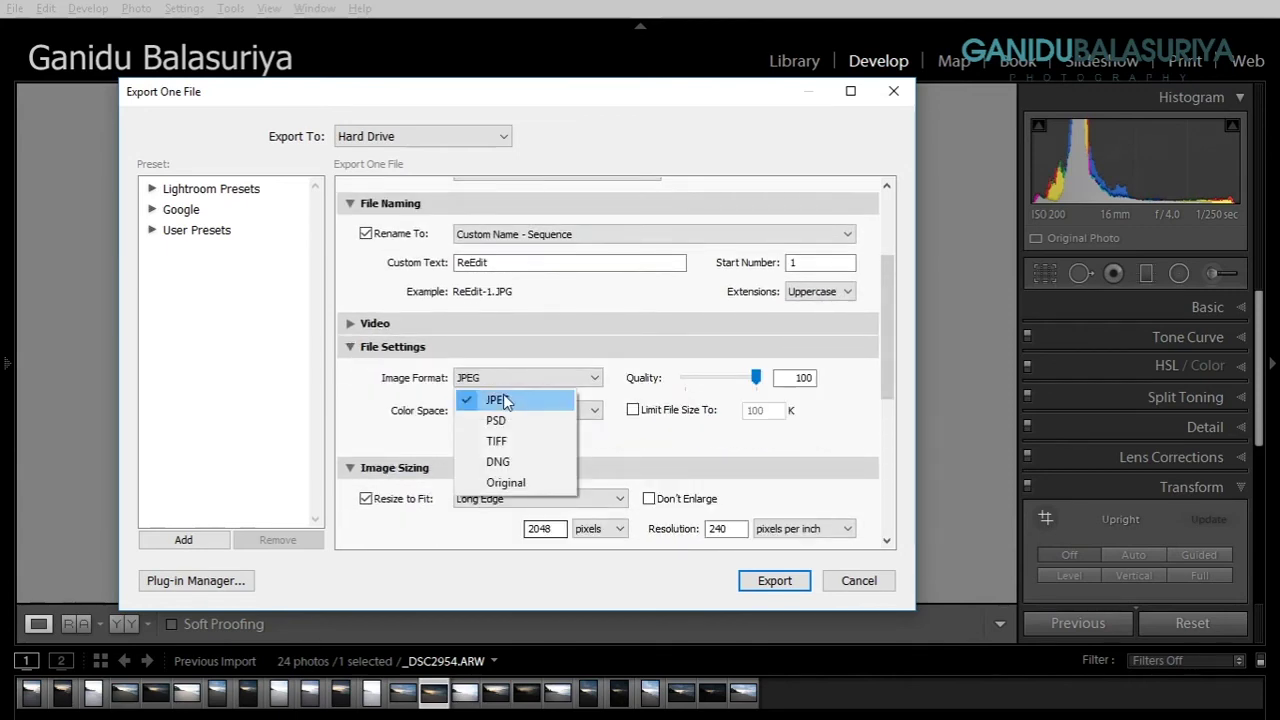
left_click(505, 401)
left_click_drag(884, 342, 897, 437)
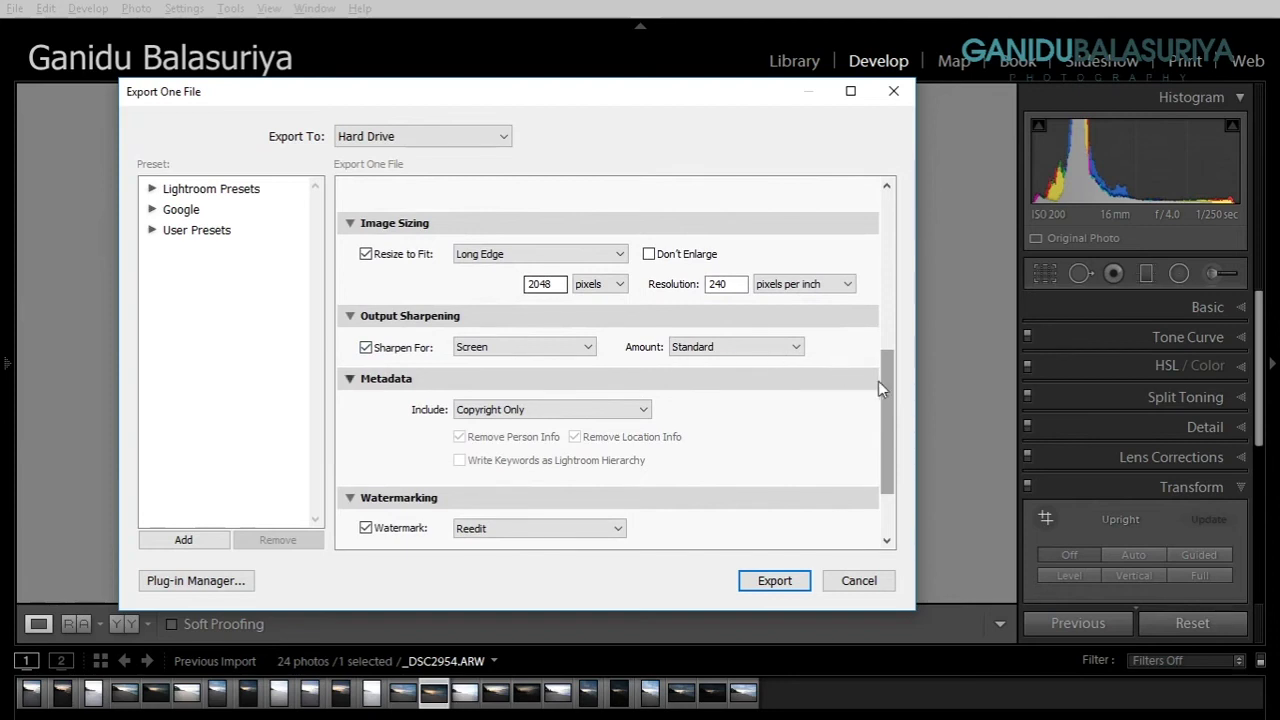
left_click_drag(879, 382, 889, 437)
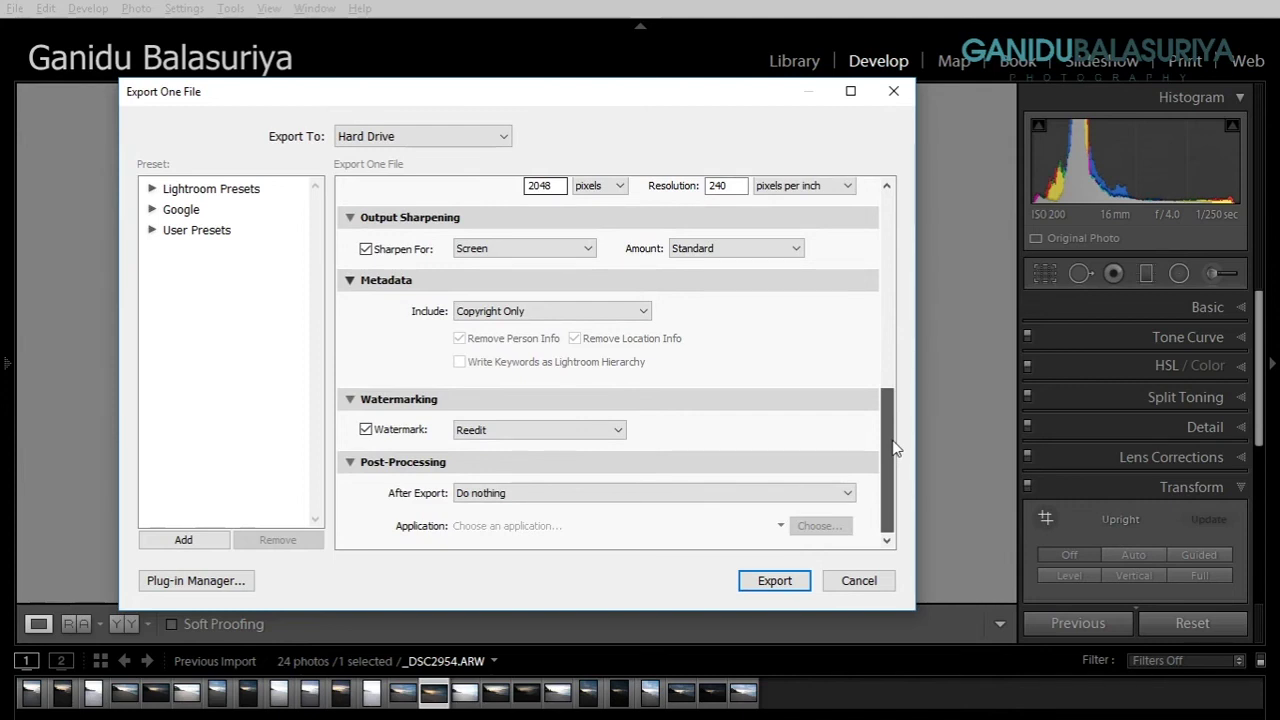
mouse_move(895, 449)
left_mouse_down()
mouse_move(868, 281)
mouse_move(857, 517)
left_mouse_up()
left_click(785, 586)
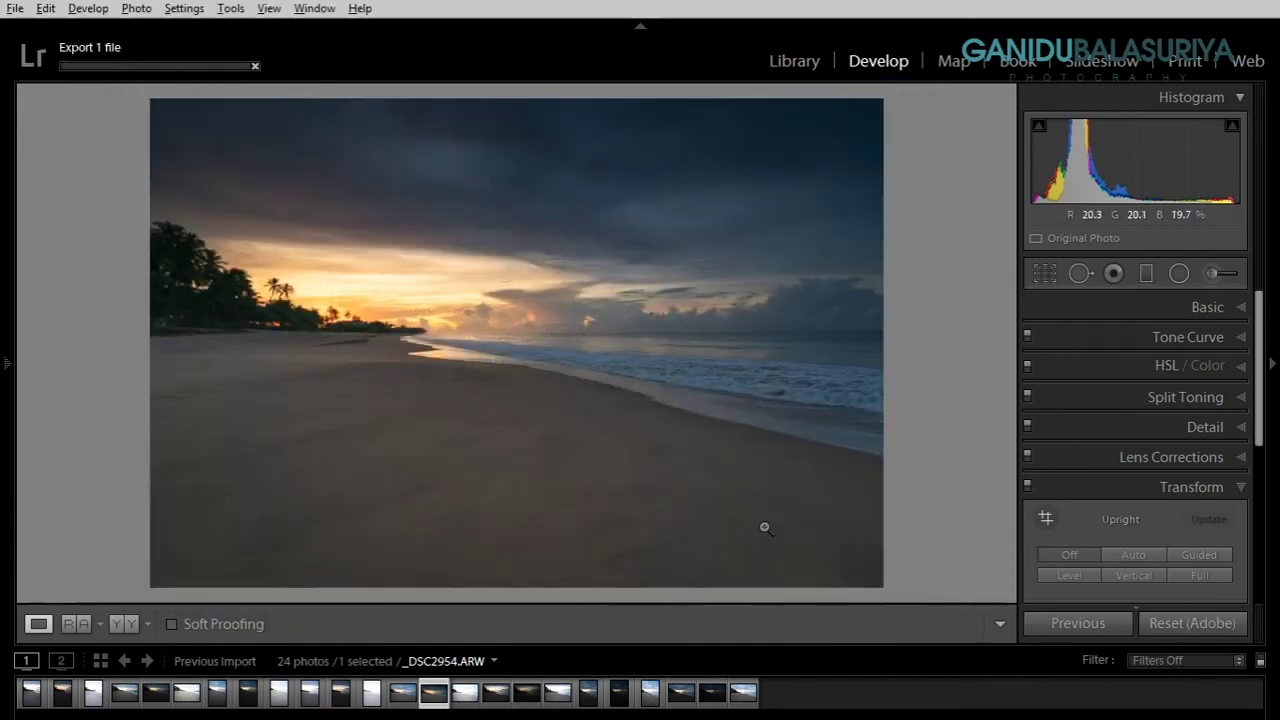
- Preview the photo without its edits, restore the edited look, and briefly peek behind Lightroom
key("ctrl+shift+r")
key("ctrl+z")
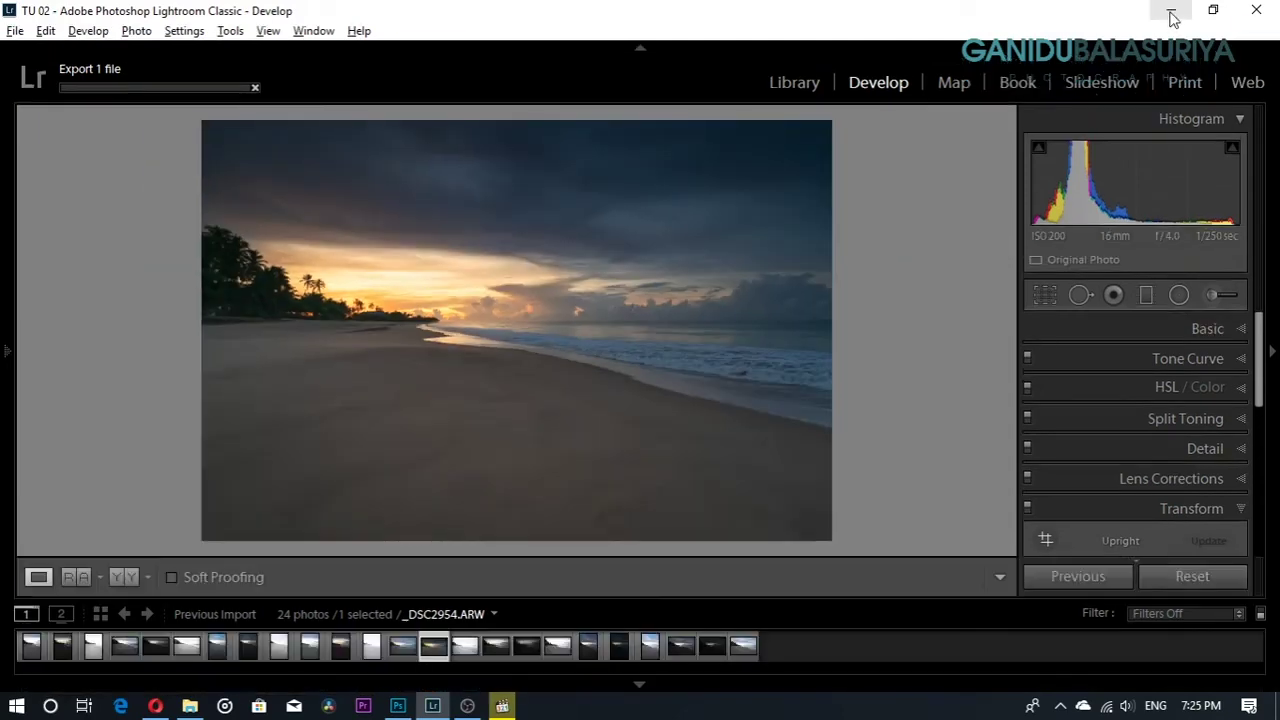
left_click(1170, 14)
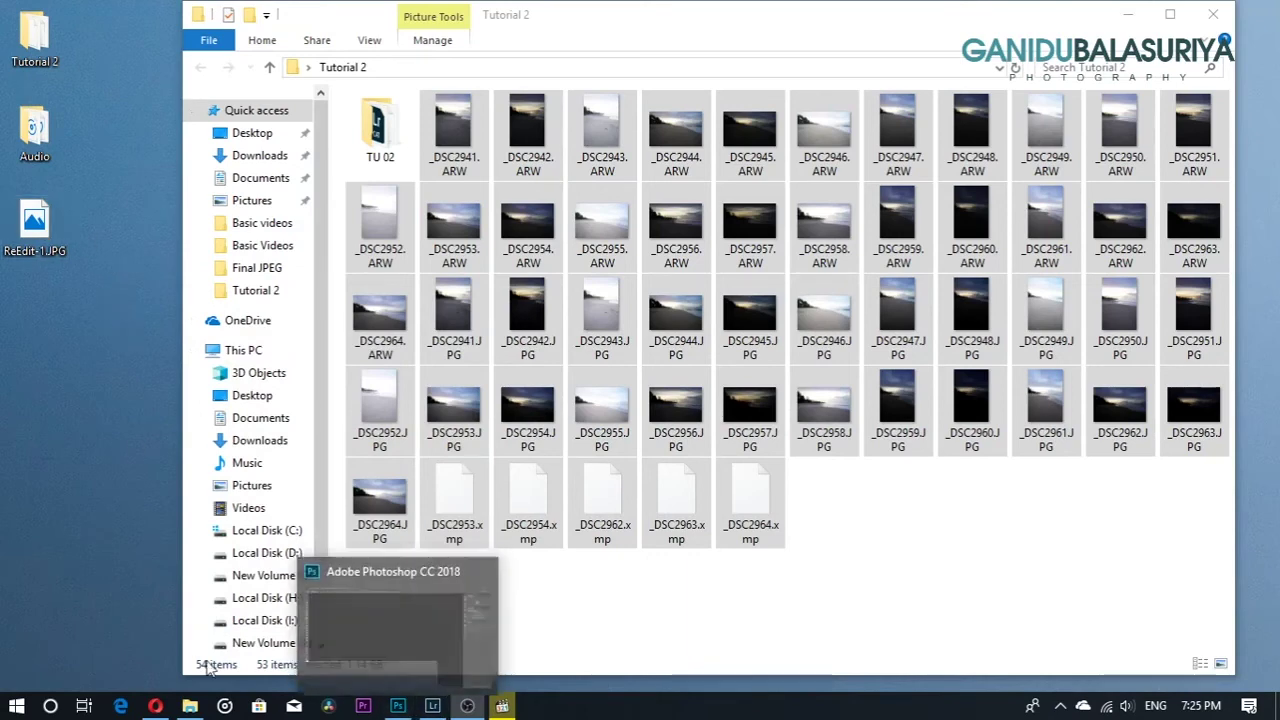
left_click(433, 706)
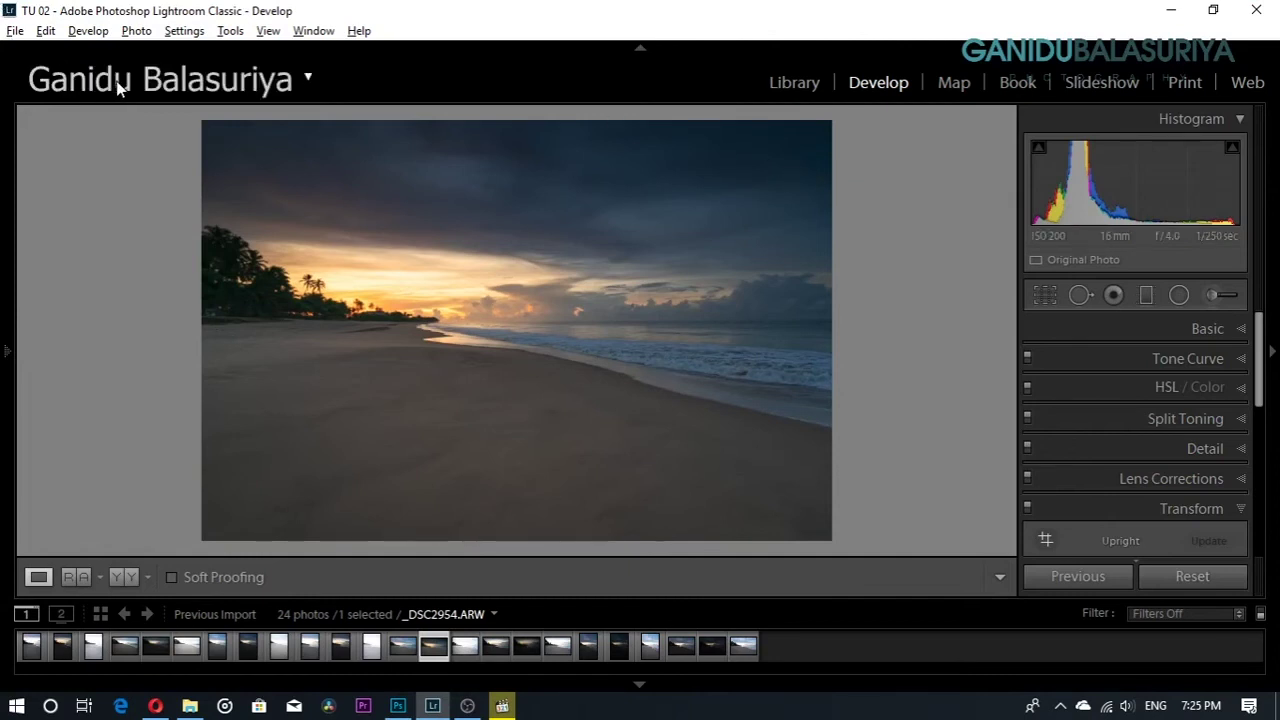
- View the exported ReEdit-1.JPG from the desktop in Photos, then close it
left_click(1170, 10)
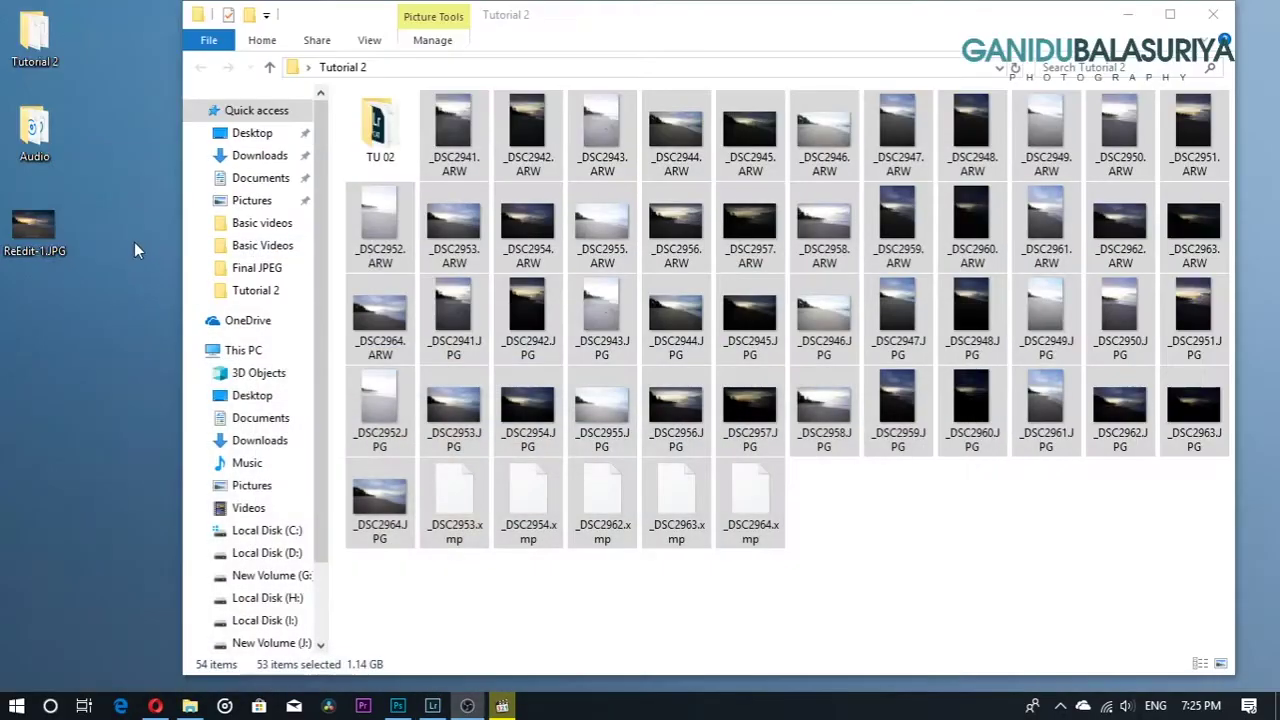
double_click(45, 227)
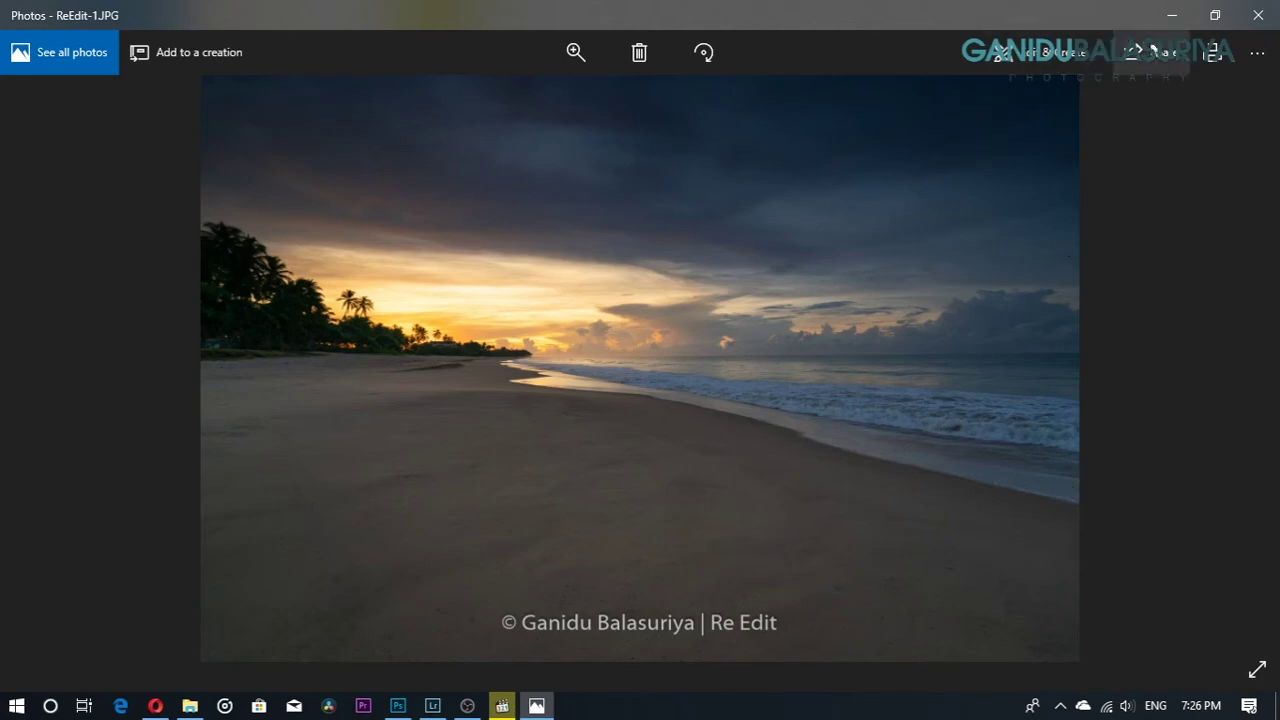
left_click(1257, 15)
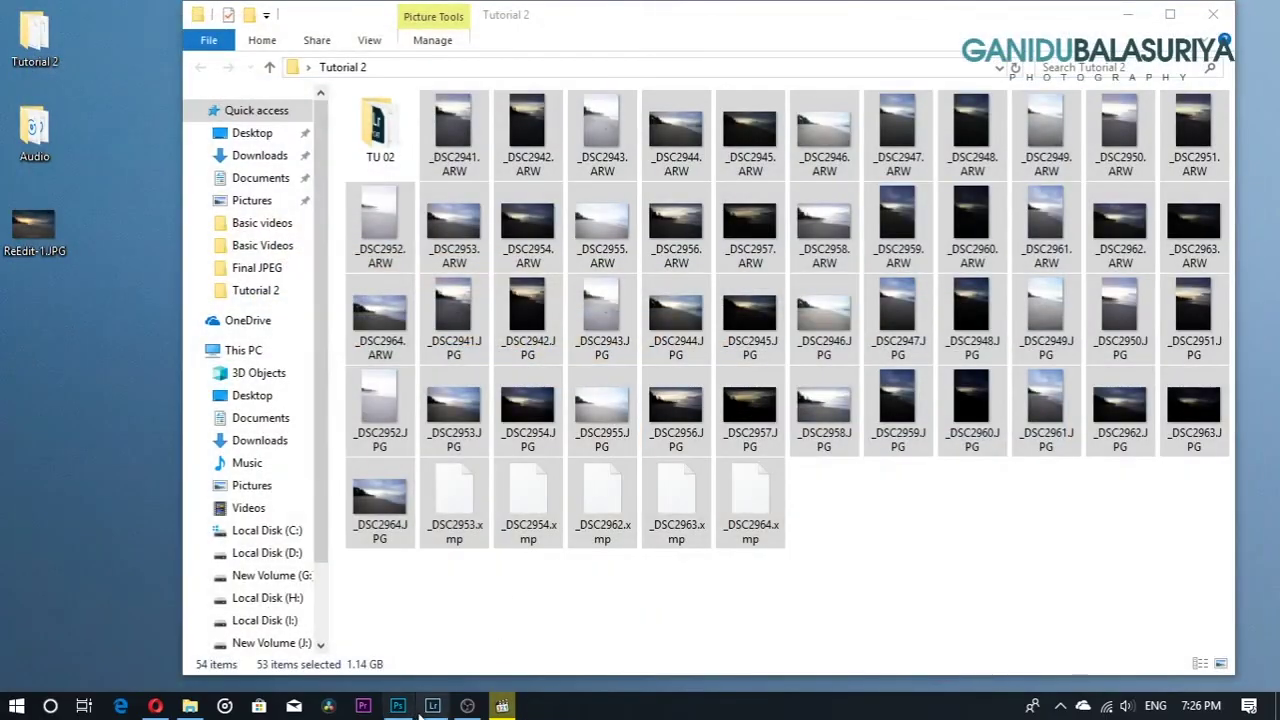
left_click(502, 706)
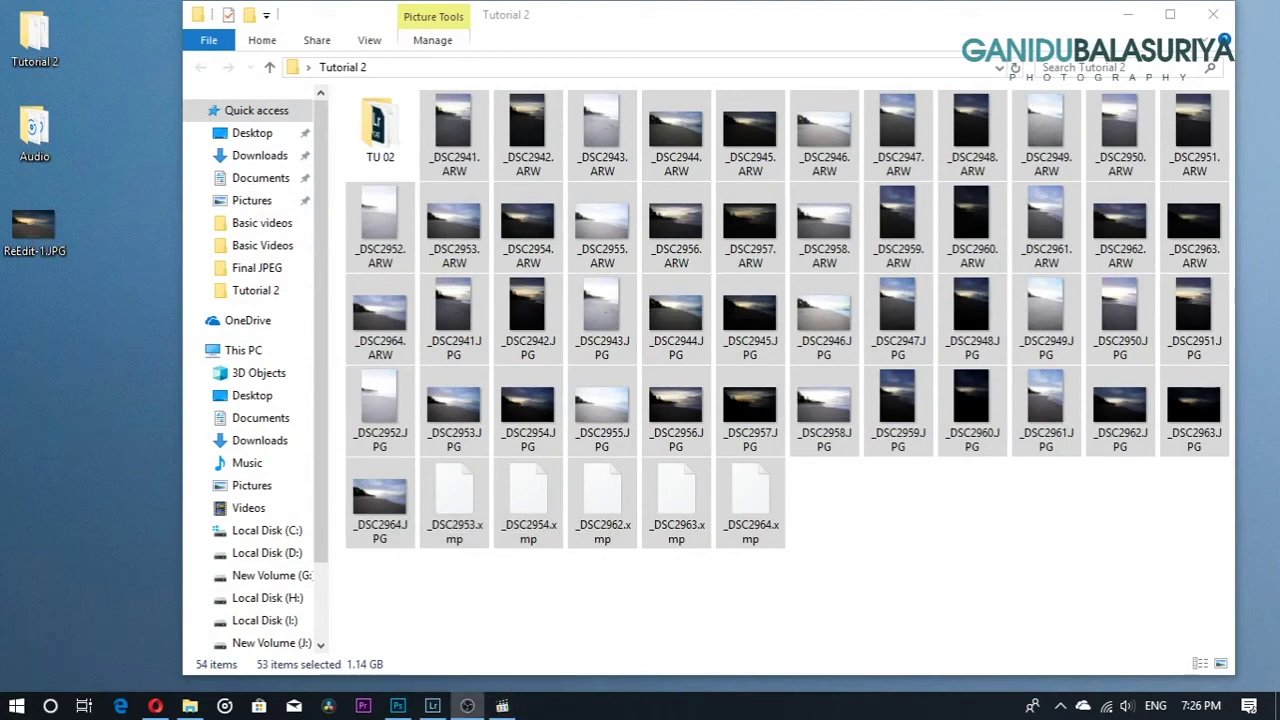
- Drag _DSC2945.ARW from the Tutorial 2 folder onto Photoshop, opening it in Camera Raw
left_click(897, 574)
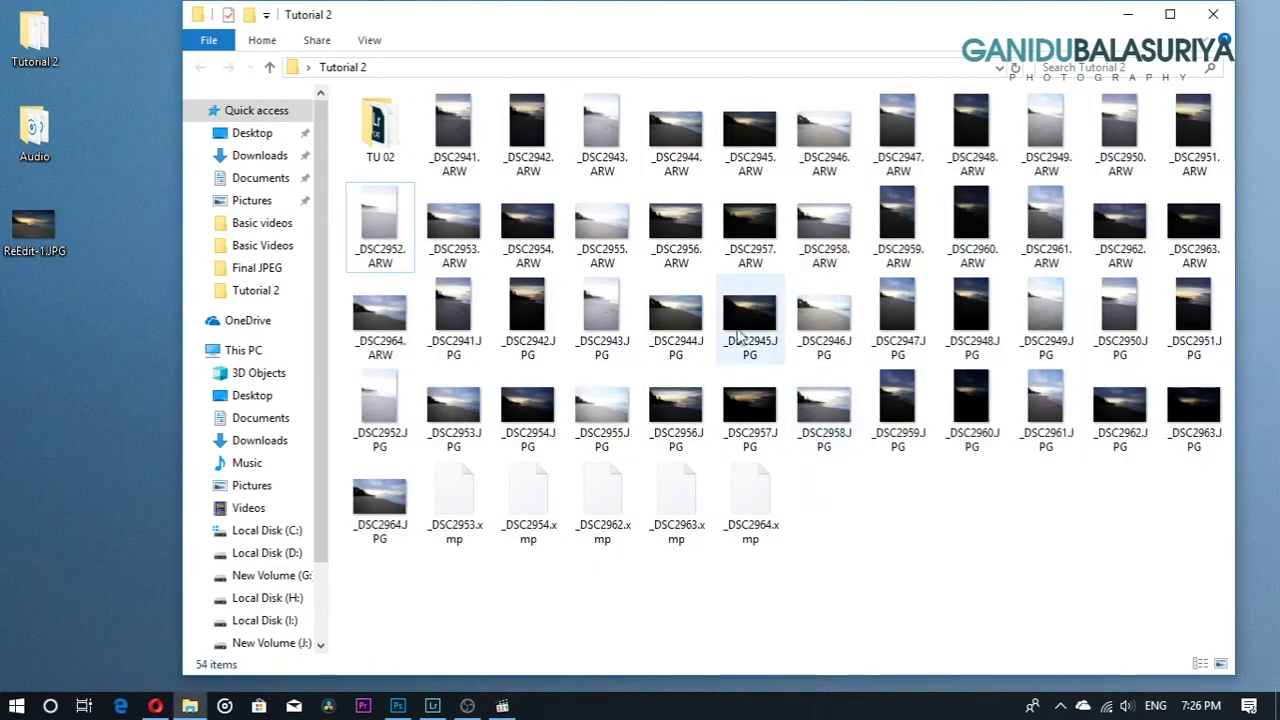
left_click(432, 705)
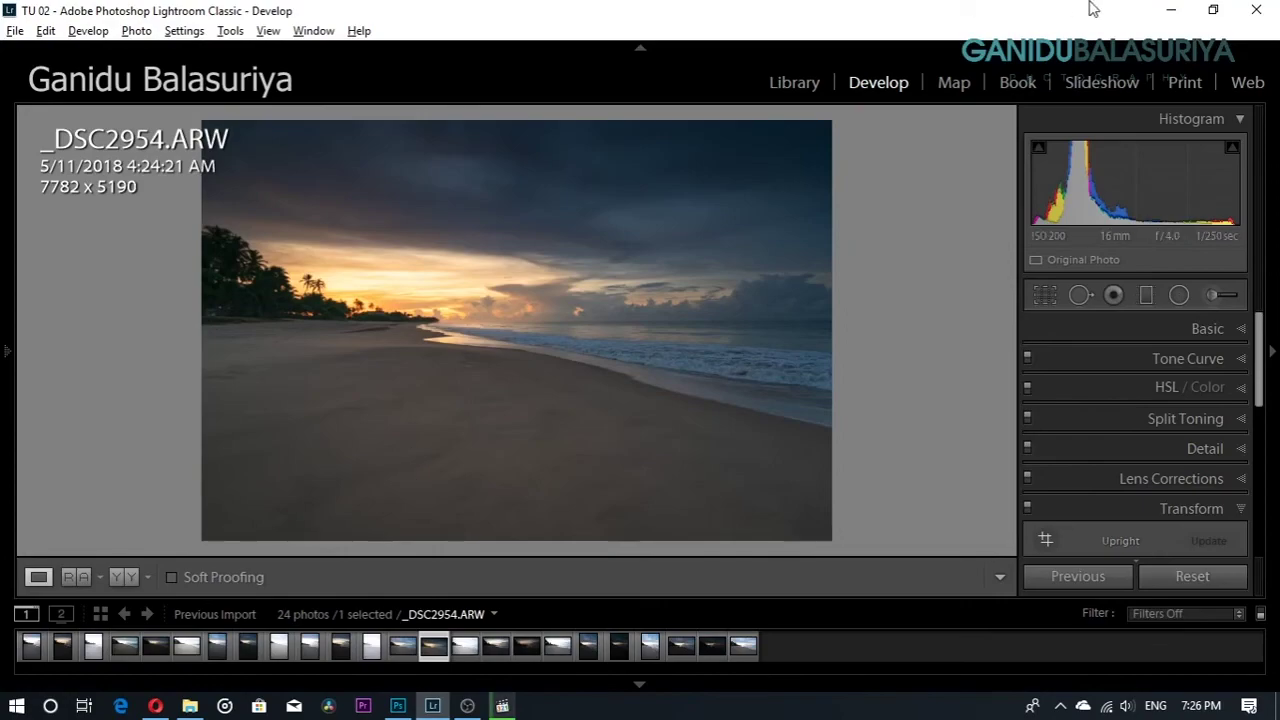
left_click(1170, 10)
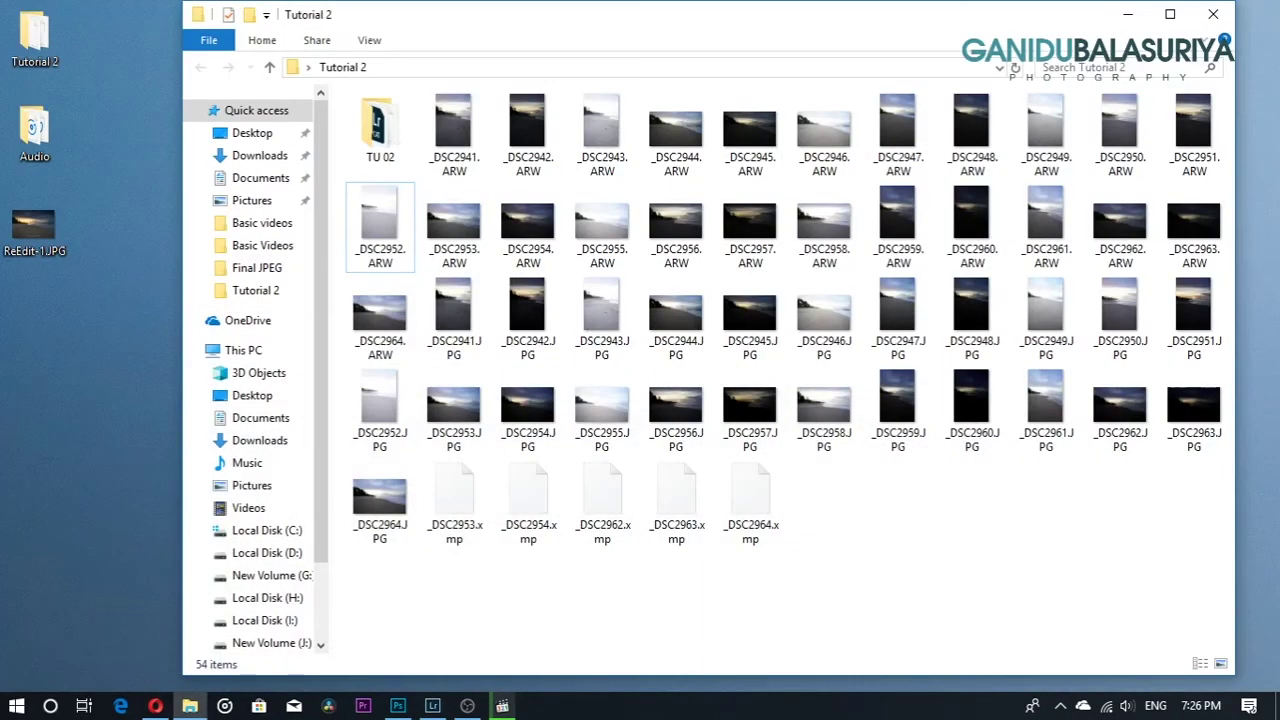
left_click(835, 520)
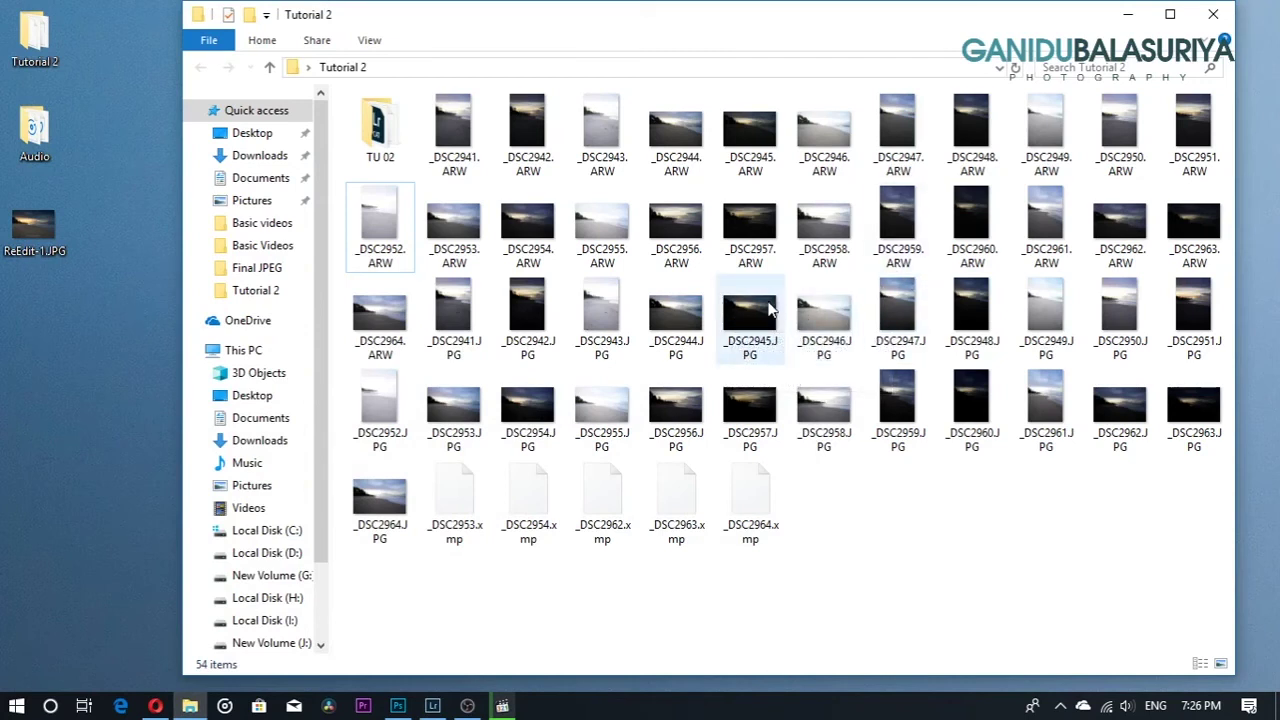
left_click_drag(759, 311, 755, 325)
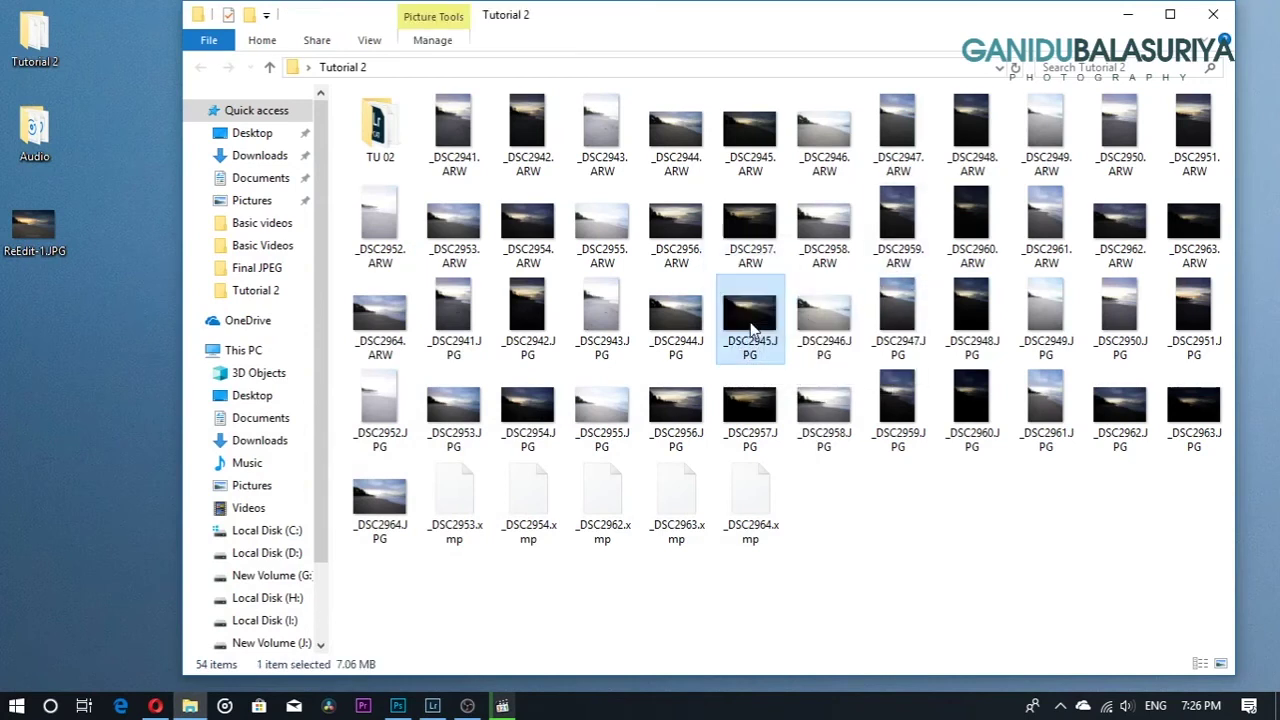
mouse_move(750, 318)
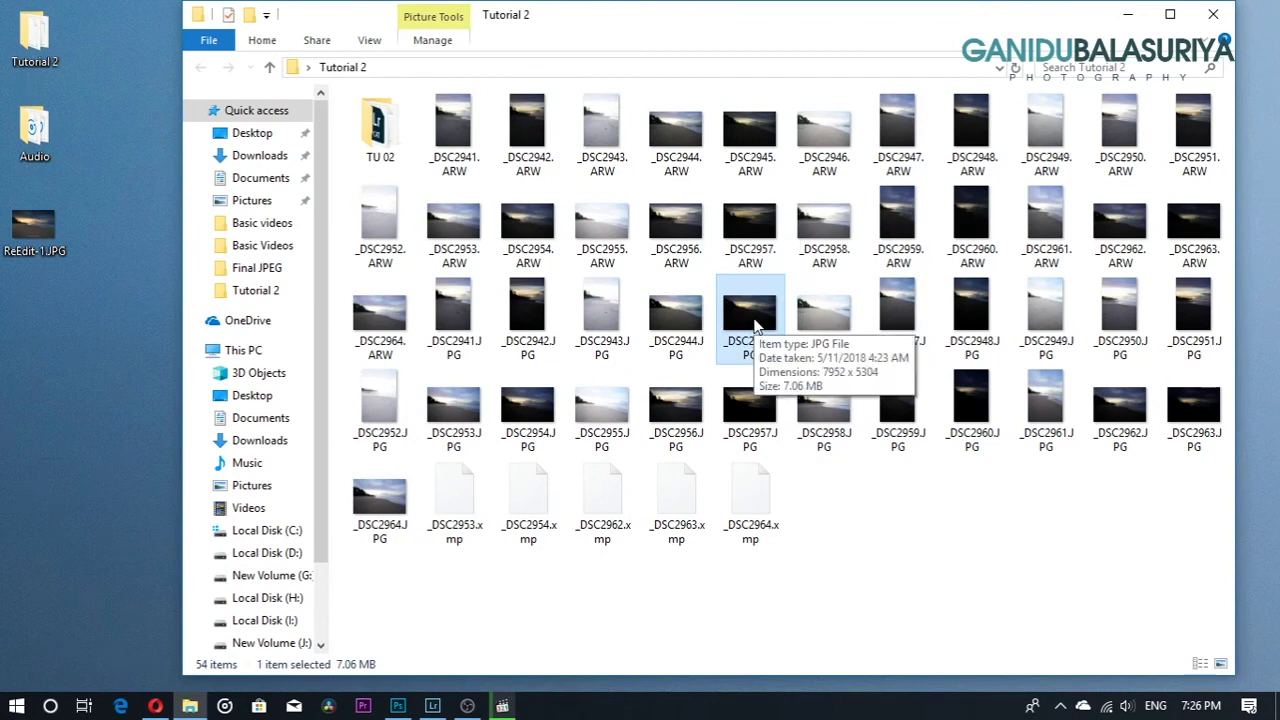
left_click(684, 325)
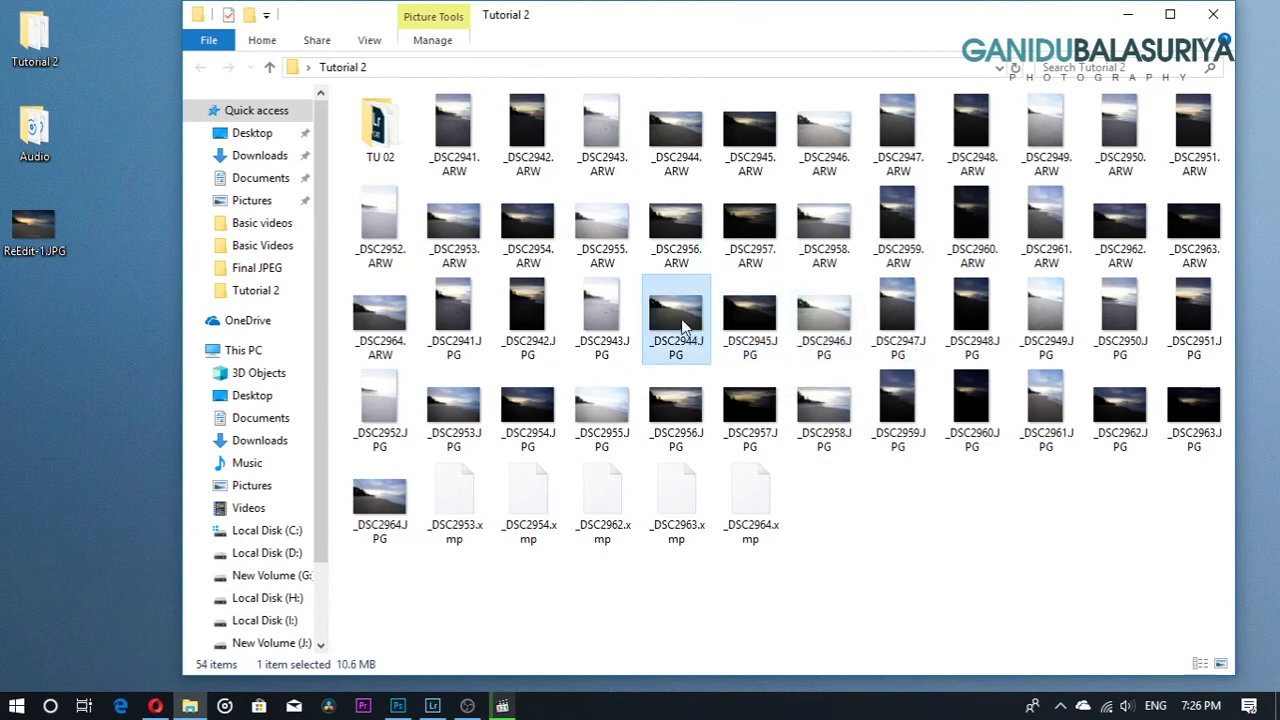
mouse_move(676, 318)
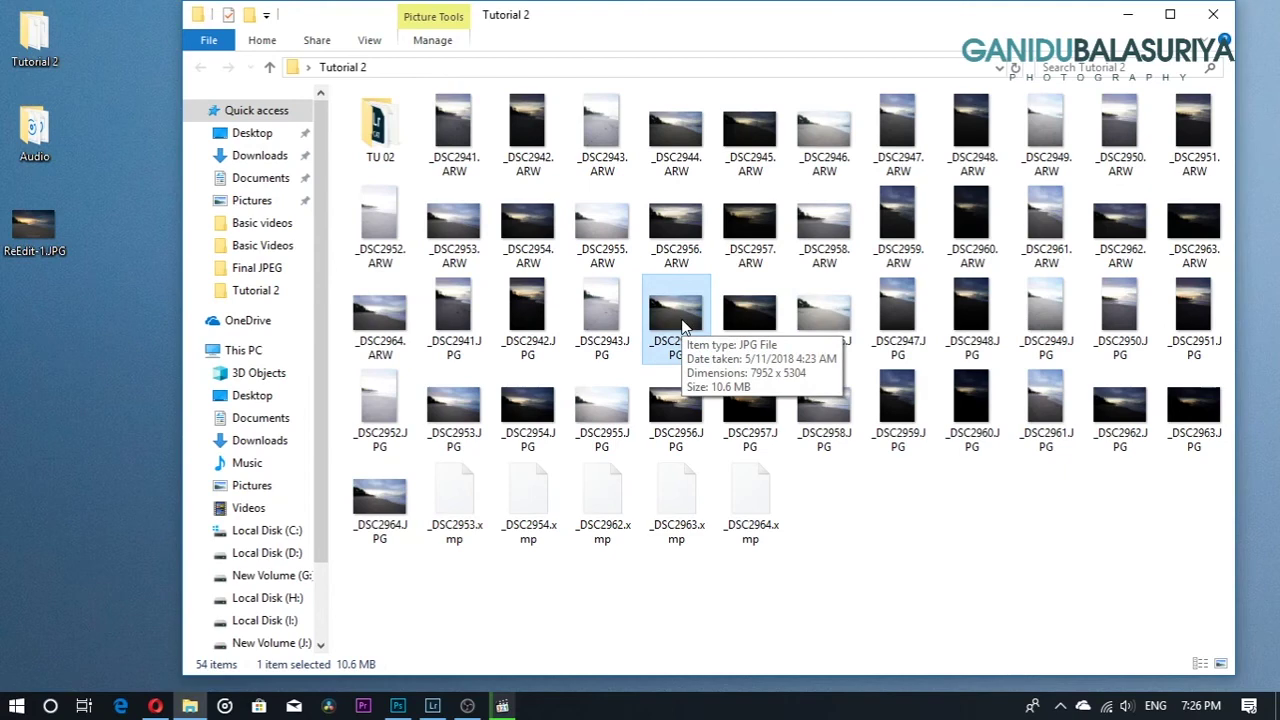
mouse_move(750, 130)
left_mouse_down()
mouse_move(490, 492)
mouse_move(455, 287)
left_mouse_up()
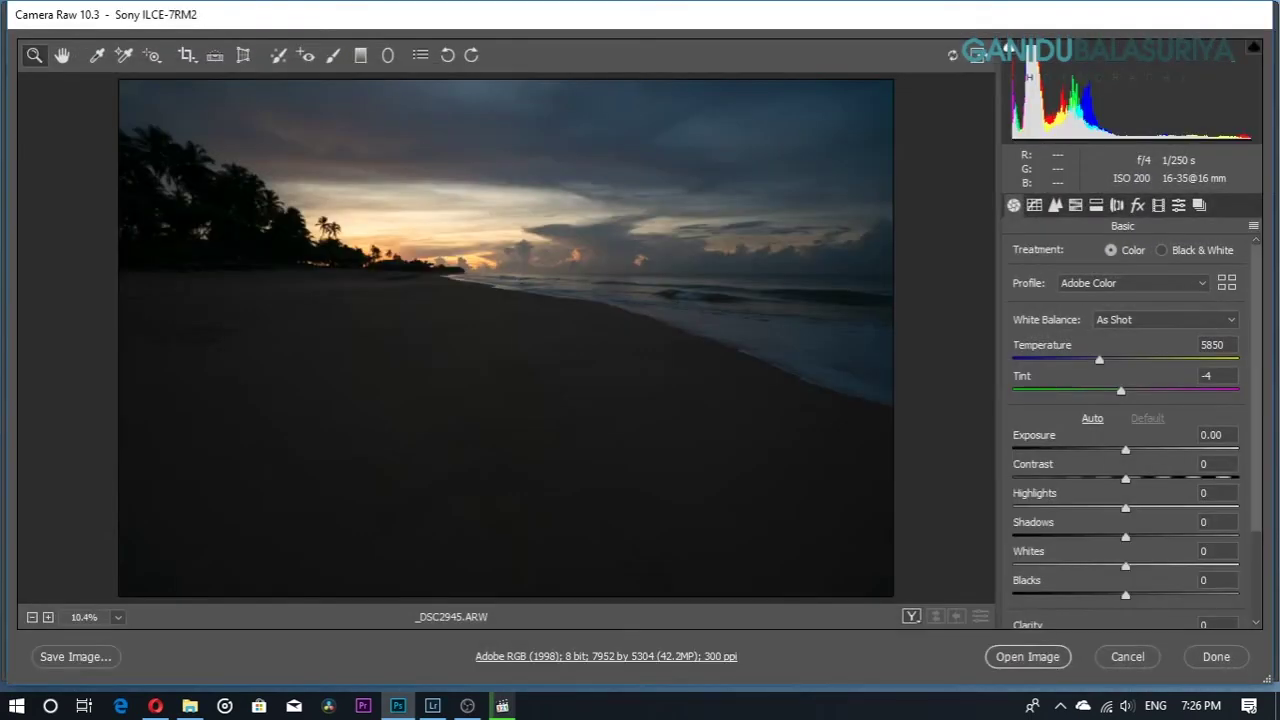
- Inspect the shoreline detail, then set the white balance Temperature to 6000
key("alt+Tab")
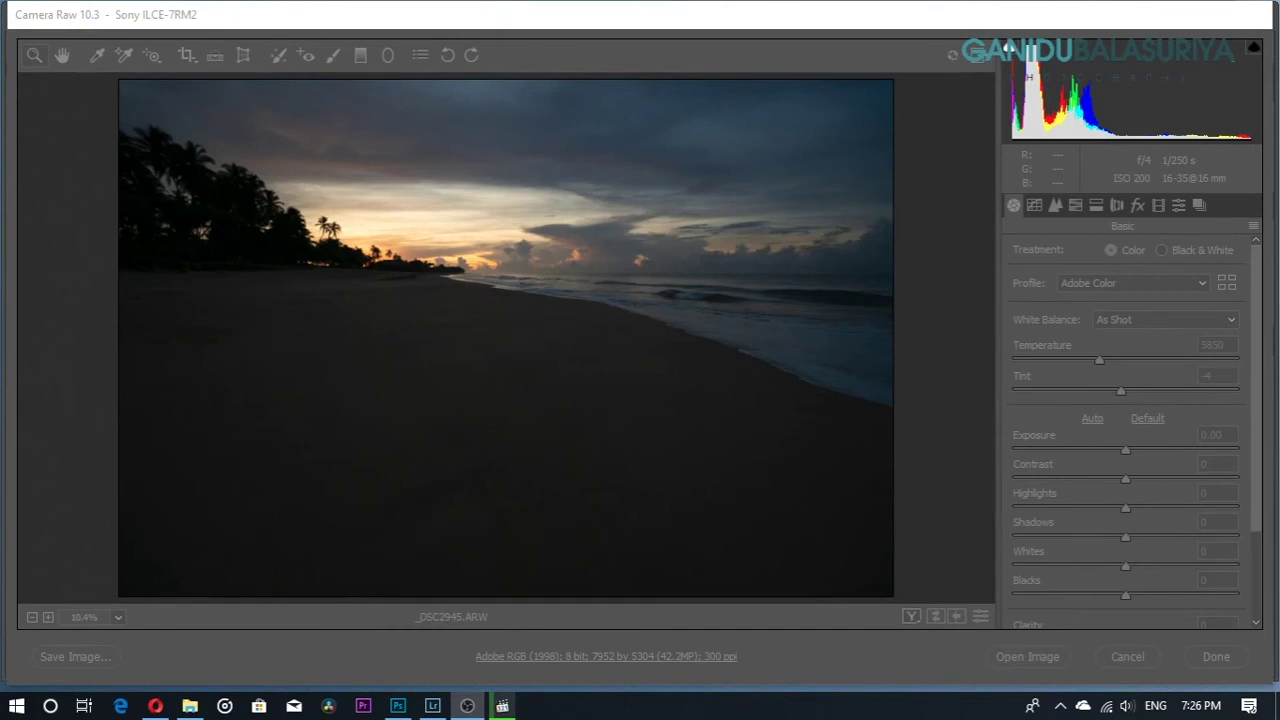
left_click(720, 329)
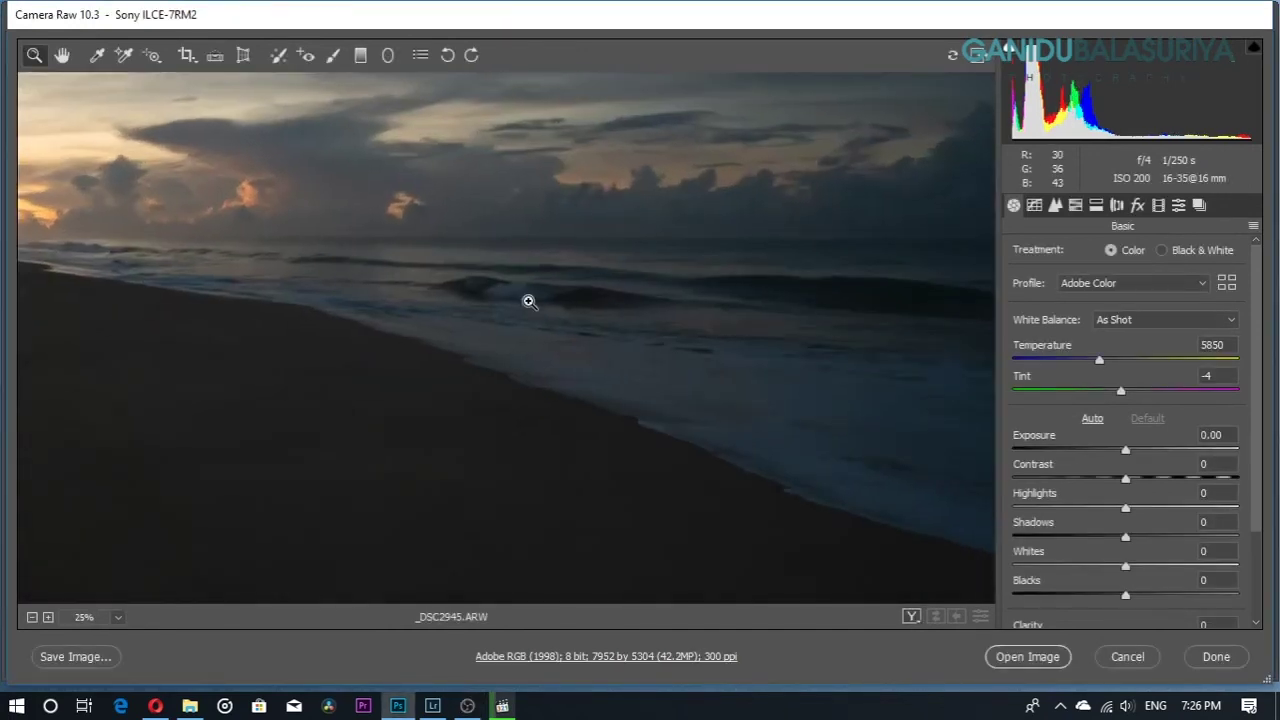
key("ctrl+0")
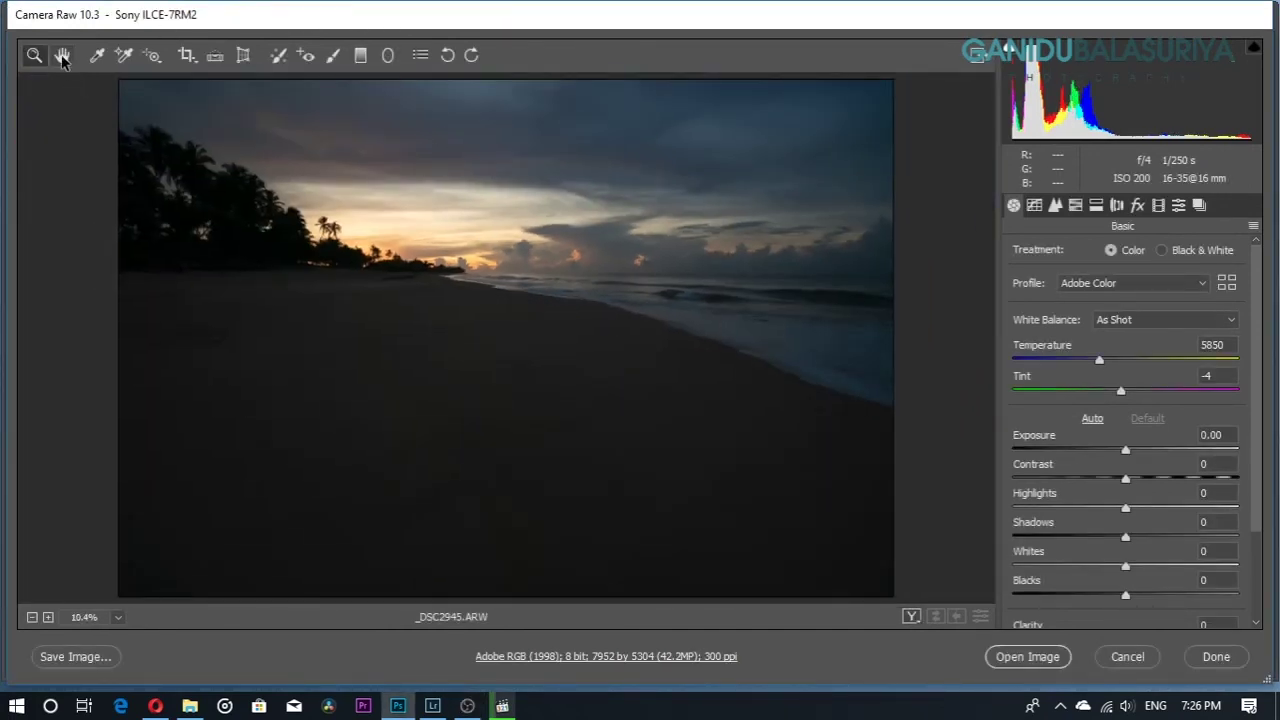
left_click(62, 55)
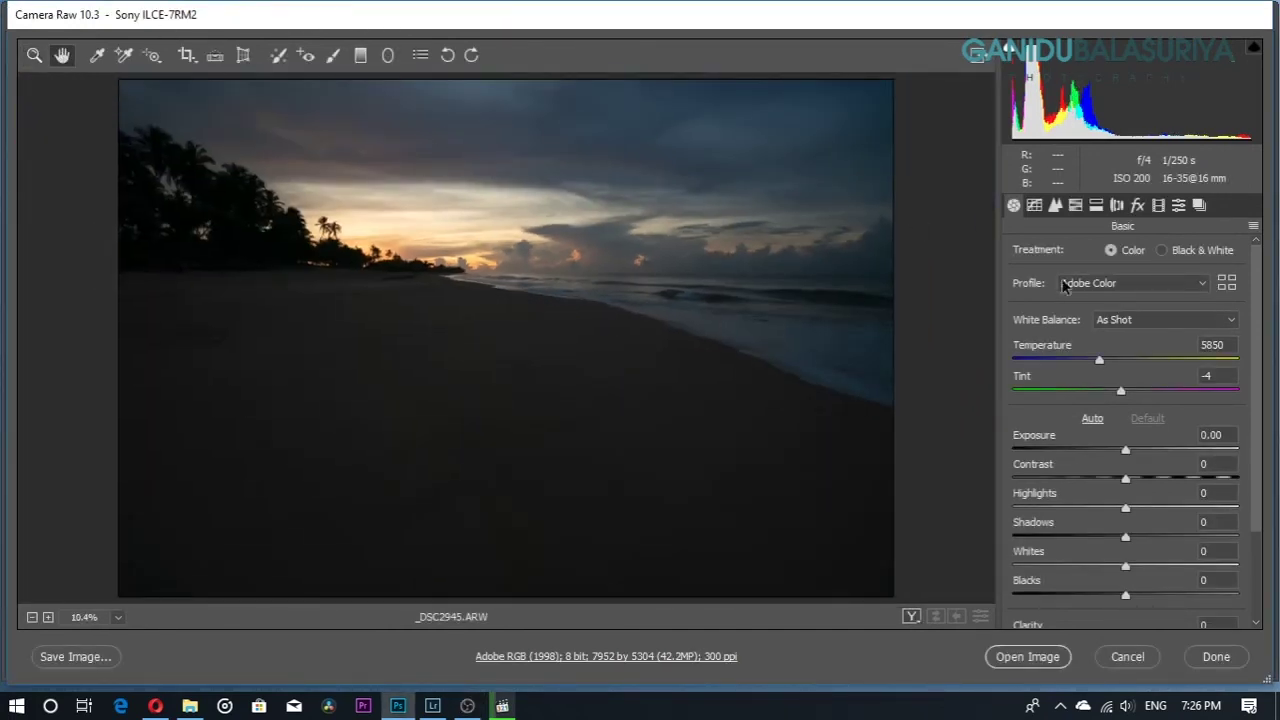
left_click(1216, 344)
type("60000")
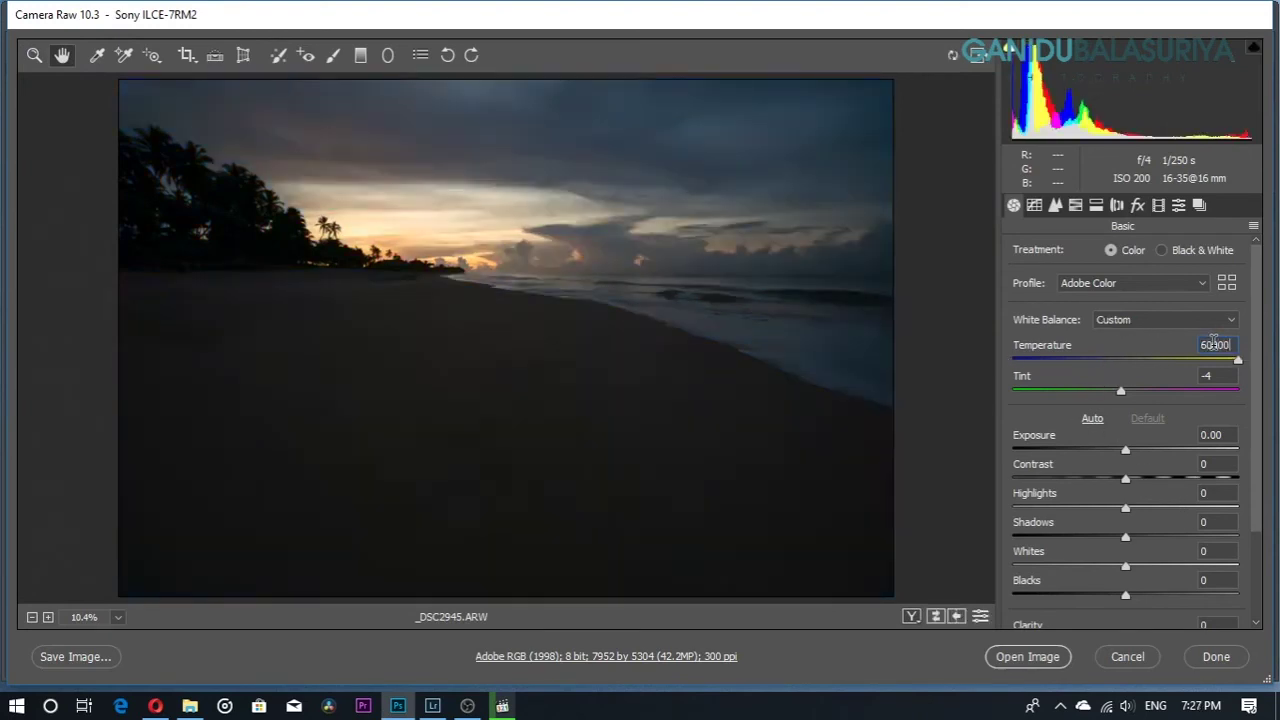
key("Return")
- Reset the Contrast and Shadows sliders to 0
scroll(1120, 420, "down", 2)
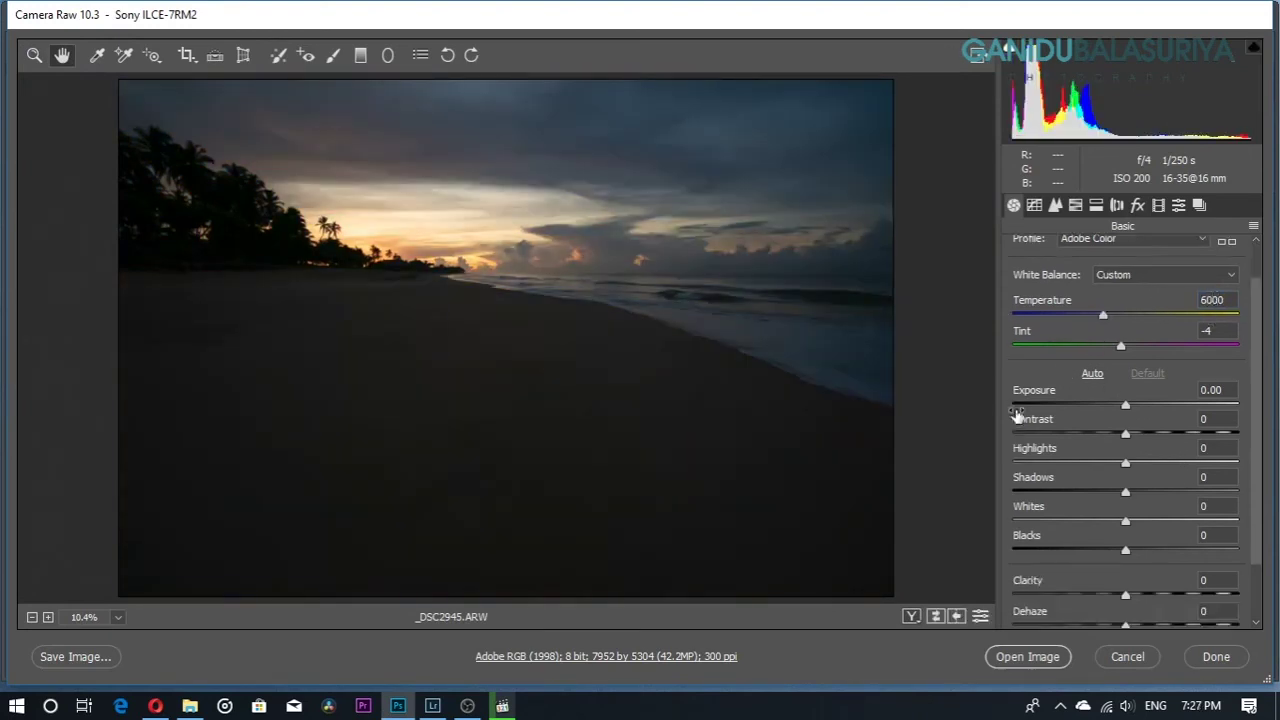
left_click_drag(1126, 446, 1170, 446)
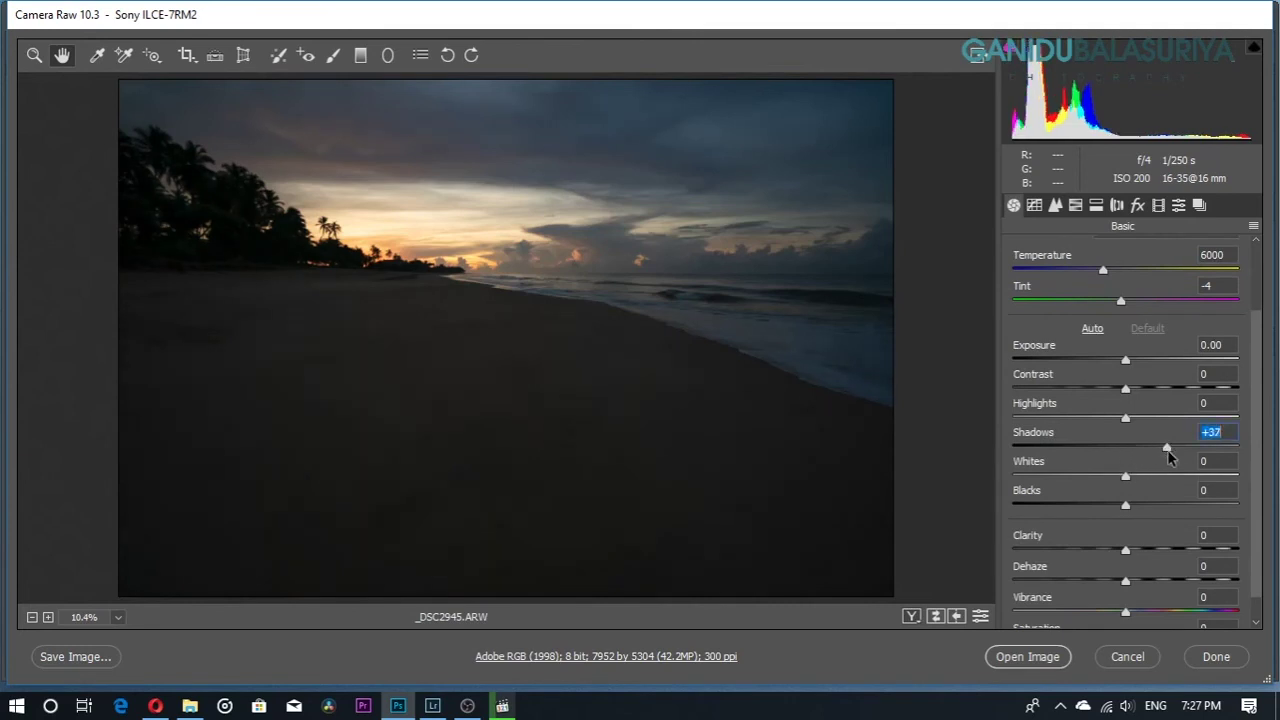
mouse_move(1128, 372)
left_mouse_down()
mouse_move(1150, 372)
mouse_move(1126, 372)
left_mouse_up()
double_click(1124, 366)
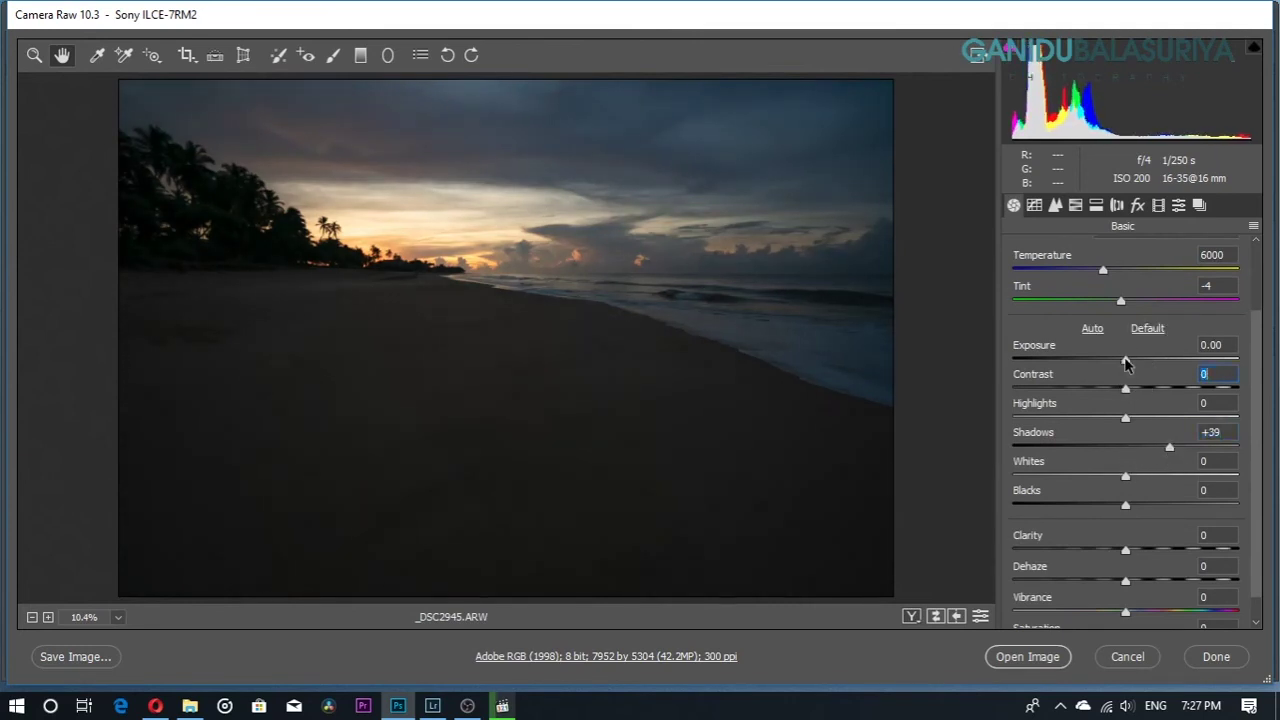
double_click(1165, 445)
left_click(361, 54)
- Draw a foreground graduated filter with Exposure +1.20 and Shadows +57
left_click_drag(501, 427, 501, 154)
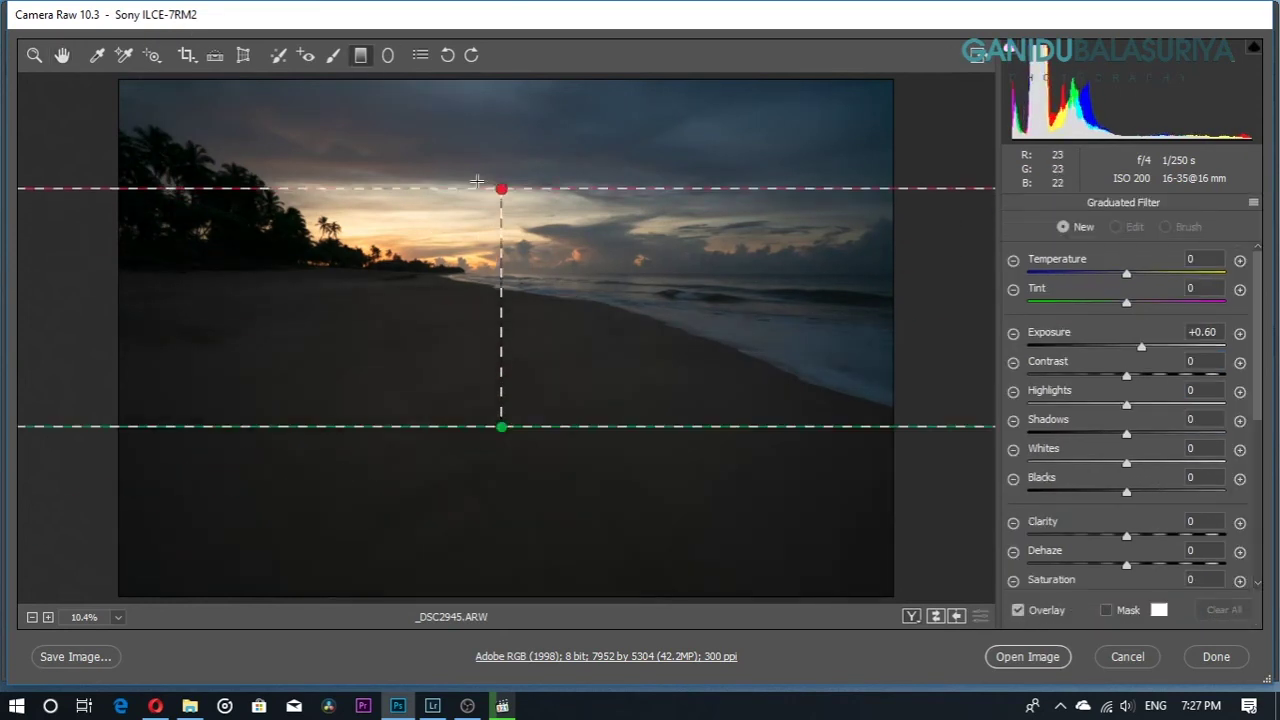
left_click(1179, 433)
left_click(1145, 346)
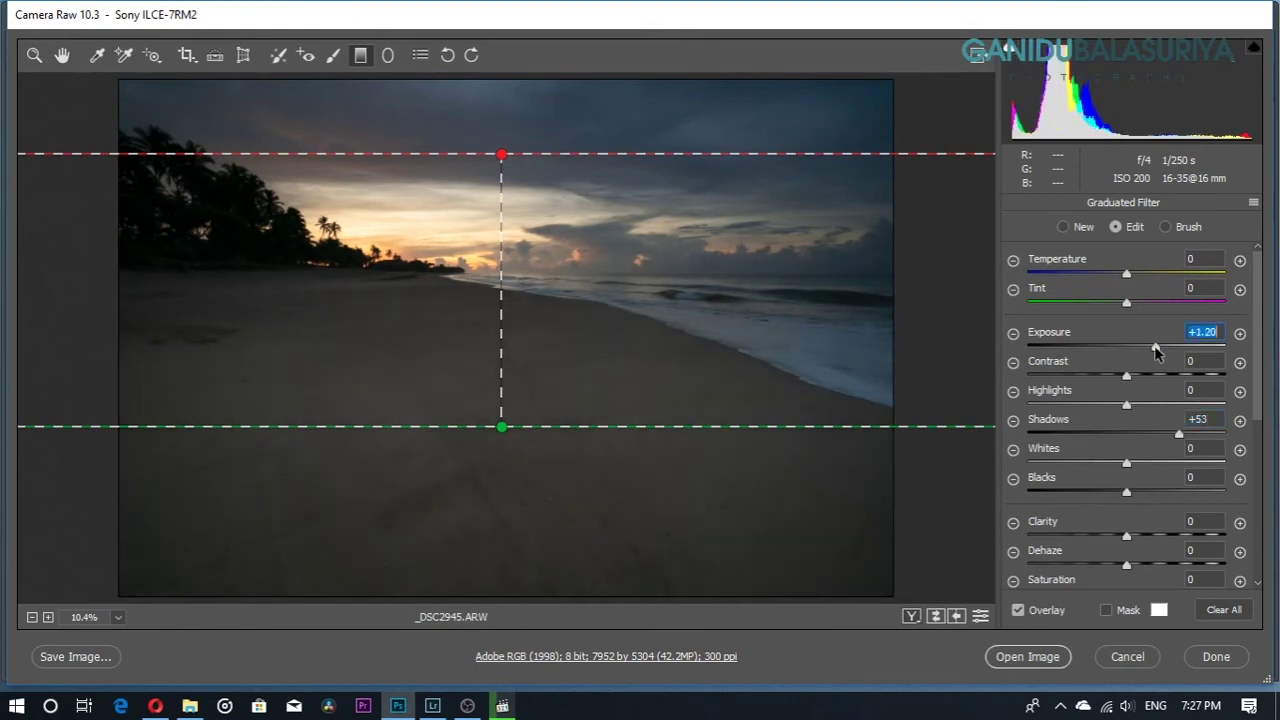
left_click(1187, 433)
left_click_drag(1187, 437, 1183, 437)
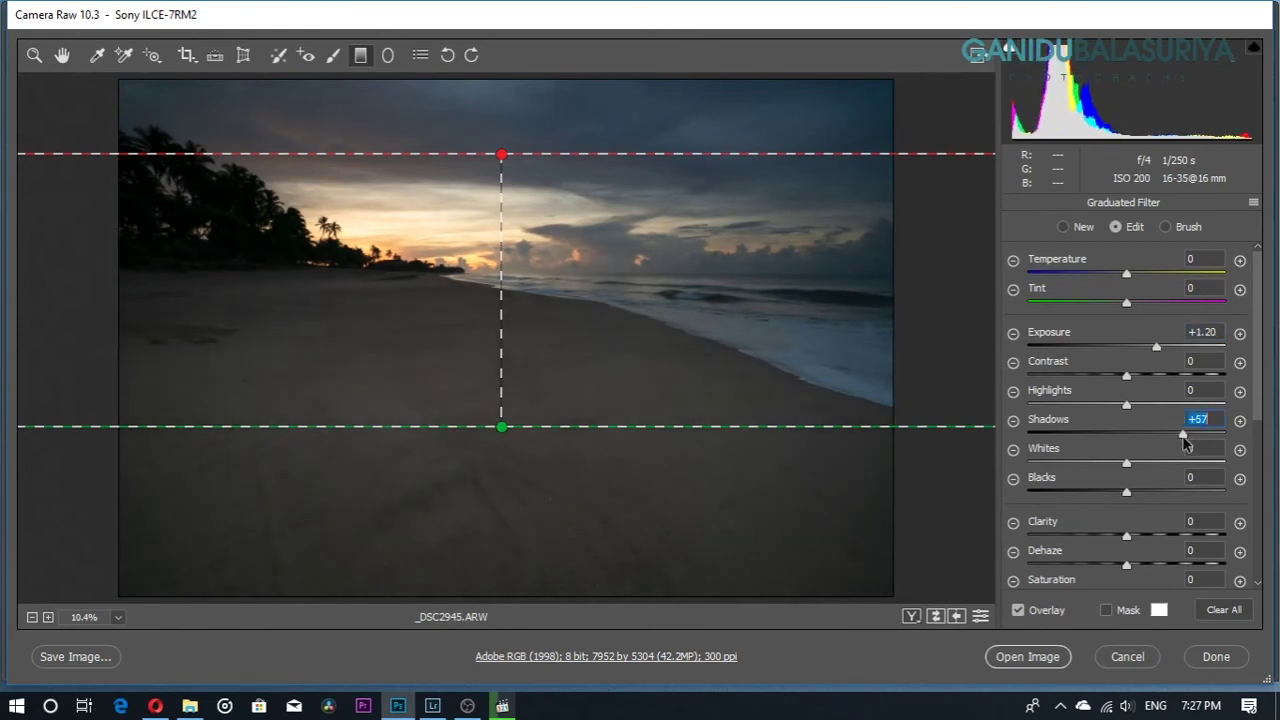
left_click_drag(502, 155, 502, 126)
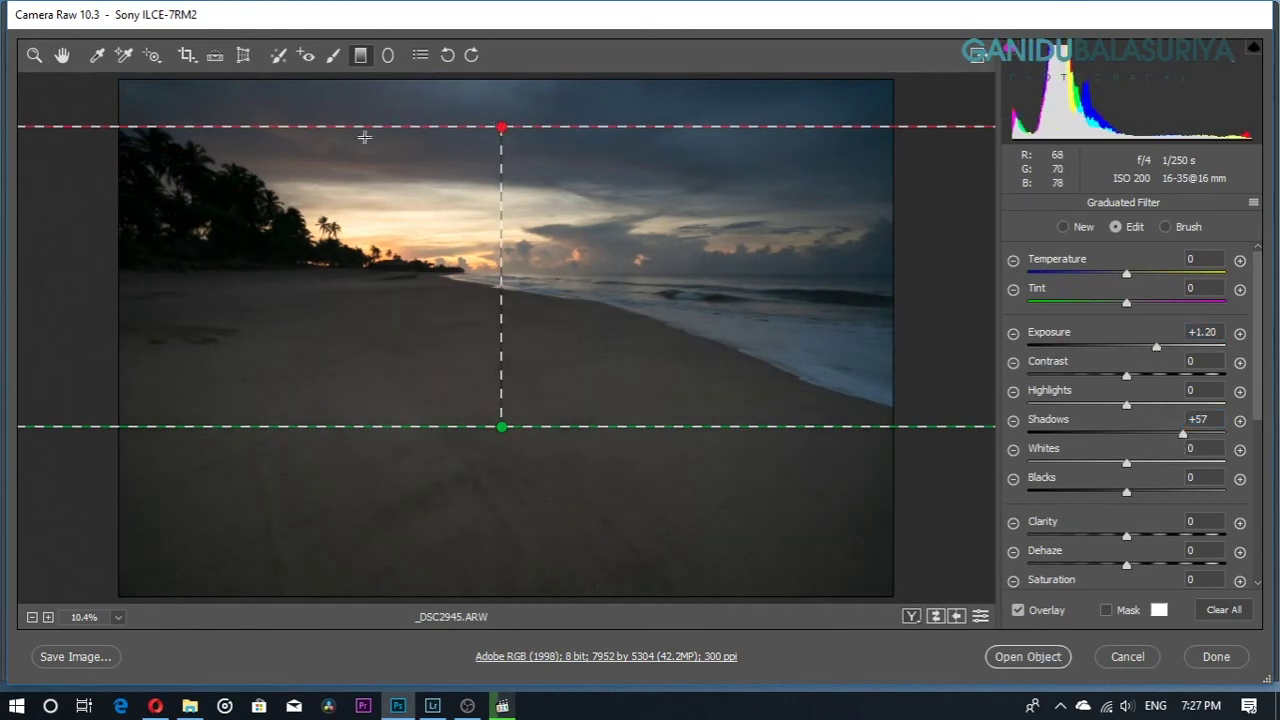
- Try a radial filter over the palm trees, then delete it
left_click(62, 55)
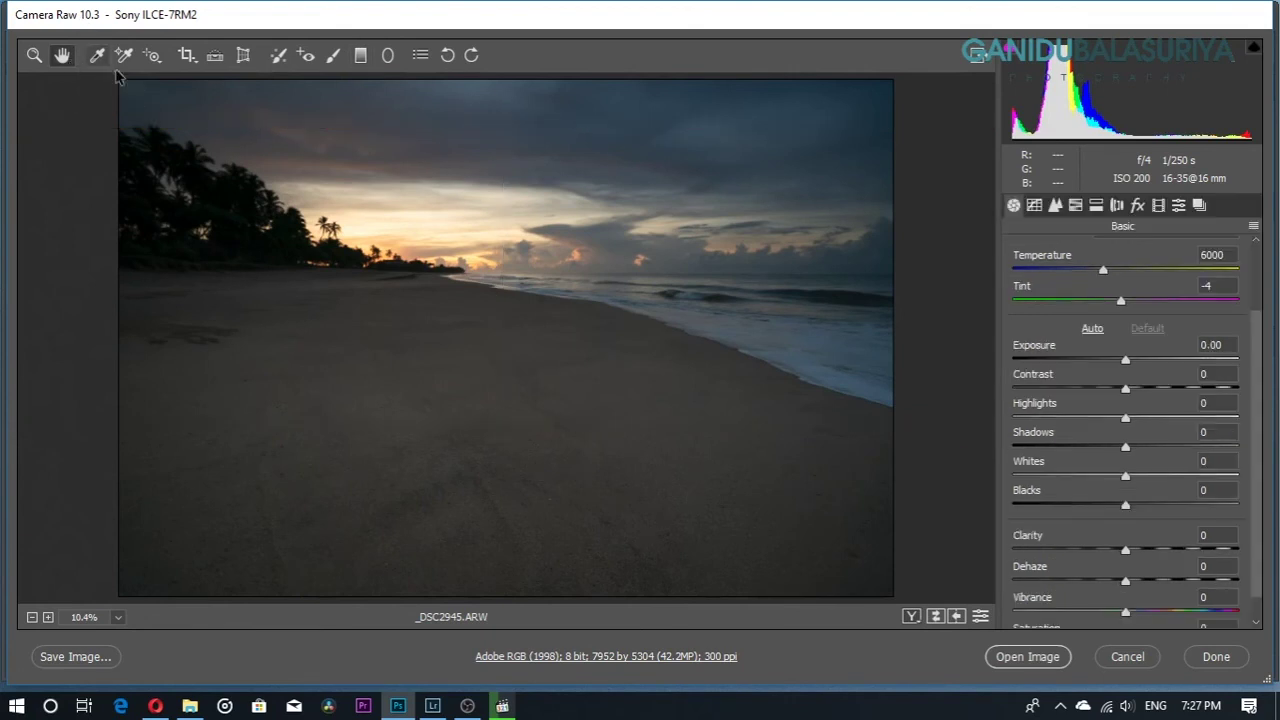
left_click(361, 55)
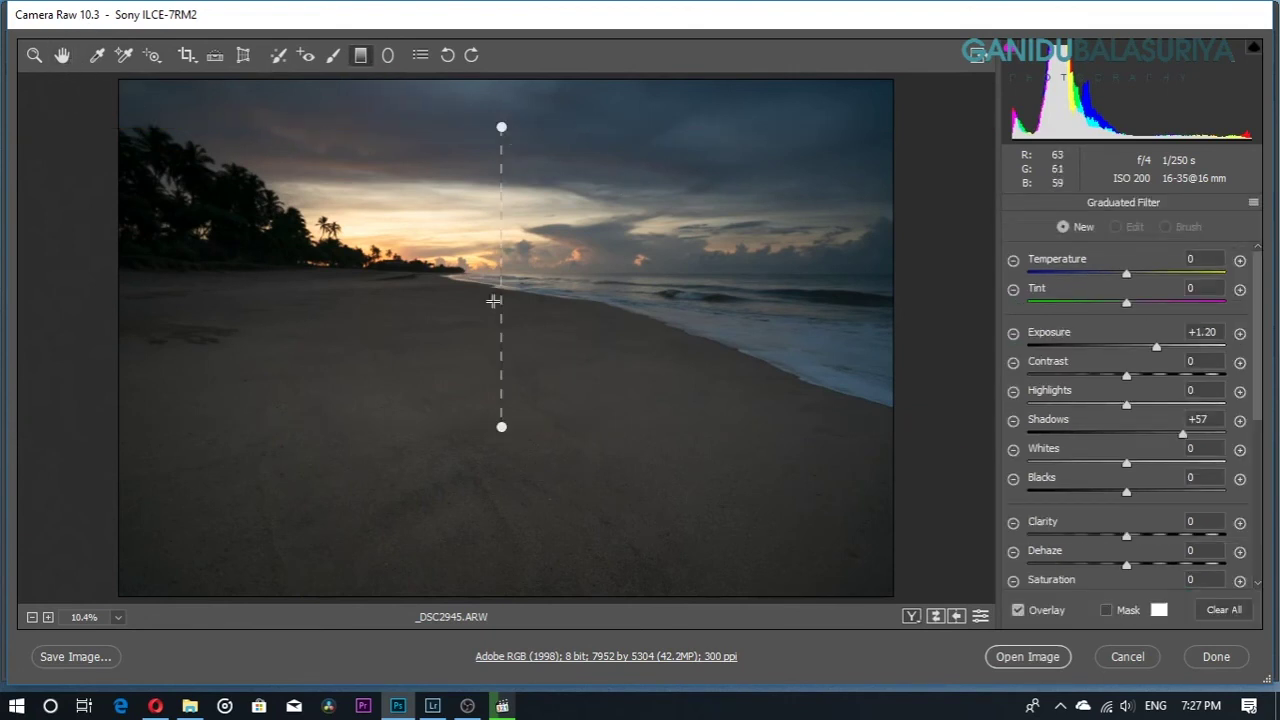
left_click(388, 55)
left_click_drag(260, 234, 473, 340)
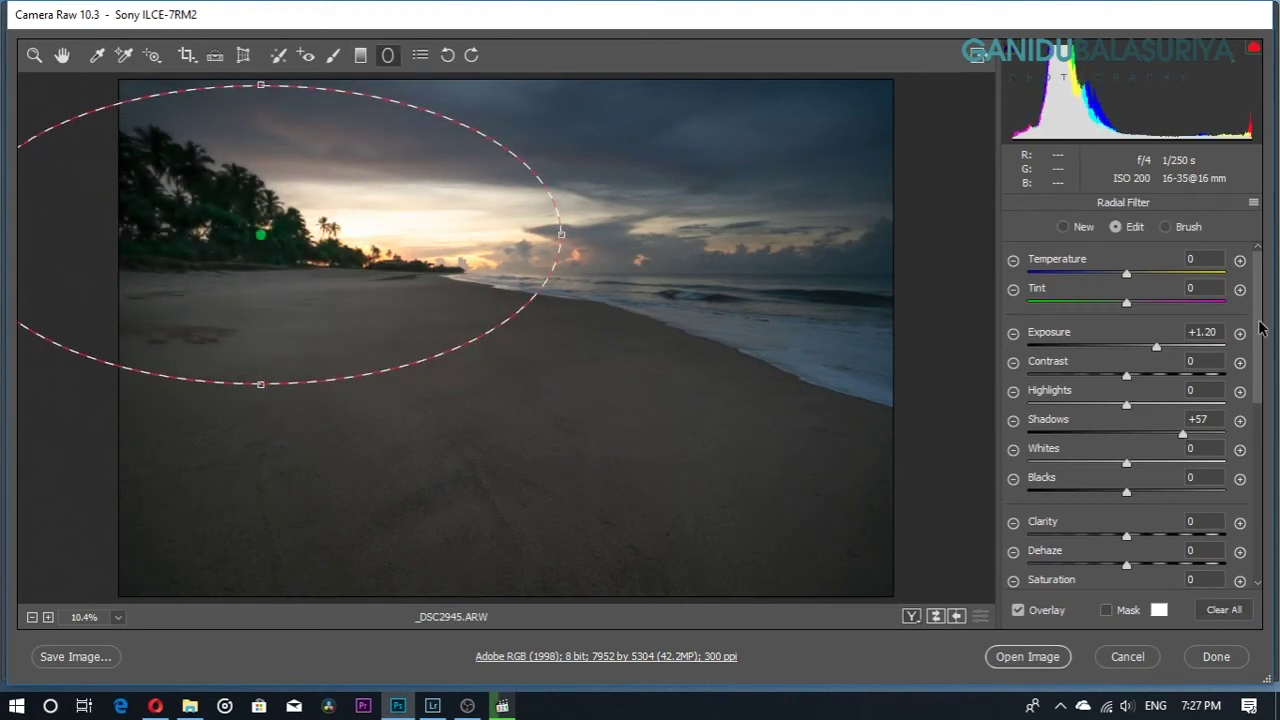
key("Delete")
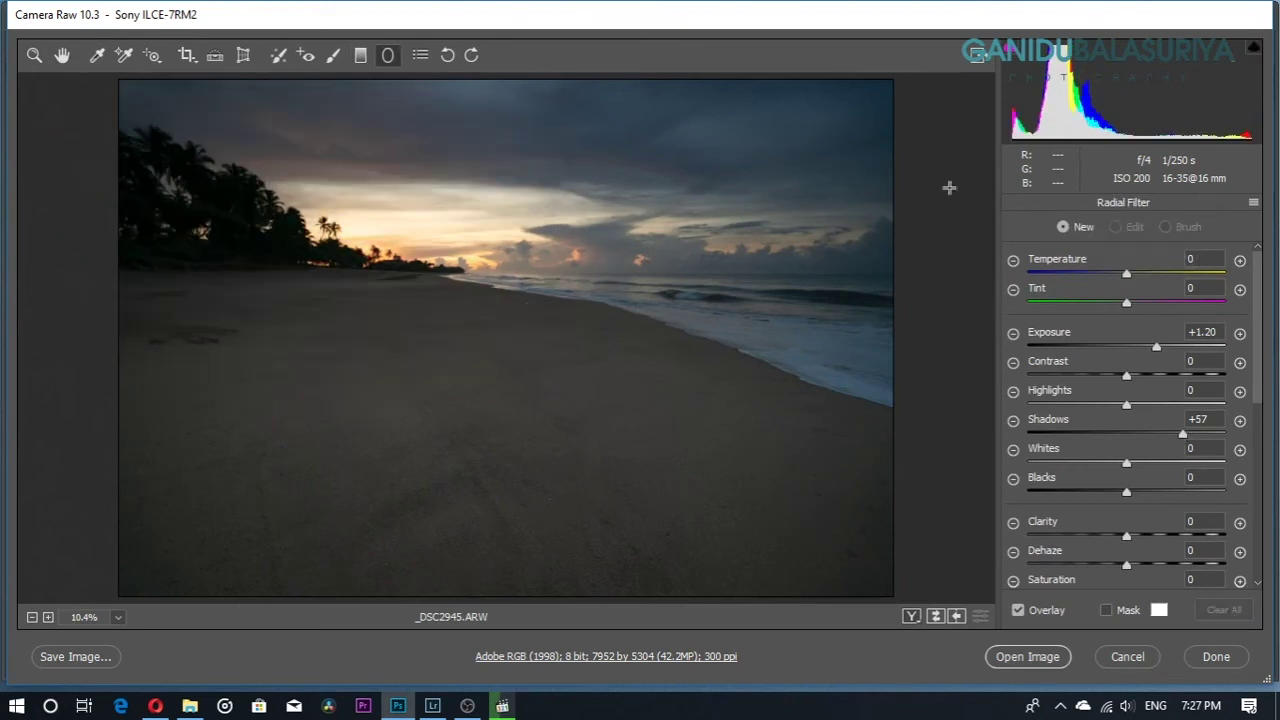
- Brush over the palm trees with a Luminance range mask of 0/52, Smoothness 83
left_click(333, 55)
mouse_move(141, 217)
left_mouse_down()
mouse_move(440, 285)
mouse_move(128, 214)
mouse_move(141, 200)
left_mouse_up()
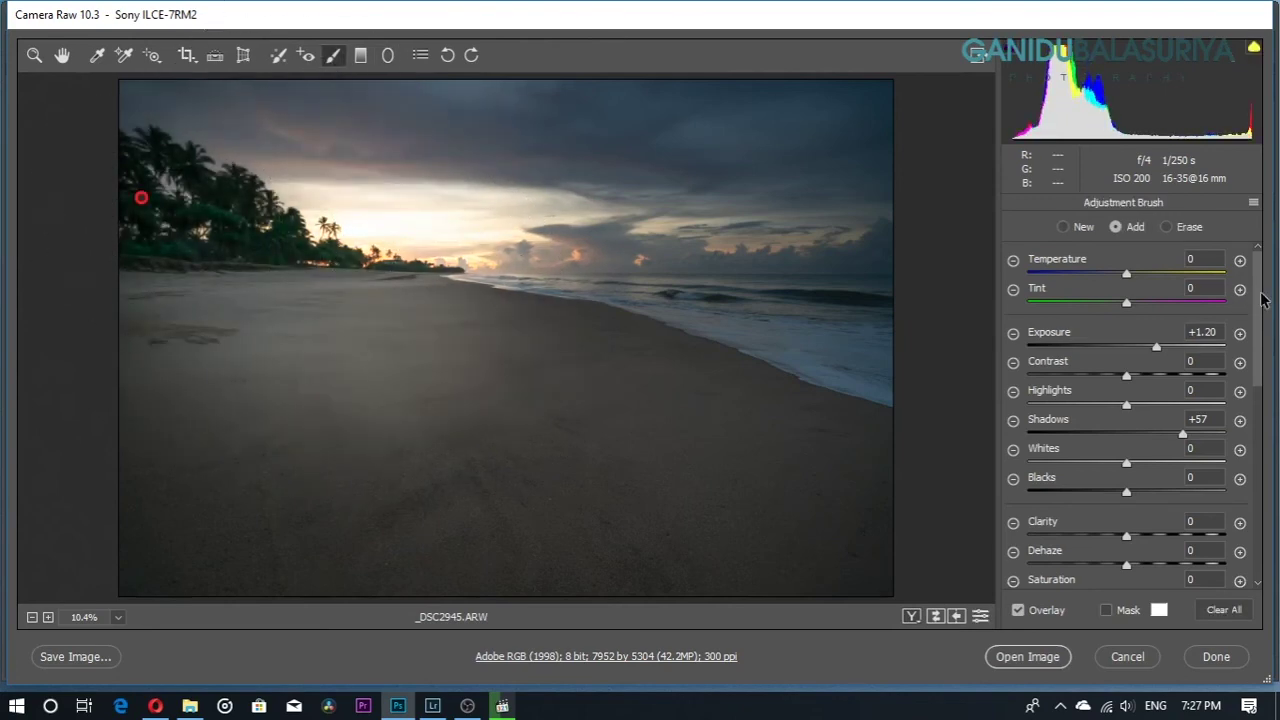
scroll(1262, 298, "down", 10)
left_click(1165, 500)
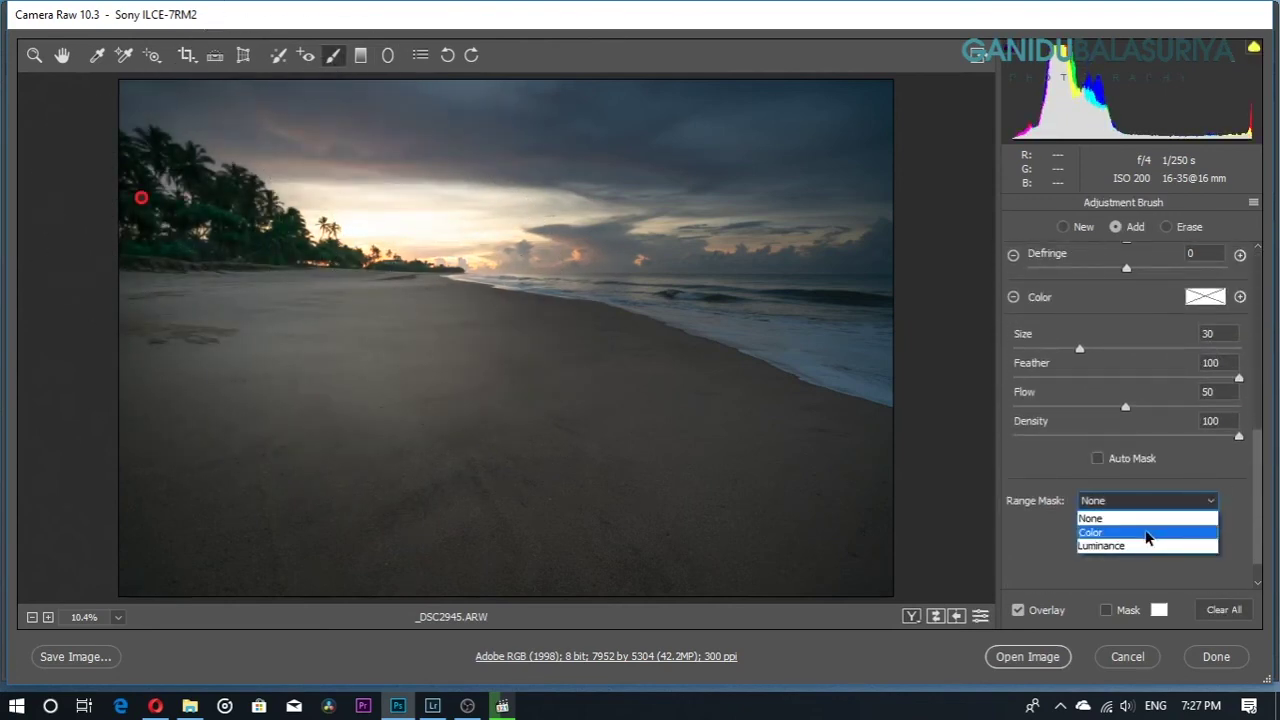
left_click(1142, 545)
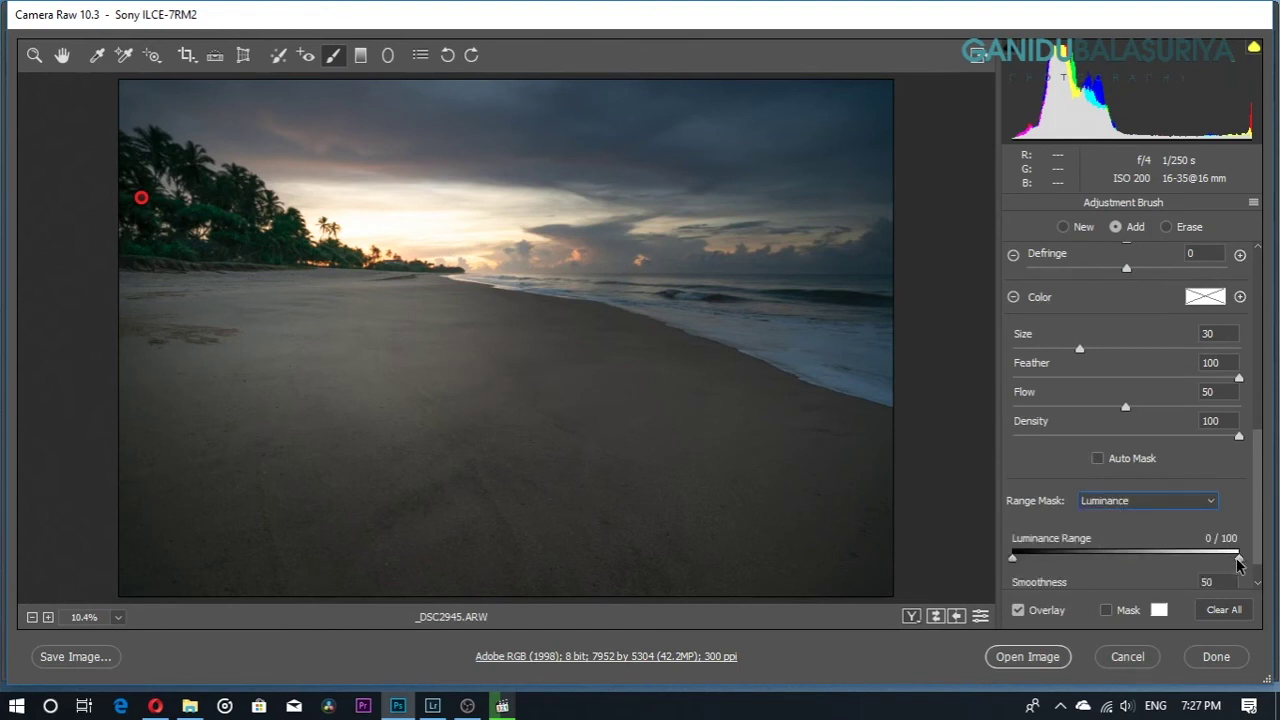
mouse_move(1238, 557)
left_mouse_down()
mouse_move(1127, 563)
mouse_move(1204, 560)
left_mouse_up()
scroll(1120, 540, "down", 1)
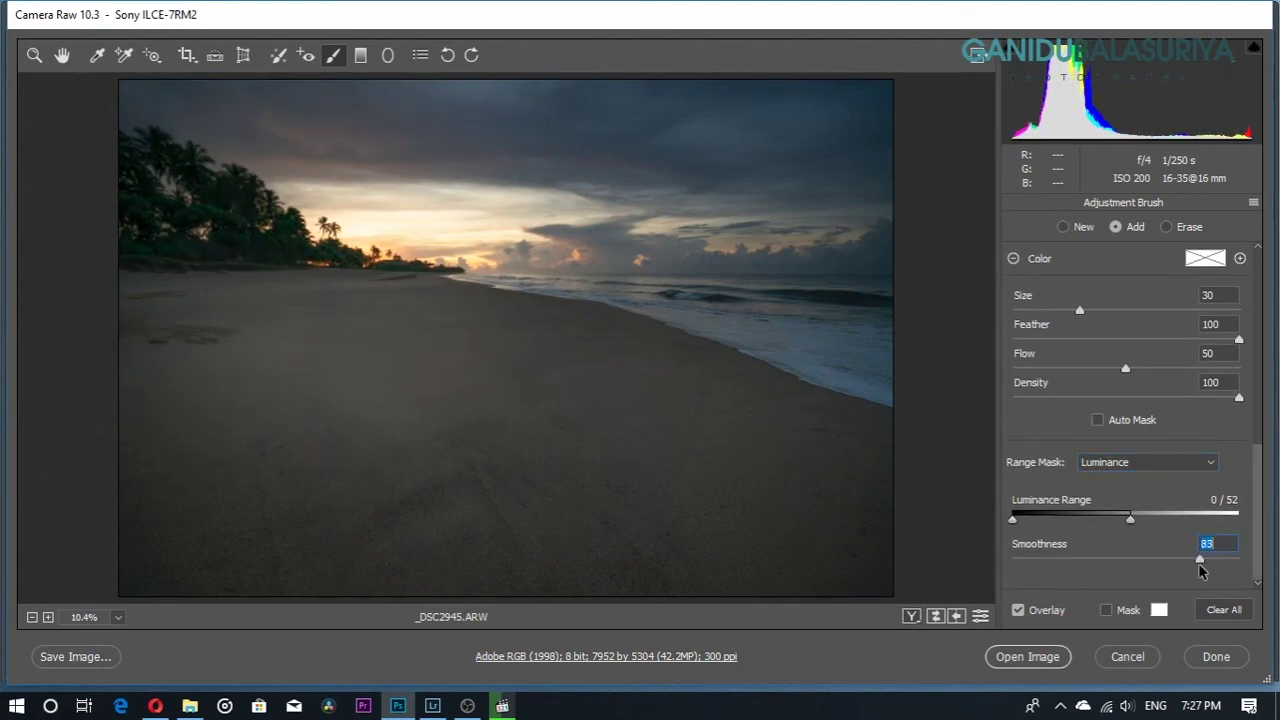
mouse_move(1257, 475)
left_mouse_down()
mouse_move(1246, 330)
mouse_move(1222, 283)
left_mouse_up()
left_click(64, 56)
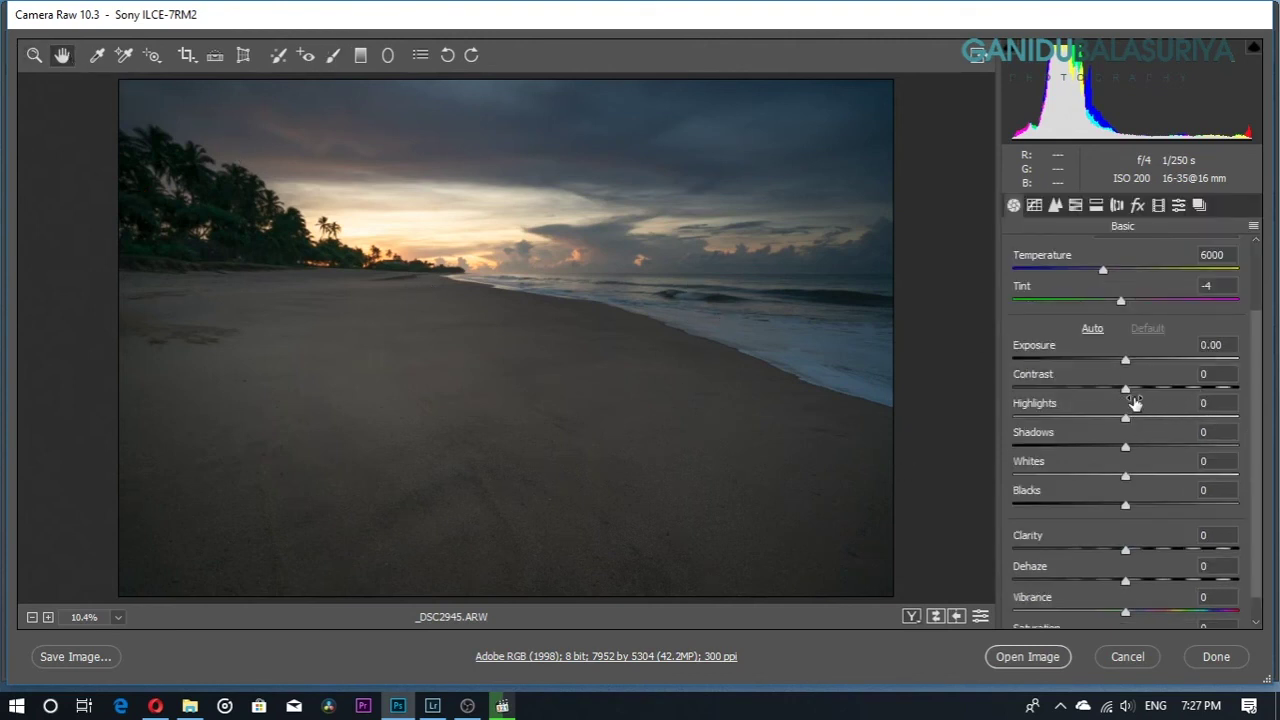
- Draw a sky-to-horizon graduated filter with Contrast +58 and Exposure -0.35
left_click(361, 55)
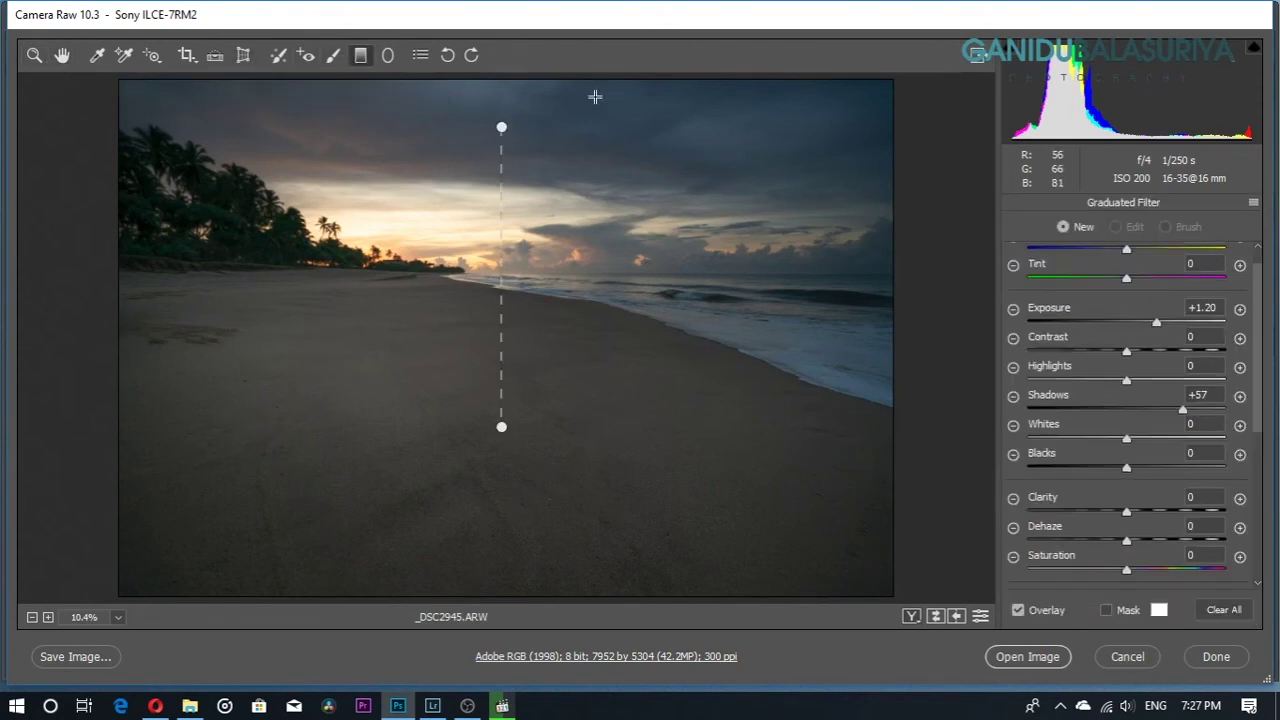
left_click_drag(601, 87, 602, 265)
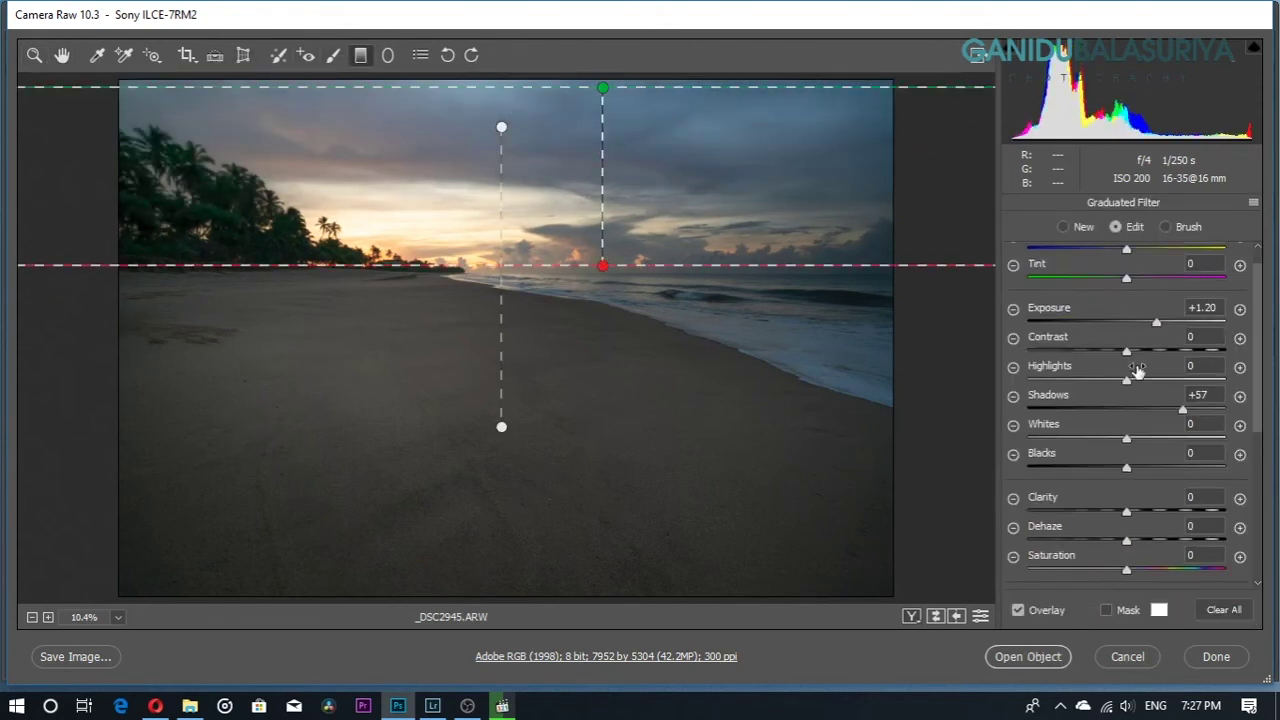
left_click(1048, 308)
type("0")
key("Tab")
key("Tab")
key("Tab")
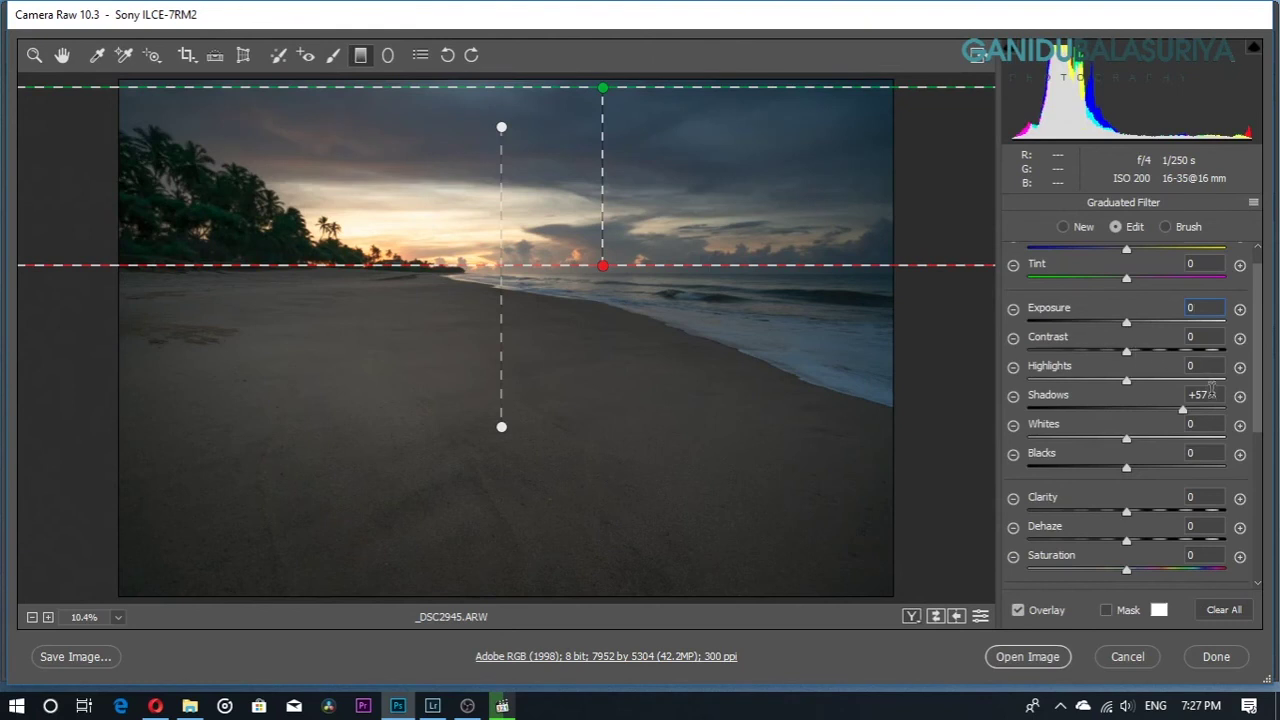
type("0")
mouse_move(1137, 353)
left_mouse_down()
mouse_move(1185, 351)
mouse_move(1118, 327)
left_mouse_up()
left_click(1126, 325)
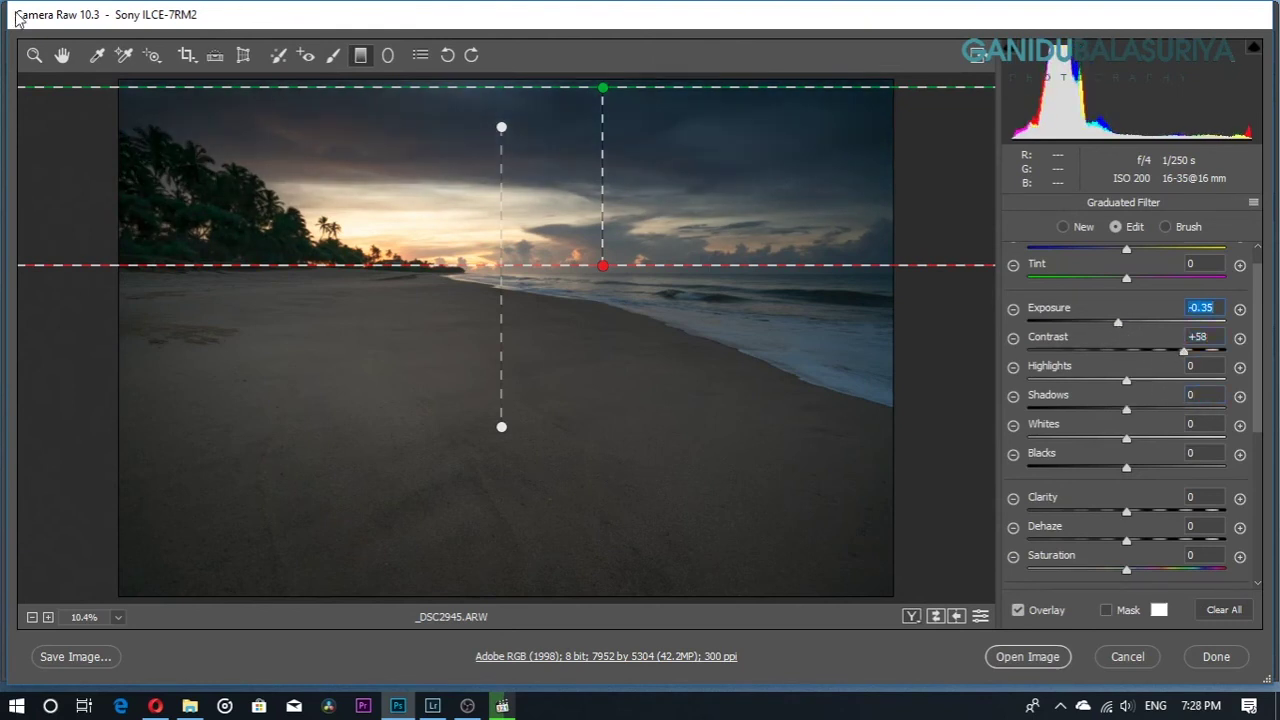
- Draw a radial filter around the sunrise glow with exposure and contrast reset to zero
left_click(62, 55)
left_click(388, 55)
left_click_drag(430, 236, 648, 303)
left_click(1053, 313)
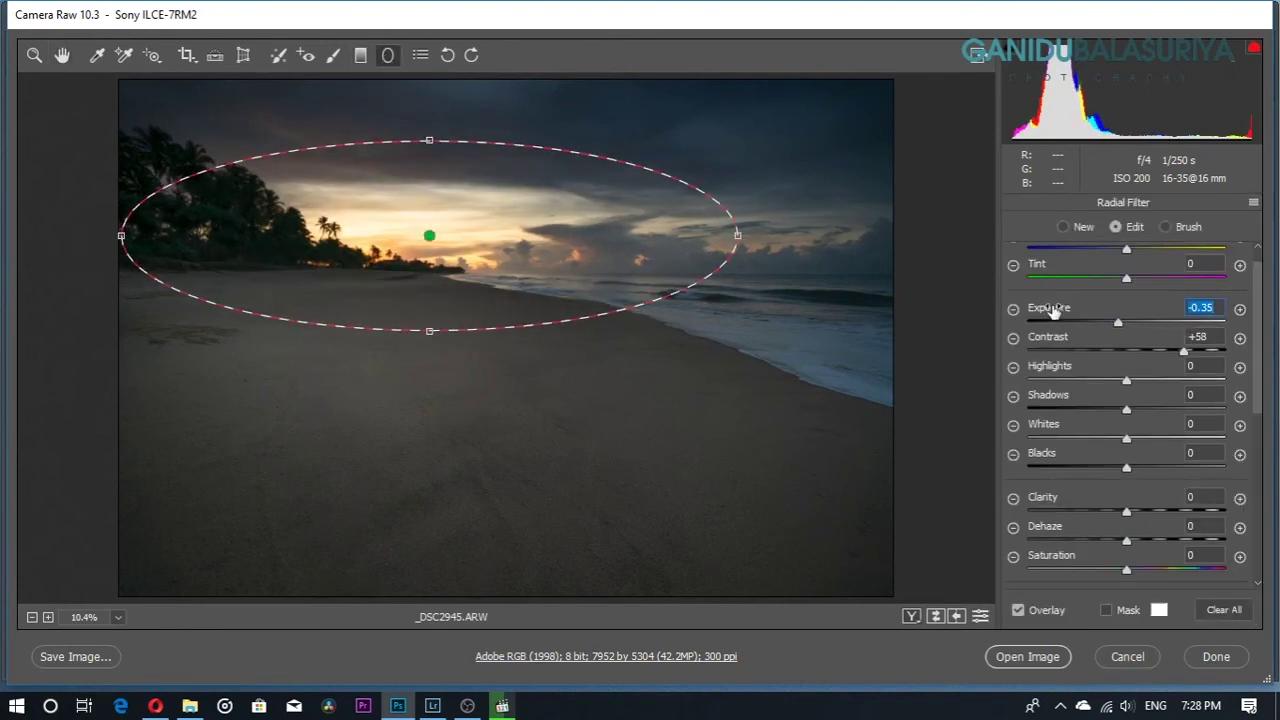
double_click(1053, 313)
double_click(1048, 340)
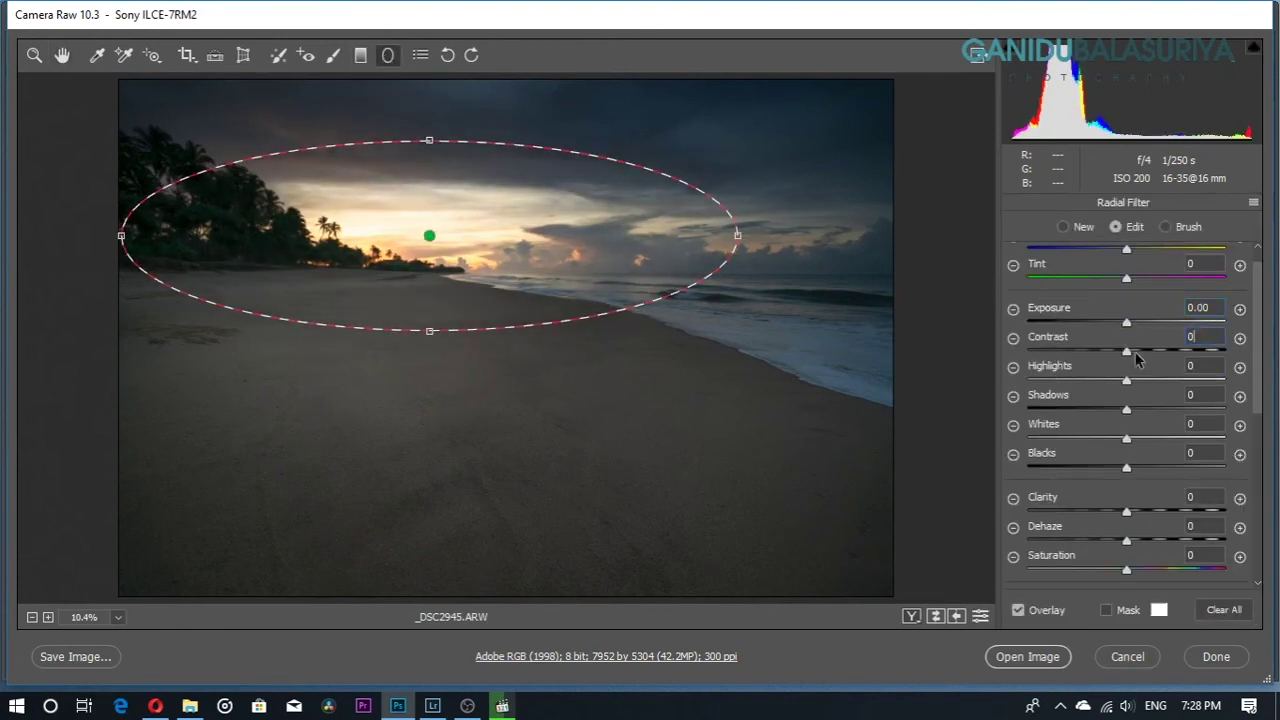
- Restrict the radial filter to bright tones with a Luminance range mask of 73/100
scroll(1250, 300, "down", 3)
scroll(1250, 300, "down", 5)
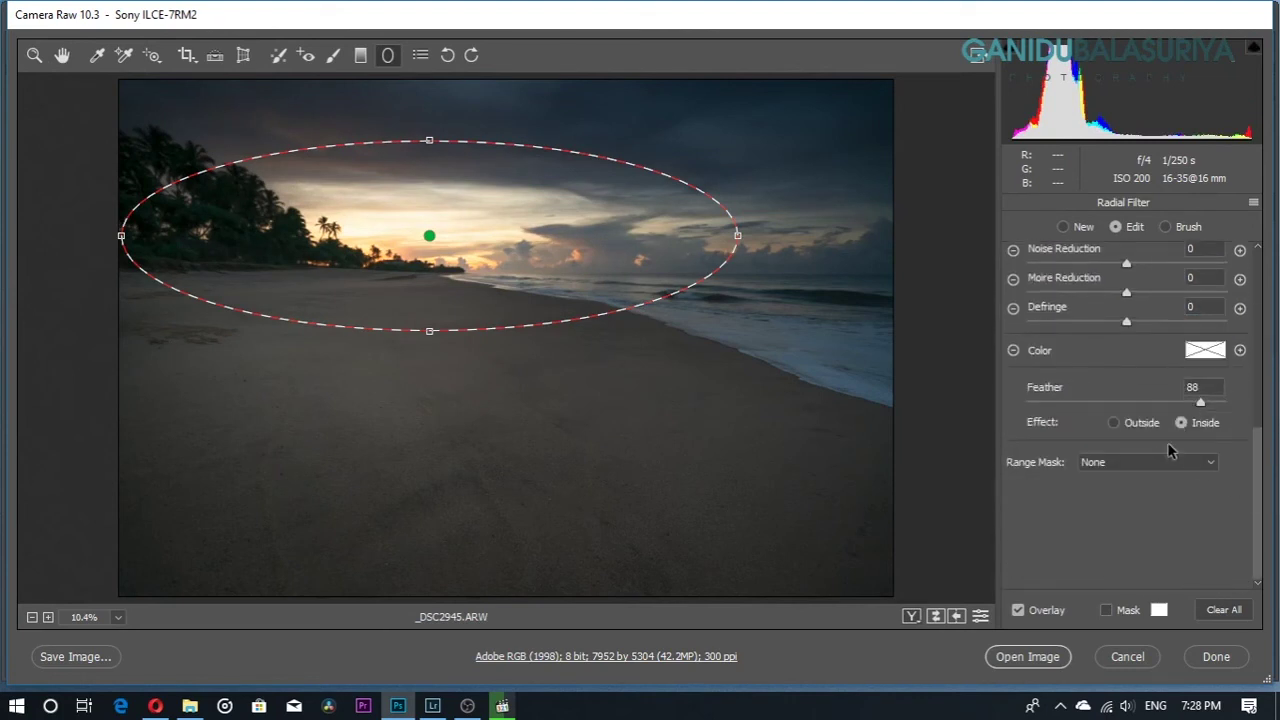
left_click(1139, 463)
left_click(1125, 506)
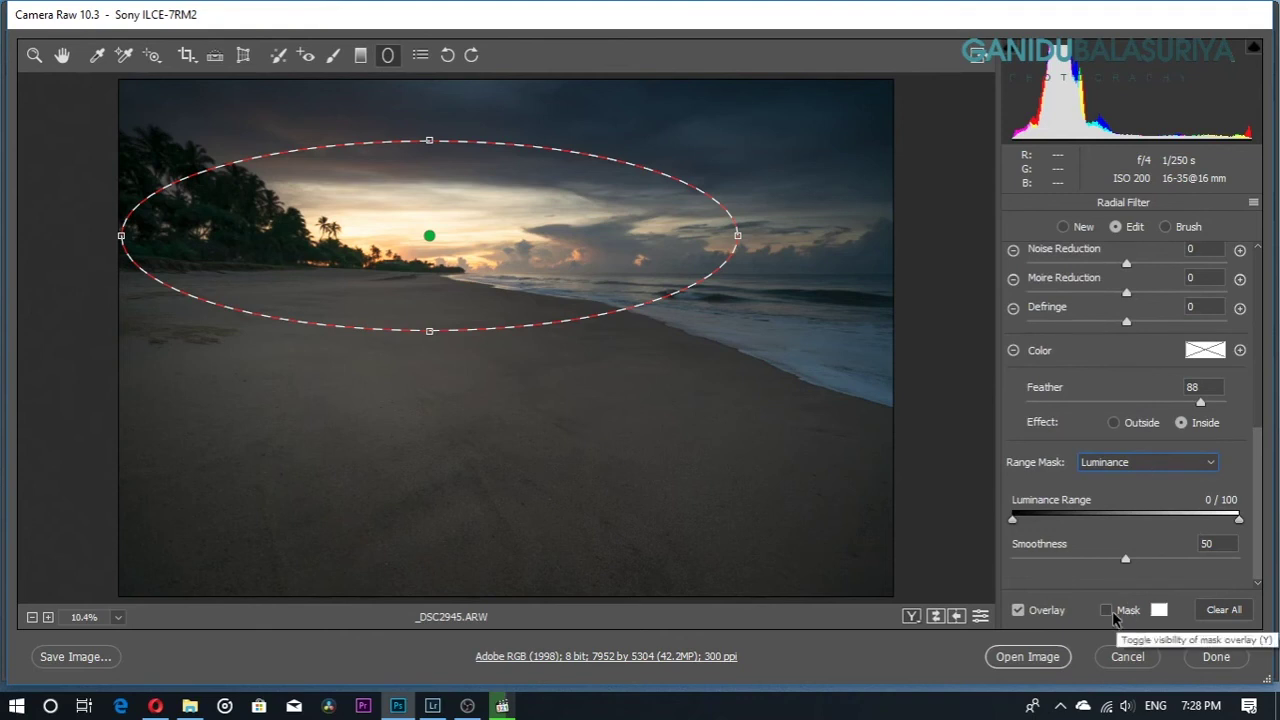
left_click(1106, 610)
left_click_drag(1257, 457, 1252, 410)
scroll(1240, 430, "down", 4)
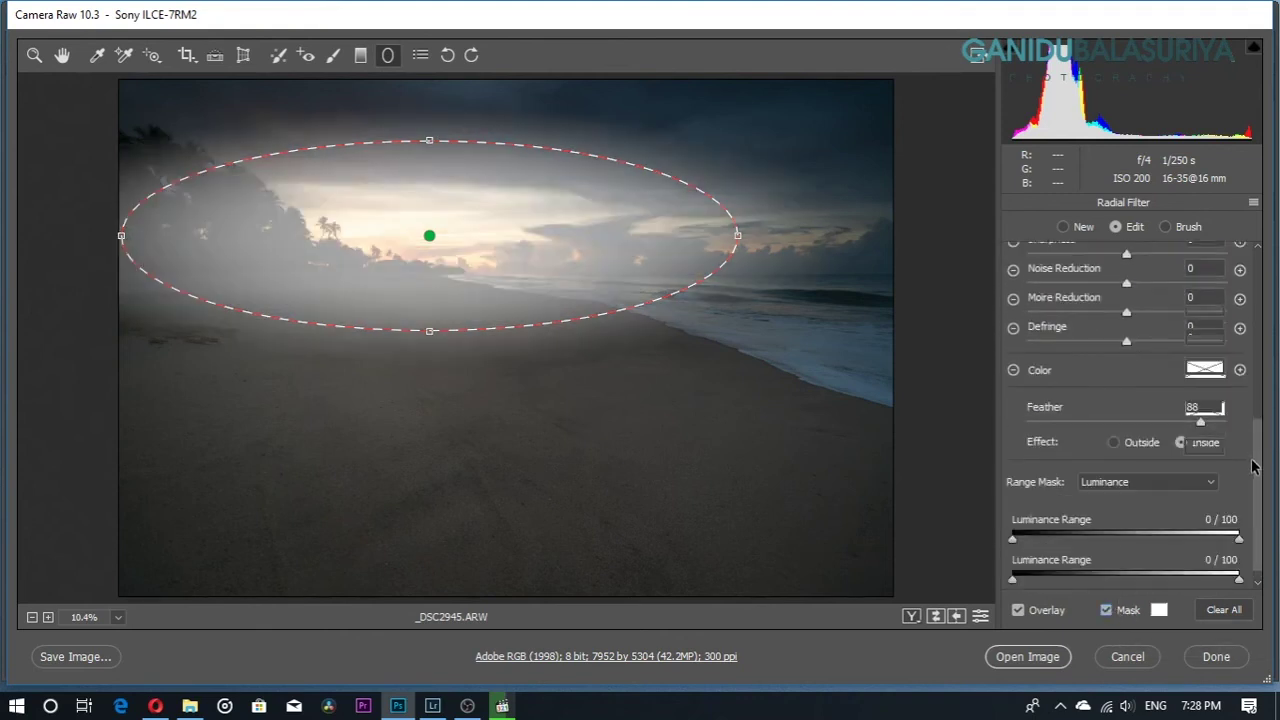
scroll(1225, 500, "down", 1)
mouse_move(1012, 520)
left_mouse_down()
mouse_move(1146, 519)
mouse_move(1177, 558)
mouse_move(1176, 519)
mouse_move(1155, 558)
left_mouse_up()
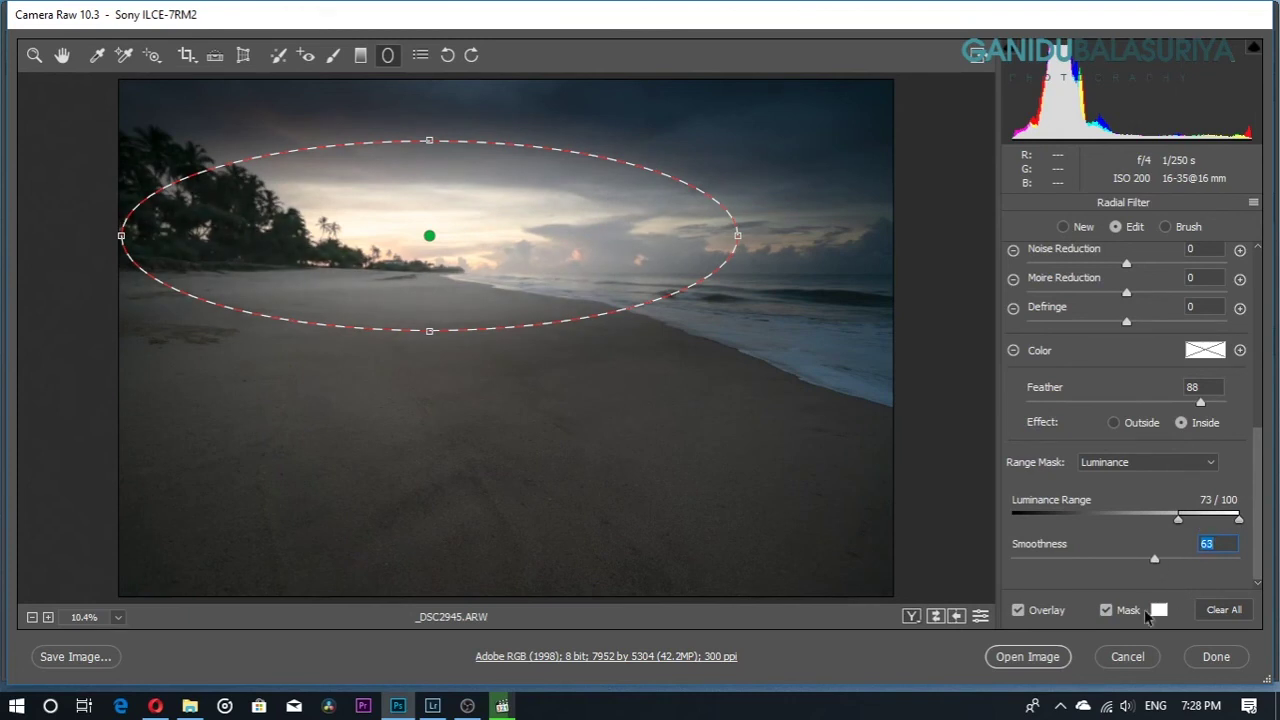
left_click(1107, 610)
- Set the radial filter's Highlights to -16 and warm it to Temp +38, Tint +5
scroll(1155, 340, "up", 5)
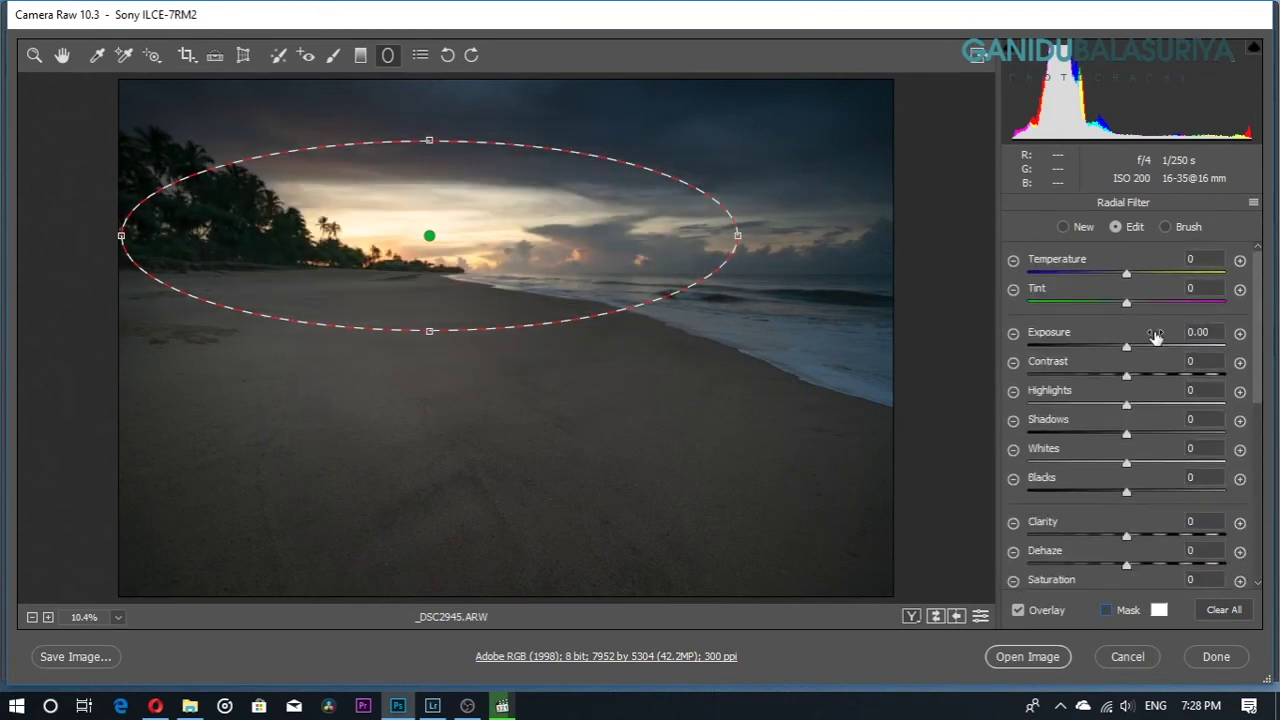
left_click_drag(1062, 408, 1112, 418)
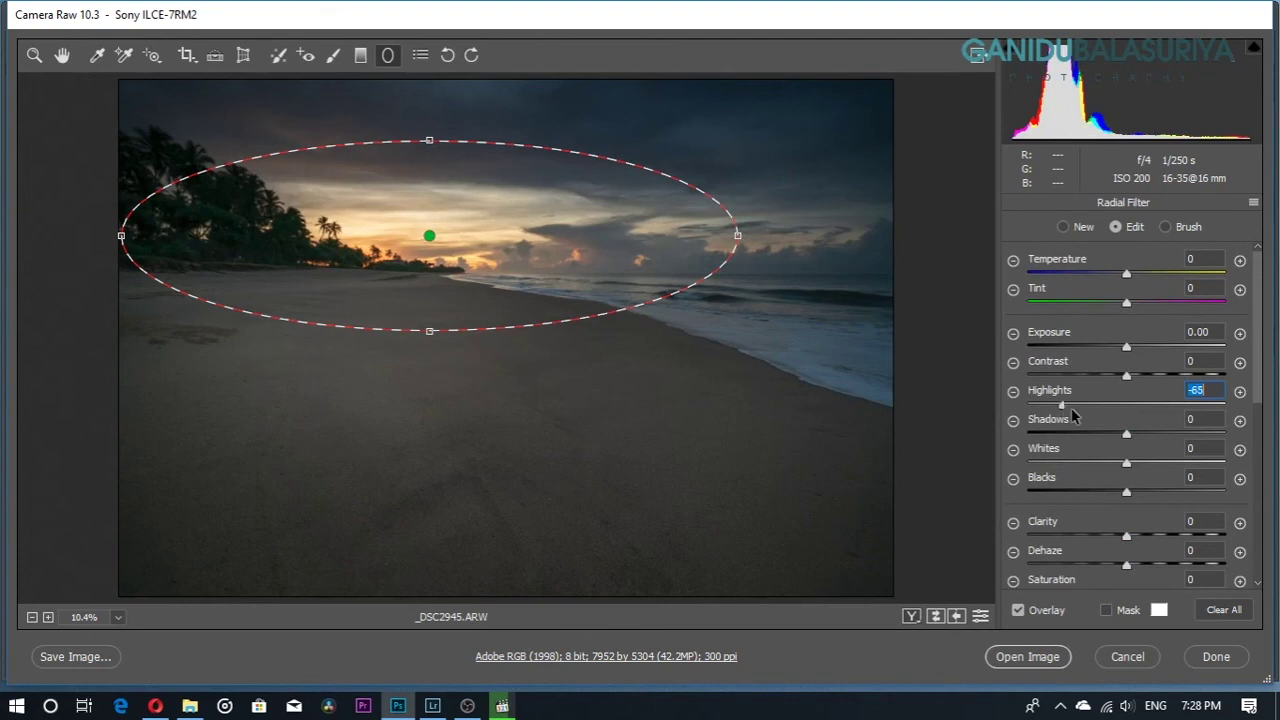
mouse_move(1126, 274)
left_mouse_down()
mouse_move(1164, 274)
mouse_move(1134, 305)
left_mouse_up()
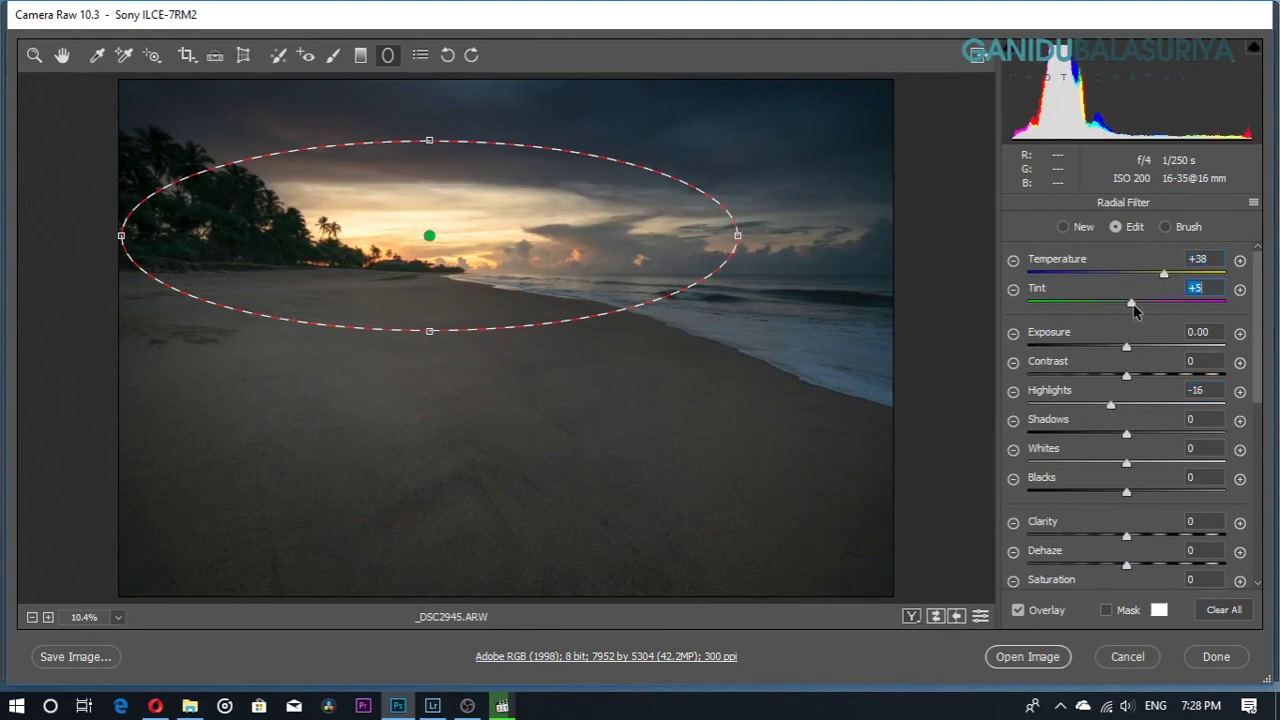
left_click(62, 55)
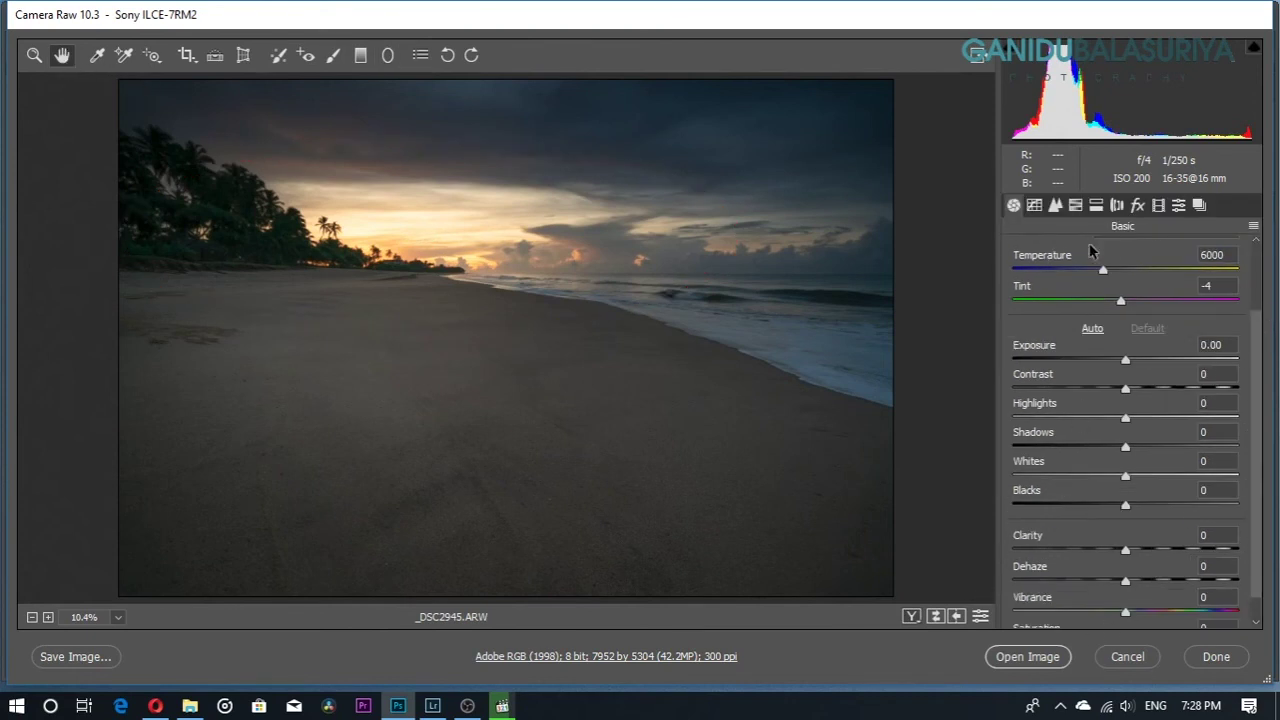
- Review the lens profile corrections and the radial filter over the sky
left_click(1116, 205)
left_click(1053, 308)
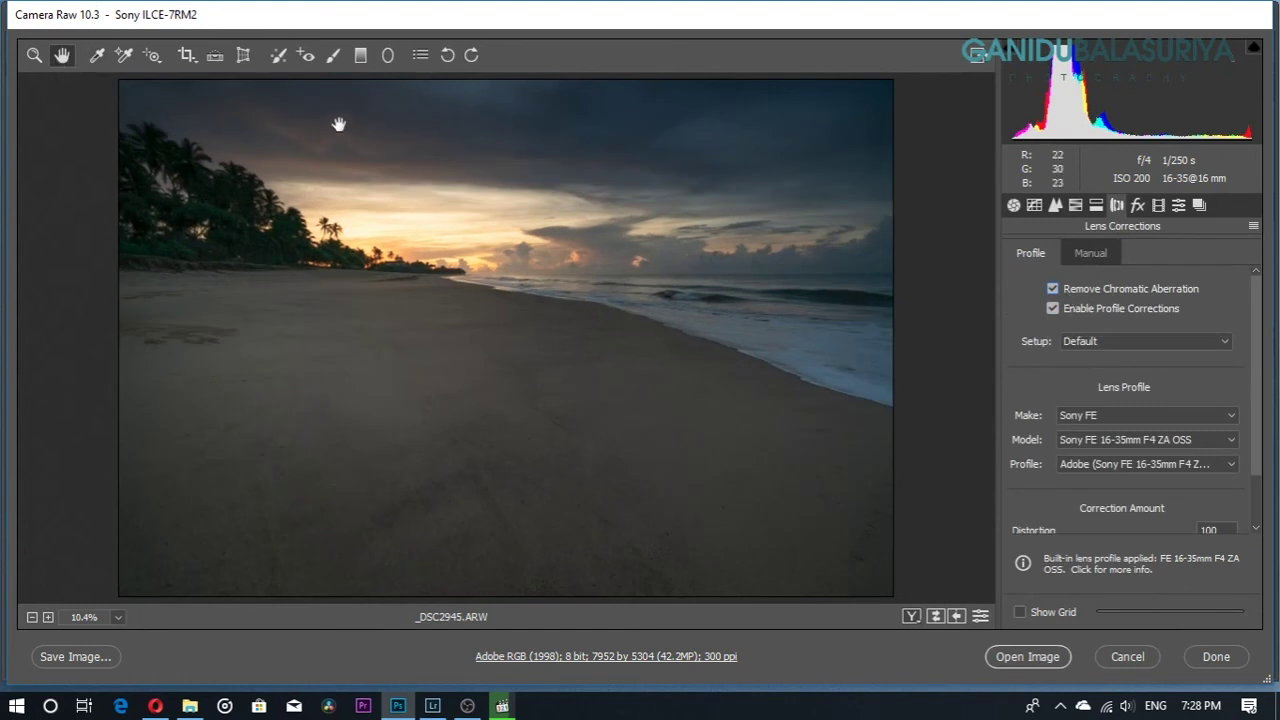
left_click(388, 56)
left_click_drag(431, 237, 748, 331)
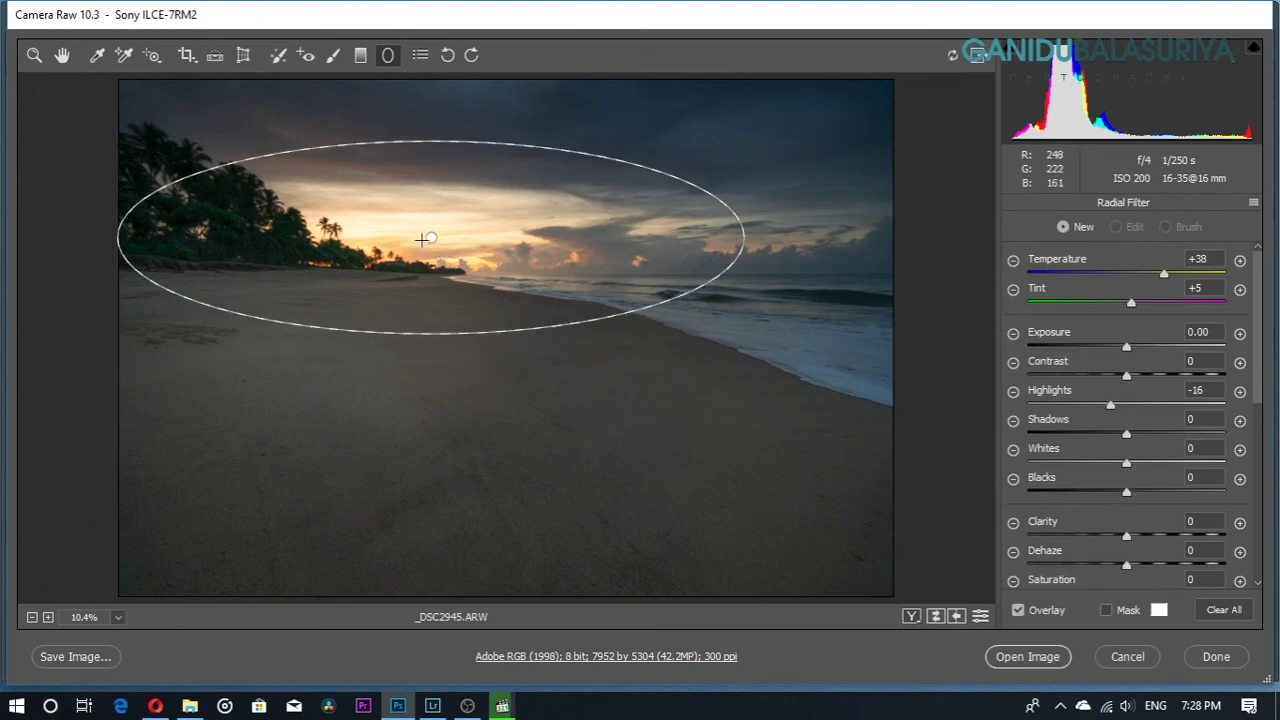
- Lower the palm-tree brush adjustment's exposure to +1.05
left_click(333, 55)
left_click(135, 196)
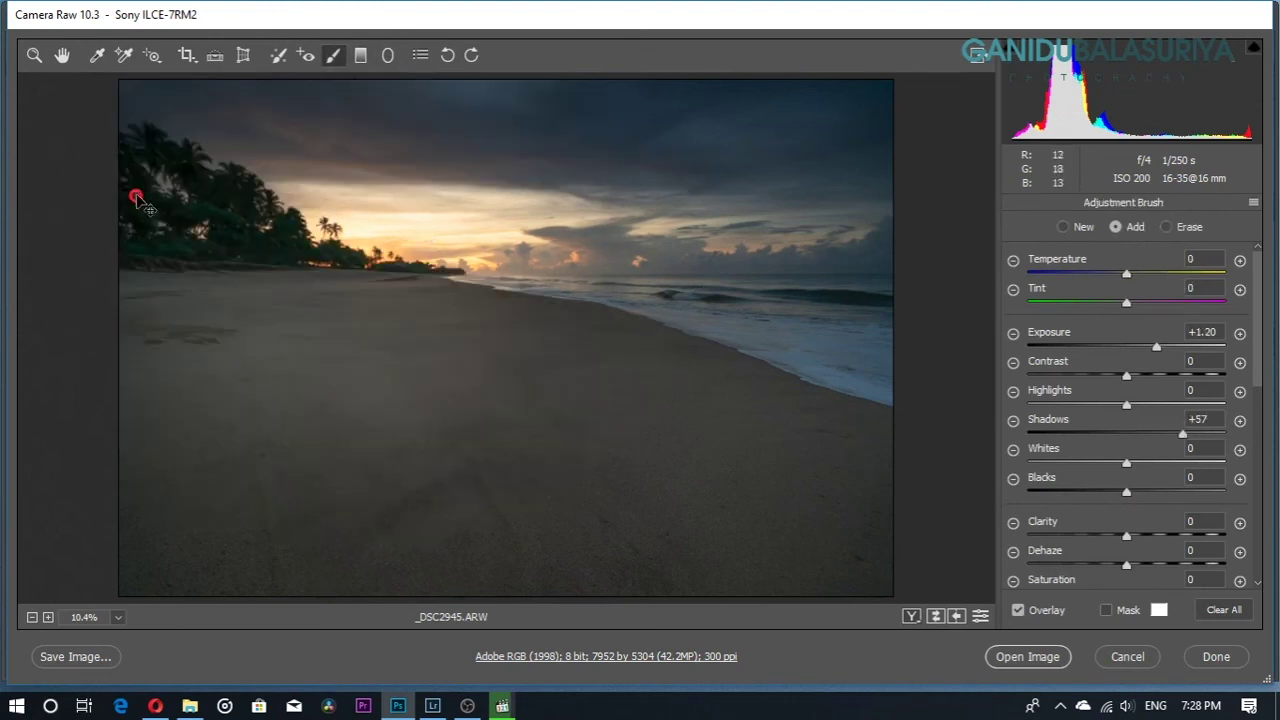
left_click_drag(1156, 347, 1144, 350)
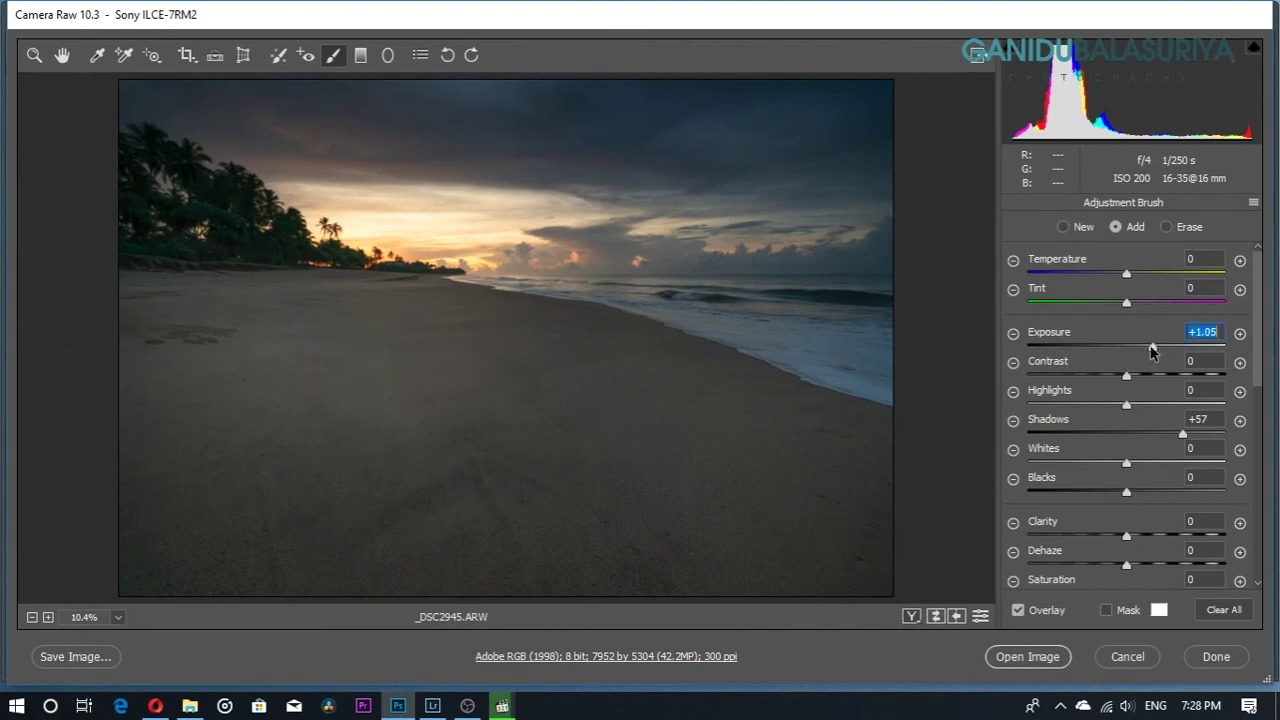
- Set the photo's Temperature to 6050 and open it in Photoshop
left_click(62, 55)
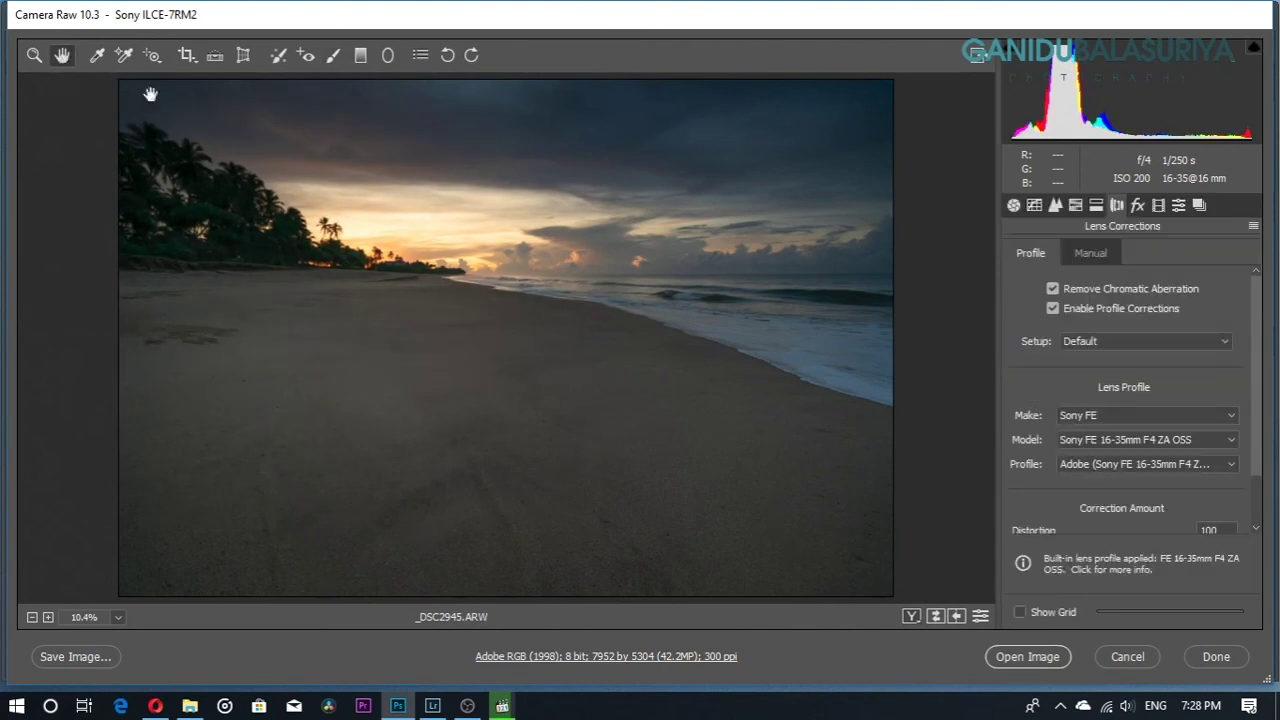
left_click(1013, 205)
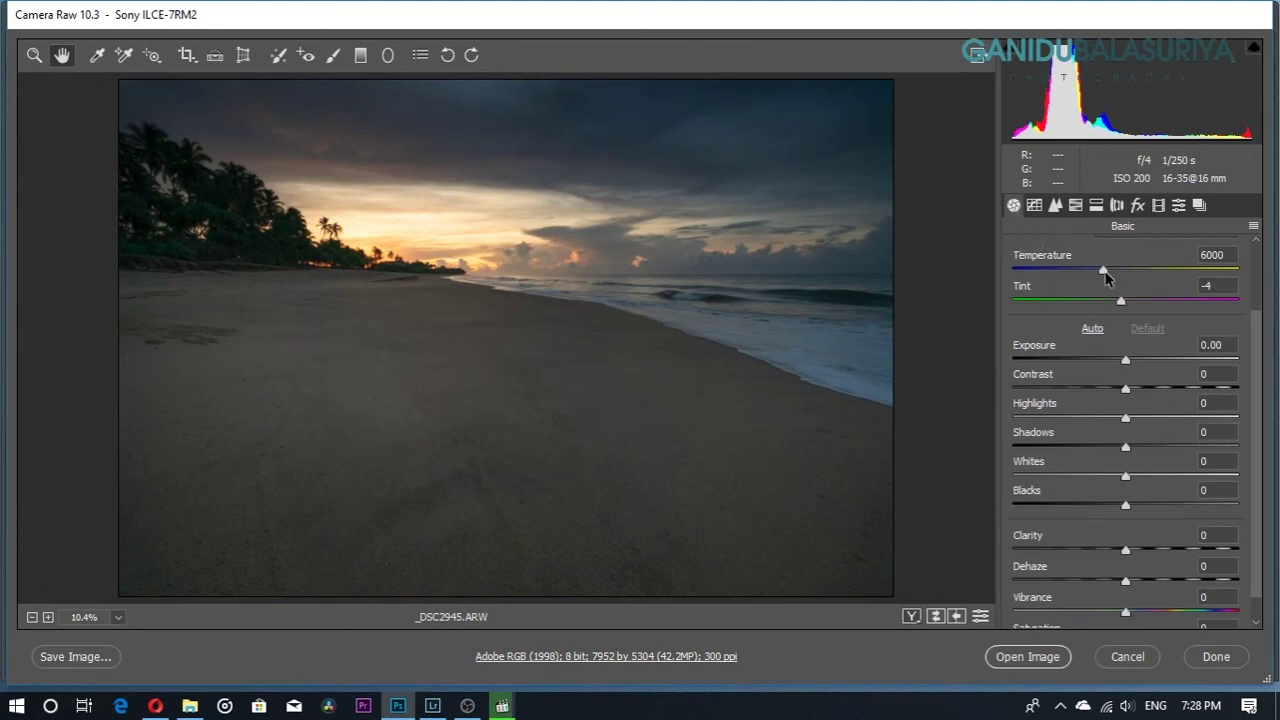
left_click_drag(1106, 277, 1107, 276)
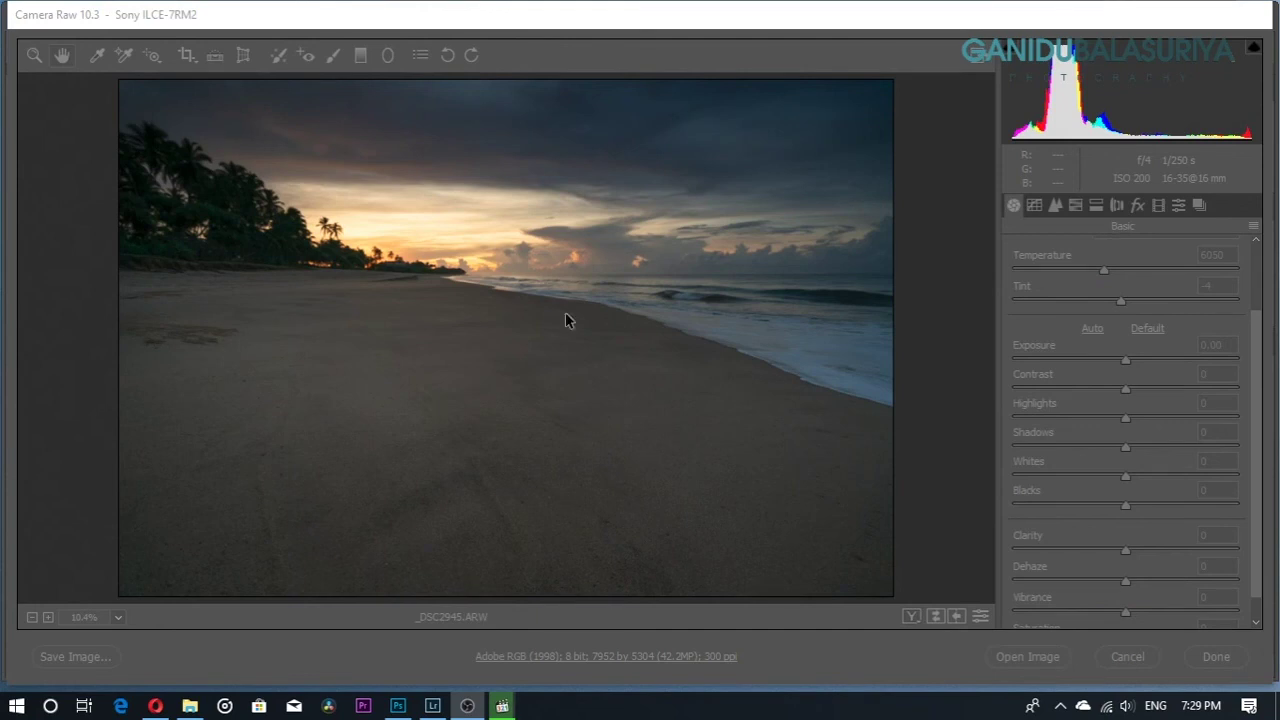
left_click(721, 18)
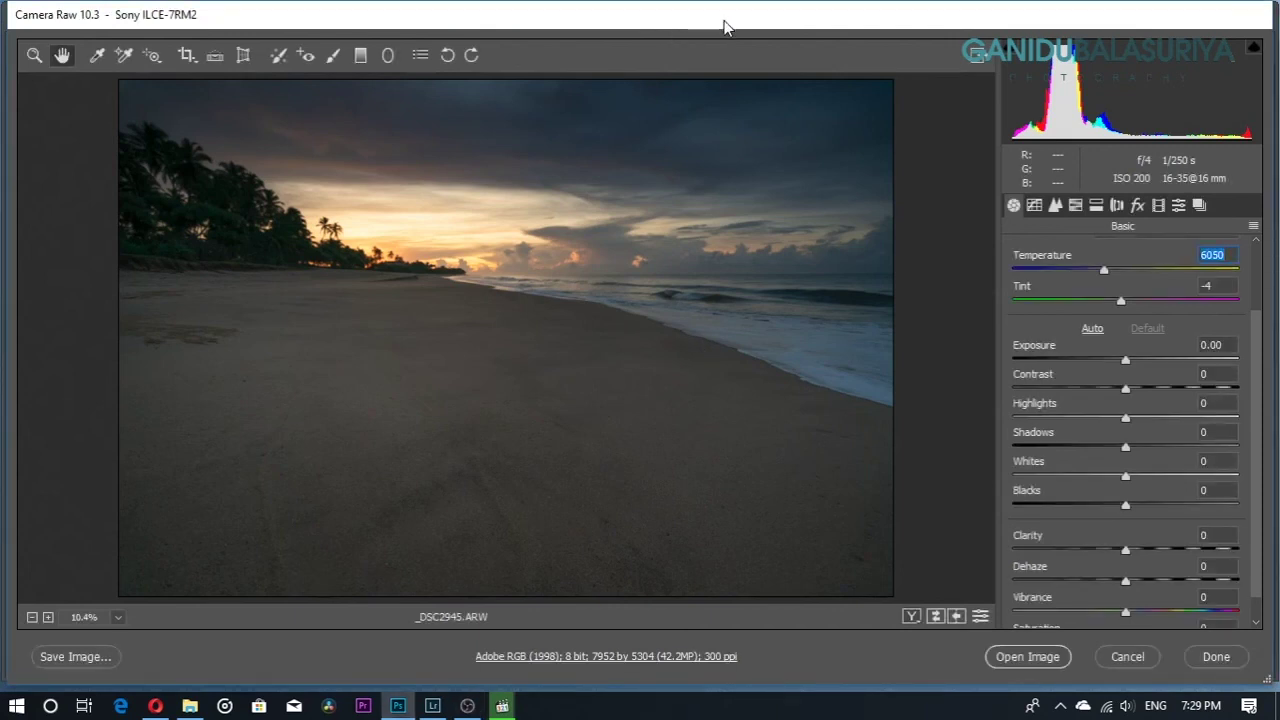
left_click(1003, 660)
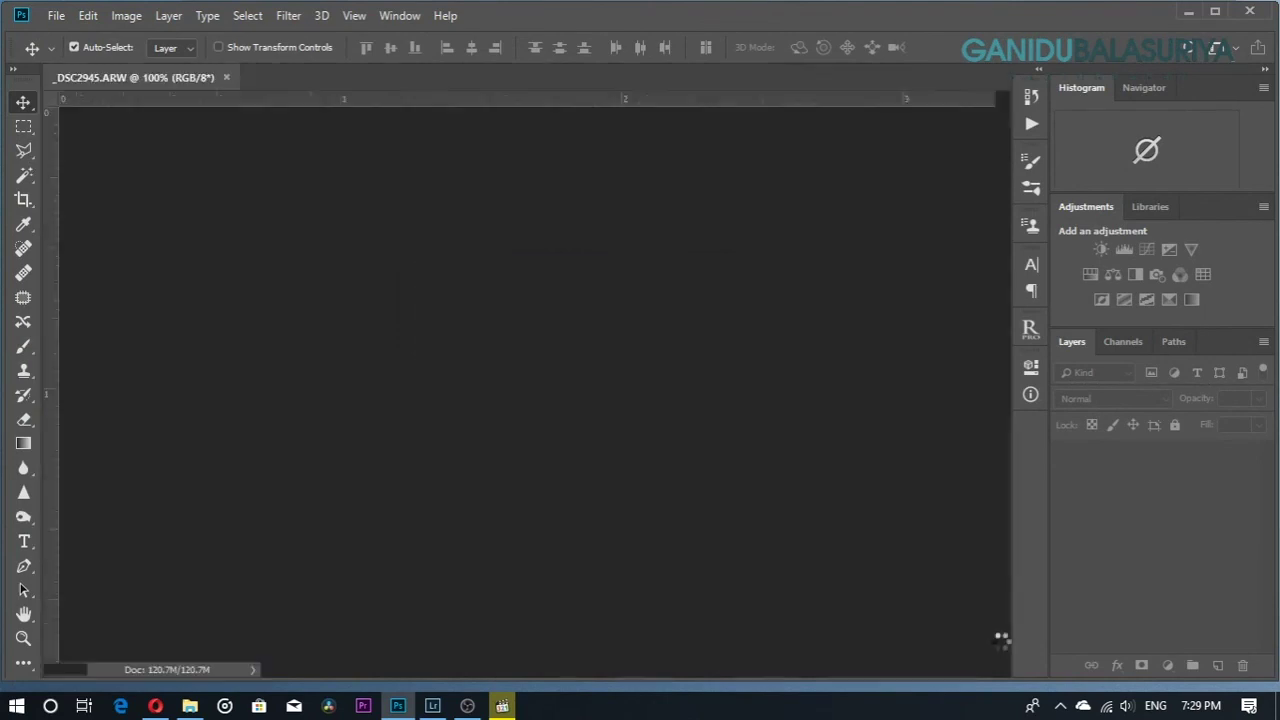
- Check the Camera Raw plug-in version (10.3.0.933) under Help, then return to Lightroom Classic
left_click(386, 20)
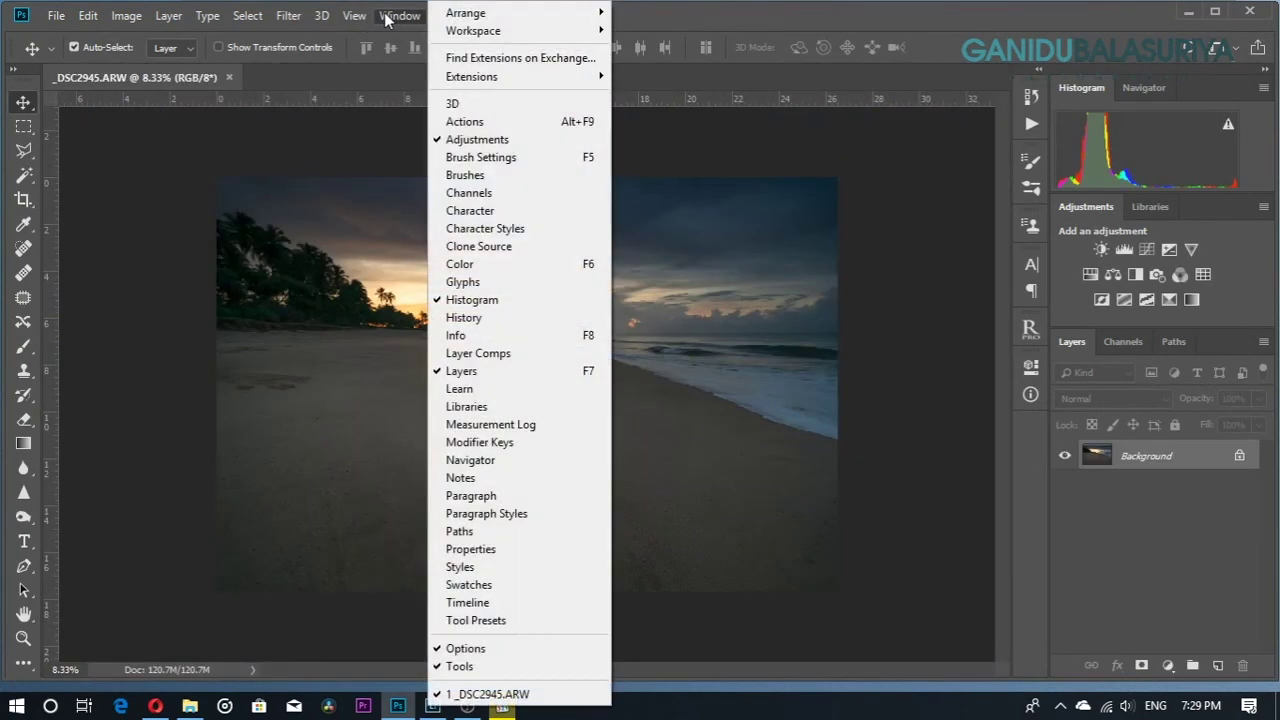
left_click(363, 190)
left_click(445, 16)
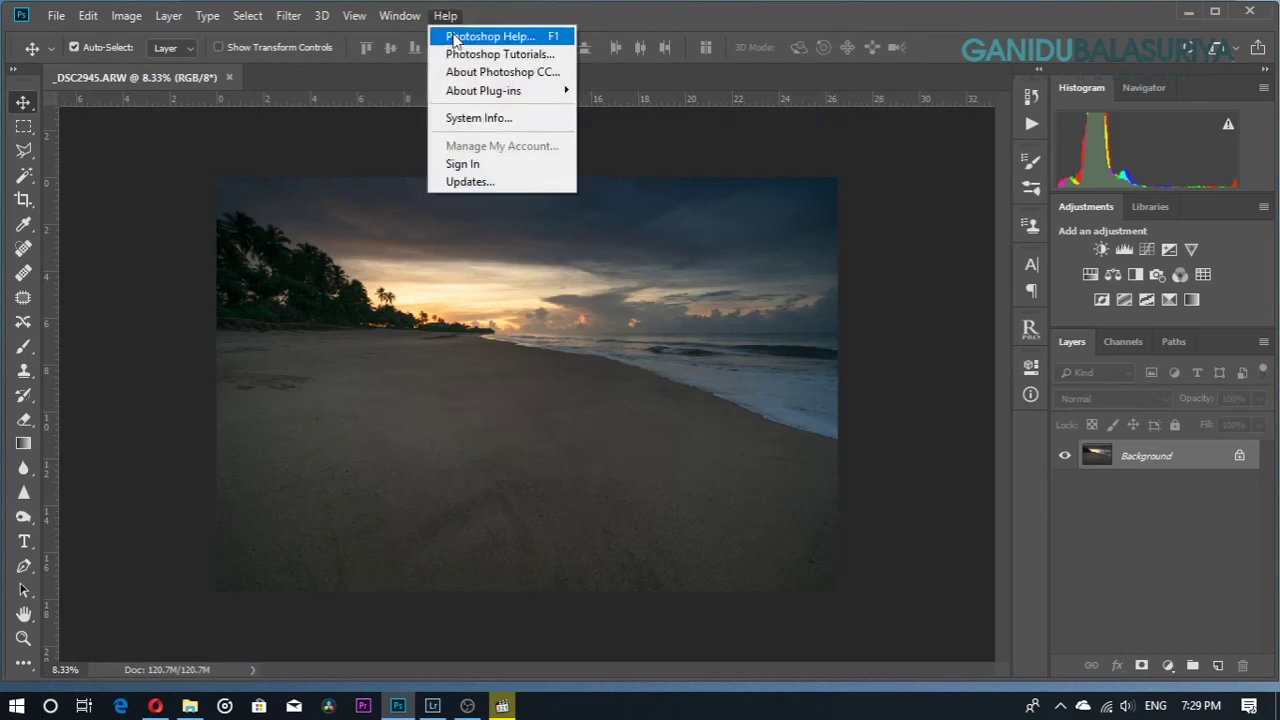
mouse_move(484, 90)
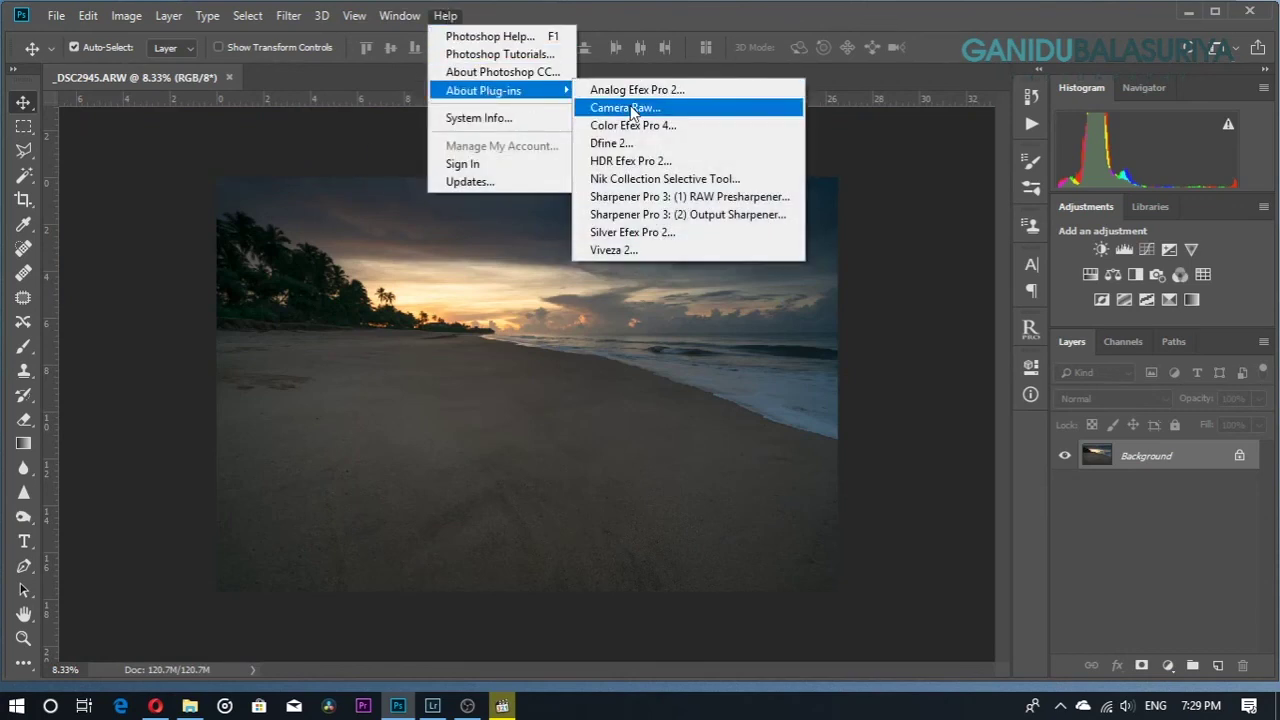
left_click(628, 106)
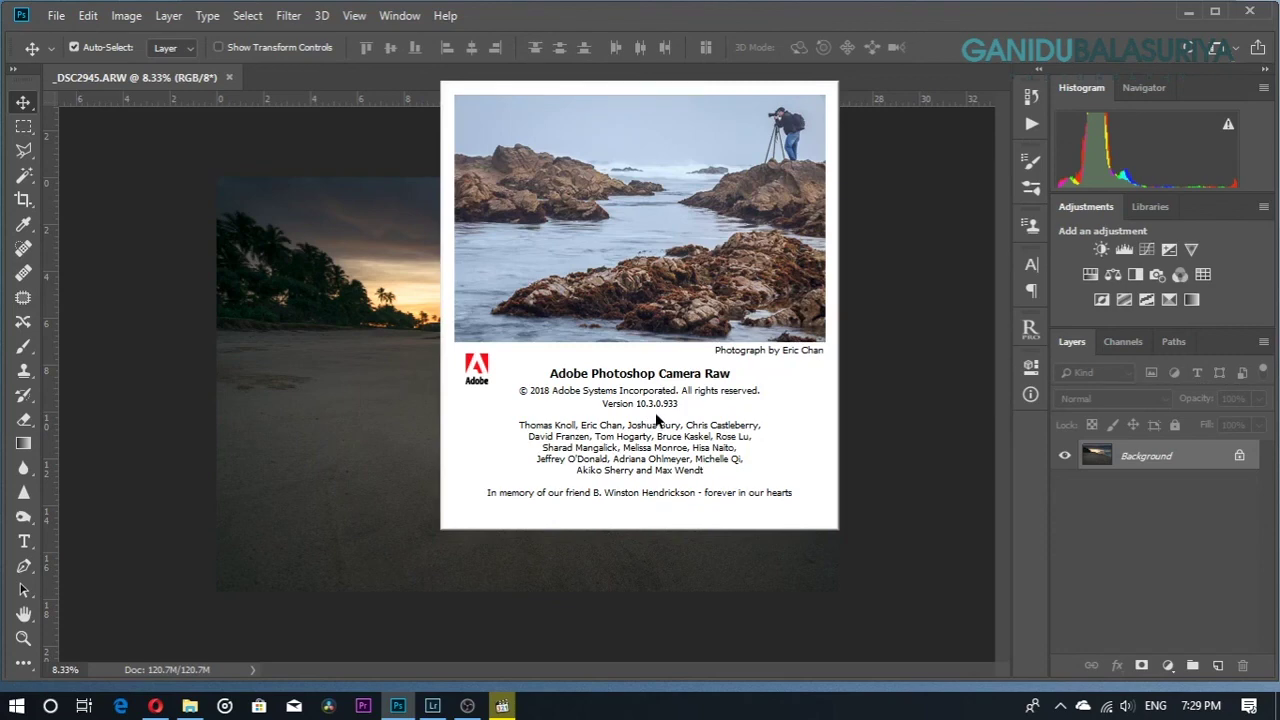
left_click(432, 706)
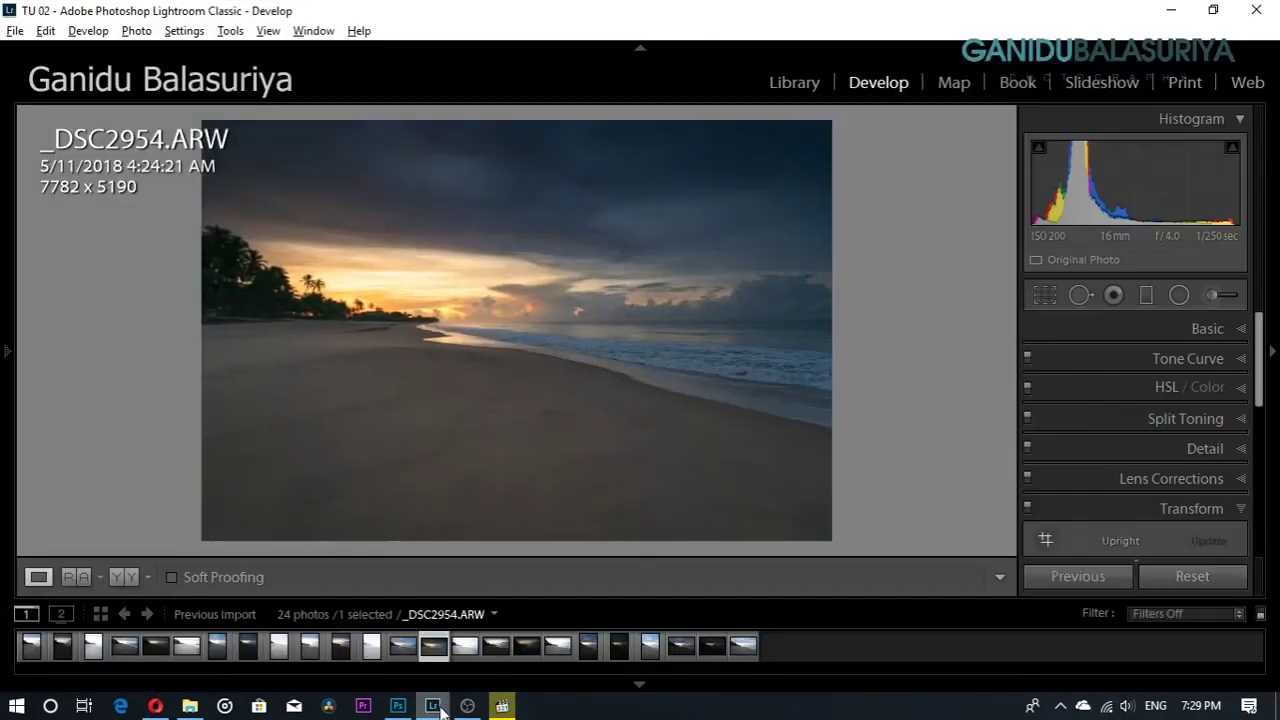
left_click(352, 32)
left_click(430, 339)
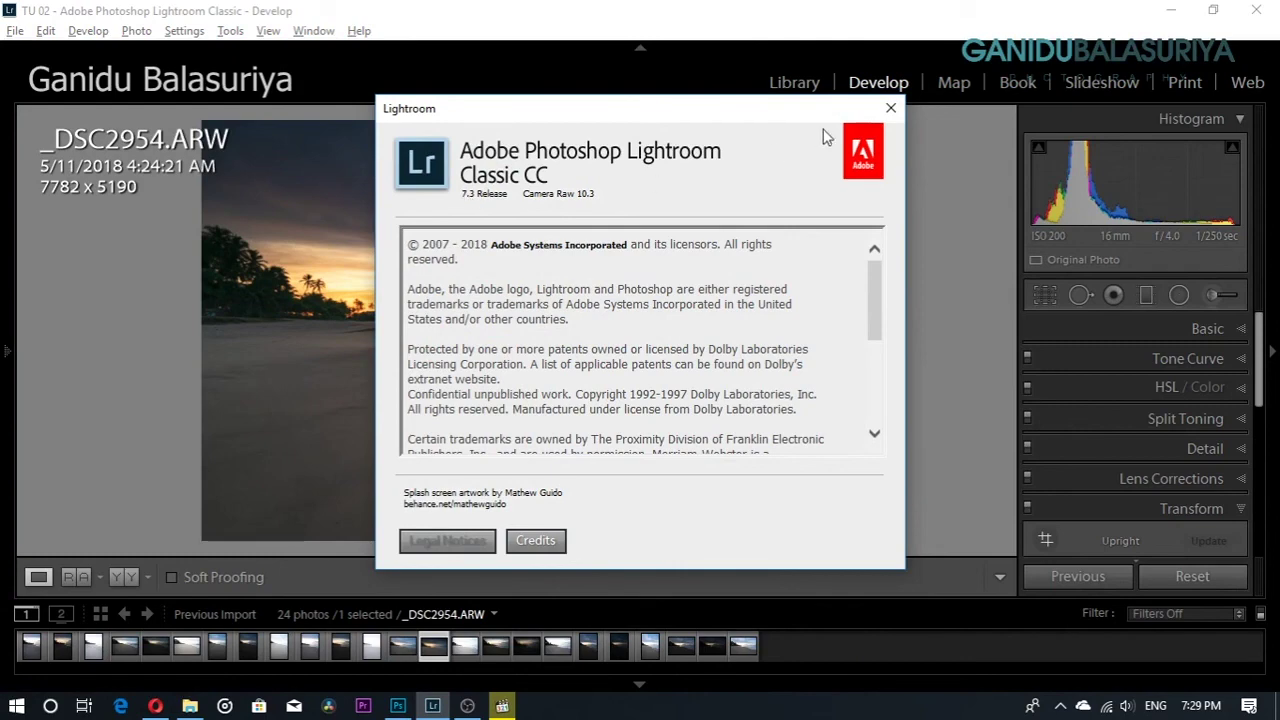
left_click(890, 108)
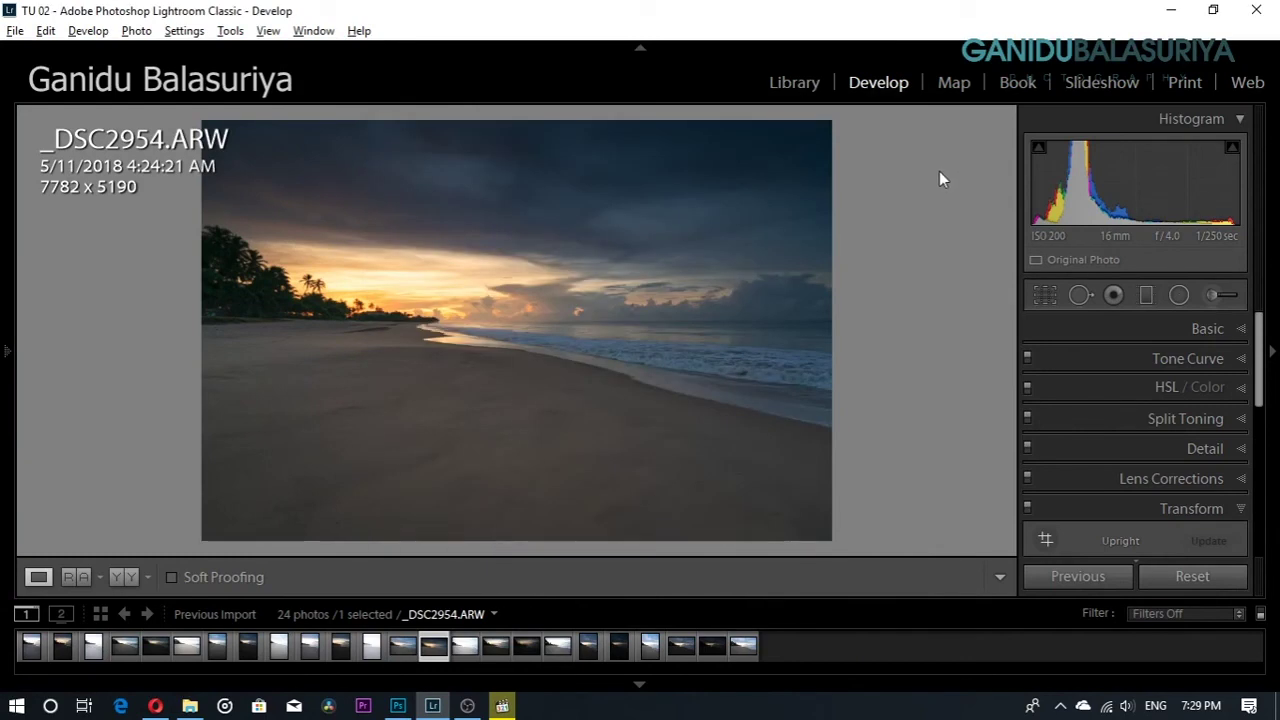
key("shift")
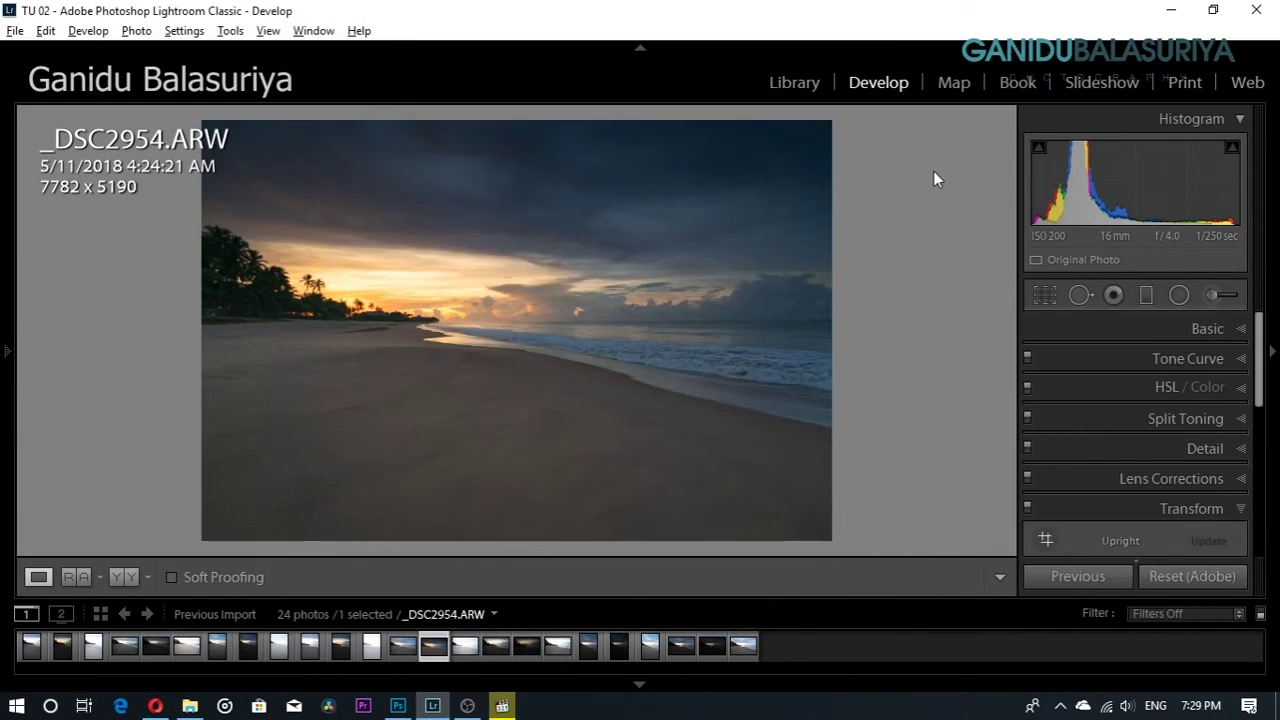